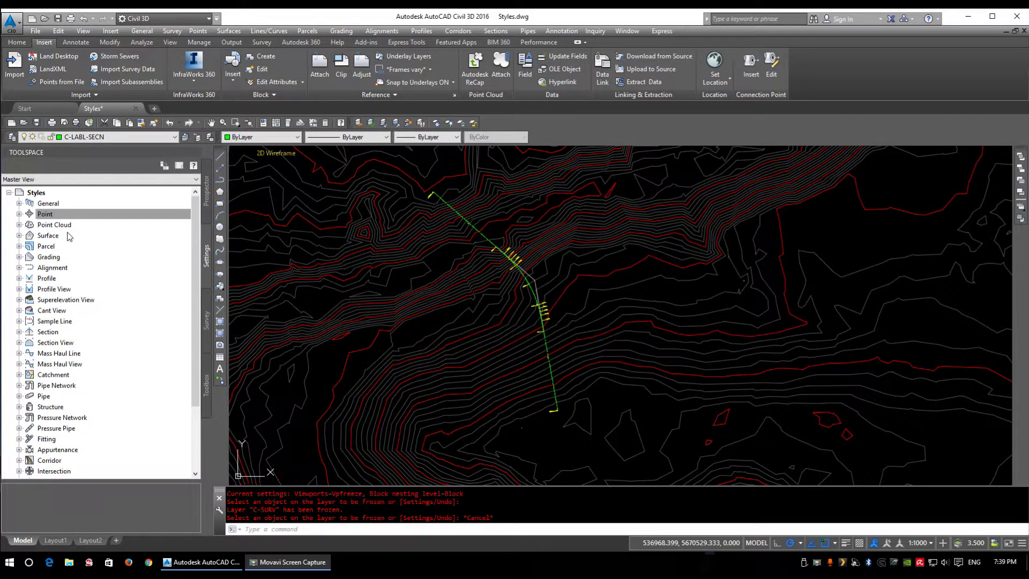
# Look through the style collections in the Settings tree, from Point down to Building Site and Match Line
pyautogui.click(47, 213)
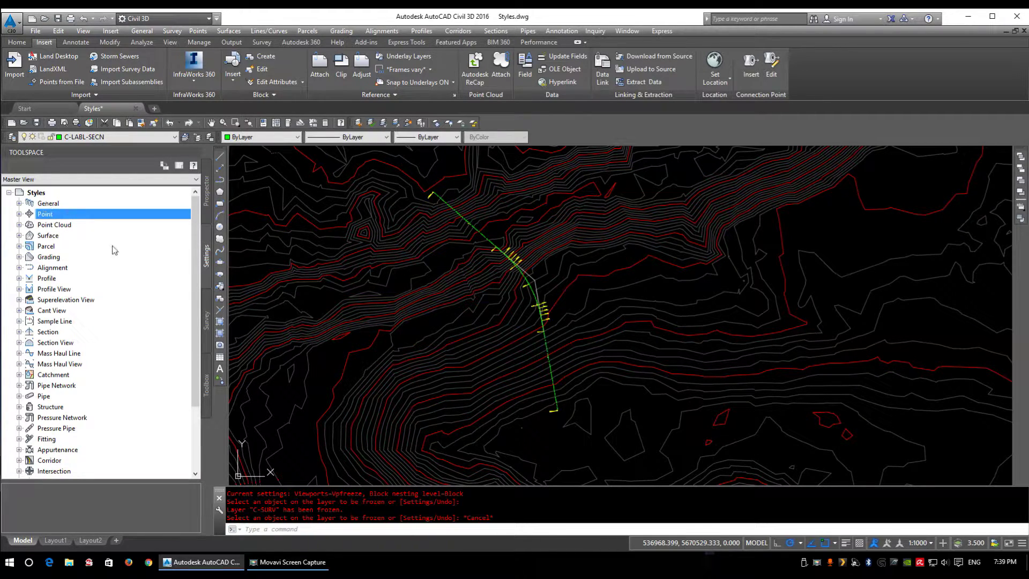
pyautogui.click(54, 471)
pyautogui.scroll(-2, 70, 474)
pyautogui.scroll(-1, 70, 474)
pyautogui.click(57, 471)
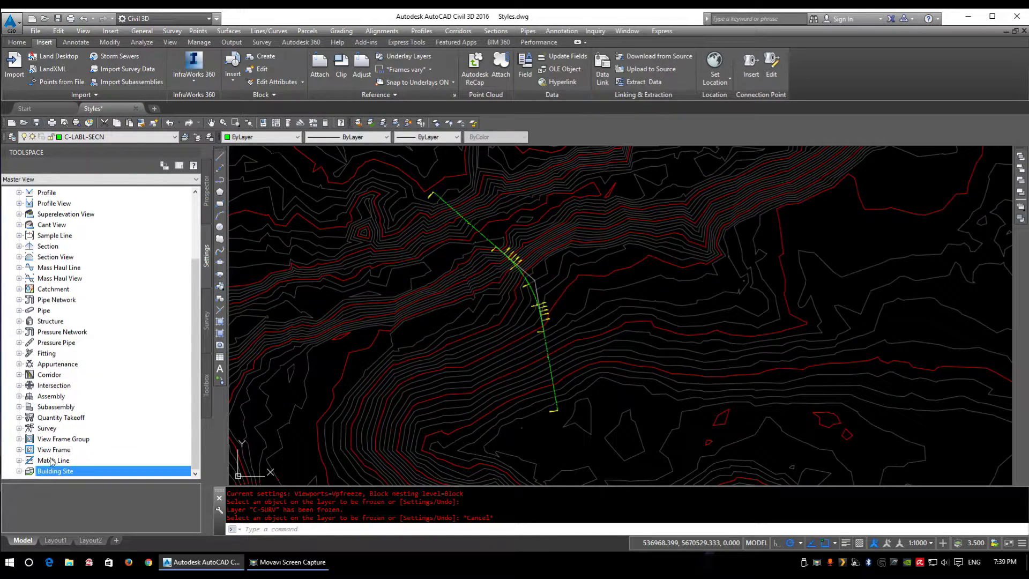
pyautogui.click(51, 461)
pyautogui.scroll(3, 34, 439)
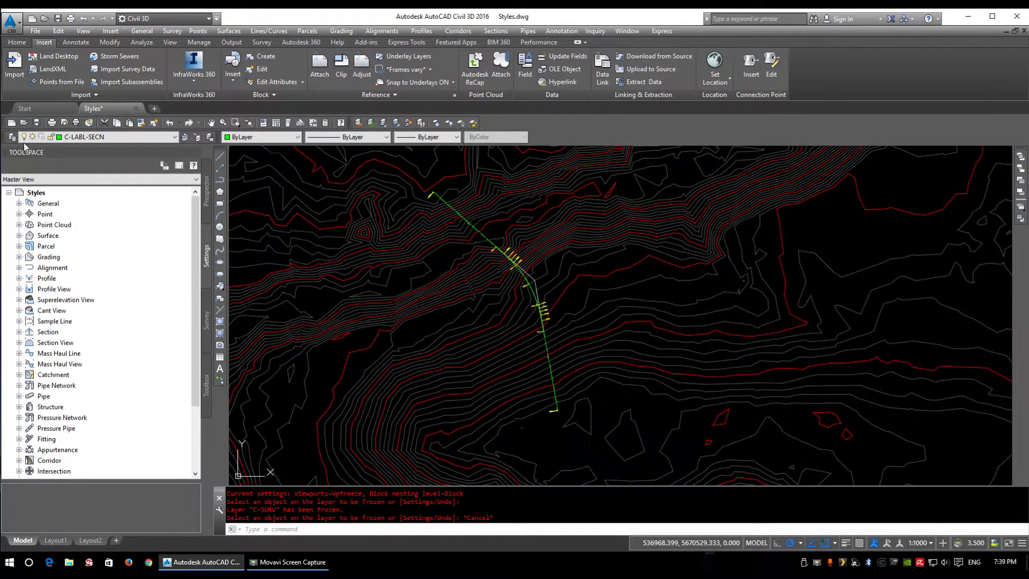
# Expand the General collection to show its multipurpose and label styles, and select the Note label styles
pyautogui.click(19, 203)
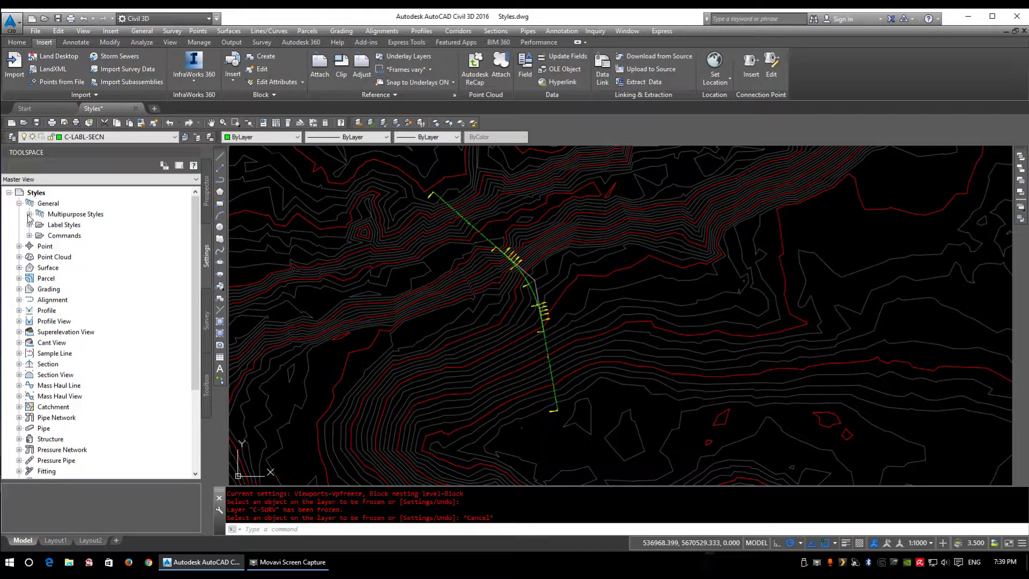
pyautogui.click(29, 213)
pyautogui.click(29, 299)
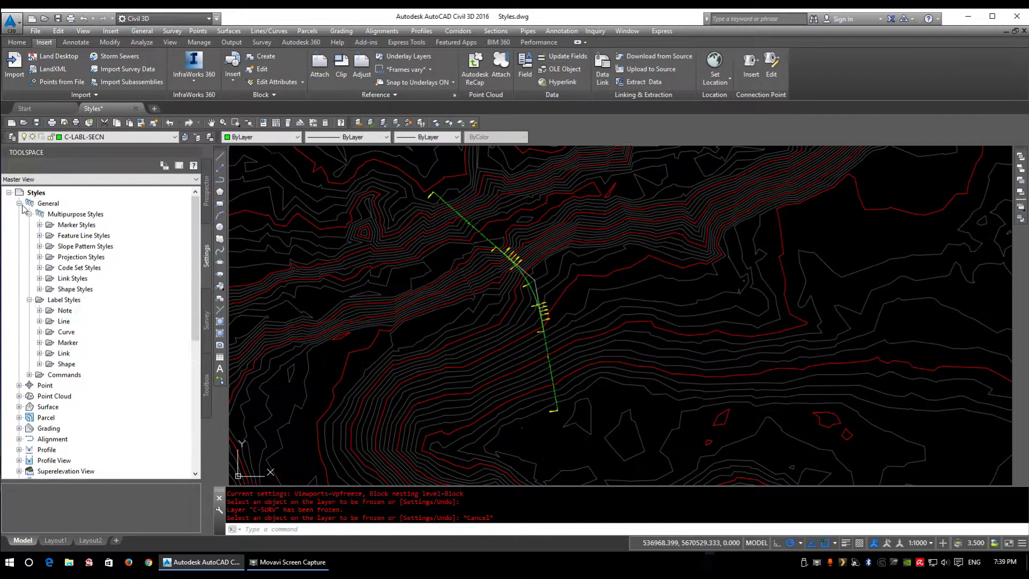
pyautogui.click(29, 214)
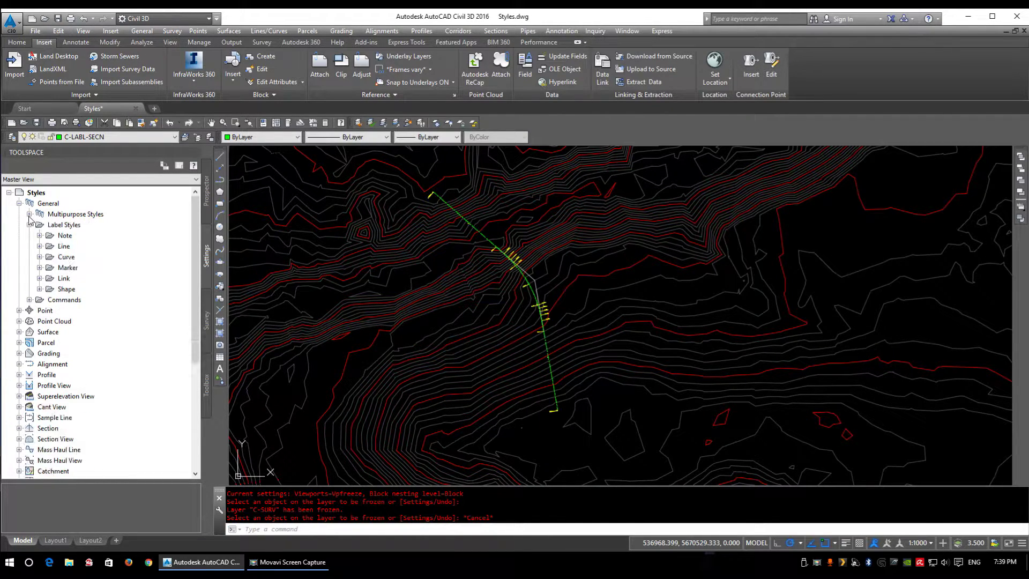
pyautogui.click(68, 236)
pyautogui.scroll(-1, 119, 255)
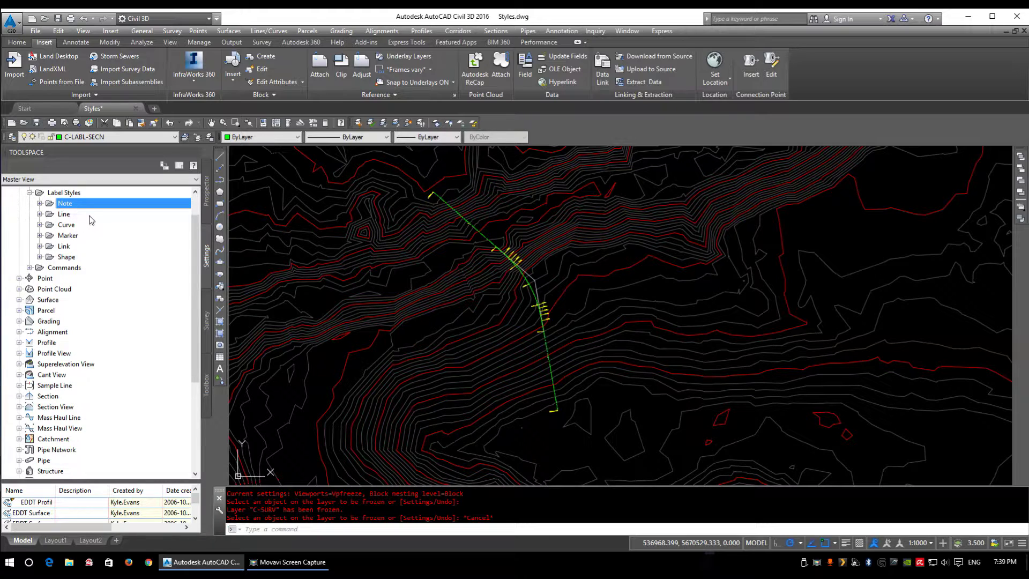
pyautogui.scroll(1, 93, 222)
# Expand the Note label styles and view their label style defaults without changing anything
pyautogui.doubleClick(69, 236)
pyautogui.rightClick(68, 237)
pyautogui.click(121, 241)
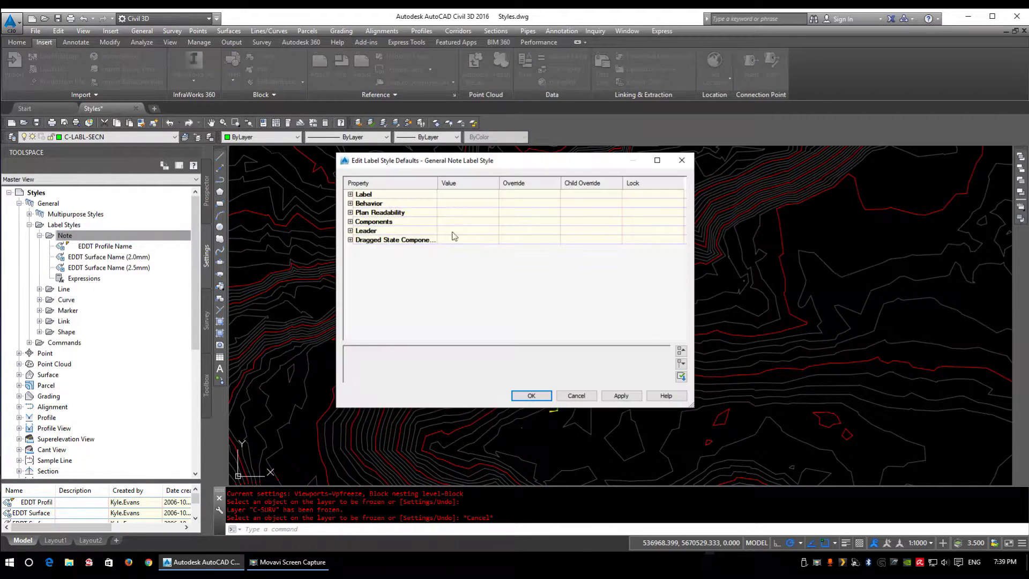
pyautogui.click(576, 396)
# Start a new label style under the General Note label styles
pyautogui.rightClick(94, 239)
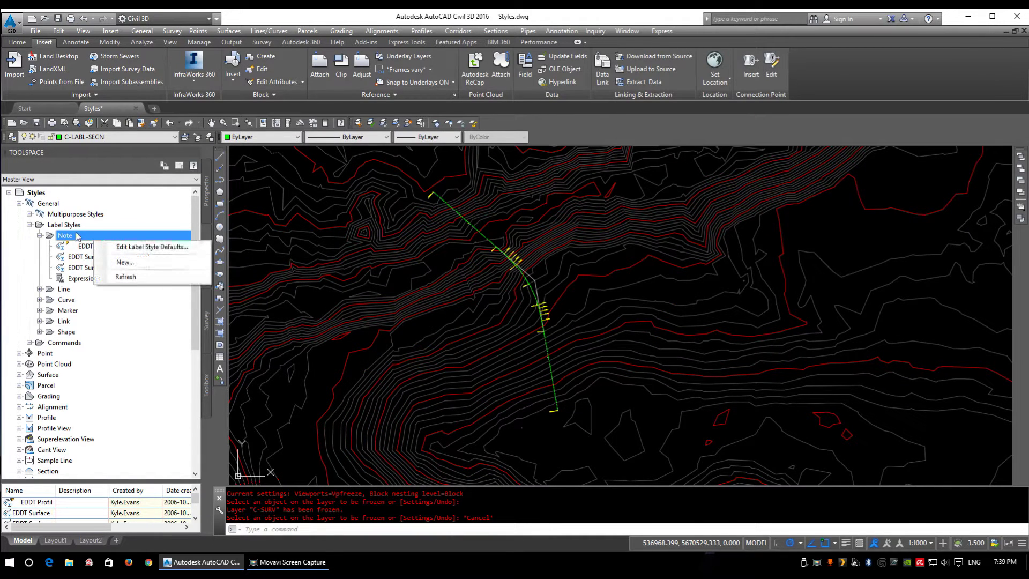
pyautogui.click(133, 262)
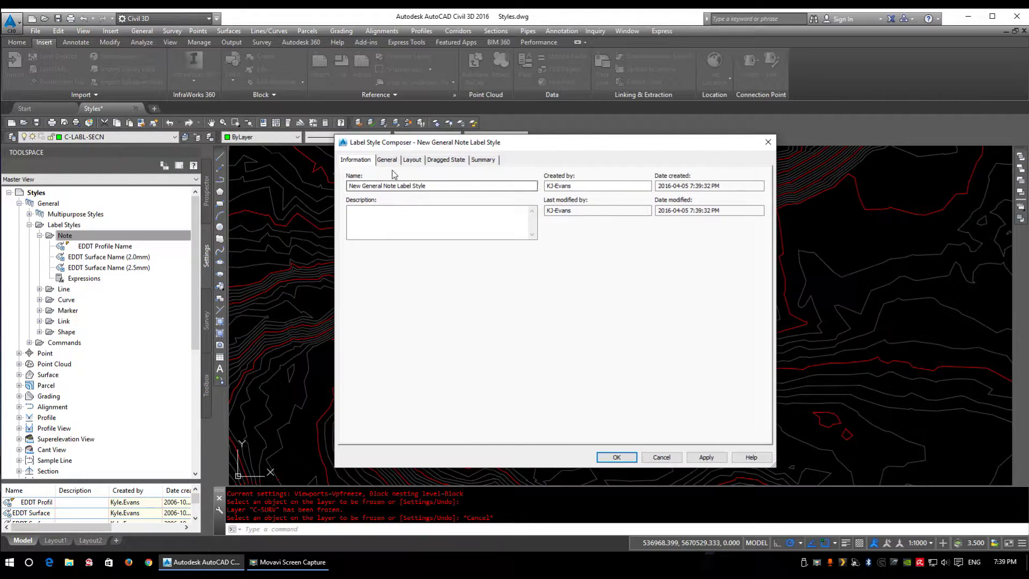
pyautogui.moveTo(427, 186)
pyautogui.mouseDown()
pyautogui.moveTo(342, 189)
pyautogui.moveTo(432, 182)
pyautogui.mouseUp()
# Try setting the new style's label visibility to False, and restore it to True
pyautogui.click(387, 159)
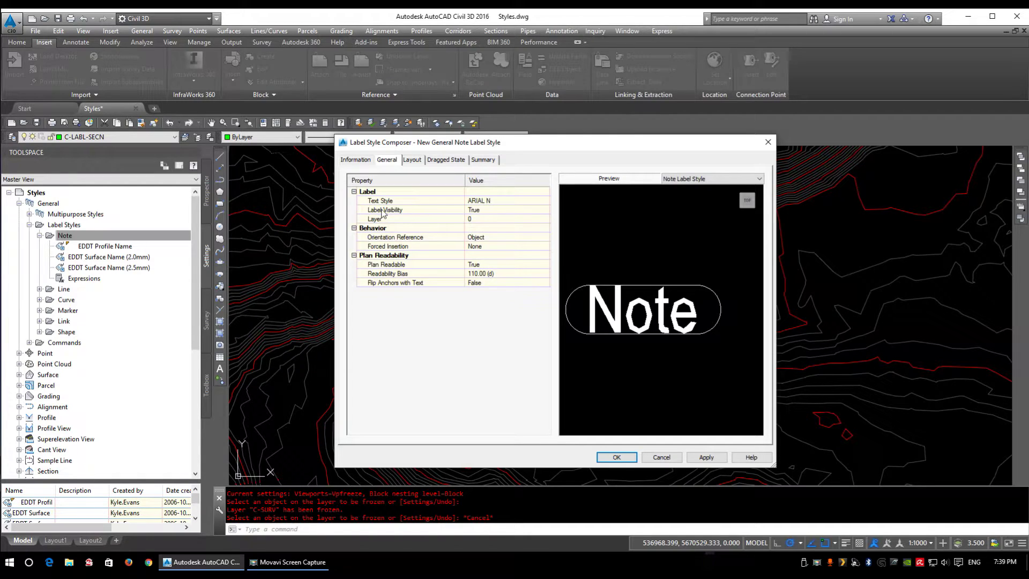
pyautogui.click(518, 210)
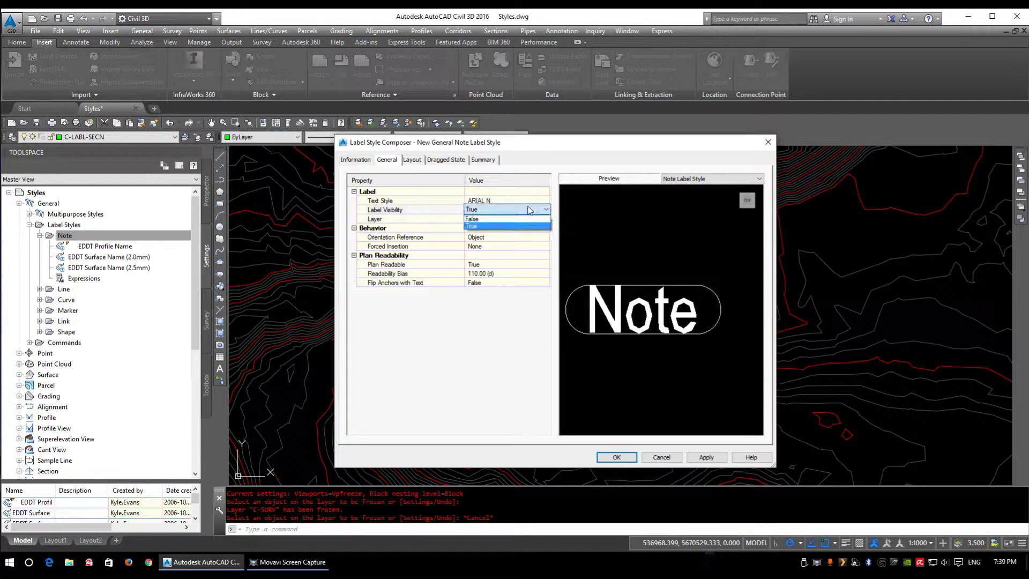
pyautogui.click(478, 218)
pyautogui.click(504, 207)
pyautogui.click(482, 204)
pyautogui.click(499, 211)
pyautogui.click(499, 211)
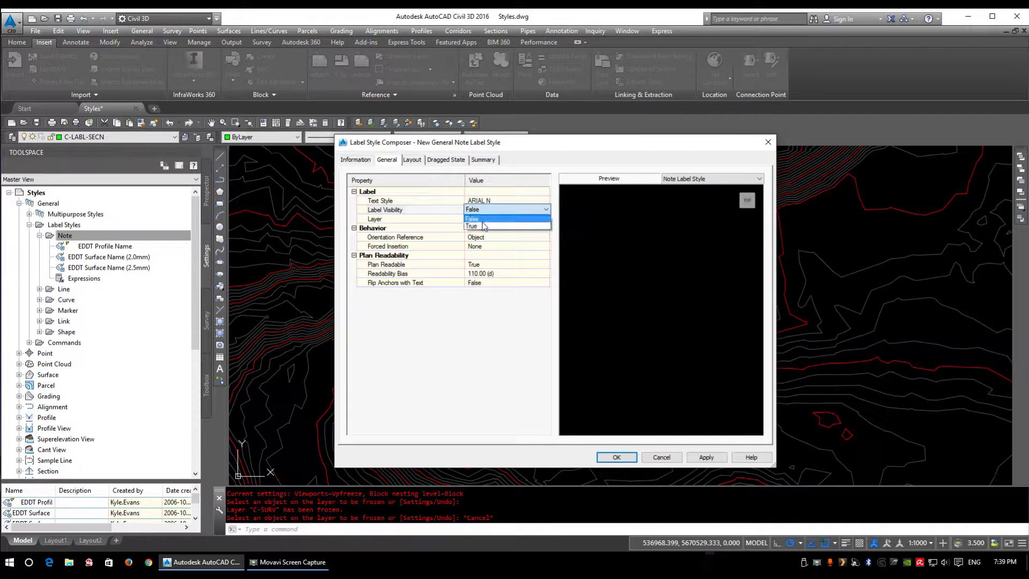
pyautogui.click(472, 226)
# Create a layer named C-LABL-NOTE and assign it as the new note label style's layer
pyautogui.click(545, 219)
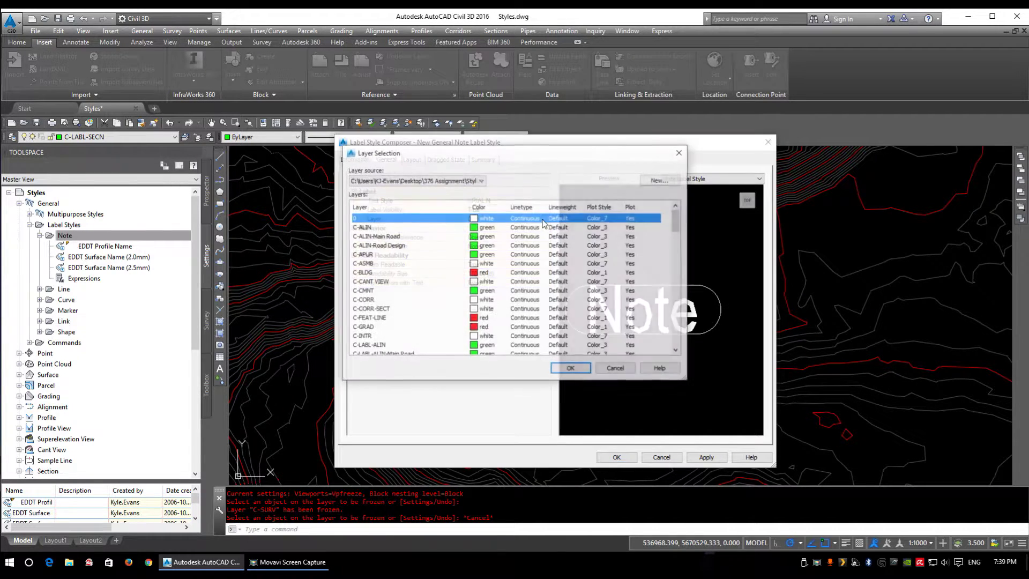
pyautogui.scroll(-3, 364, 219)
pyautogui.scroll(1, 404, 253)
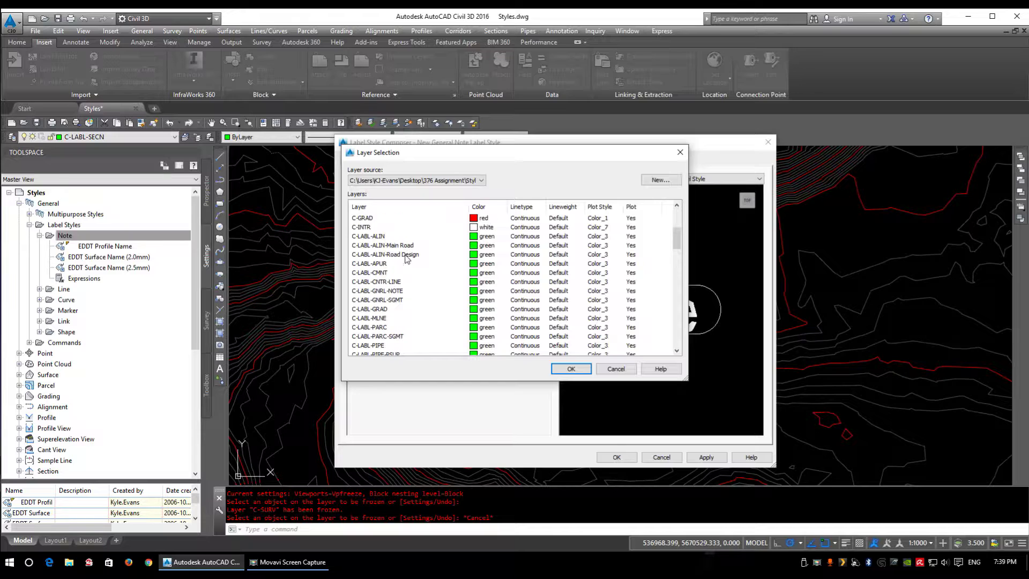
pyautogui.scroll(-1, 381, 237)
pyautogui.scroll(-2, 381, 289)
pyautogui.scroll(-3, 385, 252)
pyautogui.scroll(1, 379, 253)
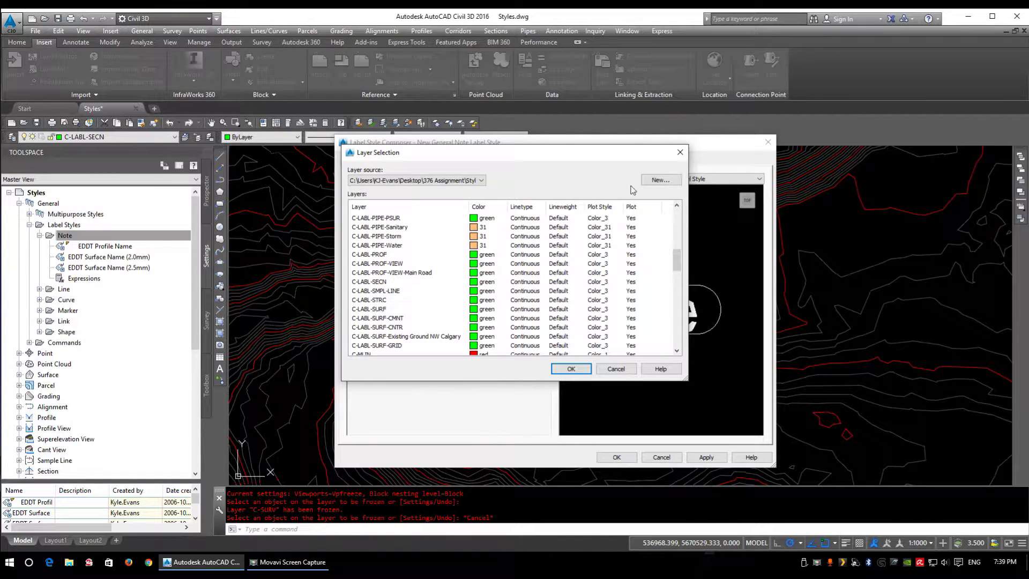
pyautogui.click(658, 180)
pyautogui.click(554, 225)
pyautogui.write('C')
pyautogui.write('-LABL-BOT')
pyautogui.write('NO')
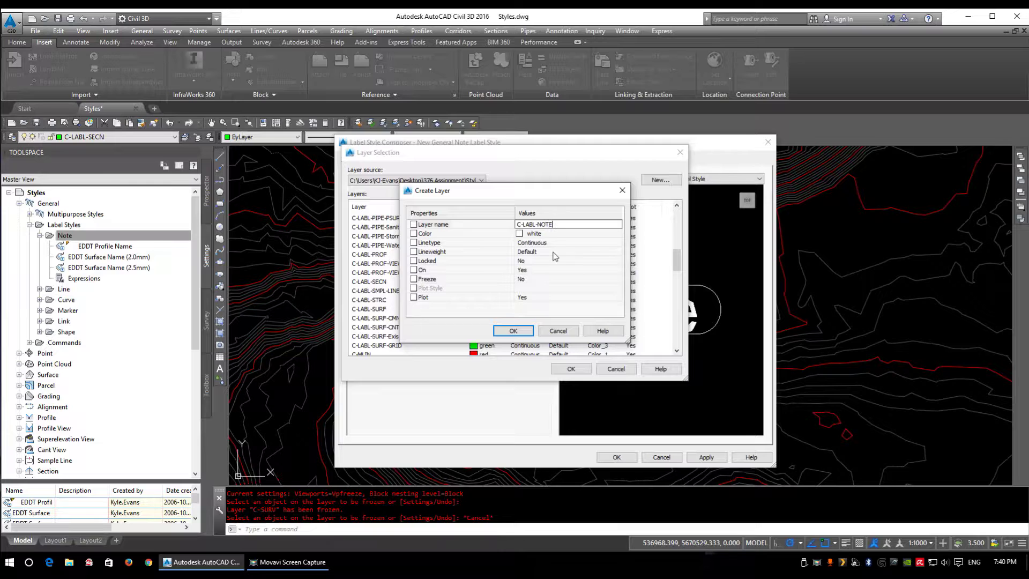
pyautogui.click(514, 329)
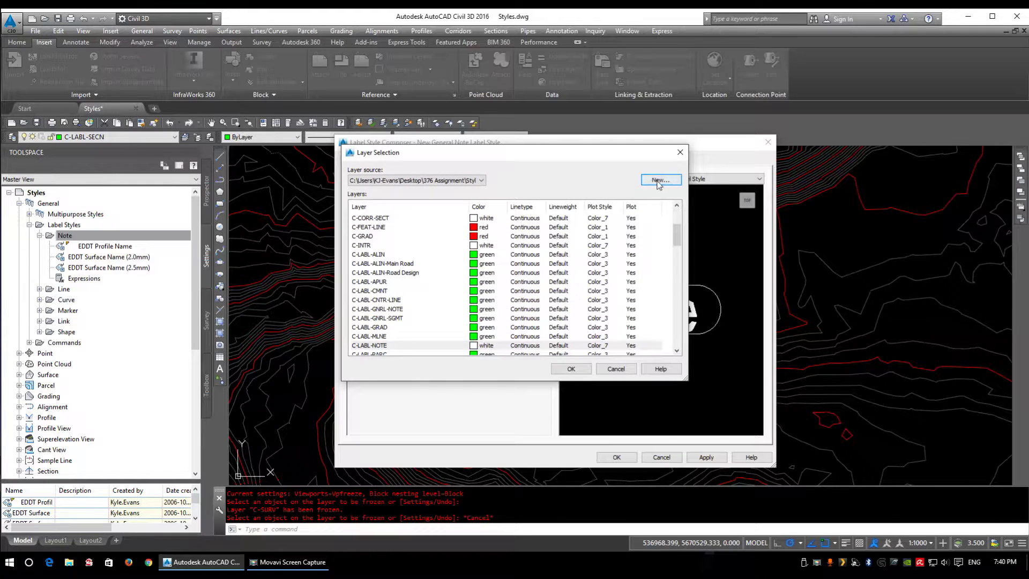
pyautogui.click(574, 369)
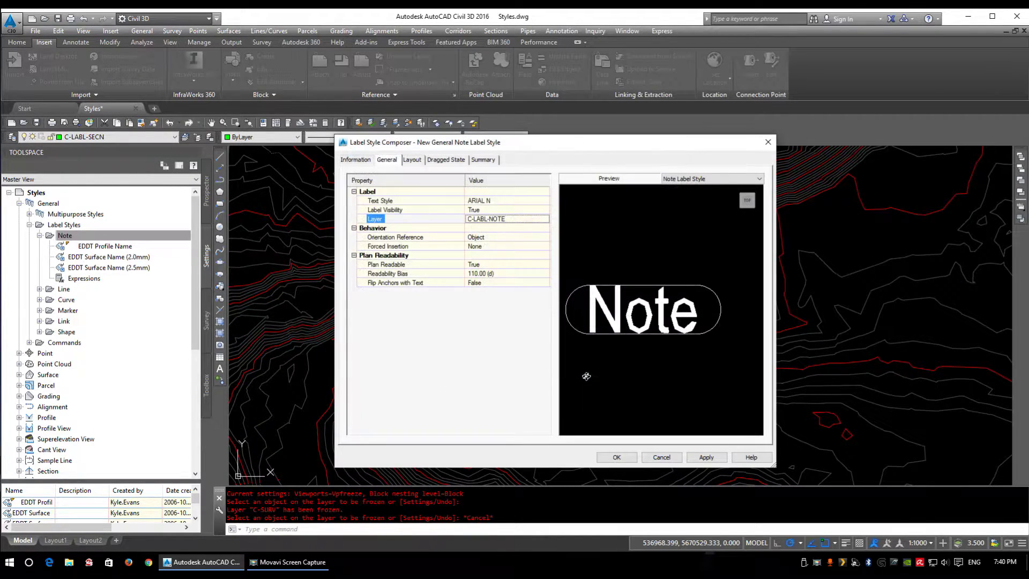
# Rename the Text component in the label style's layout to General Note
pyautogui.click(413, 161)
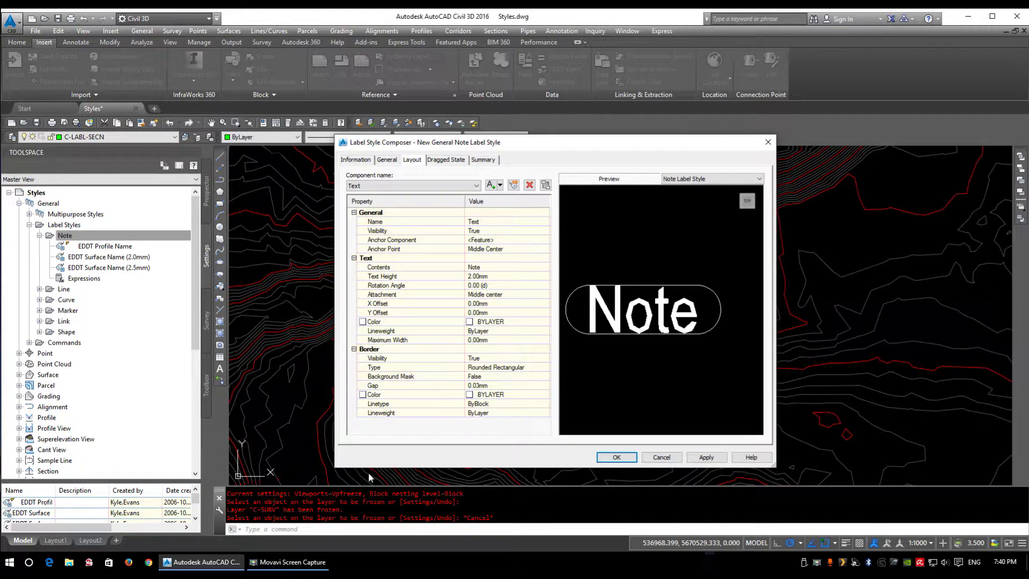
pyautogui.moveTo(634, 323); pyautogui.dragTo(664, 294, button='middle')
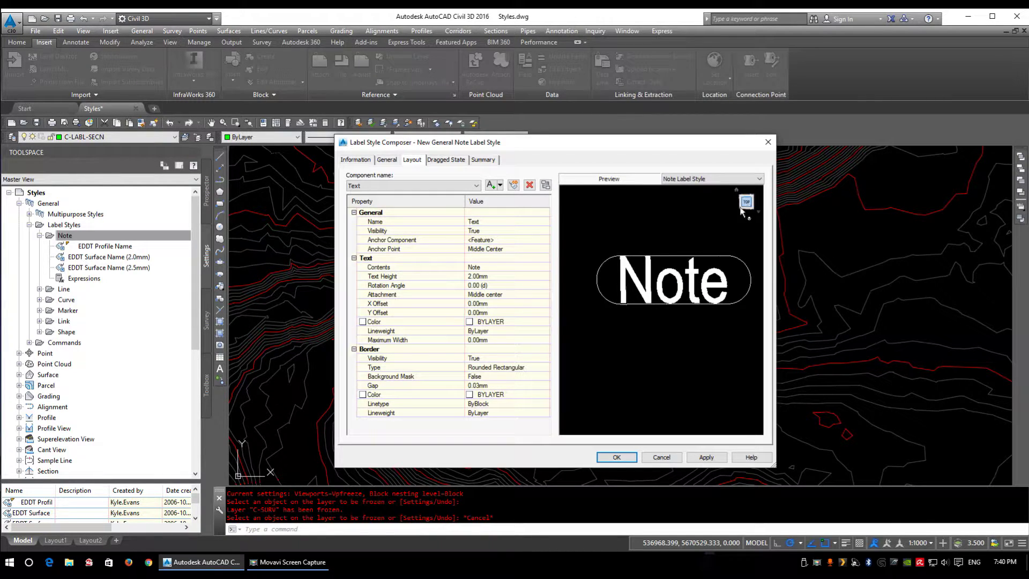
pyautogui.click(746, 202)
pyautogui.scroll(-2, 614, 323)
pyautogui.moveTo(669, 348); pyautogui.dragTo(653, 326, button='middle')
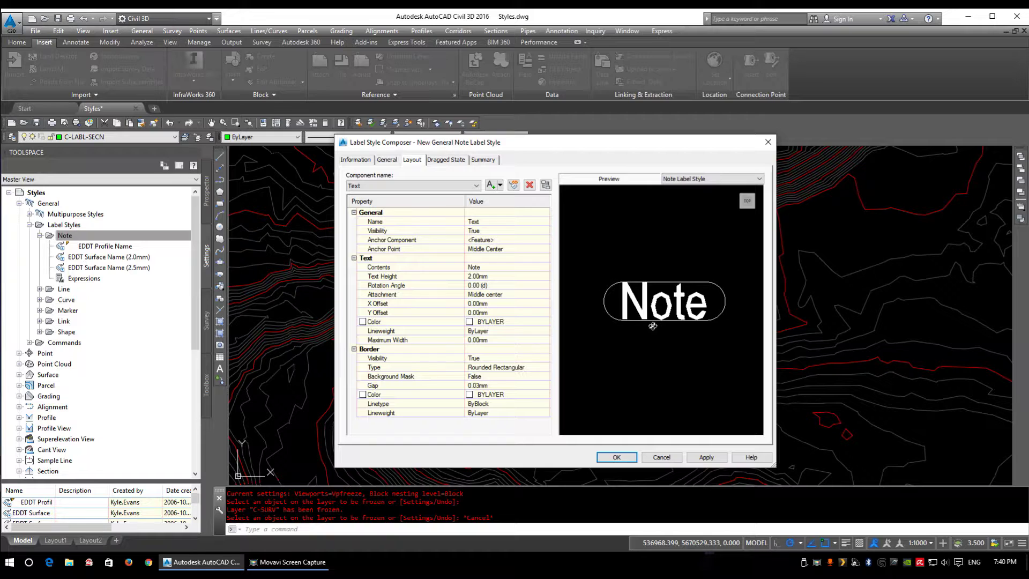
pyautogui.click(373, 187)
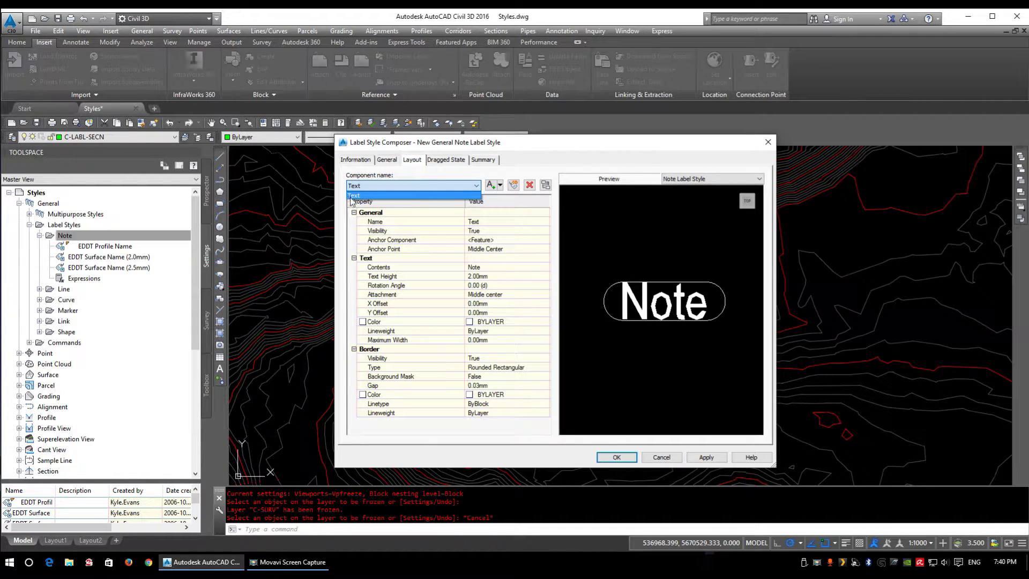
pyautogui.click(351, 197)
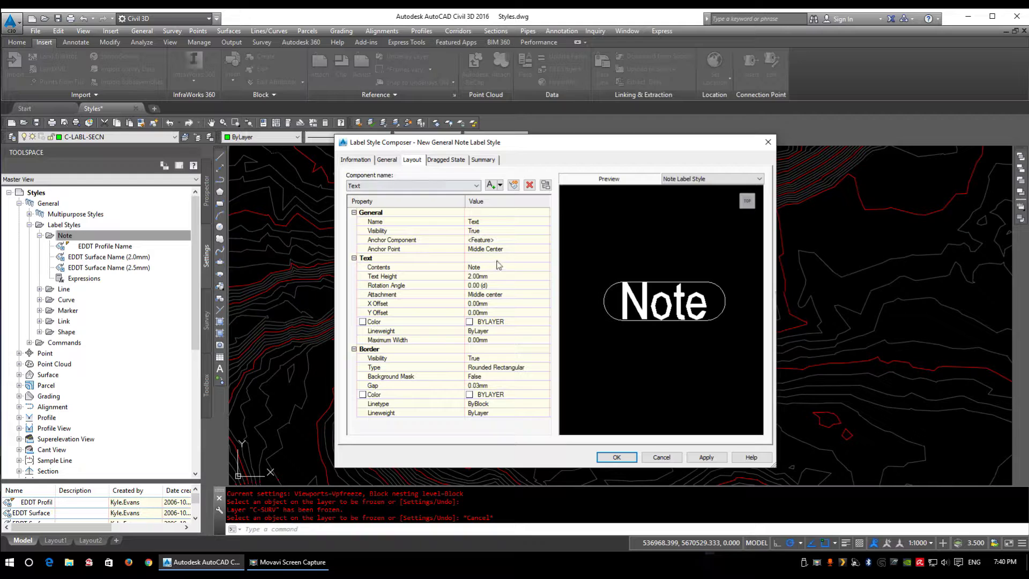
pyautogui.click(477, 221)
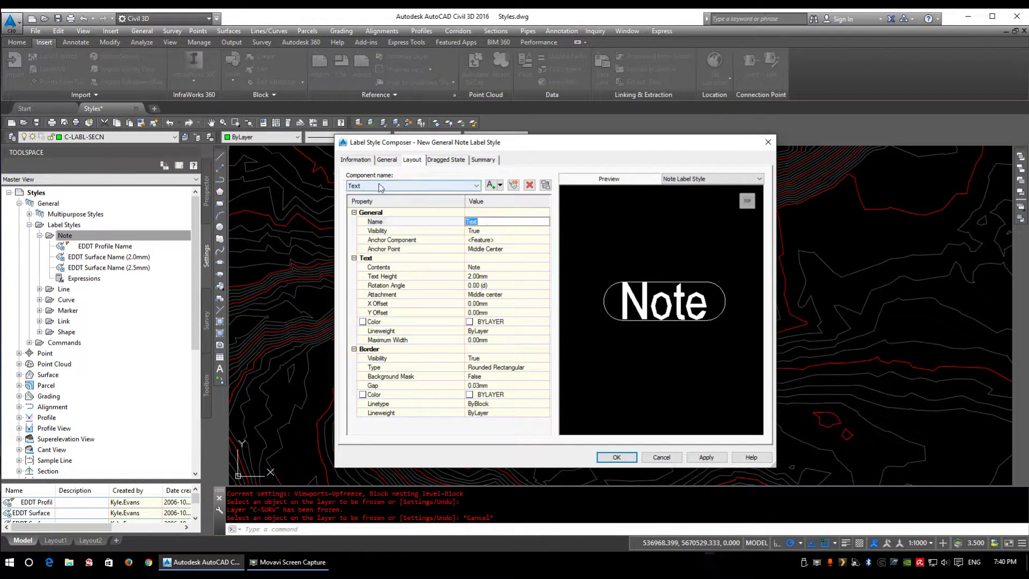
pyautogui.write('Gene')
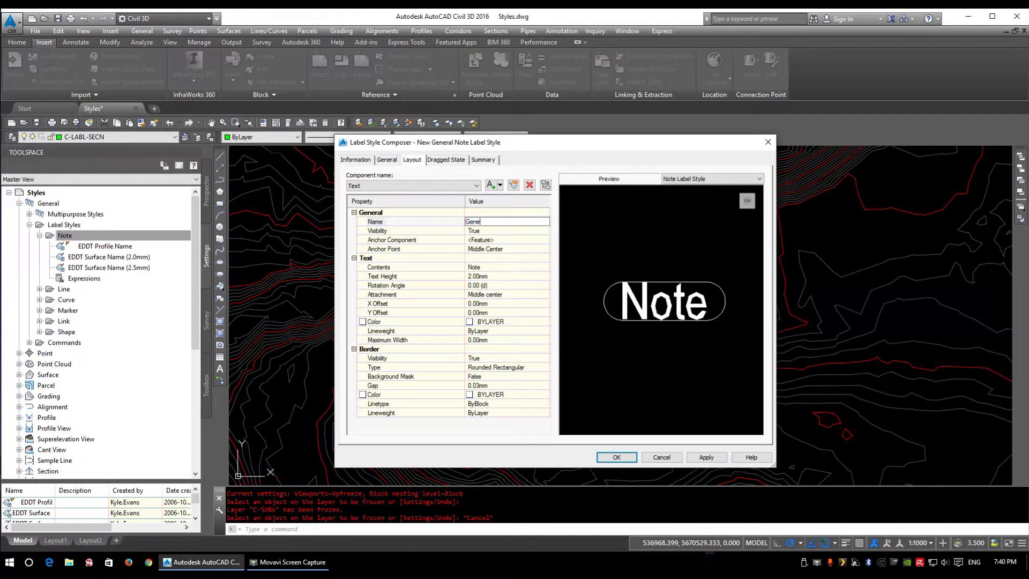
pyautogui.write('ral Note')
pyautogui.press('Return')
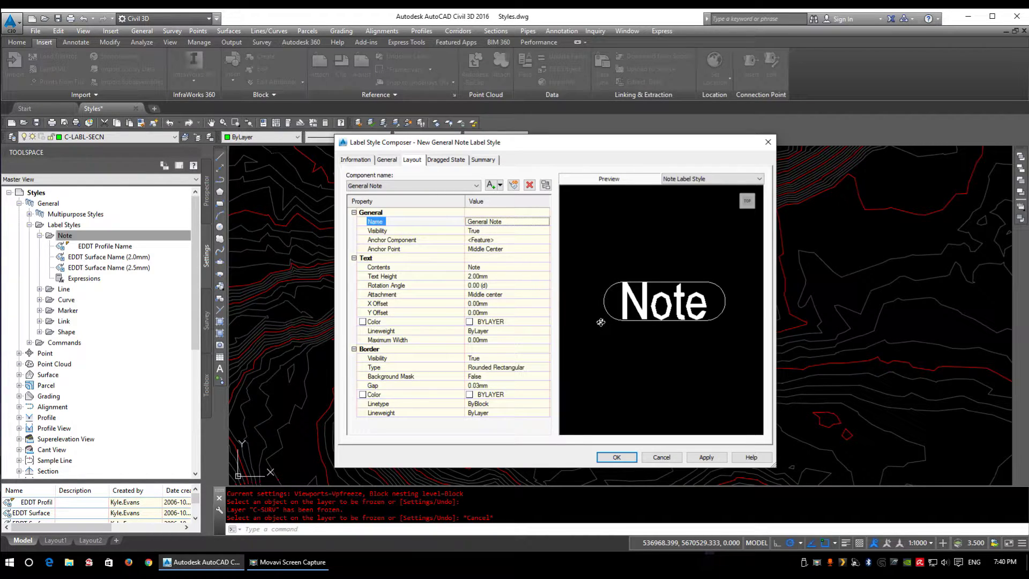
pyautogui.click(485, 241)
pyautogui.click(485, 243)
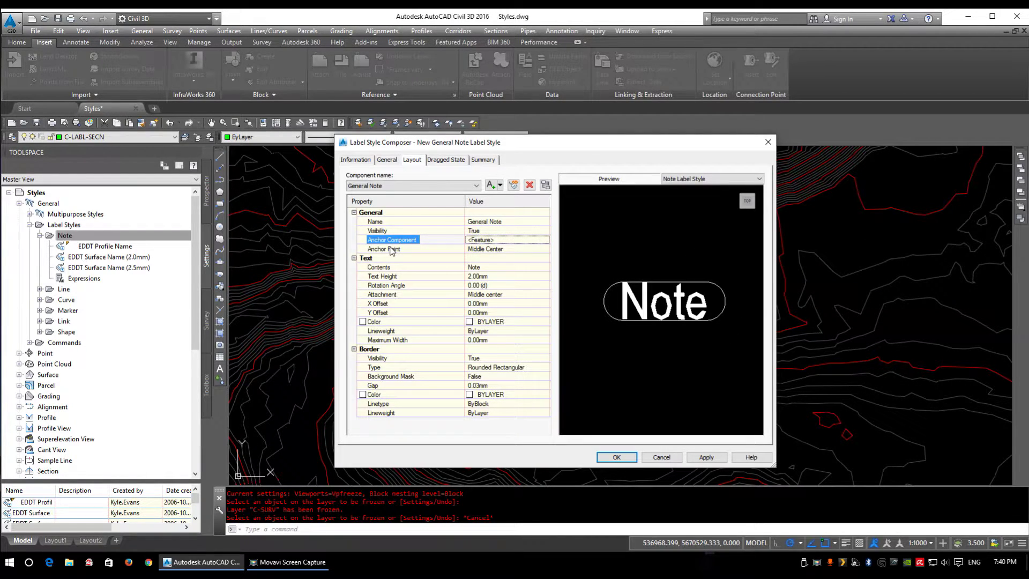
pyautogui.click(515, 268)
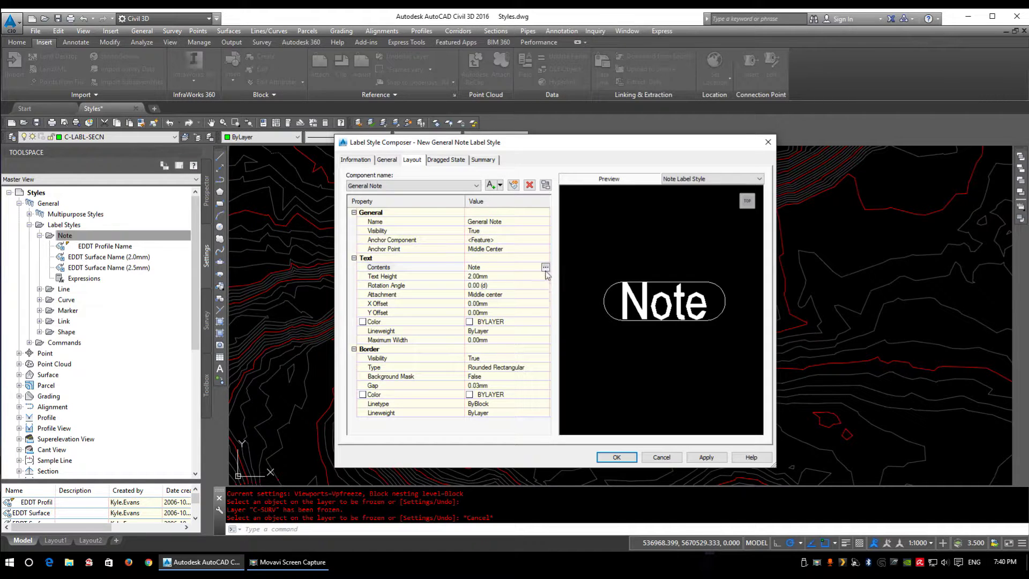
pyautogui.click(545, 268)
pyautogui.click(708, 162)
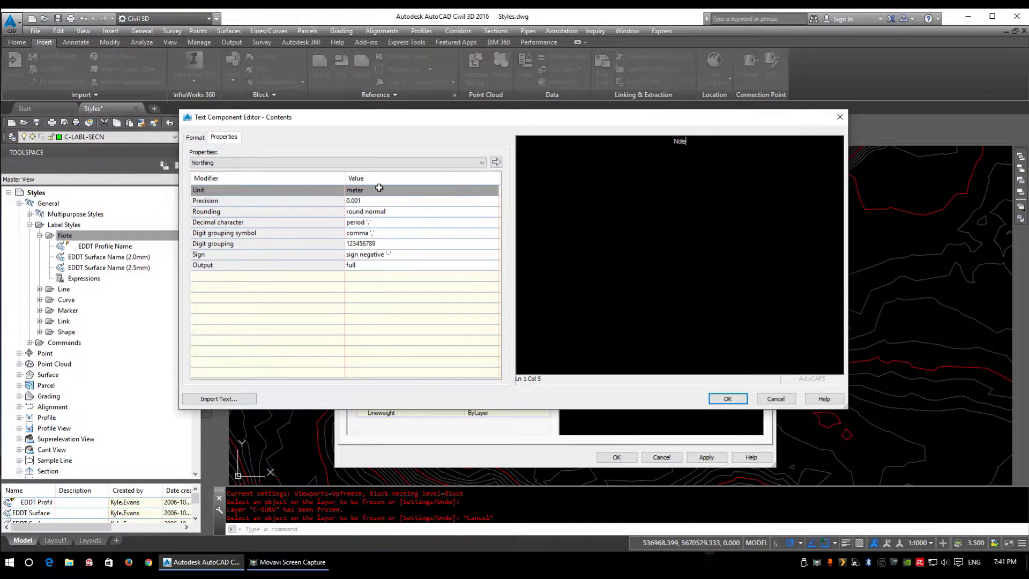
pyautogui.moveTo(319, 124); pyautogui.dragTo(187, 150)
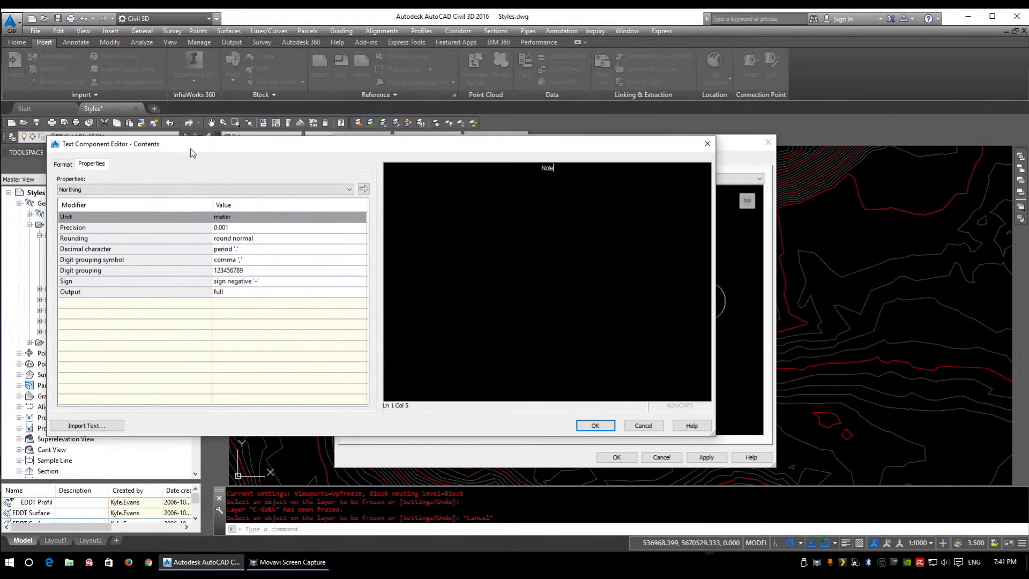
pyautogui.click(651, 423)
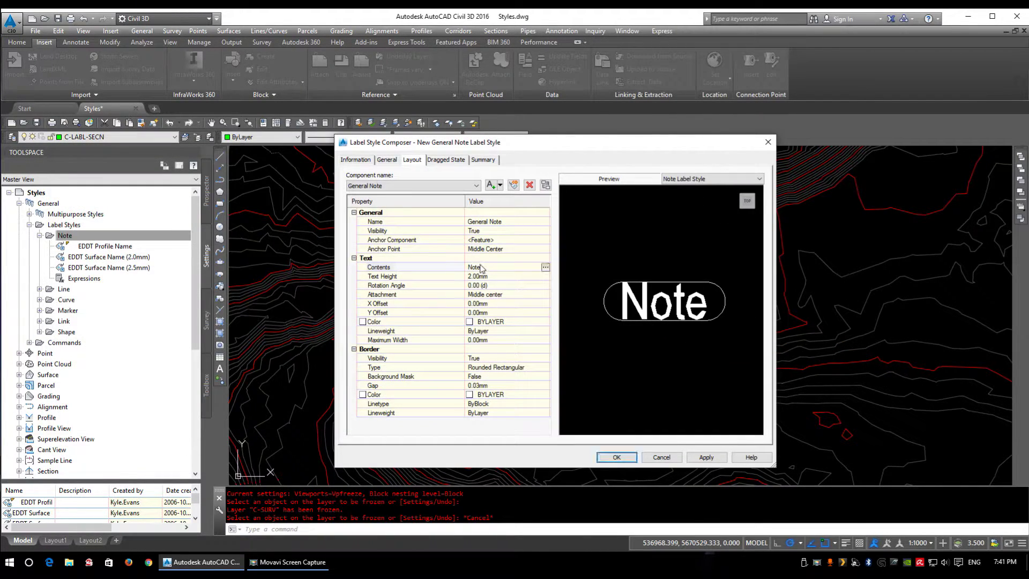
# Replace the text in the General Note component's contents with the Northing property in meters at 0.001 precision
pyautogui.click(545, 267)
pyautogui.moveTo(350, 144); pyautogui.dragTo(466, 134)
pyautogui.click(406, 181)
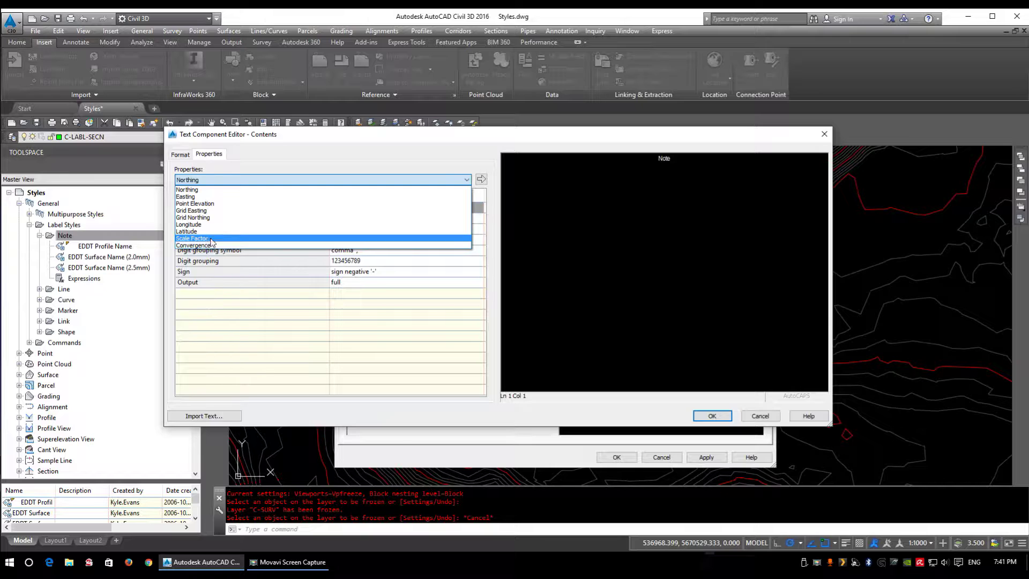
pyautogui.click(404, 192)
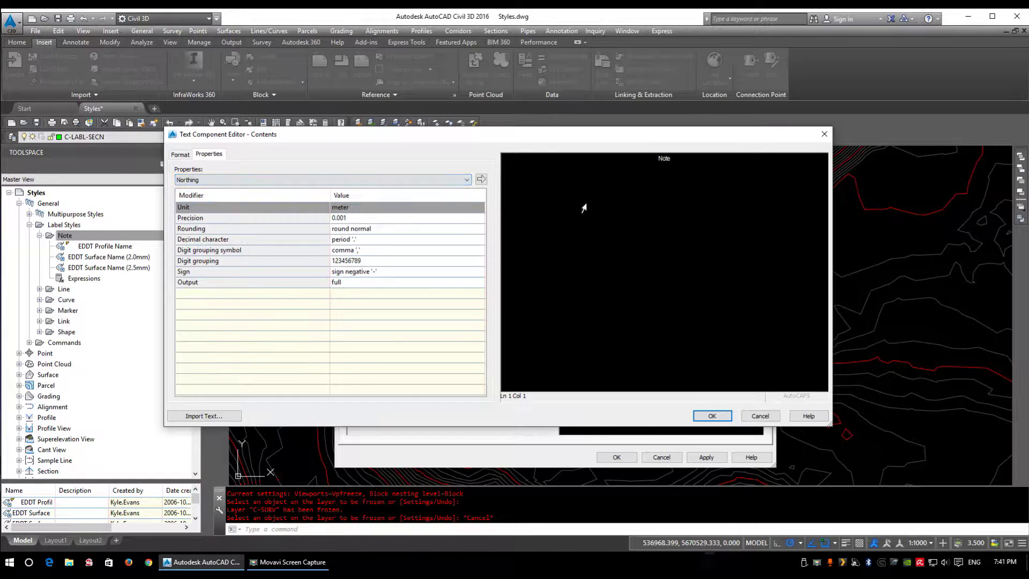
pyautogui.moveTo(679, 161); pyautogui.dragTo(644, 162)
pyautogui.press('Delete')
pyautogui.click(481, 179)
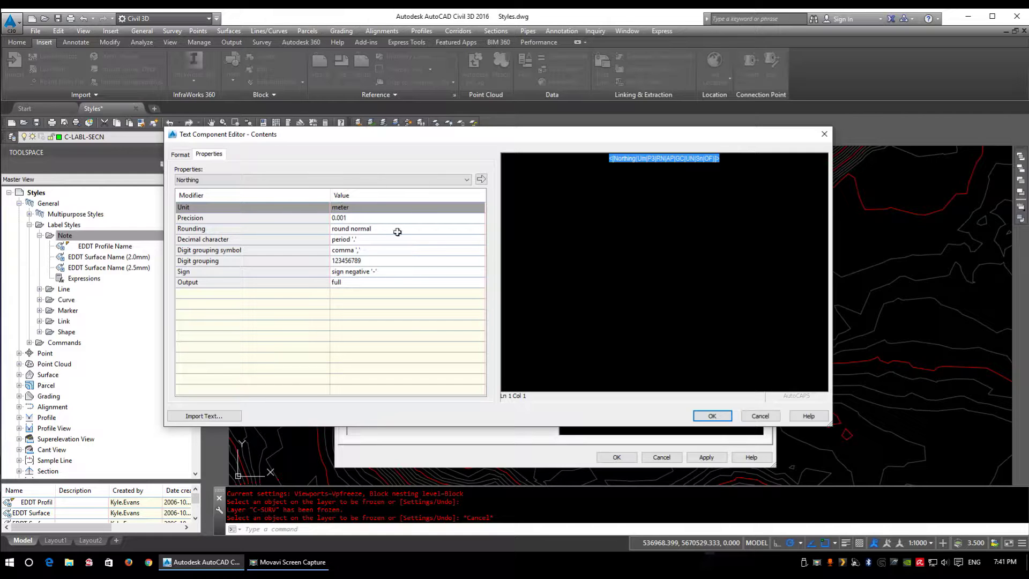
# Add the Easting and Point Elevation properties on separate lines below the Northing property in the label contents
pyautogui.click(733, 170)
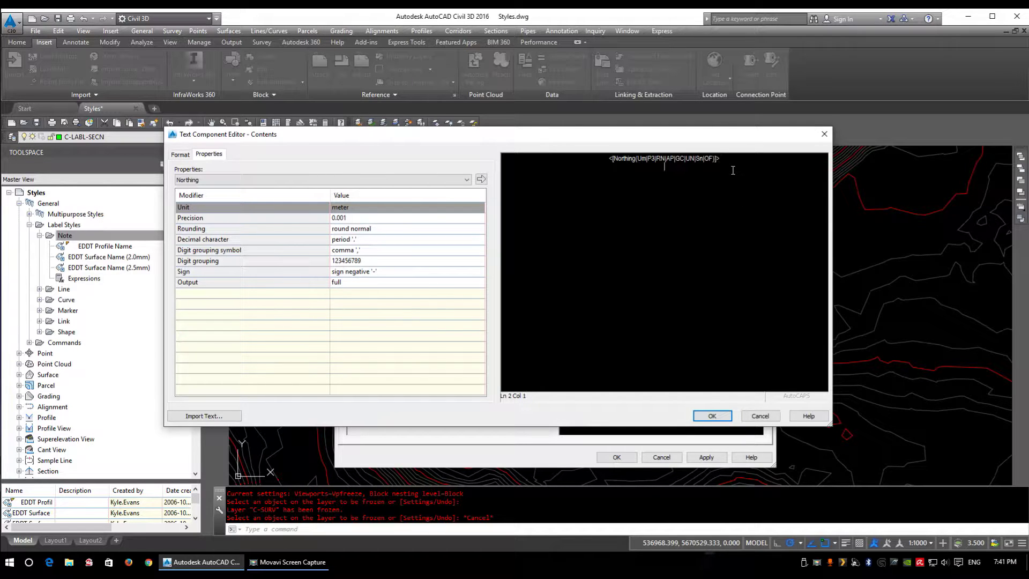
pyautogui.click(210, 179)
pyautogui.click(205, 197)
pyautogui.click(480, 179)
pyautogui.click(749, 183)
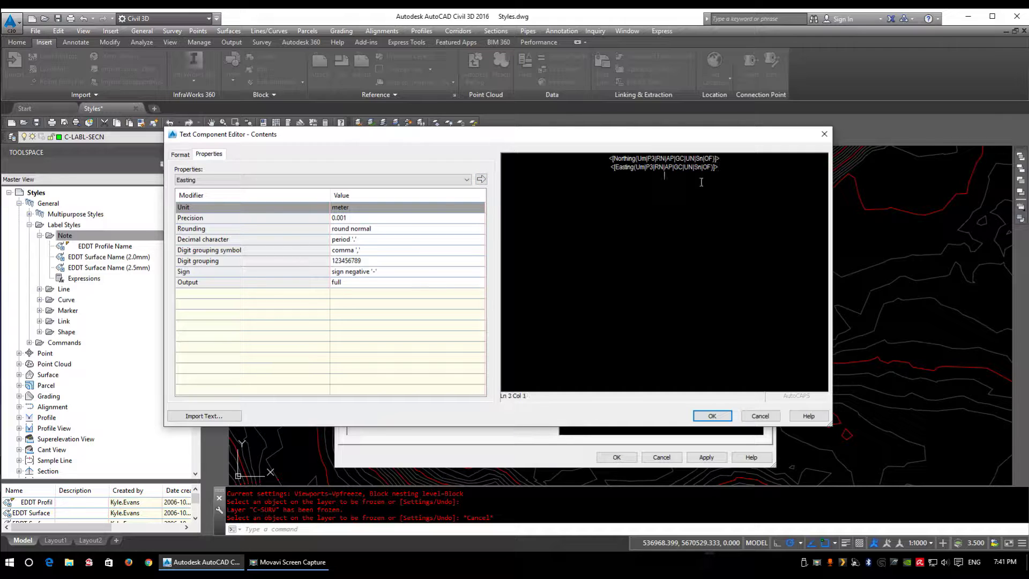
pyautogui.click(284, 179)
pyautogui.click(257, 212)
pyautogui.click(481, 179)
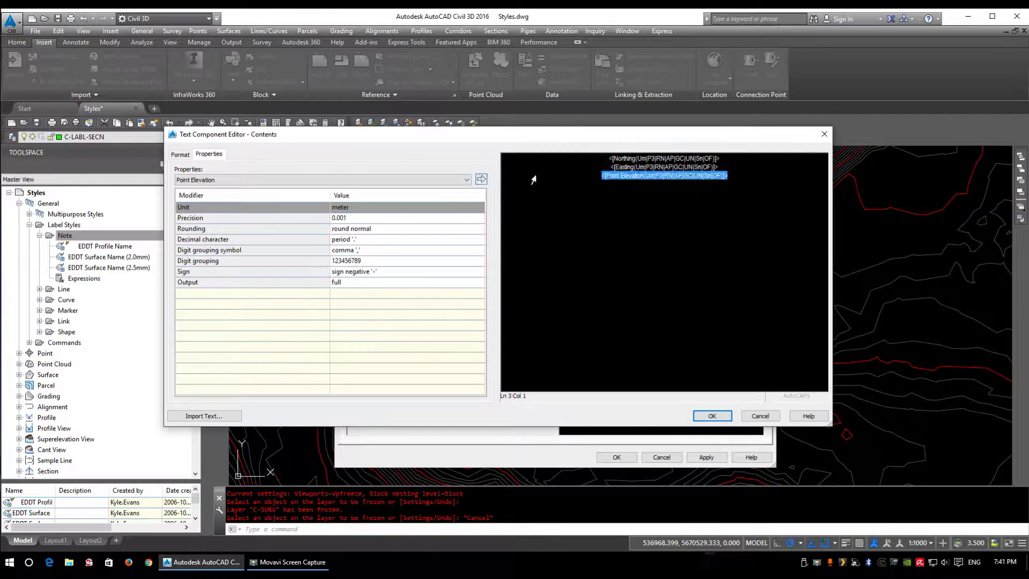
# Prefix the Northing, Easting and Point Elevation lines with N:, E: and Z:, and save the new note label style
pyautogui.click(611, 158)
pyautogui.write('N:')
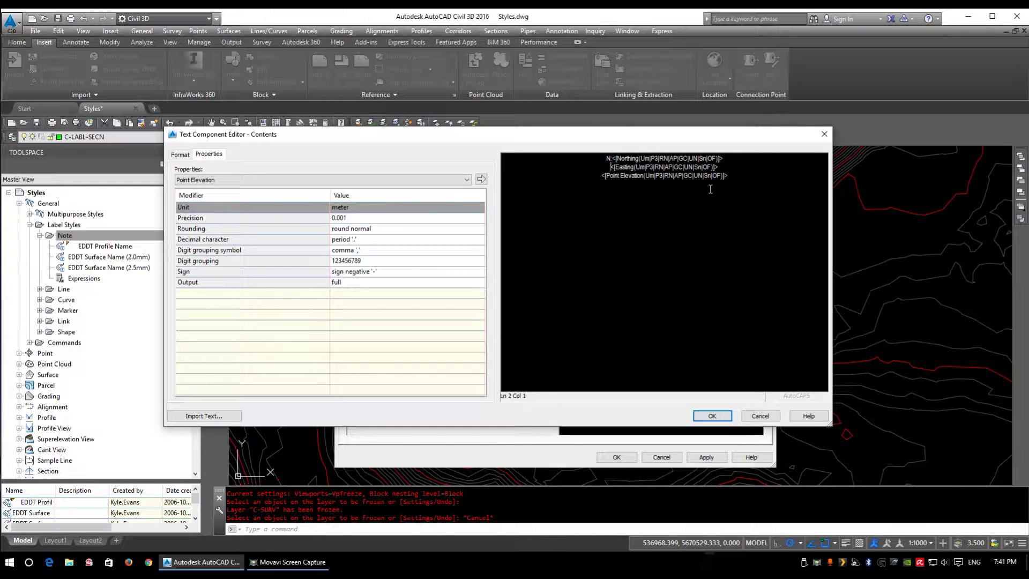
pyautogui.write('E')
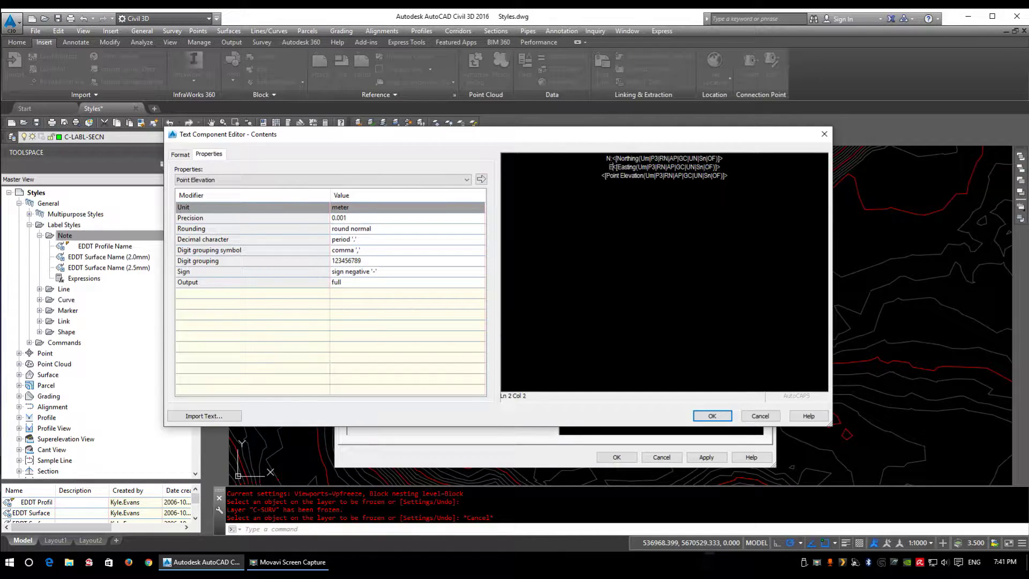
pyautogui.write(':')
pyautogui.press('Home')
pyautogui.write('Z:')
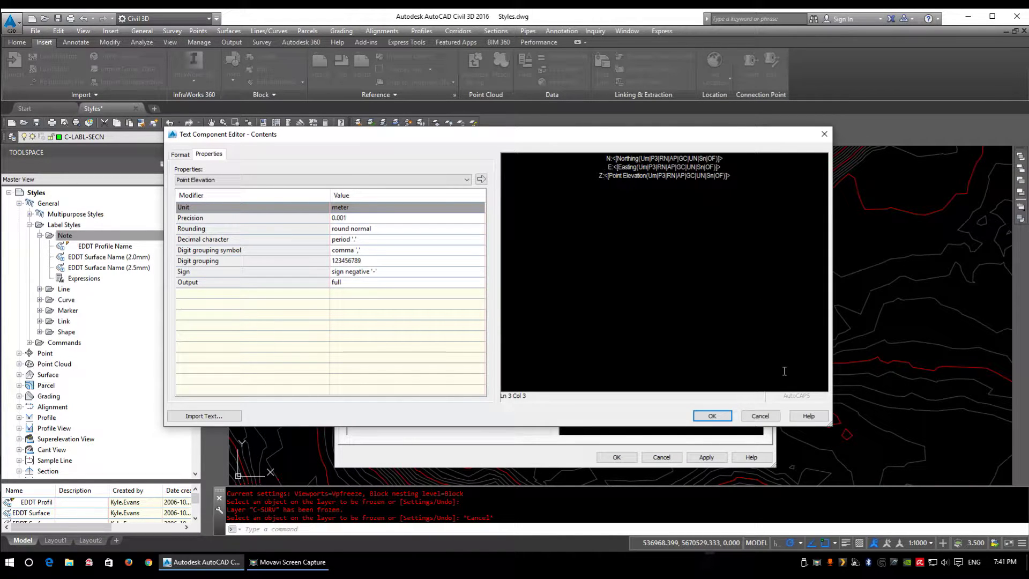
pyautogui.click(717, 416)
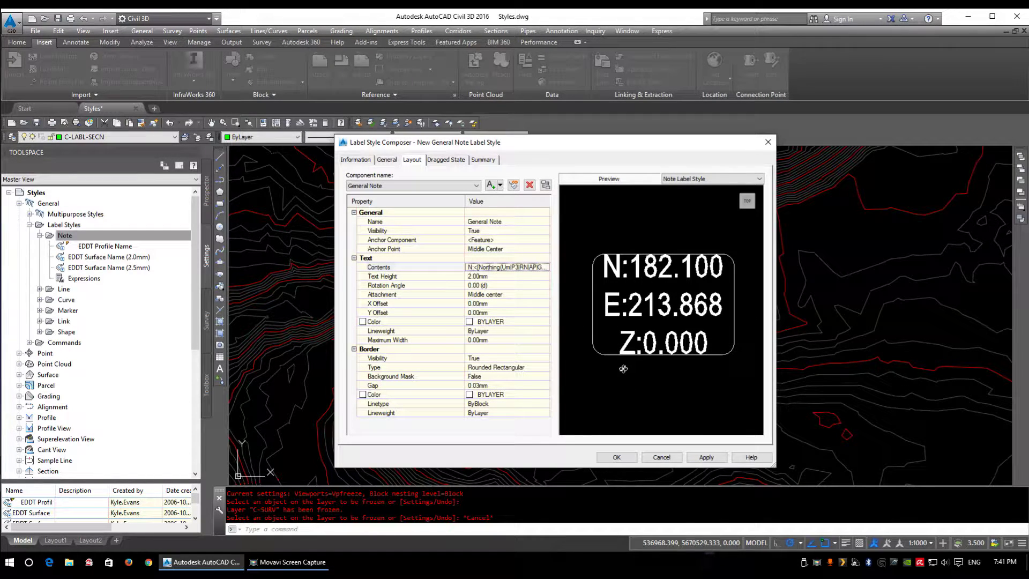
pyautogui.moveTo(431, 140); pyautogui.dragTo(414, 118)
pyautogui.click(597, 431)
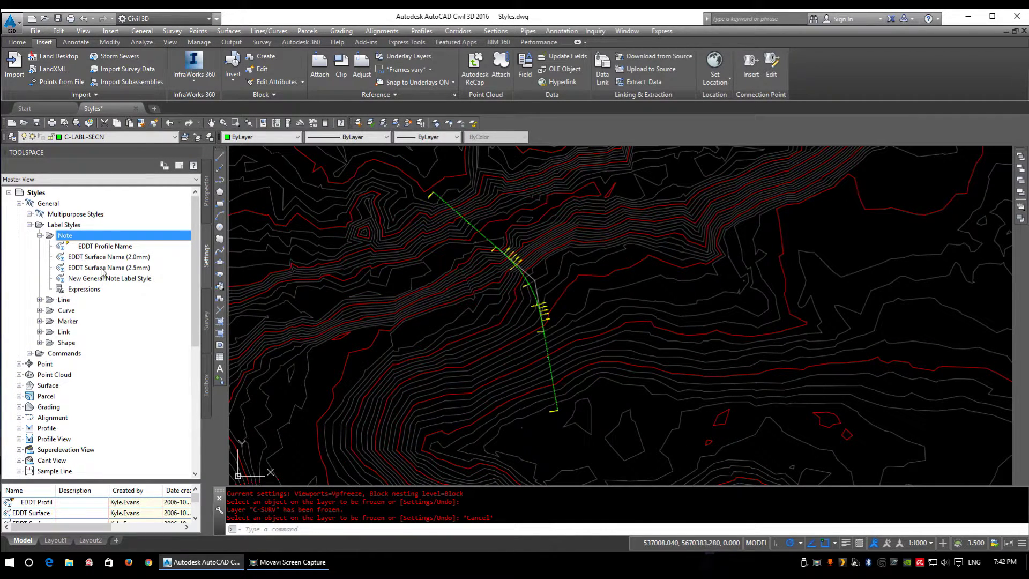
# Open the Add Labels tool, place it clear of the alignment, and choose Note as both feature and label type
pyautogui.moveTo(616, 339); pyautogui.dragTo(631, 324, button='middle')
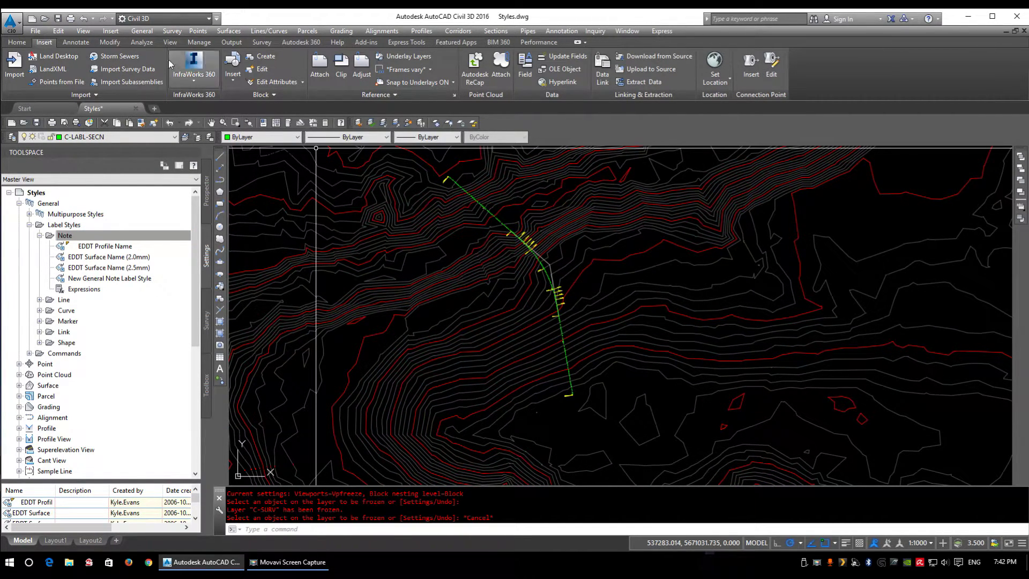
pyautogui.click(143, 34)
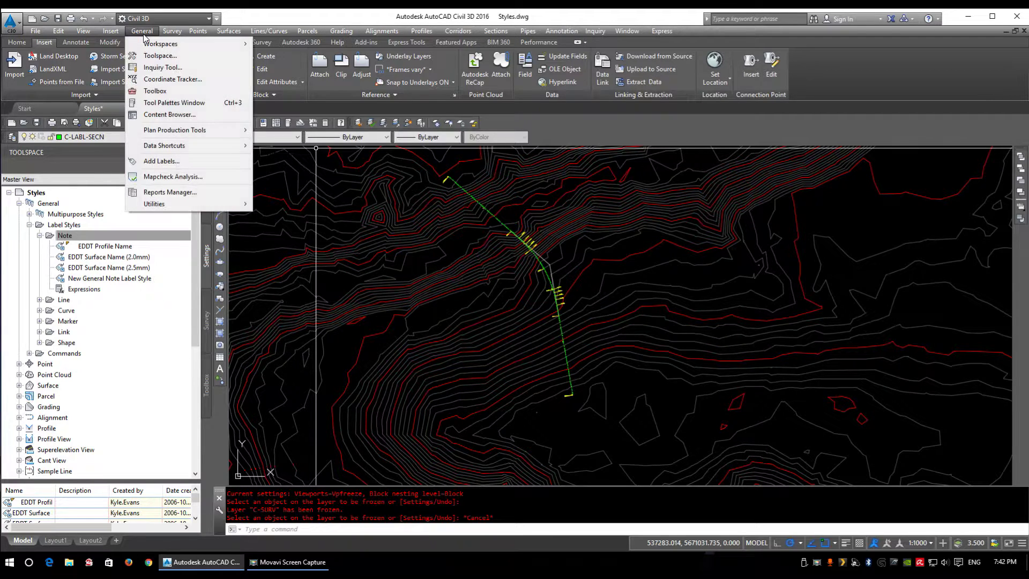
pyautogui.click(160, 161)
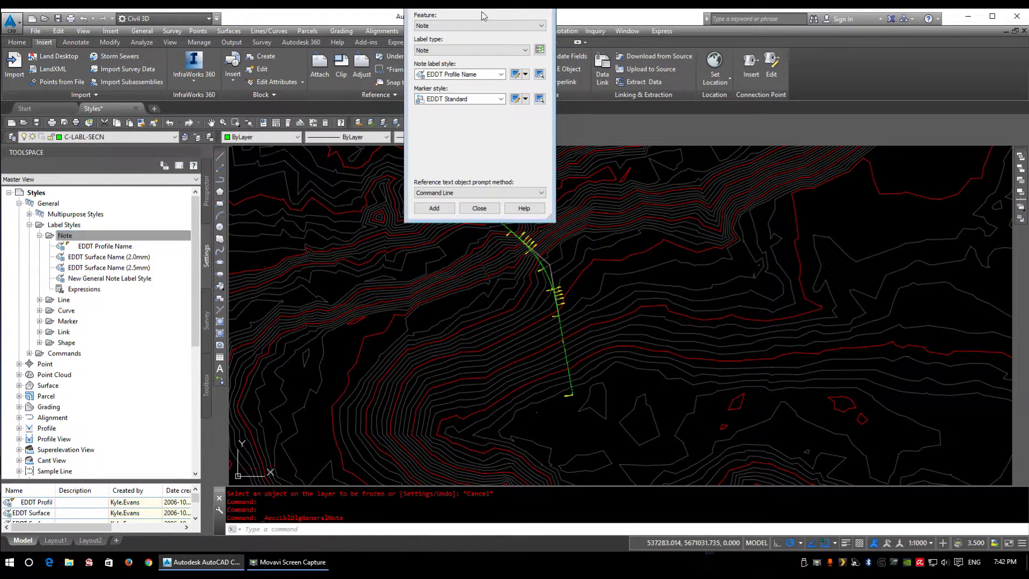
pyautogui.moveTo(480, 9)
pyautogui.mouseDown()
pyautogui.moveTo(777, 116)
pyautogui.moveTo(930, 137)
pyautogui.moveTo(942, 151)
pyautogui.mouseUp()
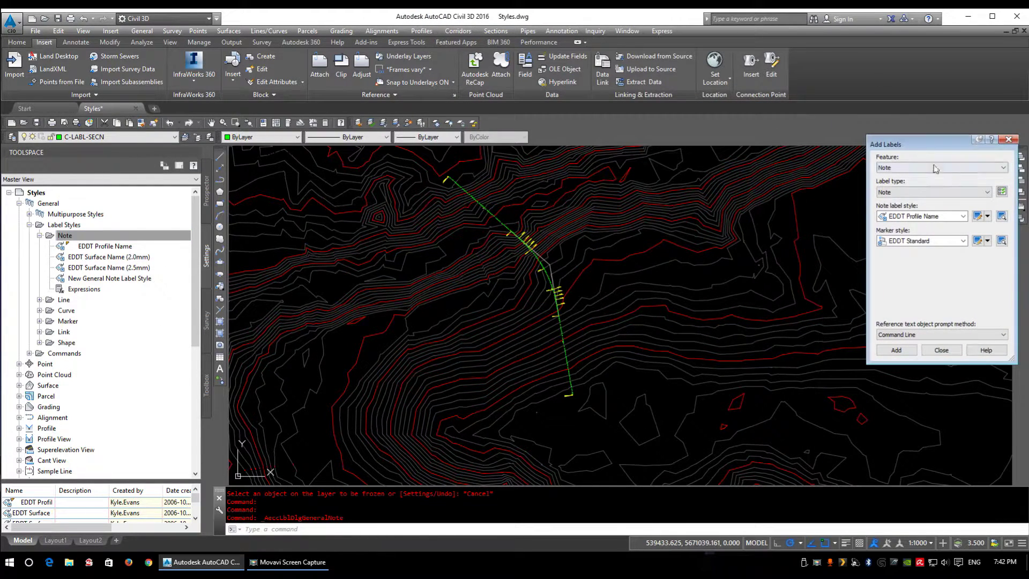
pyautogui.click(913, 168)
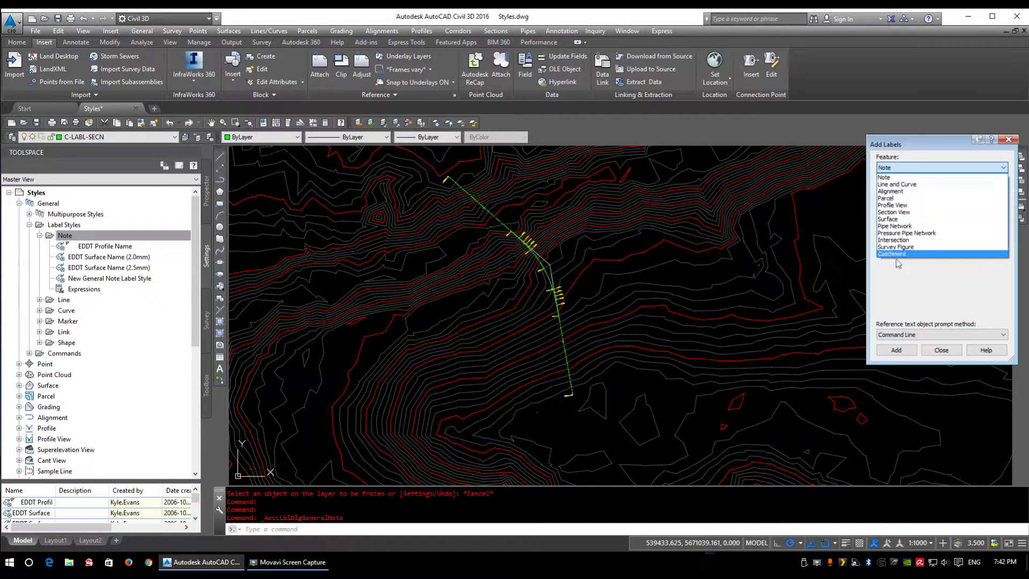
pyautogui.click(889, 178)
pyautogui.click(911, 193)
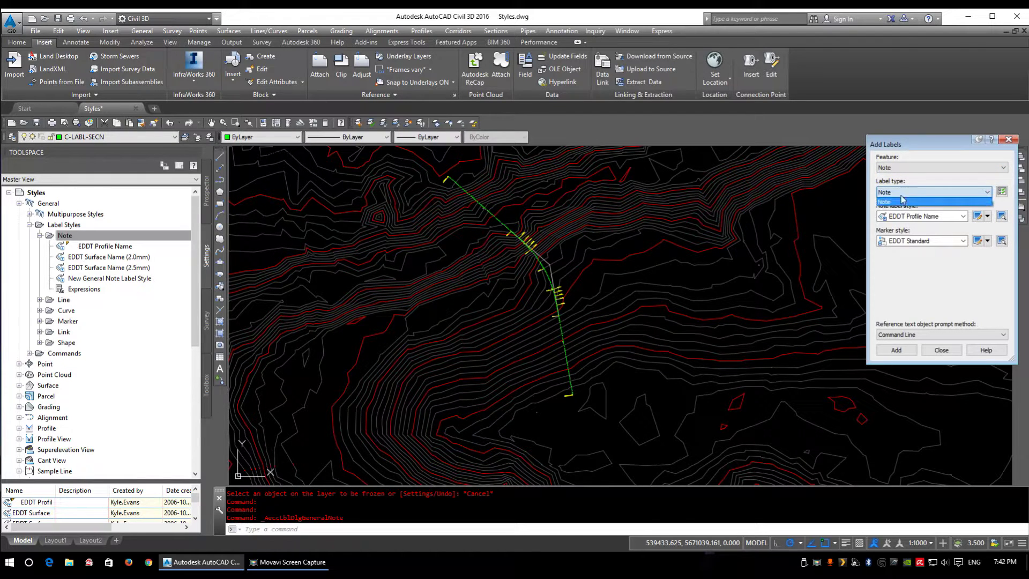
pyautogui.click(889, 202)
# Set the note label style to New General Note Label Style and the marker style to EDDT Standard
pyautogui.click(903, 216)
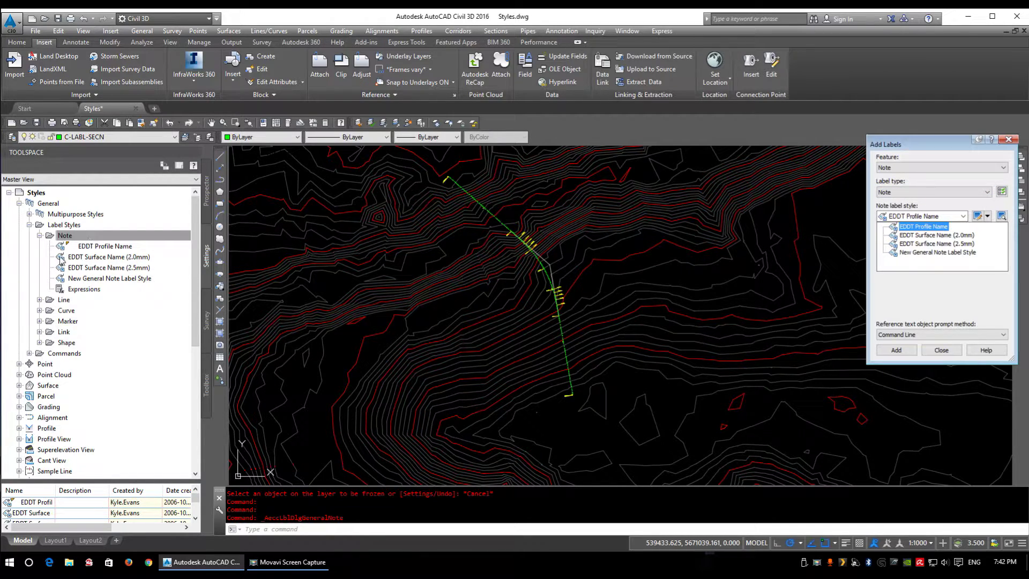
pyautogui.click(939, 252)
pyautogui.click(906, 241)
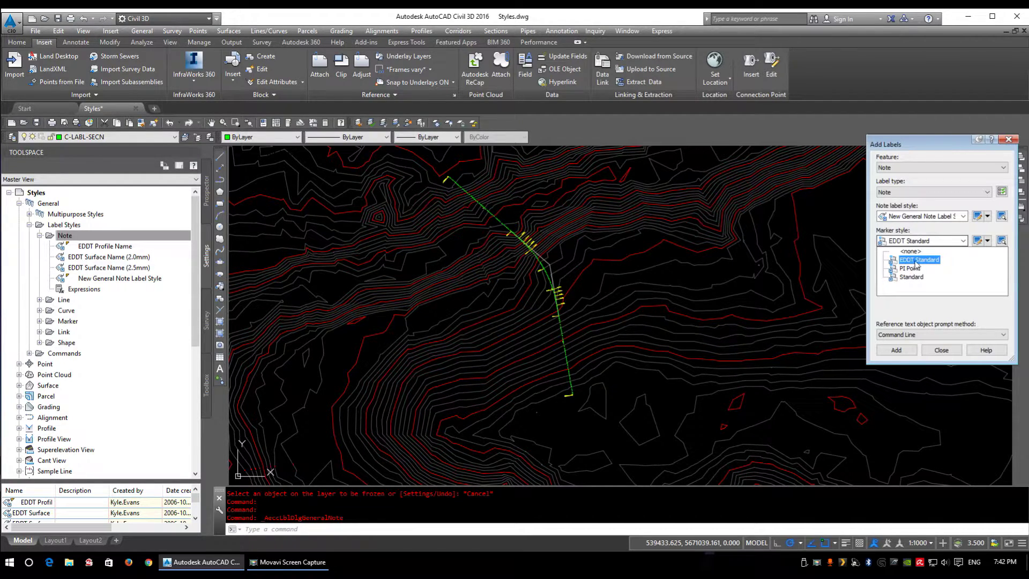
pyautogui.click(915, 261)
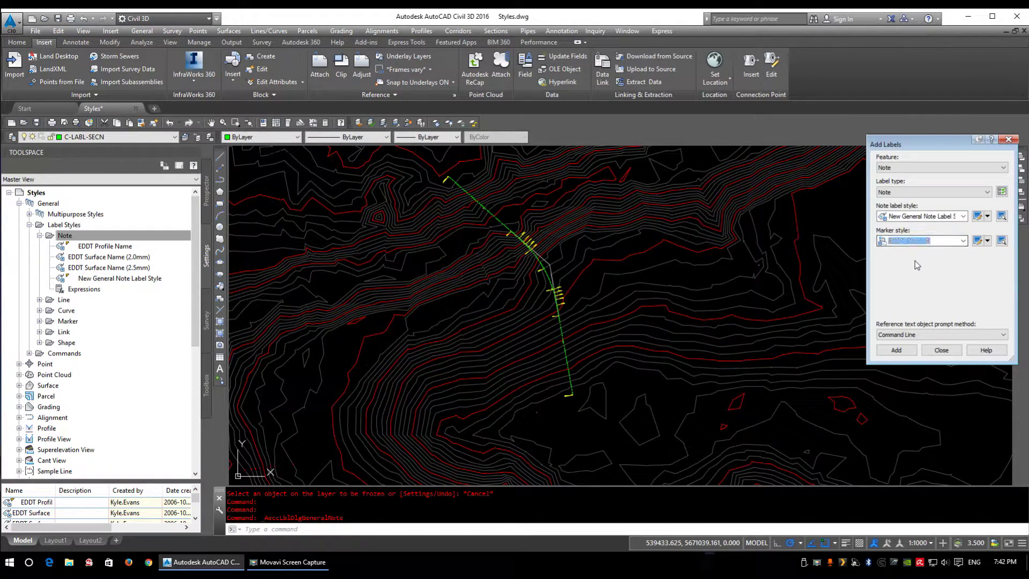
# Place a note label on a vertex of the red major contour southwest of the alignment
pyautogui.click(890, 350)
pyautogui.scroll(4, 421, 323)
pyautogui.scroll(3, 450, 306)
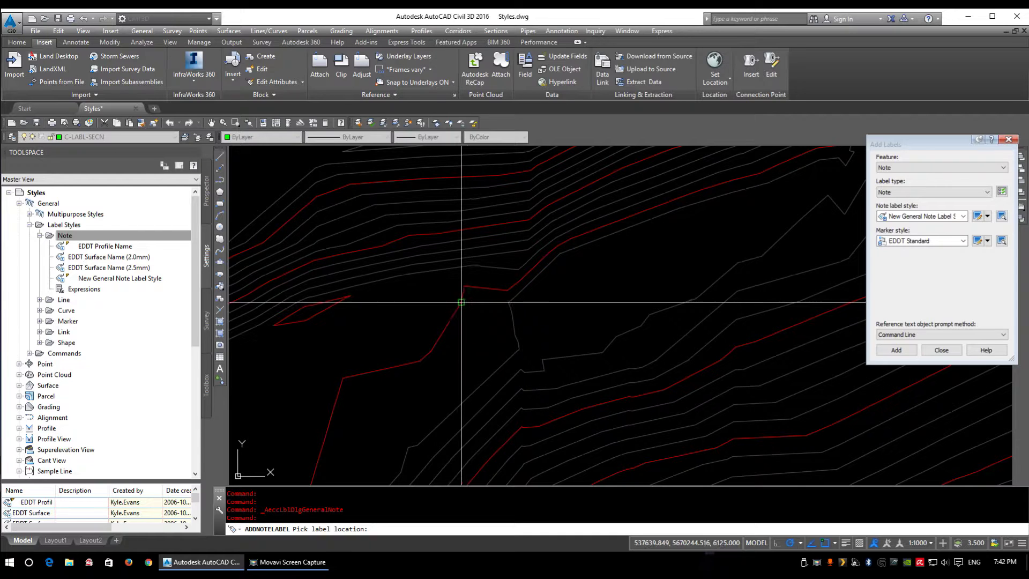
pyautogui.scroll(5, 461, 302)
pyautogui.moveTo(361, 318); pyautogui.dragTo(382, 318, button='middle')
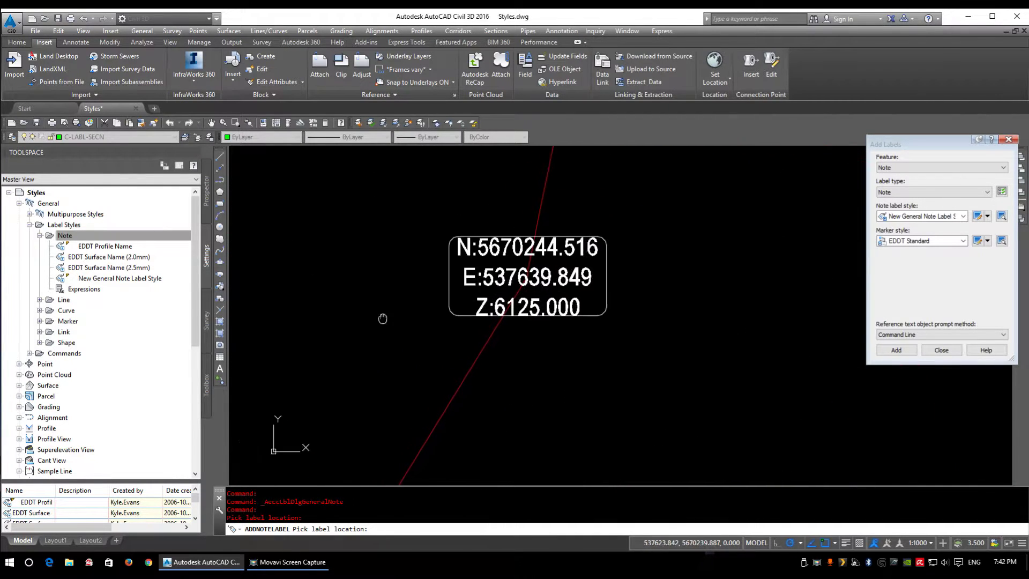
pyautogui.scroll(-6, 523, 340)
pyautogui.scroll(6, 481, 311)
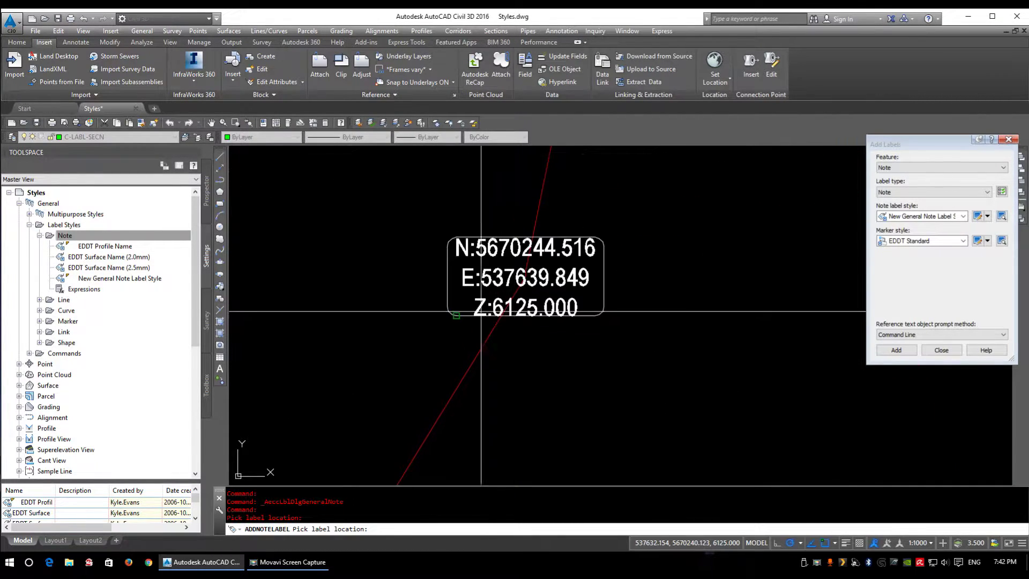
pyautogui.scroll(3, 504, 309)
pyautogui.scroll(-3, 534, 306)
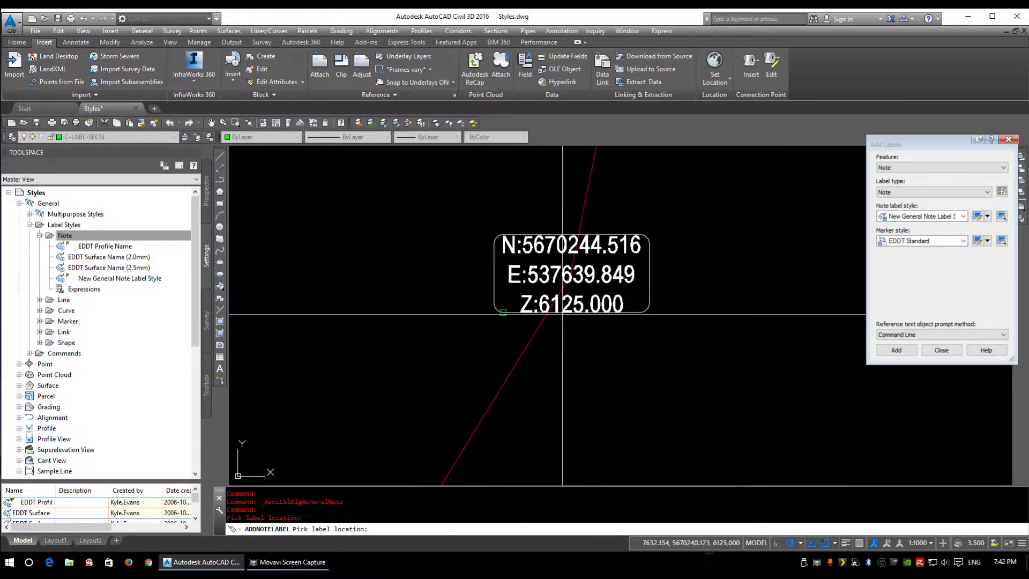
# Place a second note label on the green alignment using the Nearest object snap, and end label placement
pyautogui.scroll(-8, 578, 306)
pyautogui.scroll(5, 378, 348)
pyautogui.scroll(3, 389, 360)
pyautogui.scroll(-5, 389, 360)
pyautogui.scroll(2, 444, 338)
pyautogui.keyDown('shift'); pyautogui.rightClick(445, 336); pyautogui.keyUp('shift')
pyautogui.click(493, 301)
pyautogui.scroll(3, 464, 409)
pyautogui.moveTo(463, 409); pyautogui.dragTo(491, 412, button='middle')
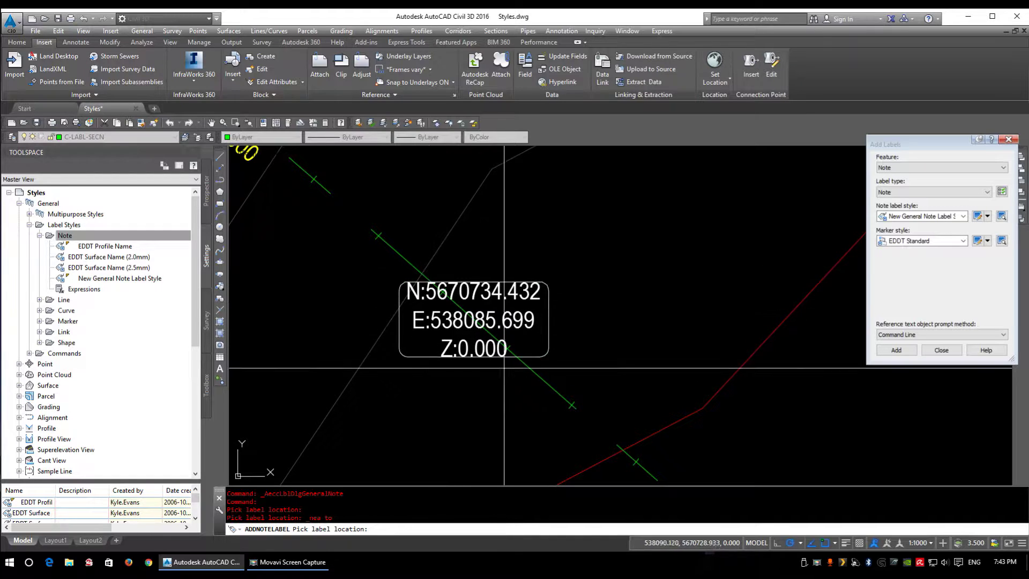
pyautogui.press('Escape')
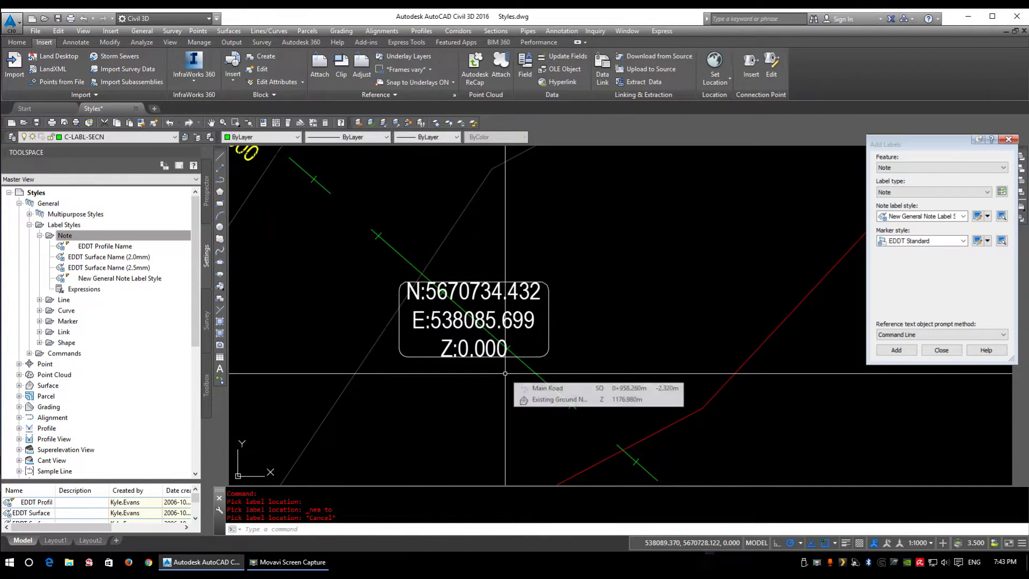
# Edit the style of the existing ground surface so its Contour Display Mode is Use Surface Elevation
pyautogui.scroll(-7, 630, 172)
pyautogui.scroll(2, 496, 358)
pyautogui.scroll(8, 500, 350)
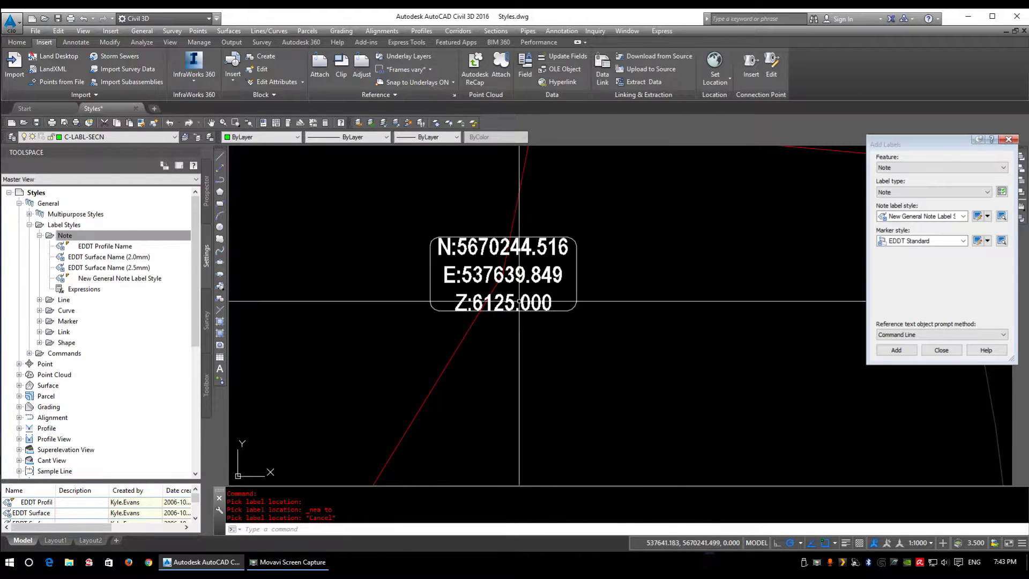
pyautogui.scroll(-2, 453, 301)
pyautogui.click(454, 336)
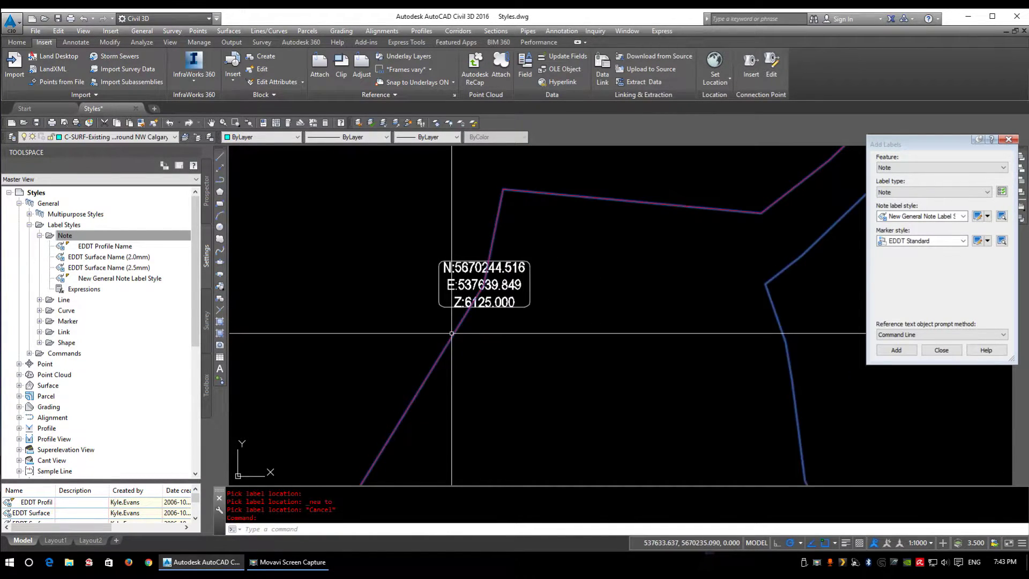
pyautogui.rightClick(481, 352)
pyautogui.click(527, 485)
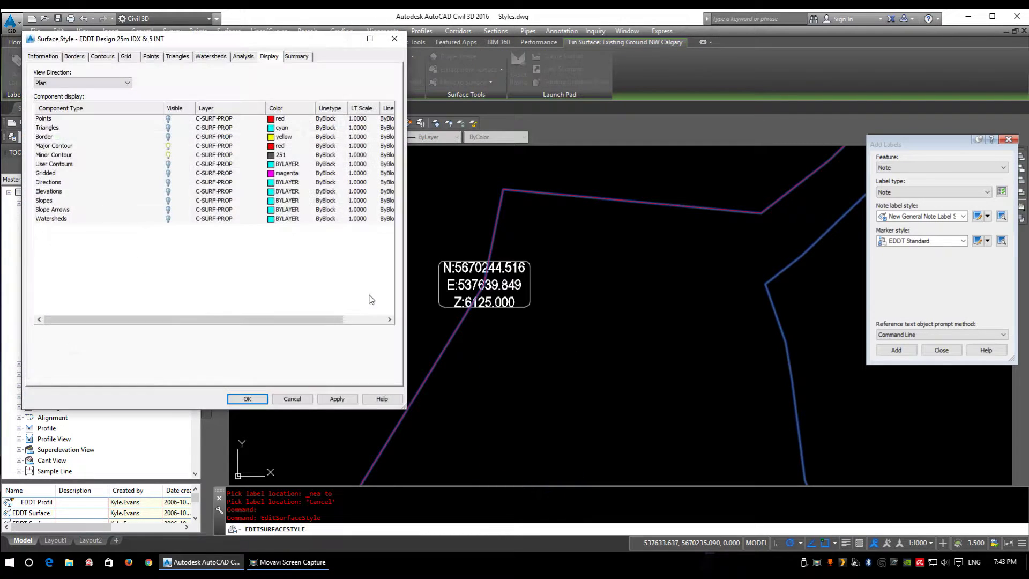
pyautogui.click(109, 59)
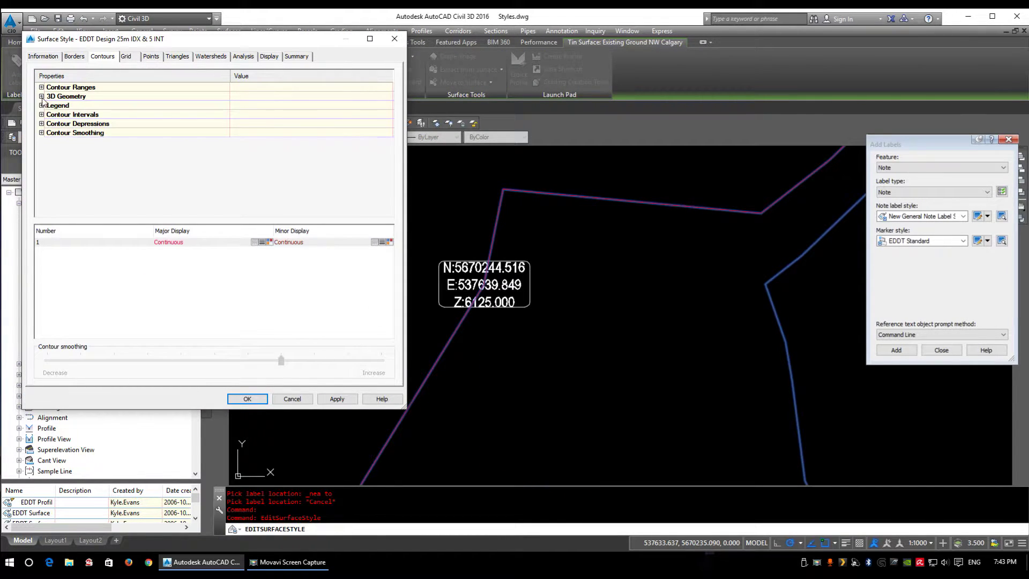
pyautogui.moveTo(138, 45); pyautogui.dragTo(292, 54)
pyautogui.click(195, 105)
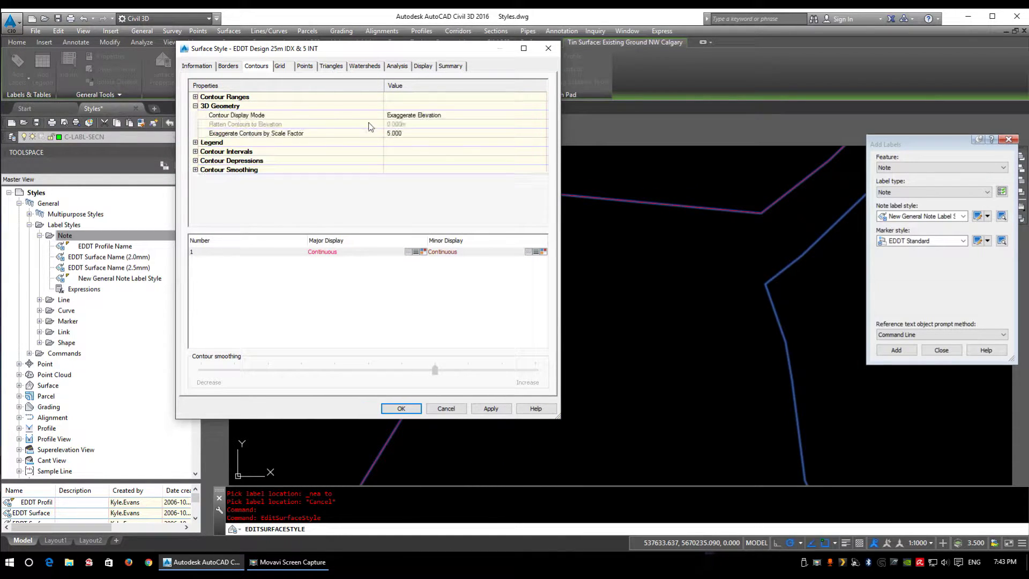
pyautogui.click(410, 115)
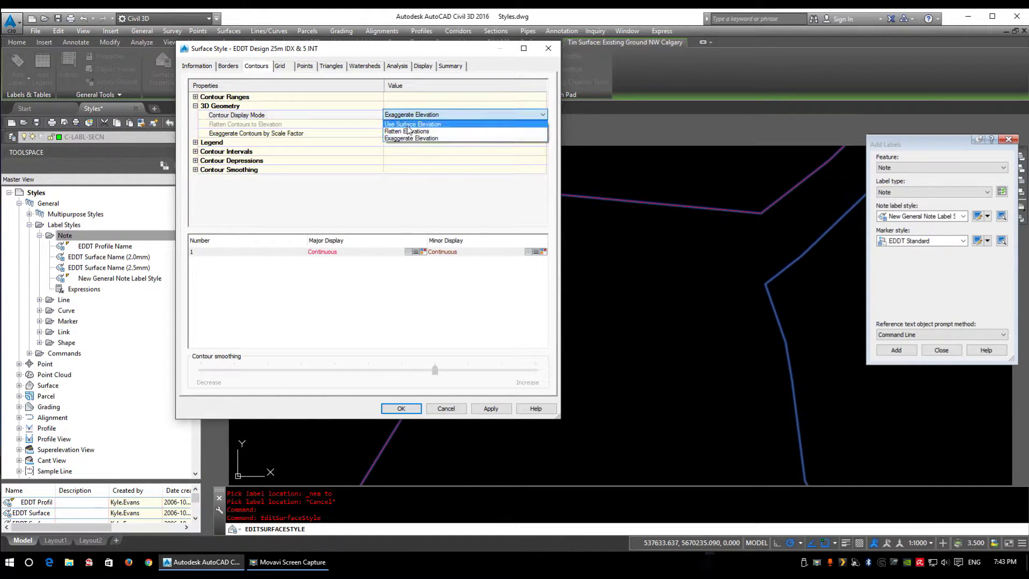
pyautogui.click(410, 132)
pyautogui.click(401, 408)
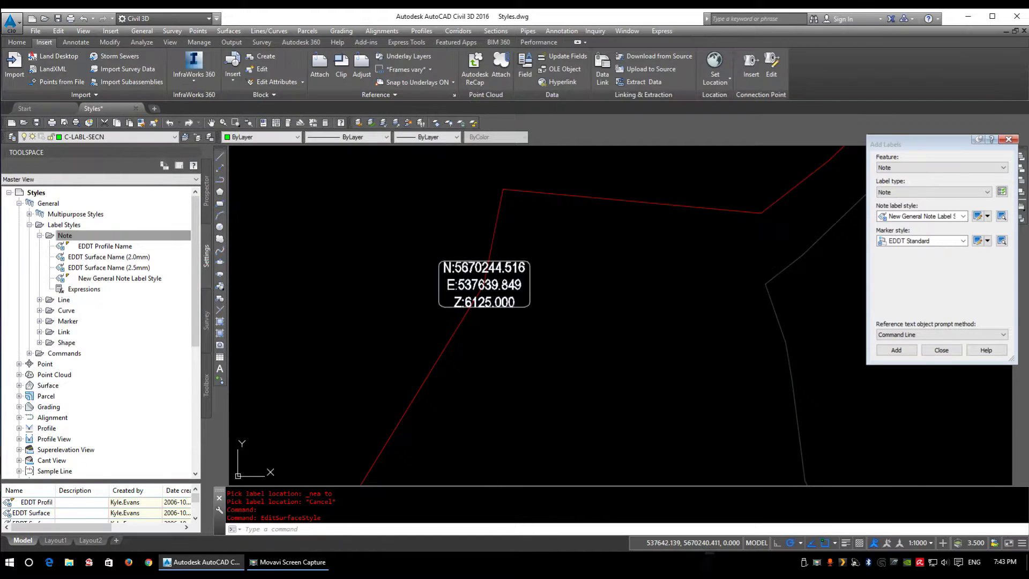
# Move the first note label down along the red contour, snapping it to the nearest point on the line
pyautogui.click(482, 278)
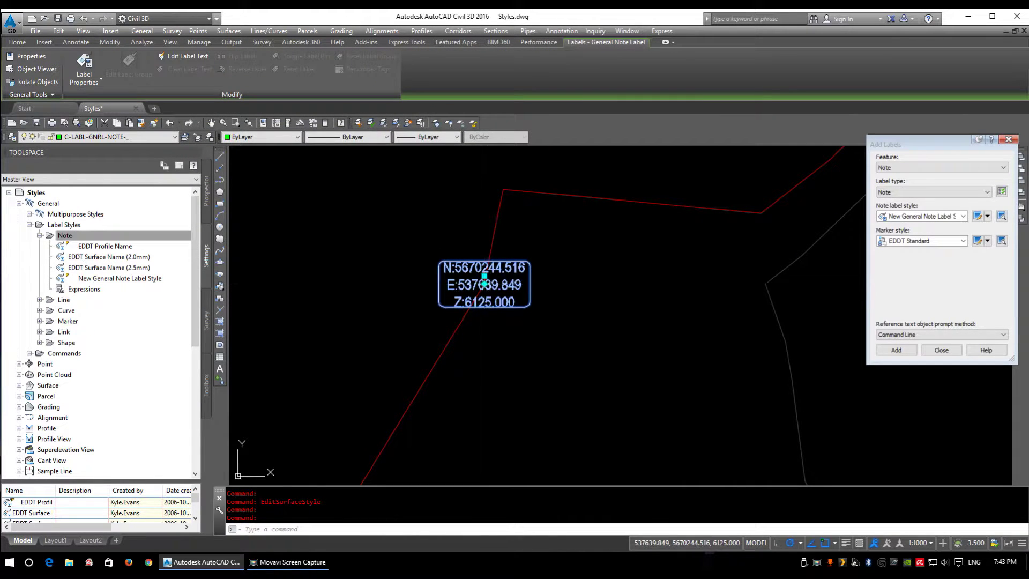
pyautogui.click(484, 276)
pyautogui.keyDown('shift'); pyautogui.rightClick(517, 402); pyautogui.keyUp('shift')
pyautogui.click(552, 315)
pyautogui.click(455, 331)
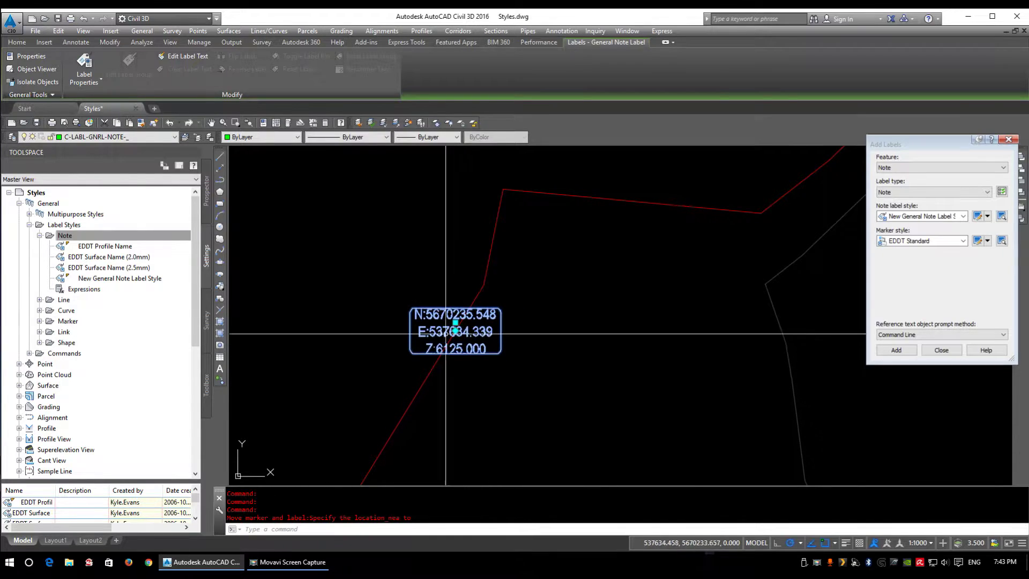
# Move the note label back up the red contour with the Nearest snap, and then off the contour into open ground
pyautogui.keyDown('shift'); pyautogui.rightClick(557, 316); pyautogui.keyUp('shift')
pyautogui.click(588, 281)
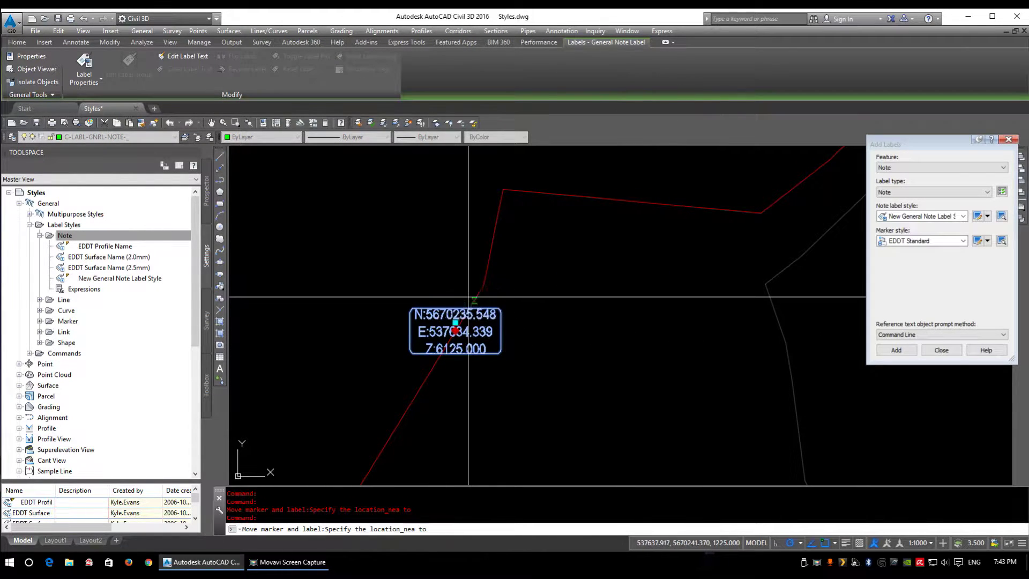
pyautogui.click(475, 297)
pyautogui.click(476, 297)
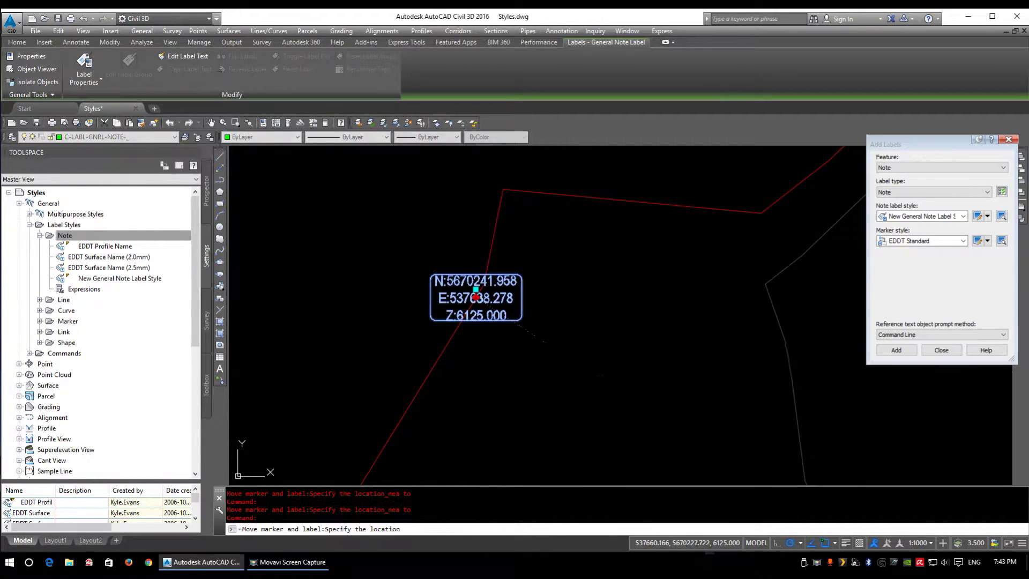
pyautogui.click(574, 311)
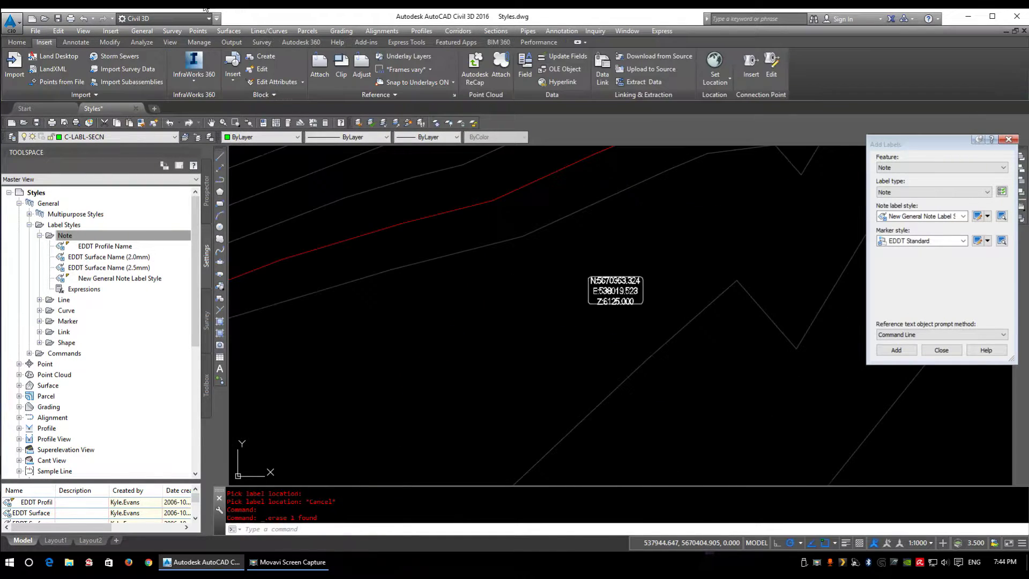
# Move the note label from open ground onto the grey contour below the red one
pyautogui.click(616, 289)
pyautogui.click(616, 289)
pyautogui.scroll(2, 464, 294)
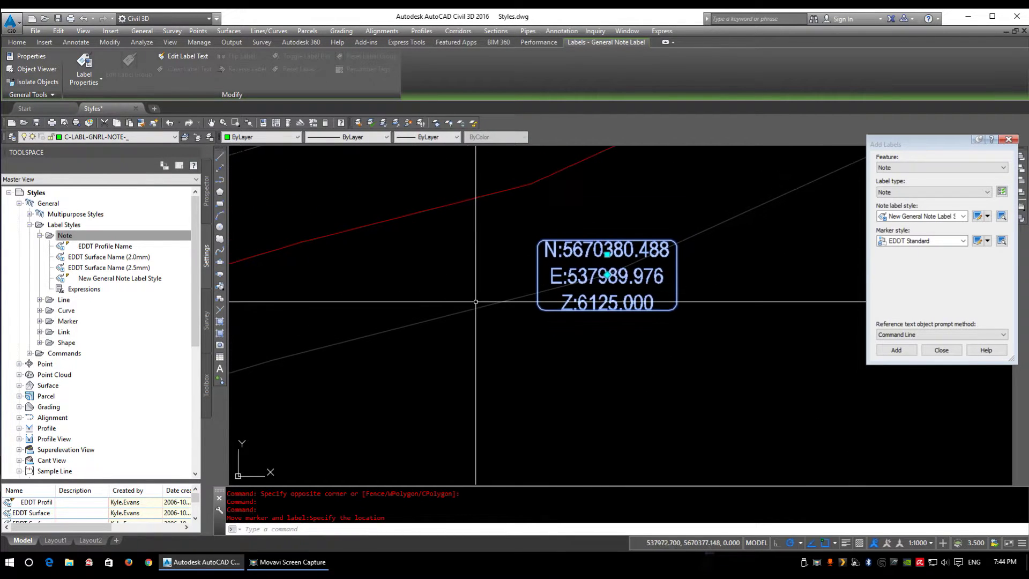
pyautogui.press('Escape')
# Delete the note label that sits on the grey contour
pyautogui.scroll(-2, 547, 301)
pyautogui.click(546, 302)
pyautogui.click(534, 309)
pyautogui.press('Delete')
# Place a new note label on the grey contour below the red one using the Nearest object snap, and end label placement
pyautogui.click(896, 350)
pyautogui.keyDown('shift'); pyautogui.rightClick(592, 184); pyautogui.keyUp('shift')
pyautogui.click(525, 278)
pyautogui.scroll(2, 371, 311)
pyautogui.scroll(3, 489, 333)
pyautogui.press('Escape')
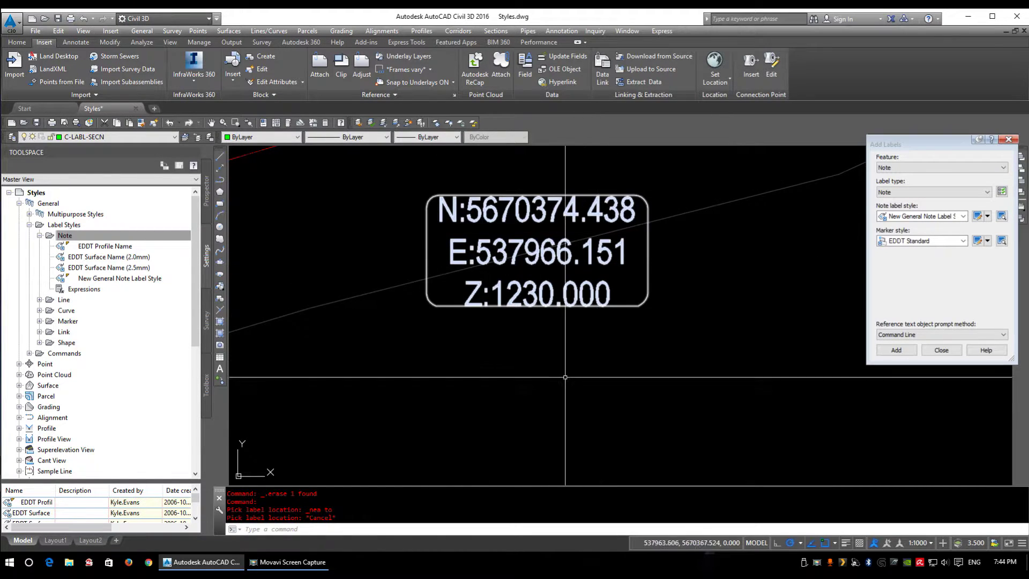
pyautogui.scroll(3, 558, 354)
pyautogui.scroll(-3, 563, 368)
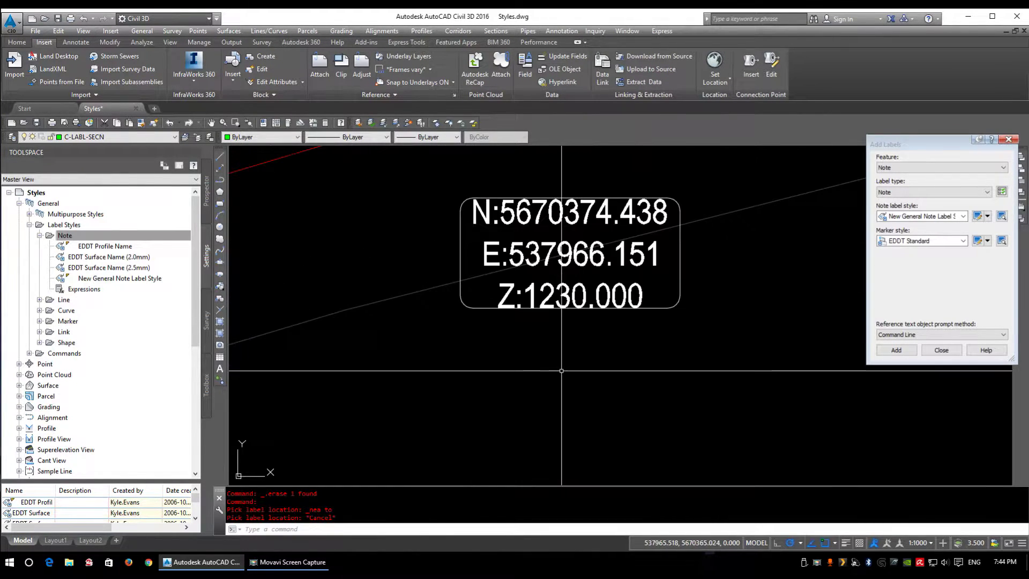
# Edit New General Note Label Style to use a Rectangular border with a gap of 0.75 mm
pyautogui.rightClick(85, 275)
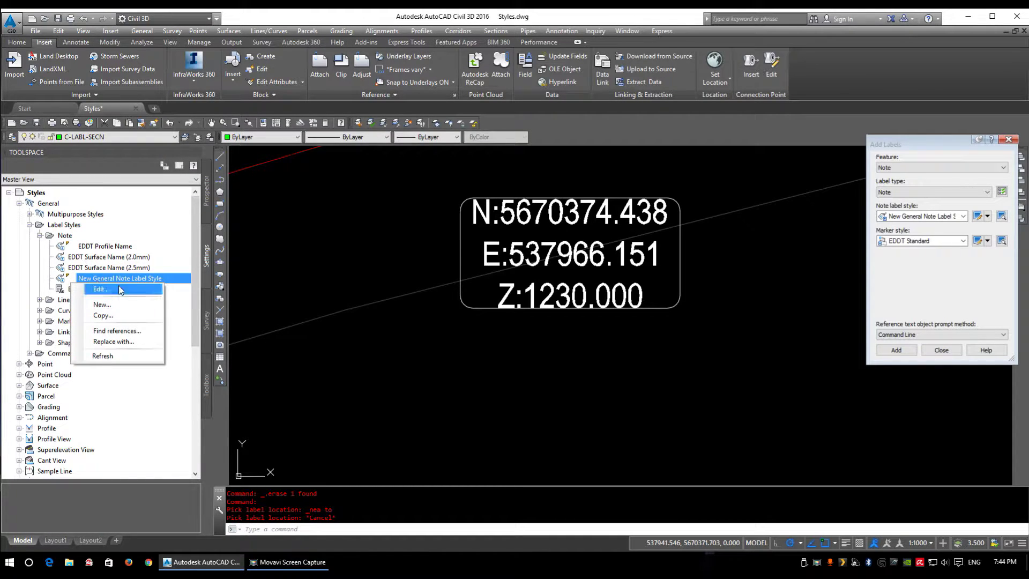
pyautogui.click(113, 293)
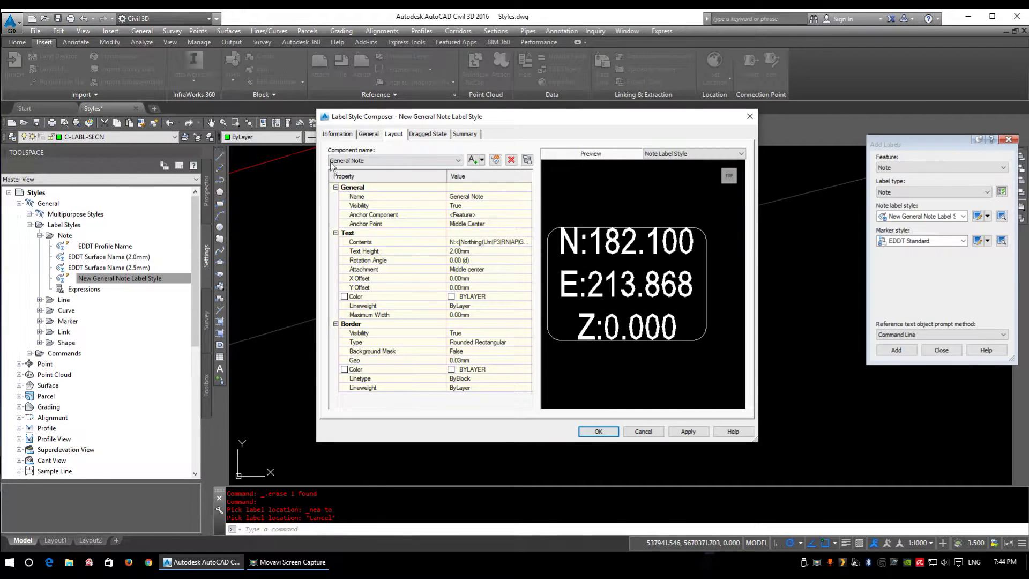
pyautogui.click(473, 345)
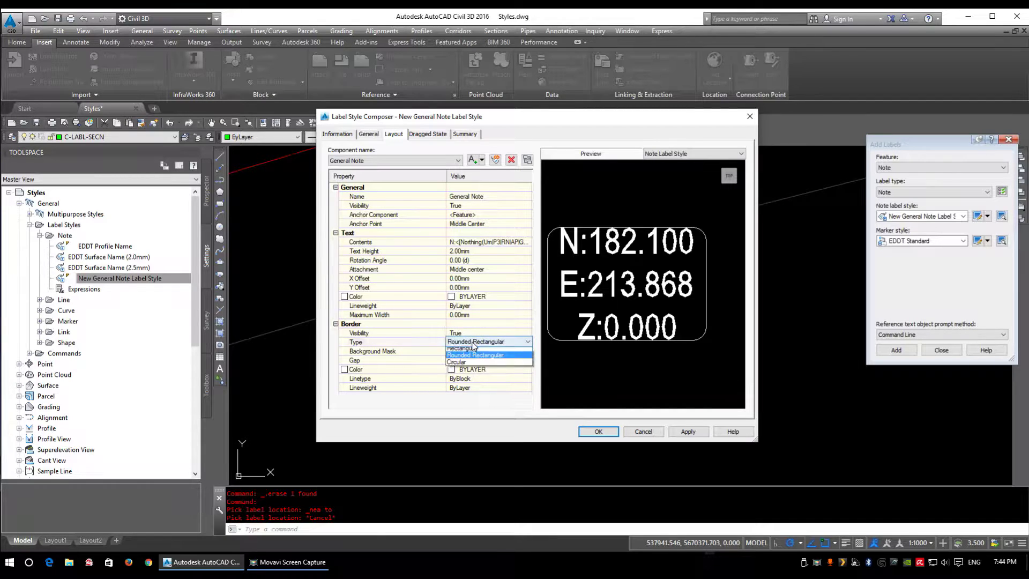
pyautogui.click(463, 351)
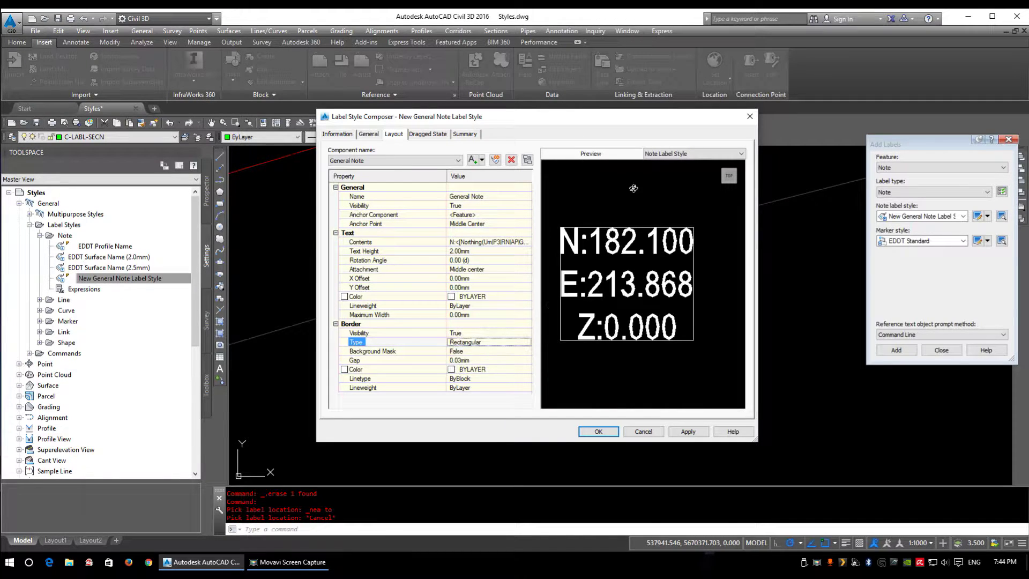
pyautogui.click(460, 360)
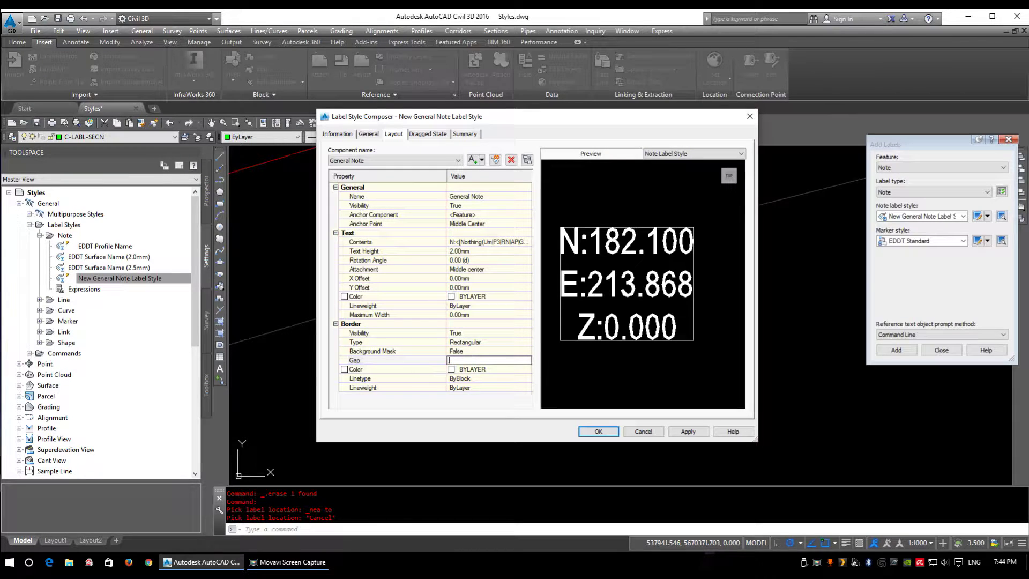
pyautogui.write('0.75')
pyautogui.press('Return')
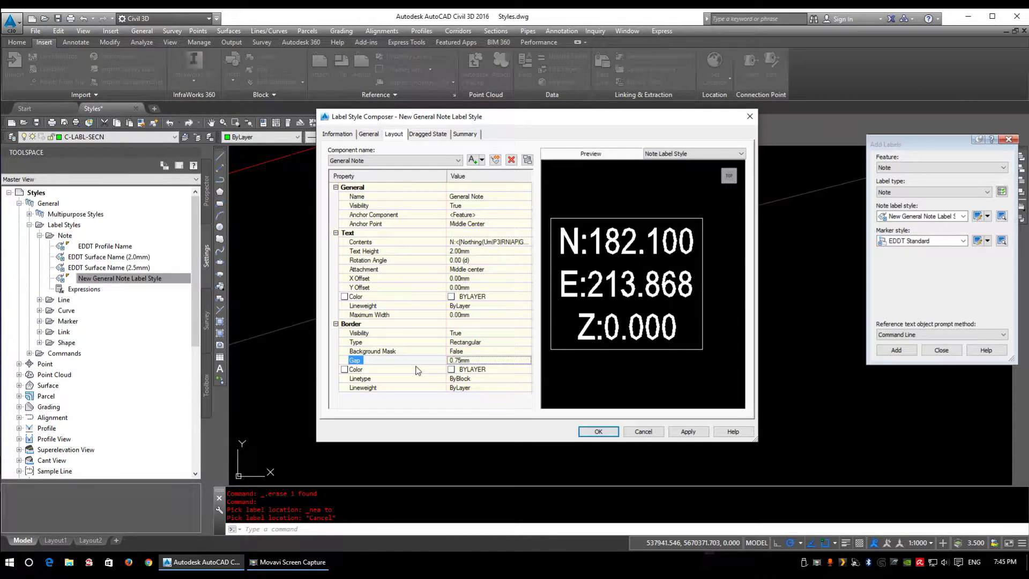
pyautogui.click(596, 432)
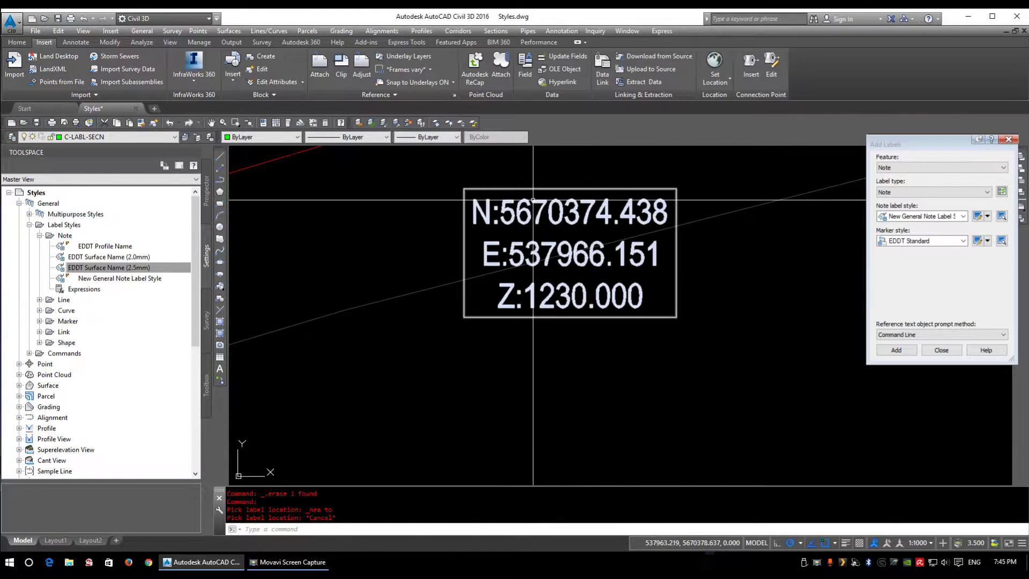
# Collapse the general Note label styles and expand the Line and Curve label styles
pyautogui.scroll(-4, 670, 322)
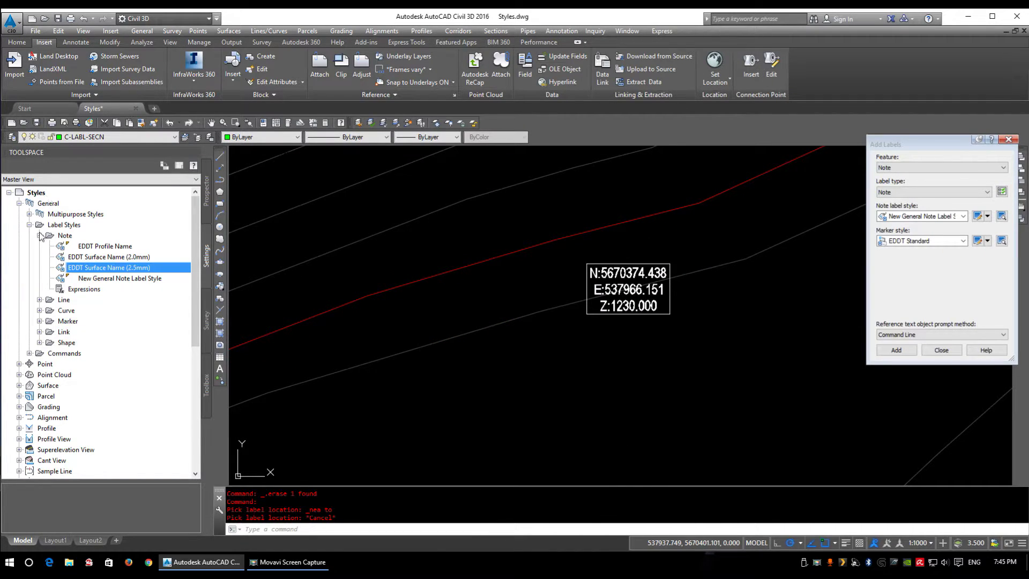
pyautogui.click(63, 237)
pyautogui.click(39, 236)
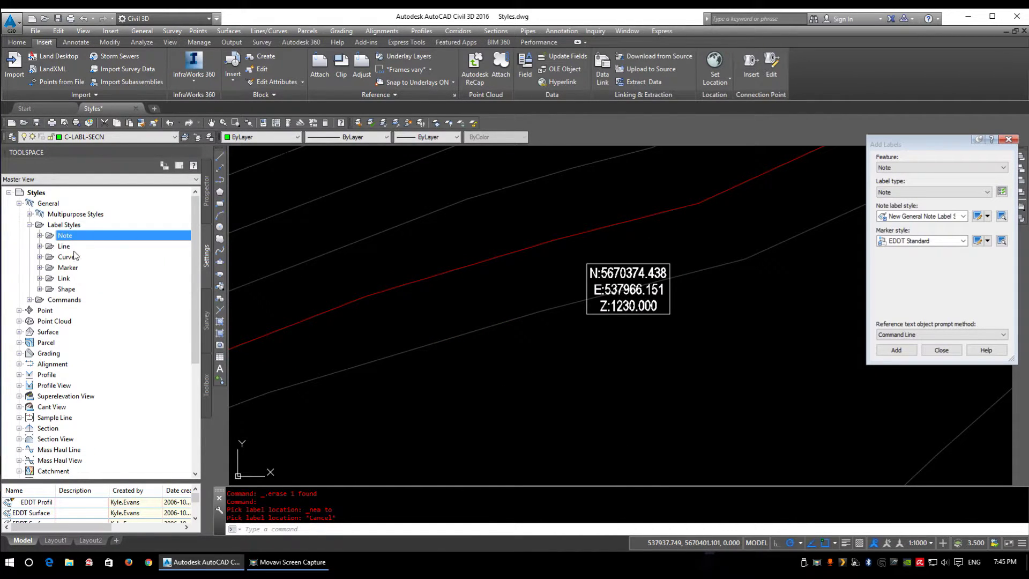
pyautogui.scroll(-5, 509, 301)
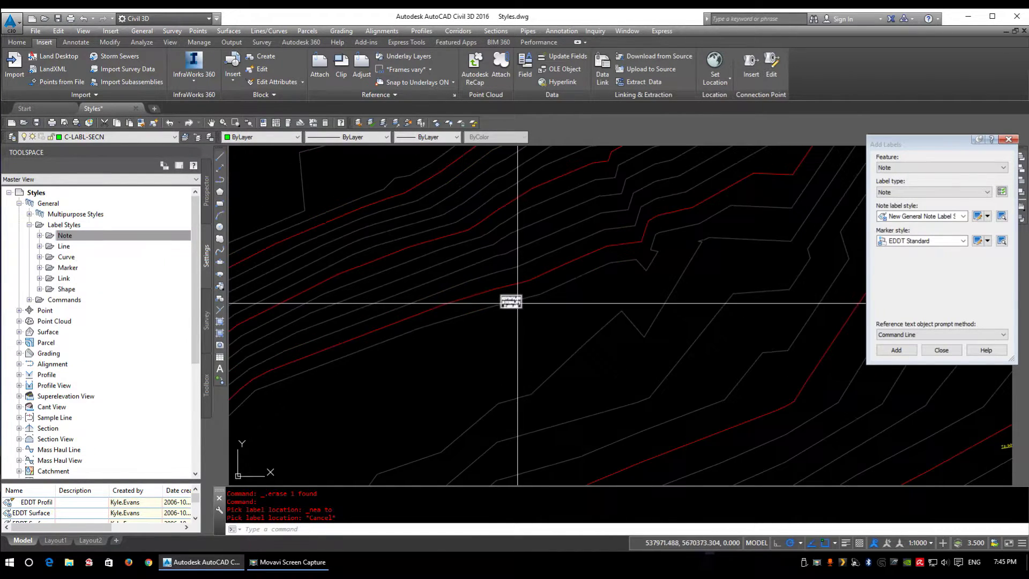
pyautogui.click(39, 246)
pyautogui.click(39, 331)
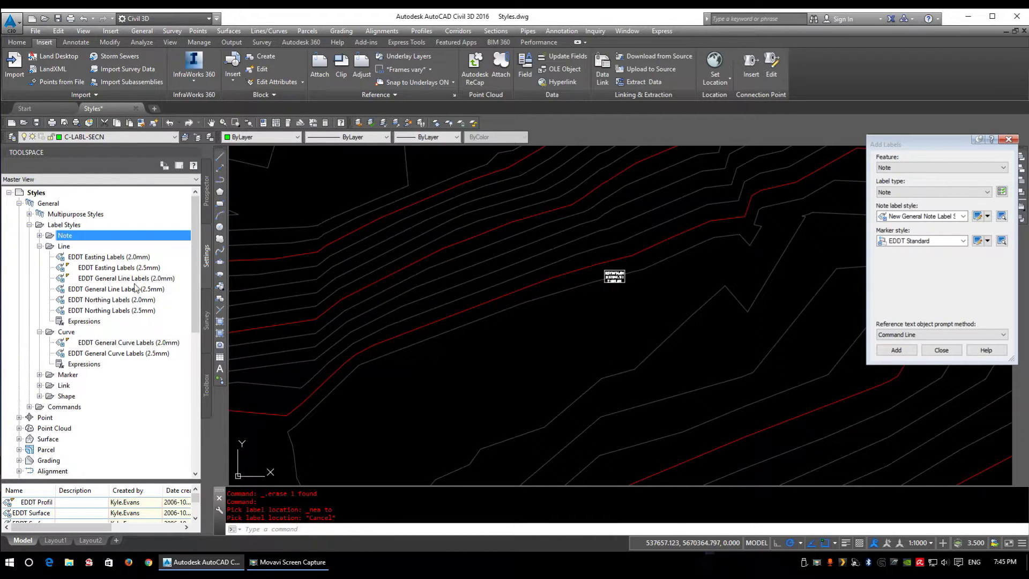
# Draw a polyline with one straight segment followed by an arc in the open ground below the note label
pyautogui.scroll(-2, 614, 339)
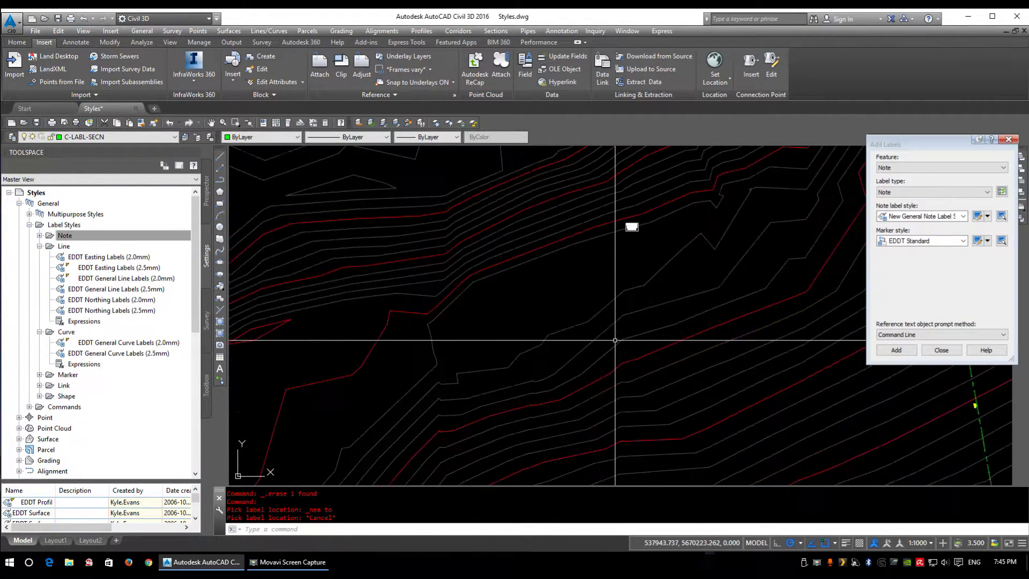
pyautogui.press('Return')
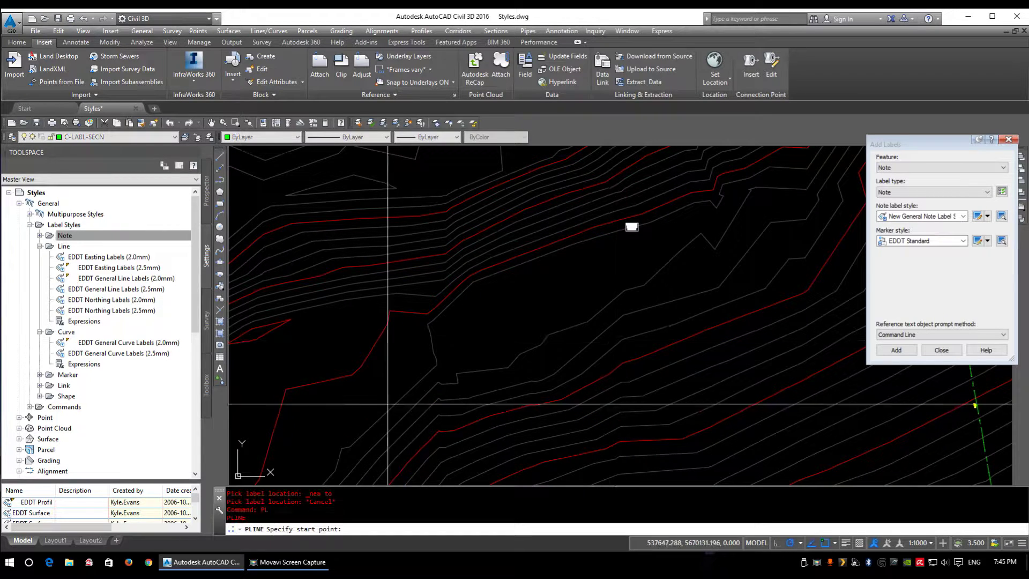
pyautogui.click(474, 330)
pyautogui.click(580, 265)
pyautogui.write('a')
pyautogui.press('Return')
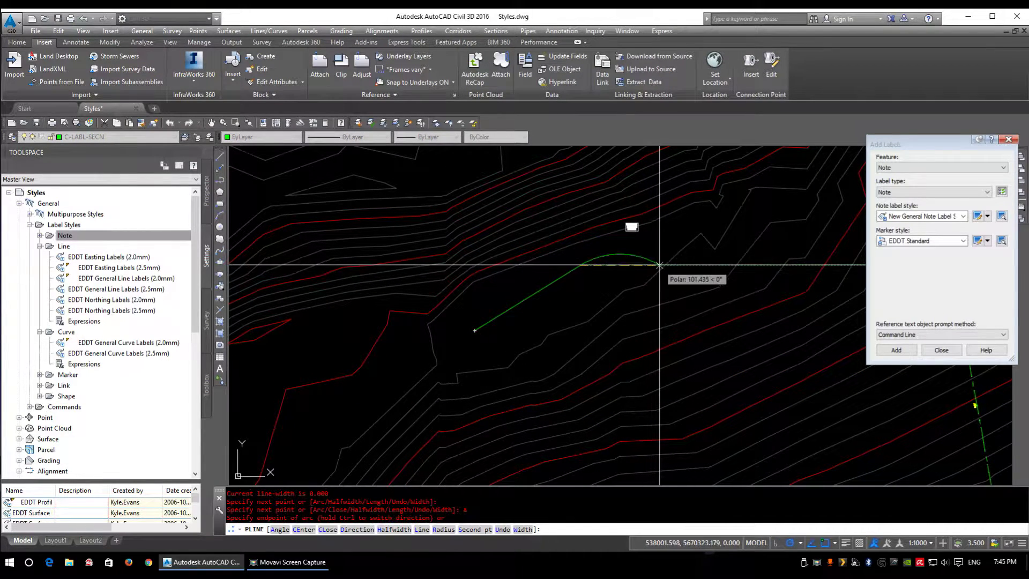
pyautogui.click(681, 271)
pyautogui.press('Escape')
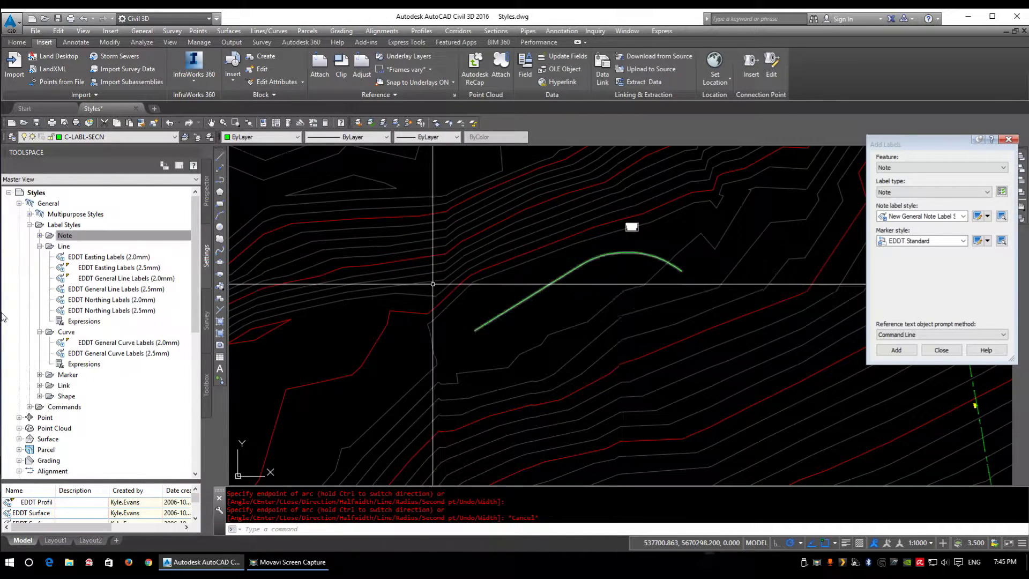
# Create a new general Line label style with its default name and open its layout settings
pyautogui.rightClick(70, 246)
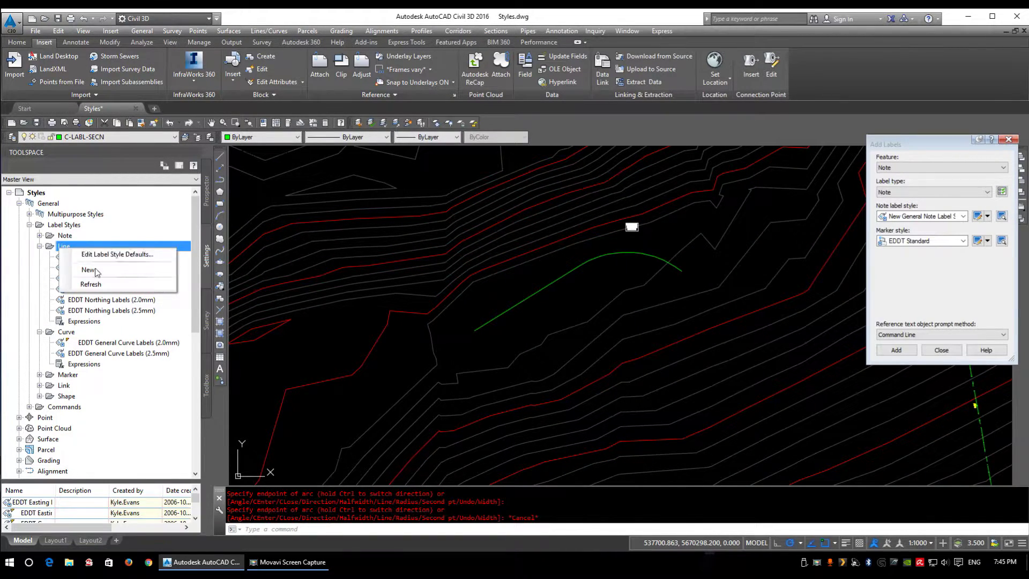
pyautogui.click(90, 269)
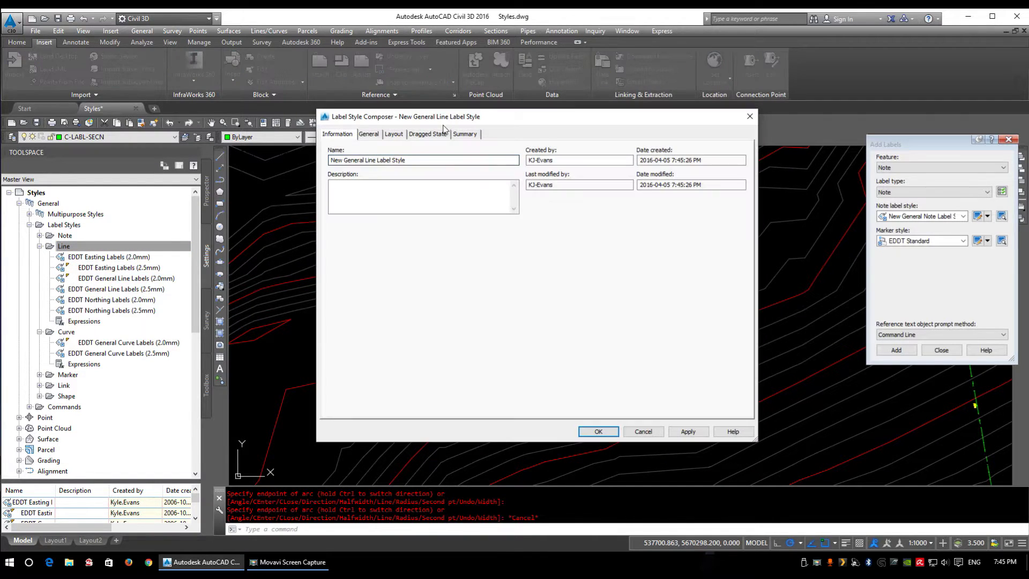
pyautogui.click(378, 135)
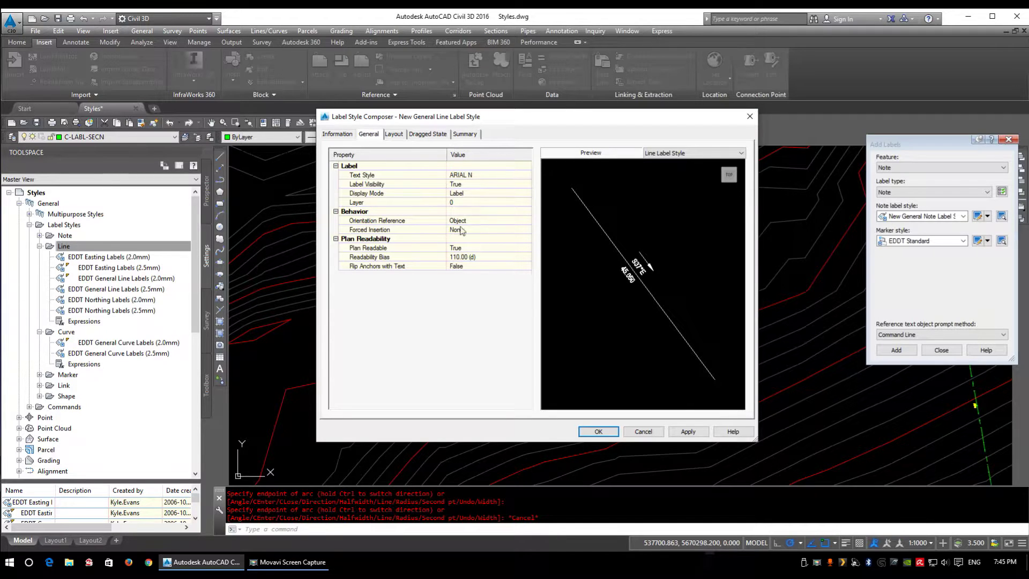
pyautogui.click(394, 135)
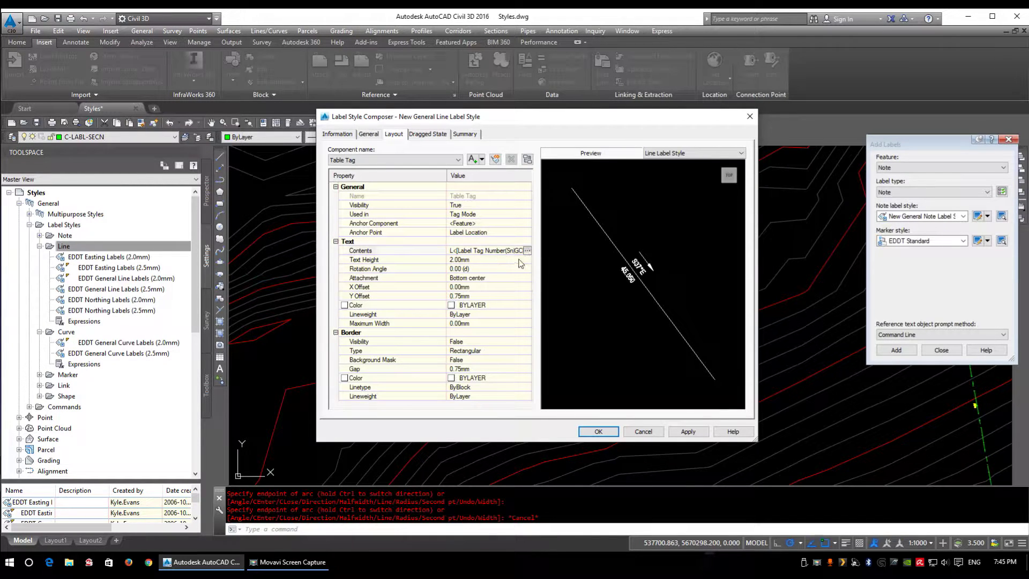
# Remove the Direction Arrow component from the new line label style
pyautogui.click(435, 160)
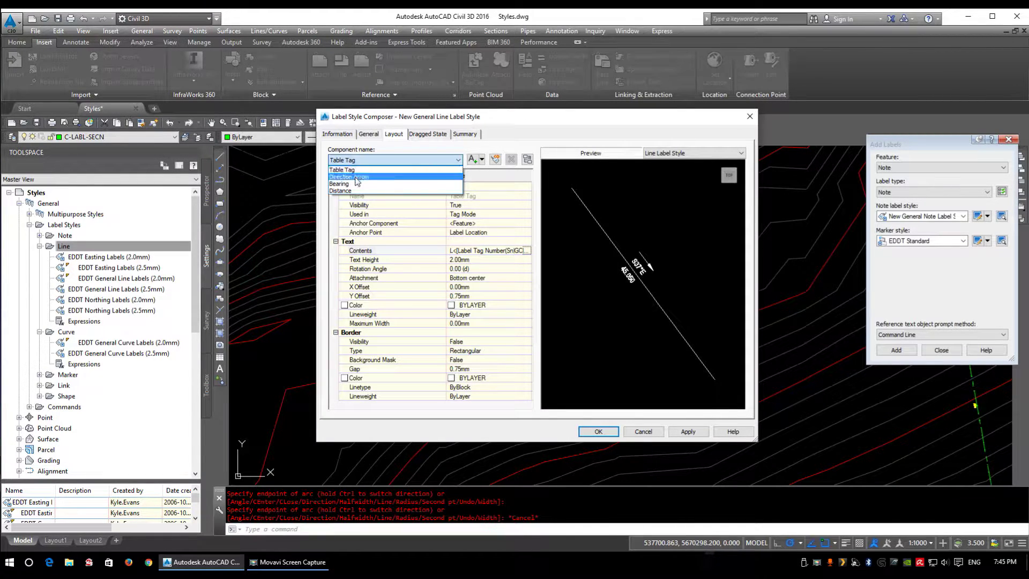
pyautogui.click(357, 176)
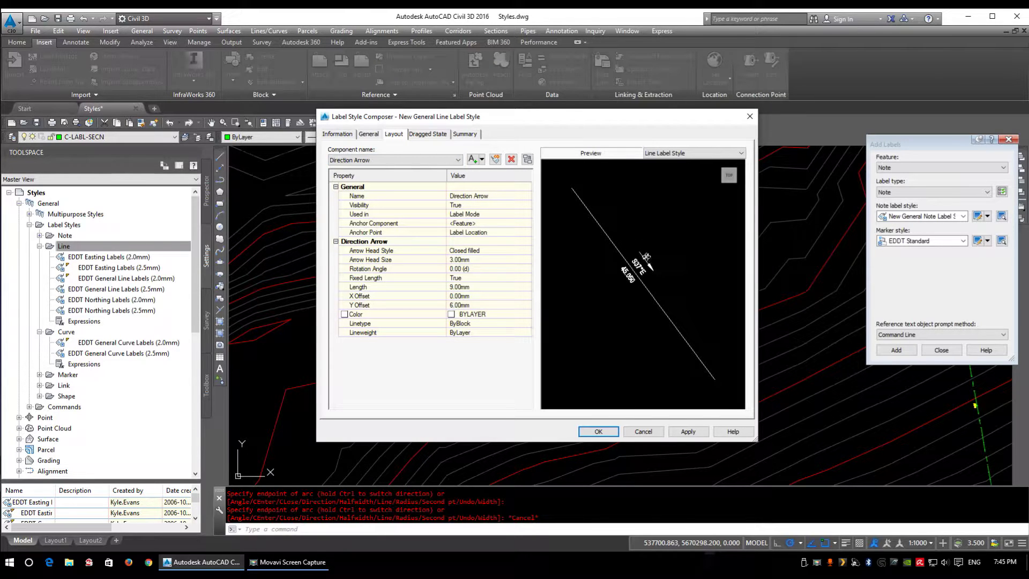
pyautogui.click(513, 160)
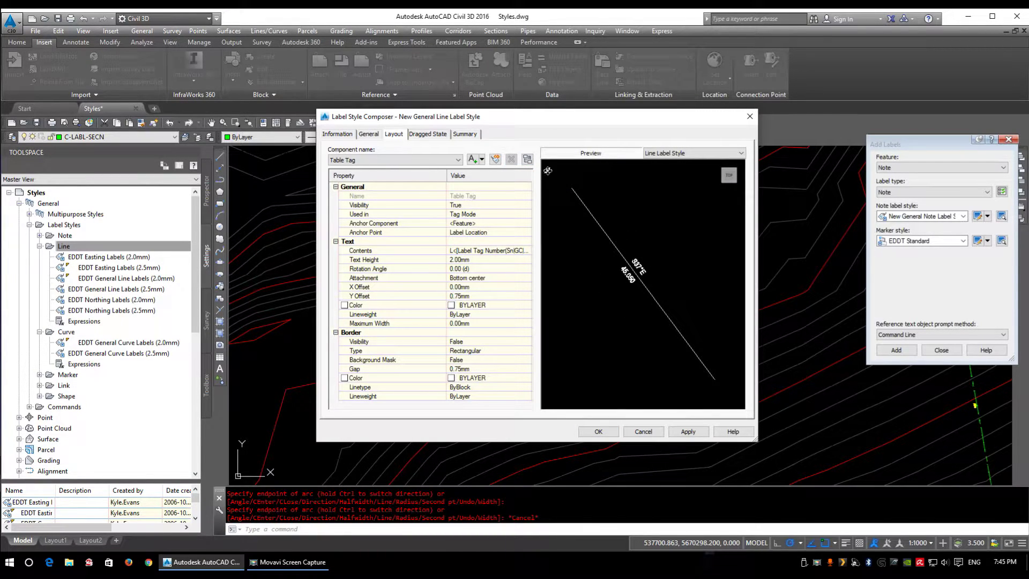
# Rename the Bearing component as Azimuth and open its text contents for editing
pyautogui.click(383, 161)
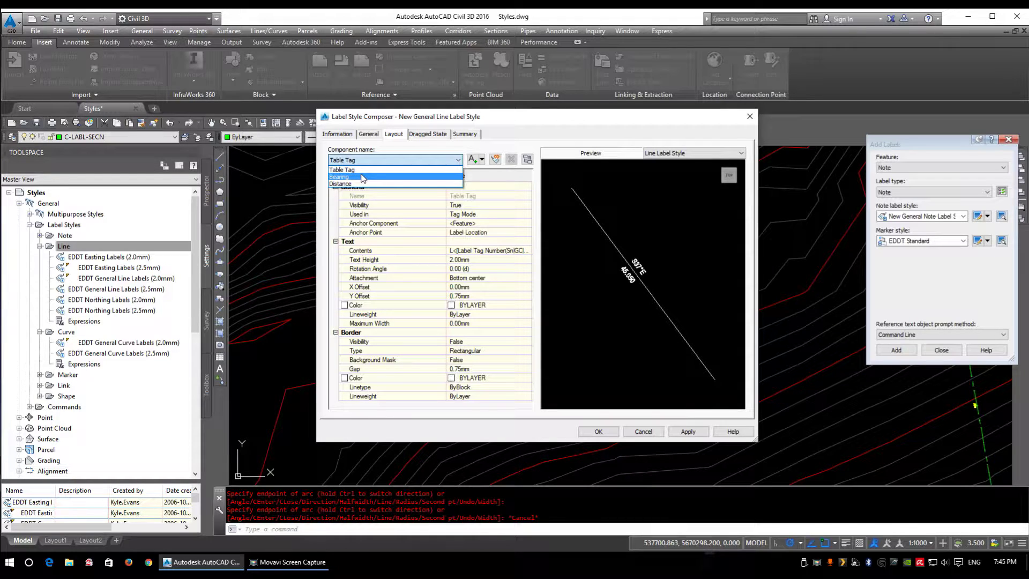
pyautogui.click(363, 177)
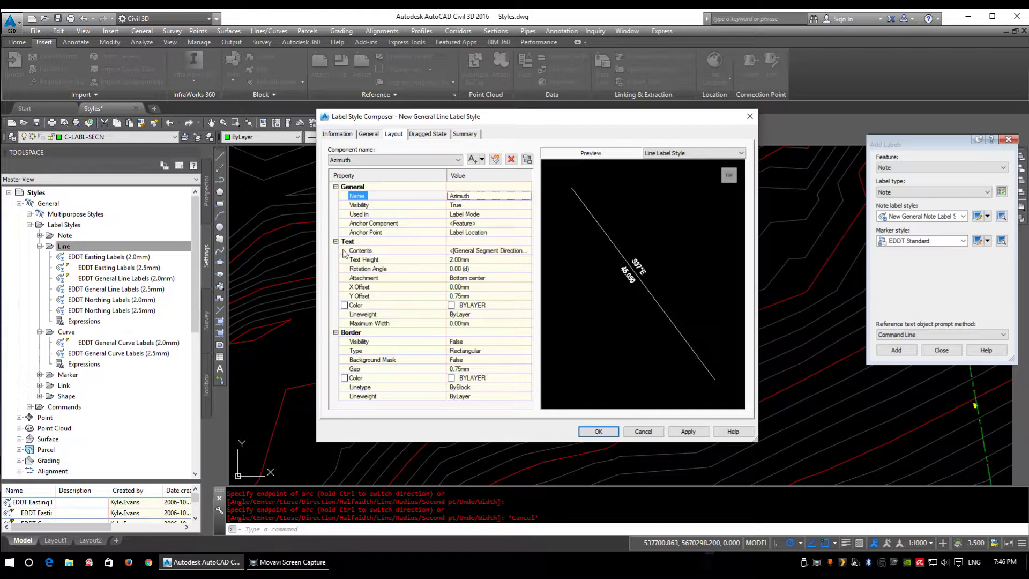
pyautogui.click(489, 250)
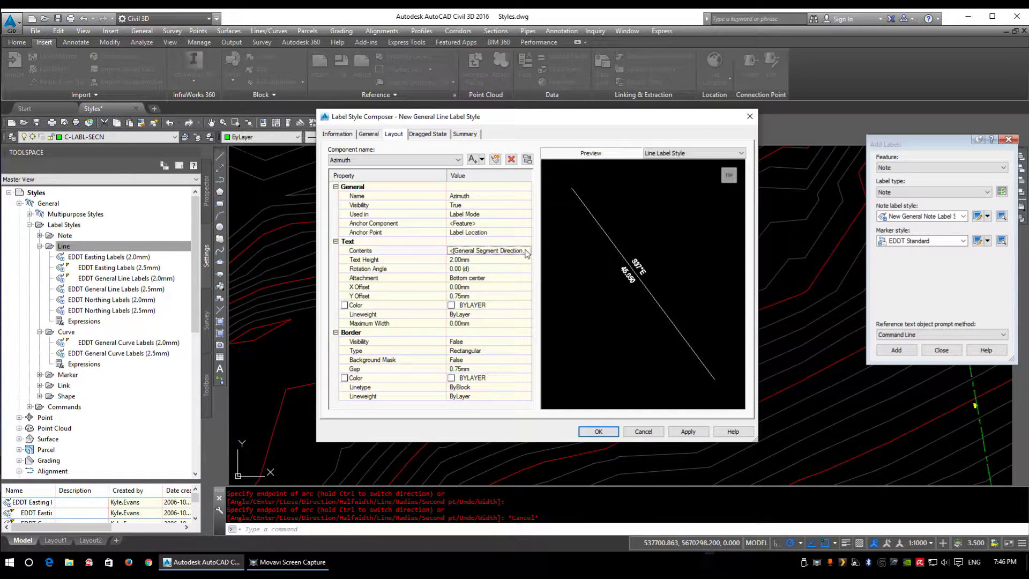
pyautogui.click(528, 251)
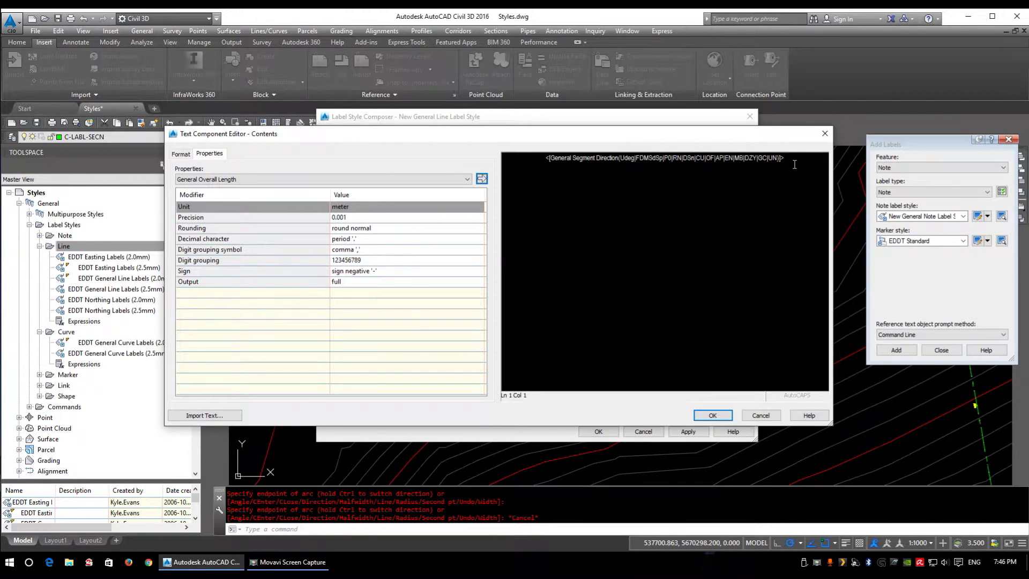
# Select the General Segment Direction field in the Azimuth text and set its format to DD°MM'SS.SS"
pyautogui.moveTo(794, 165); pyautogui.dragTo(542, 176)
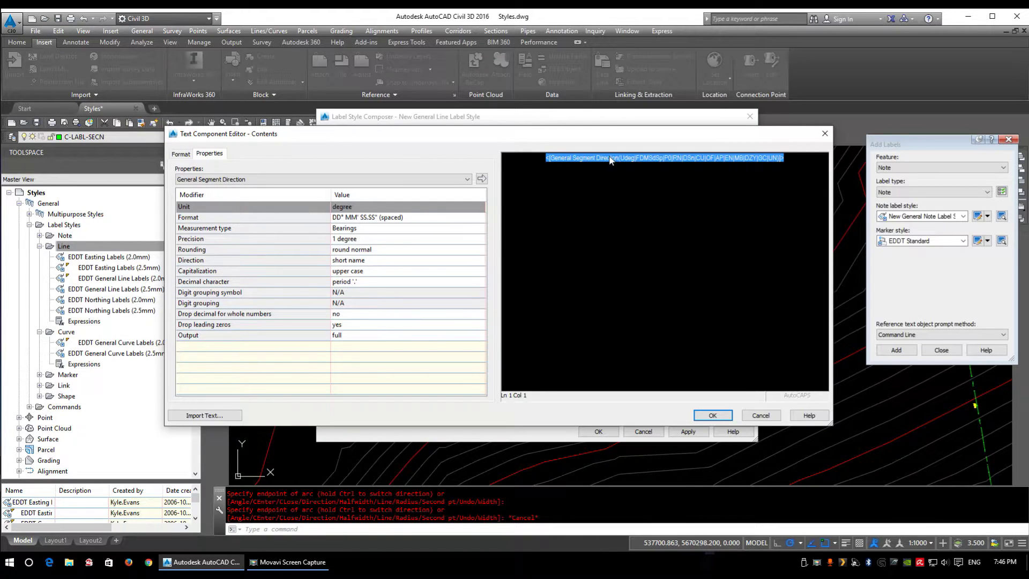
pyautogui.click(789, 160)
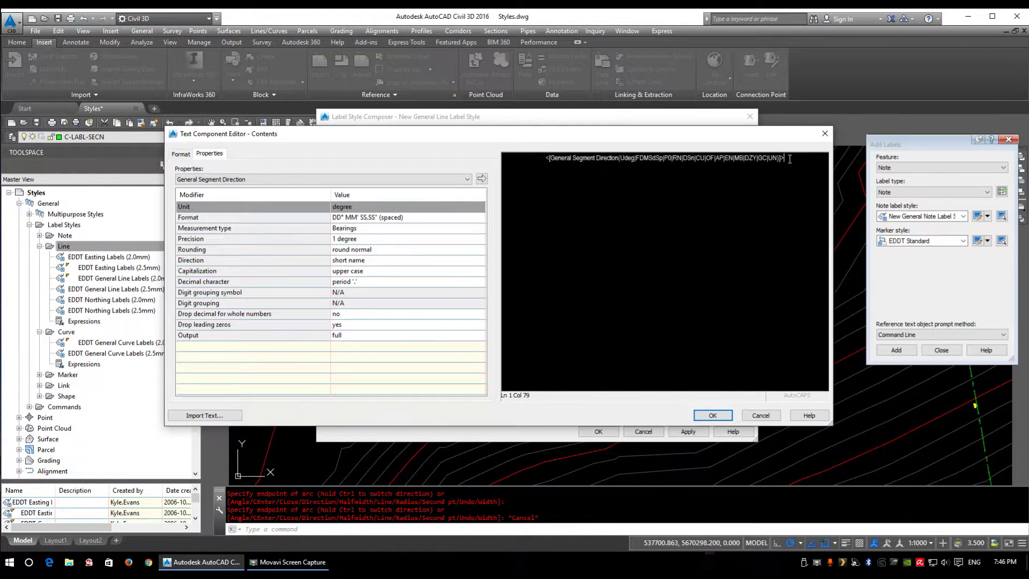
pyautogui.doubleClick(801, 169)
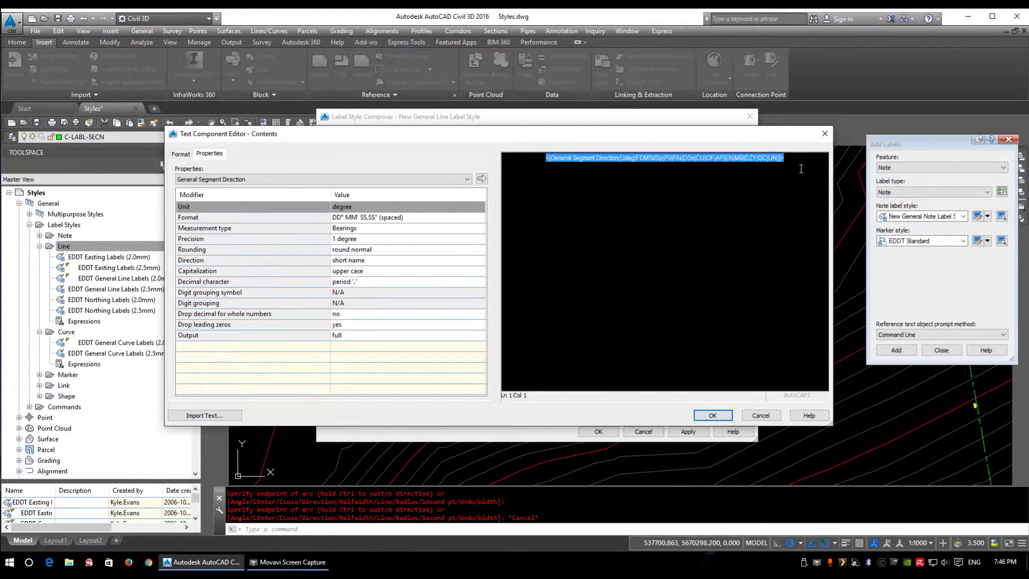
pyautogui.click(665, 161)
pyautogui.click(258, 182)
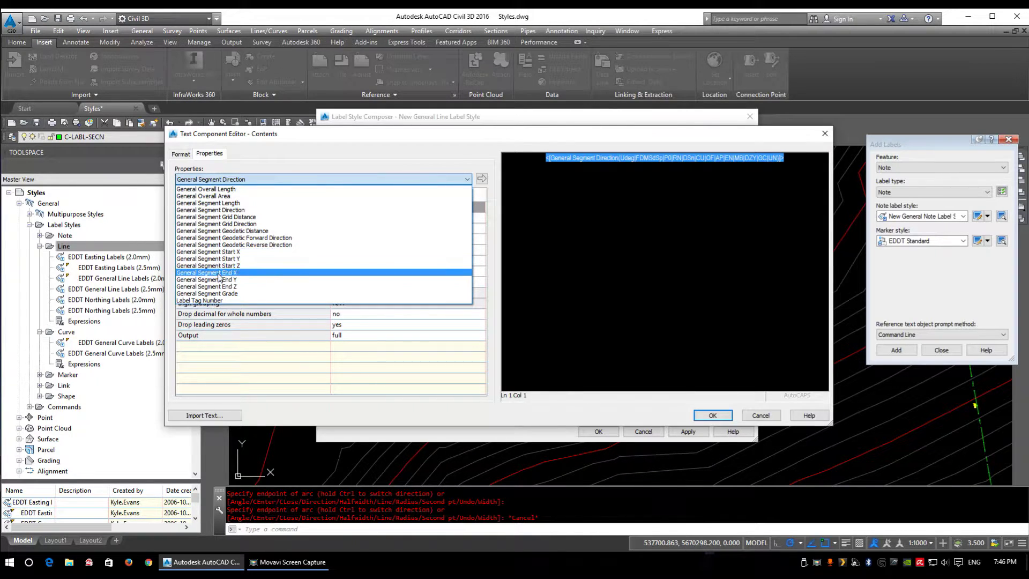
pyautogui.click(371, 368)
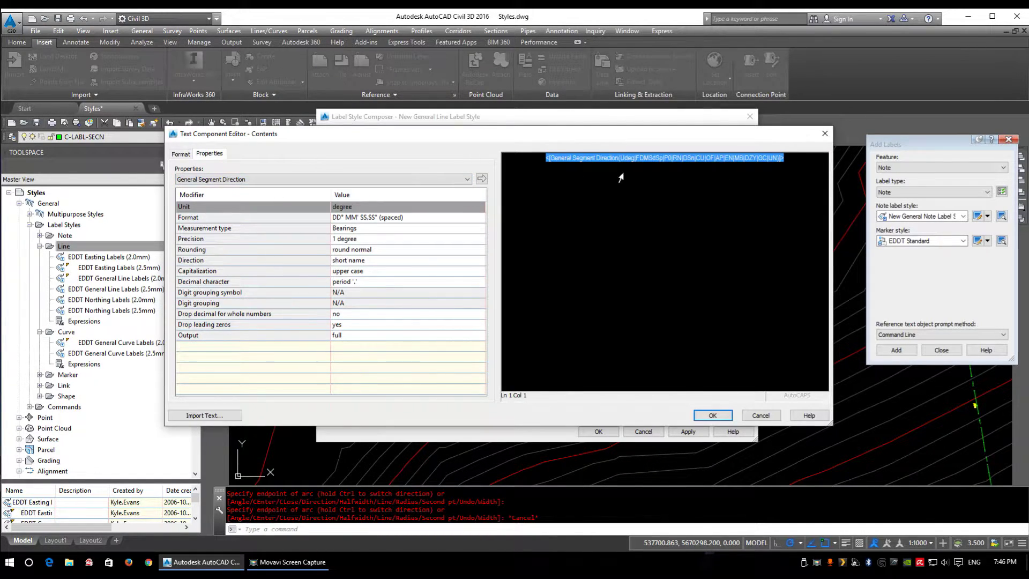
pyautogui.click(403, 217)
pyautogui.click(416, 217)
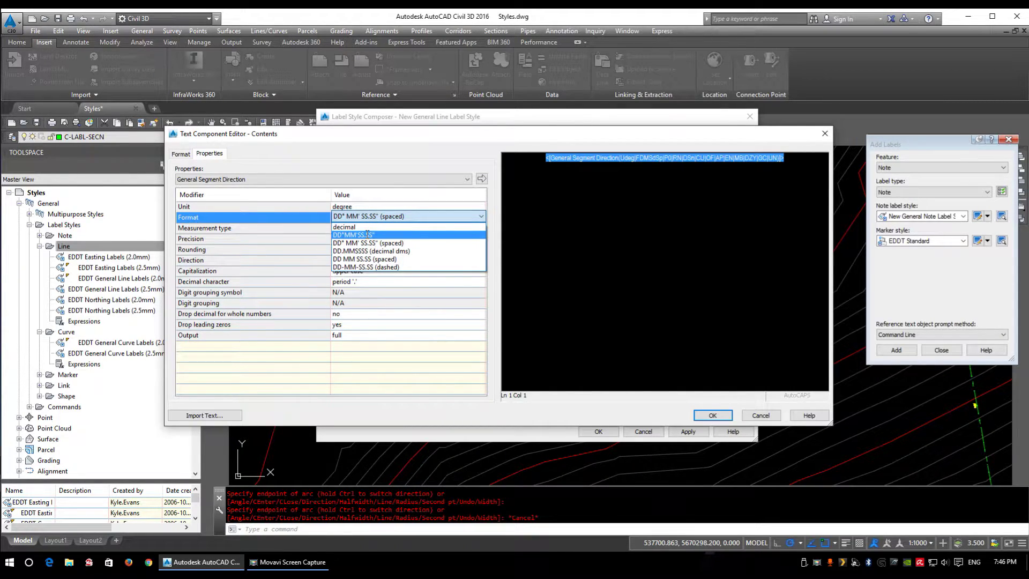
pyautogui.click(367, 234)
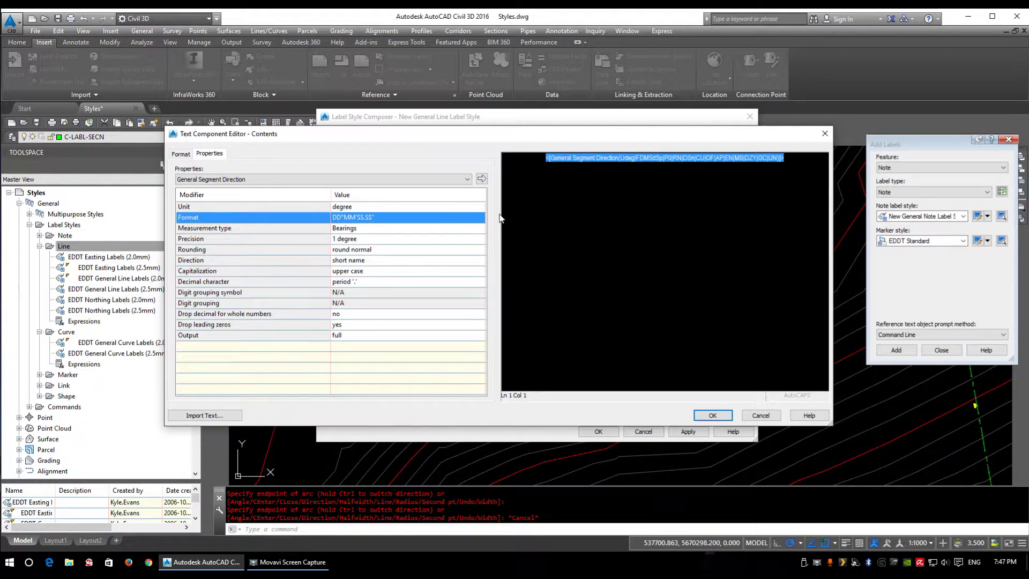
# Set the segment direction's measurement type to North Azimuth and its precision to 1 second
pyautogui.click(349, 229)
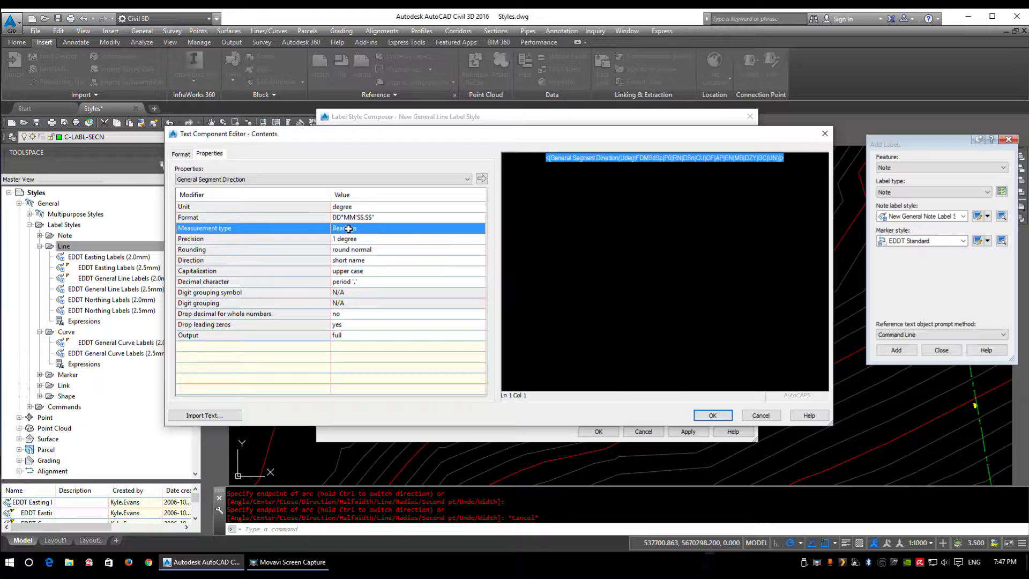
pyautogui.click(380, 225)
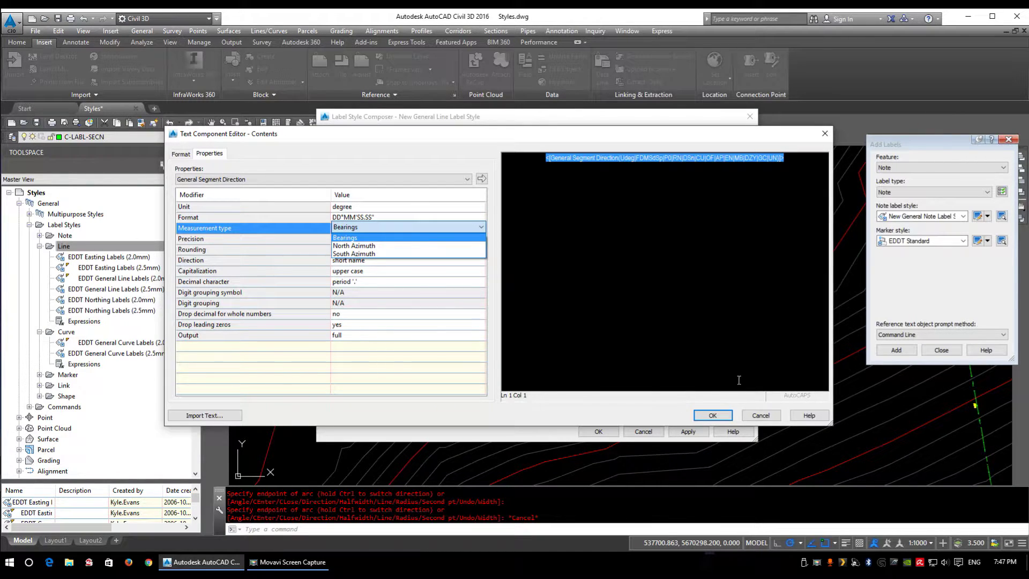
pyautogui.click(370, 245)
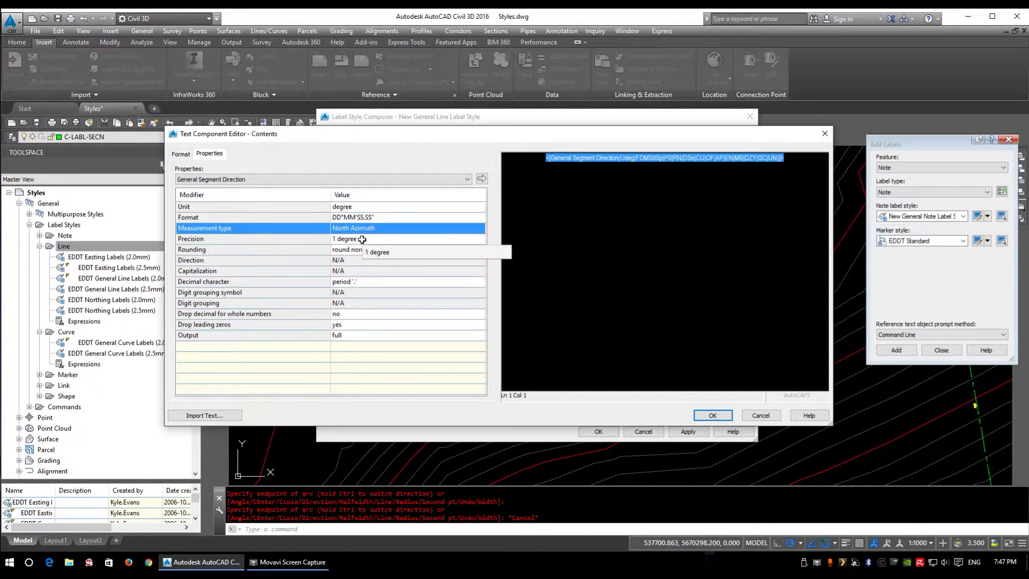
pyautogui.click(369, 239)
pyautogui.click(372, 238)
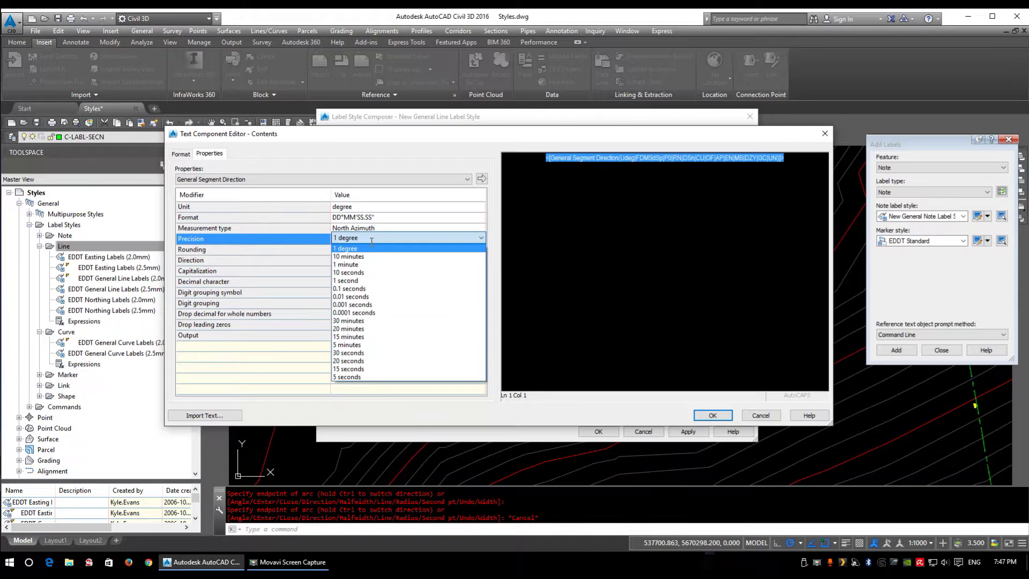
pyautogui.click(364, 281)
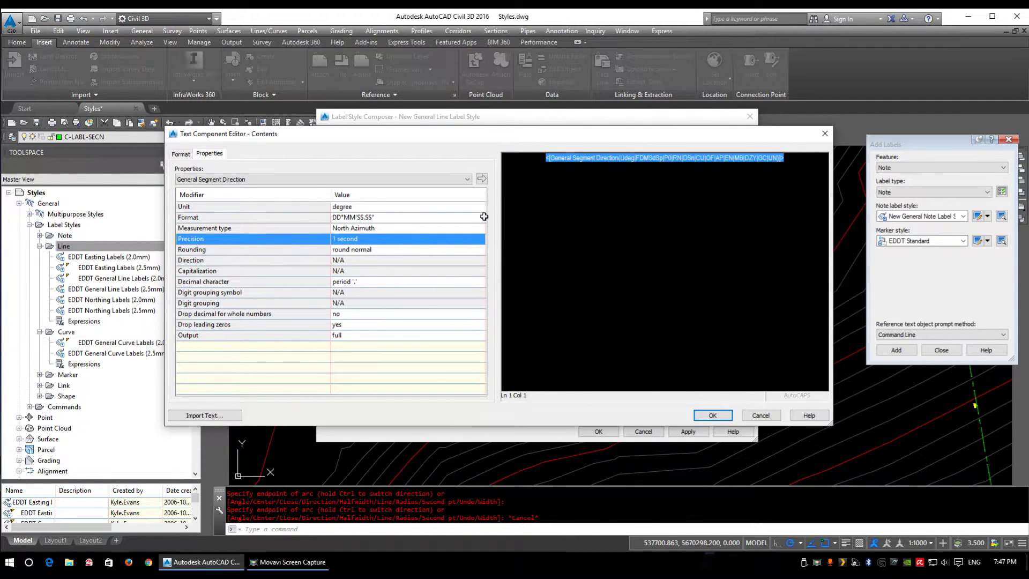
# Replace the selected direction field with the modified version and accept the Azimuth component's text
pyautogui.click(482, 179)
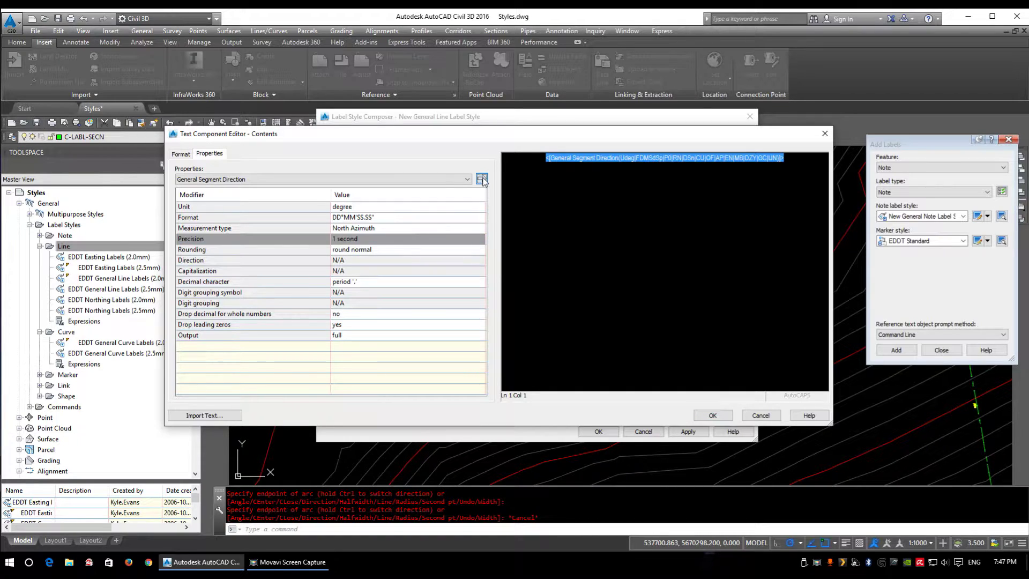
pyautogui.click(482, 179)
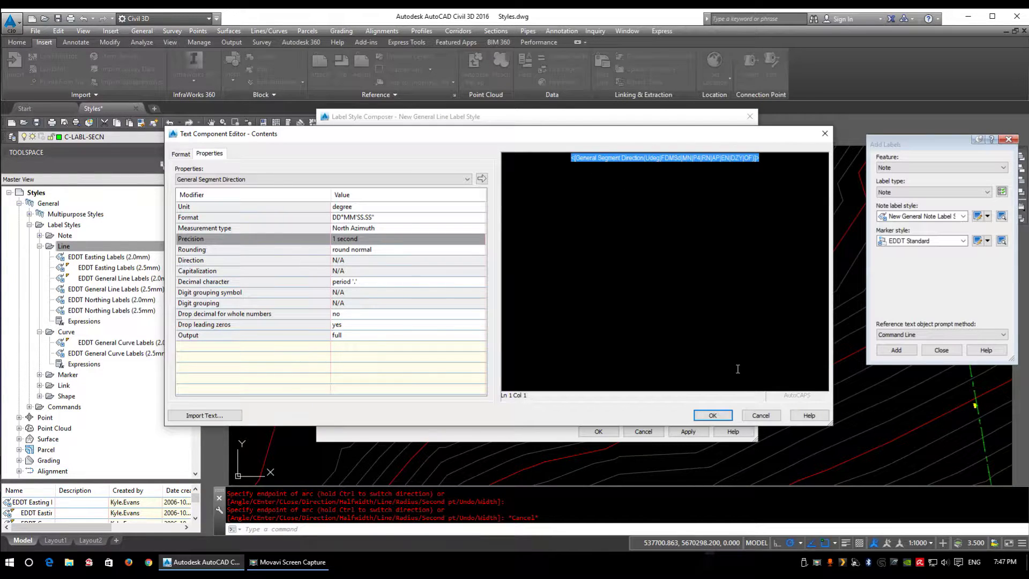
pyautogui.click(713, 416)
pyautogui.scroll(2, 643, 266)
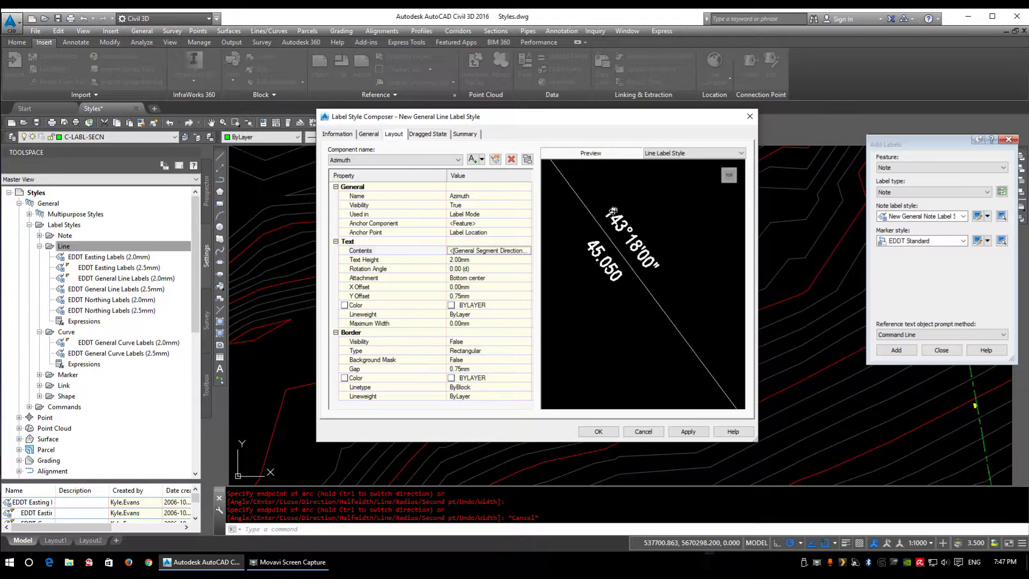
# Add the suffix m after the segment length in the Distance component's text, and save the line label style
pyautogui.click(416, 161)
pyautogui.click(353, 183)
pyautogui.click(518, 252)
pyautogui.click(533, 252)
pyautogui.click(753, 161)
pyautogui.write('m')
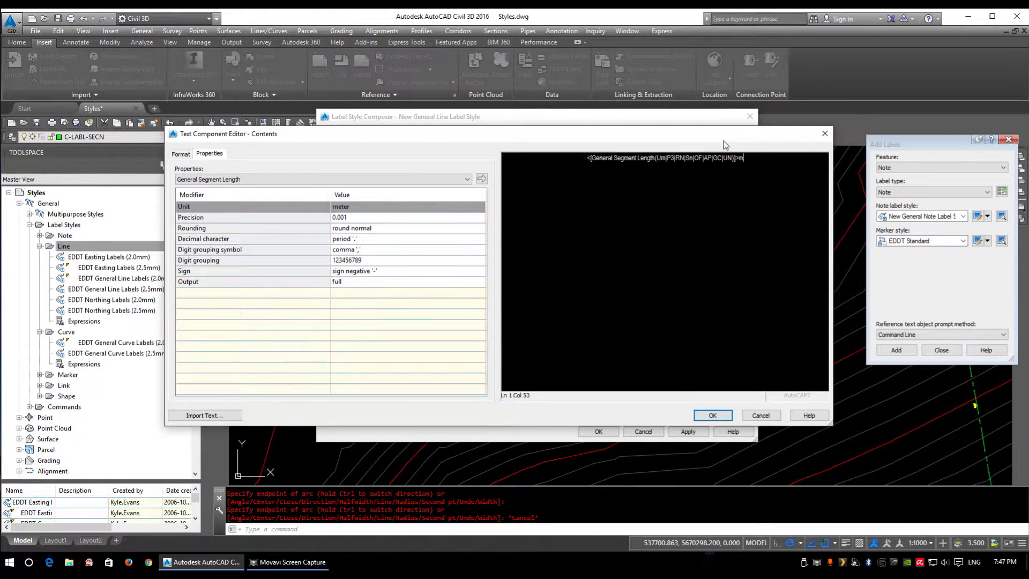
pyautogui.click(358, 182)
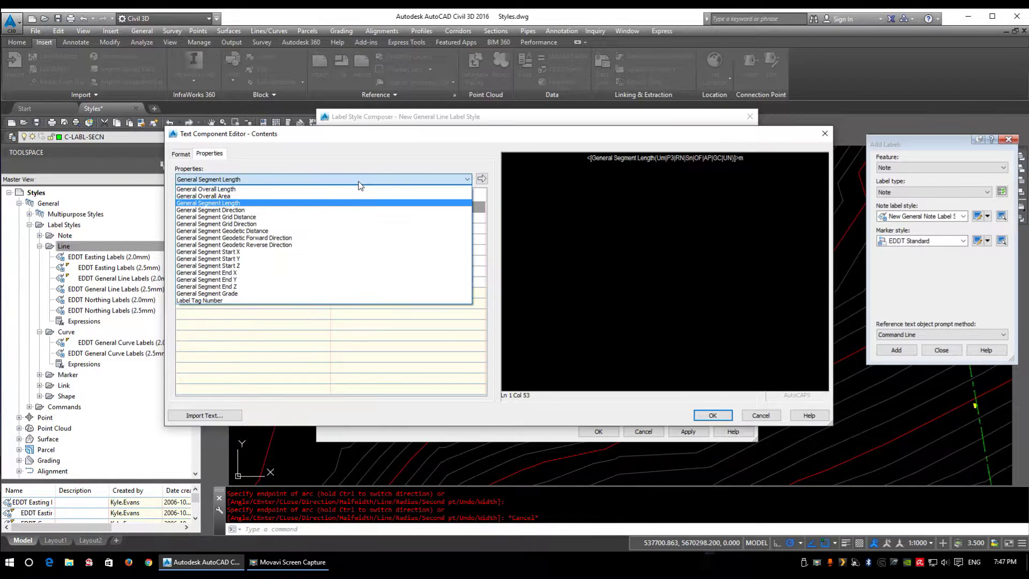
pyautogui.click(361, 183)
pyautogui.click(713, 416)
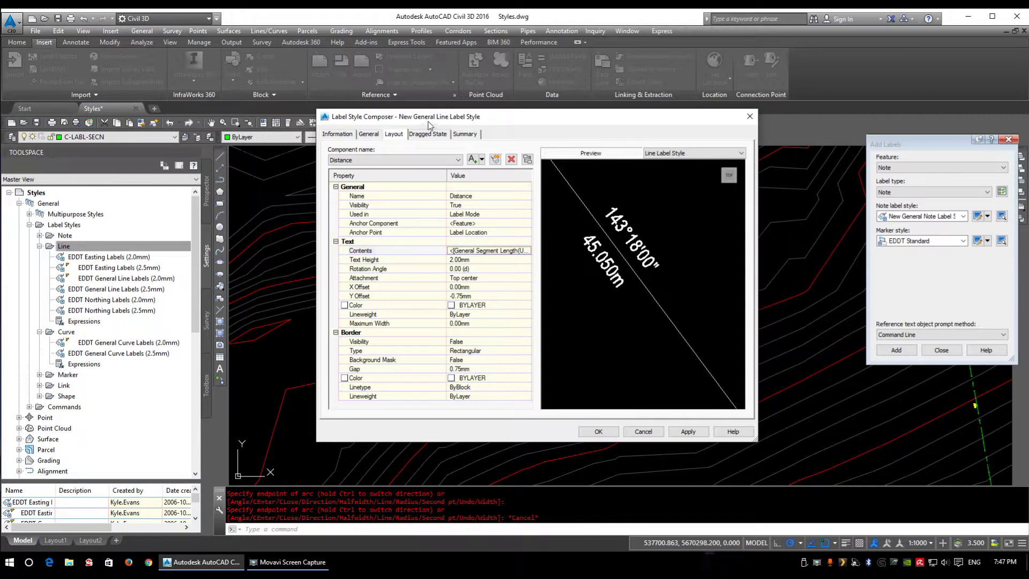
pyautogui.click(598, 431)
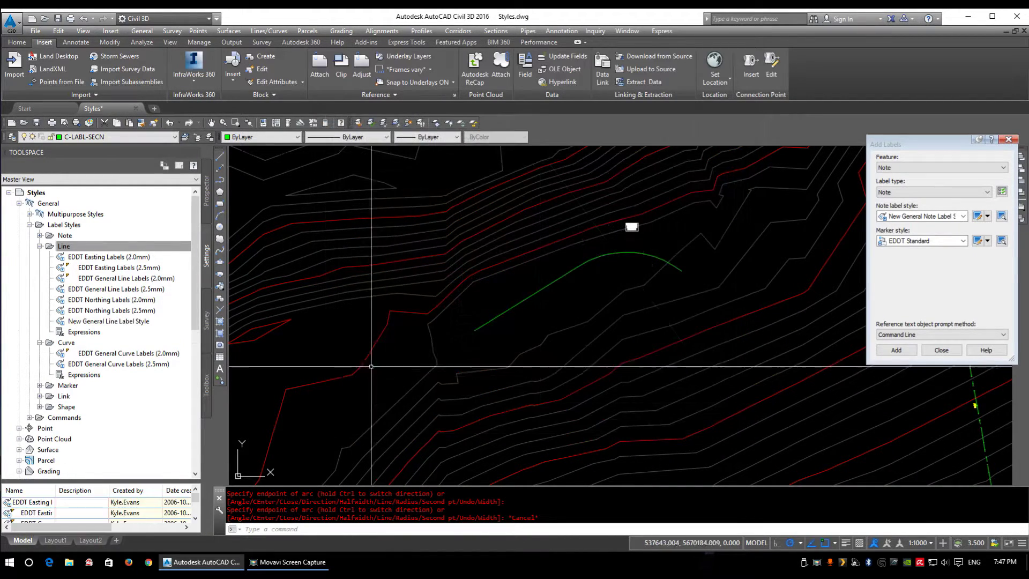
pyautogui.rightClick(78, 345)
pyautogui.click(105, 355)
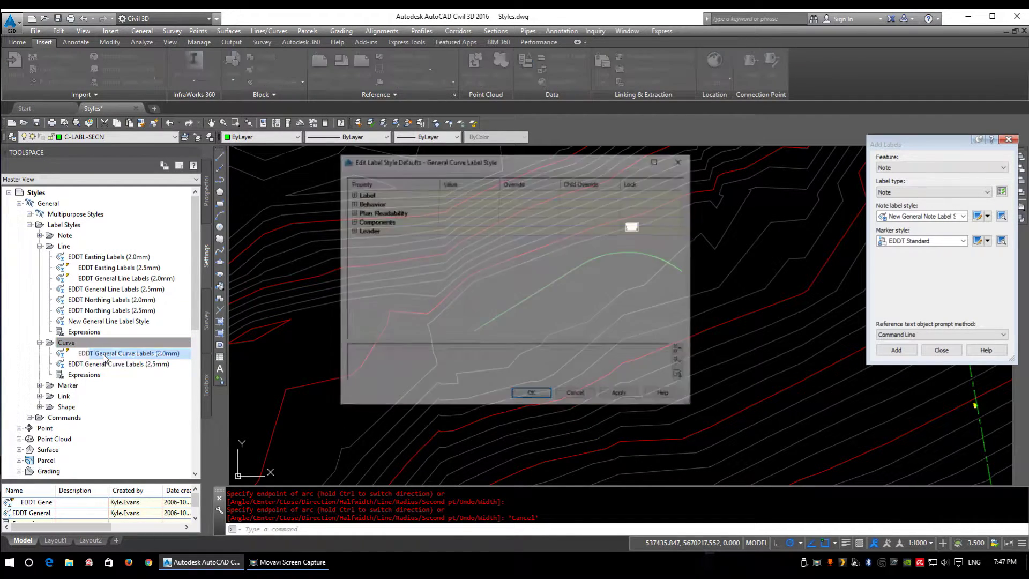
pyautogui.click(576, 396)
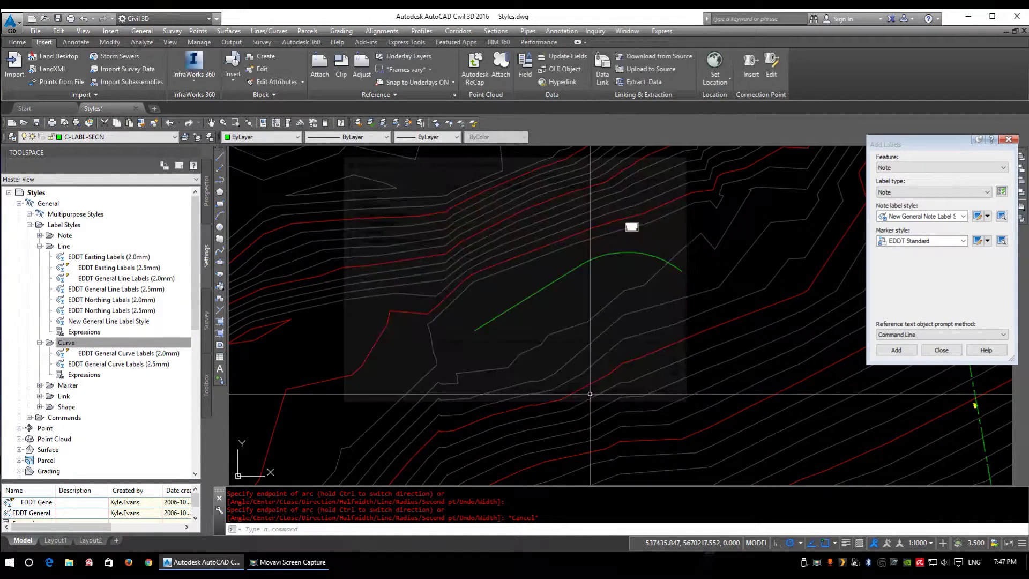
# Create a new general Curve label style with its default name and open its layout settings
pyautogui.click(568, 269)
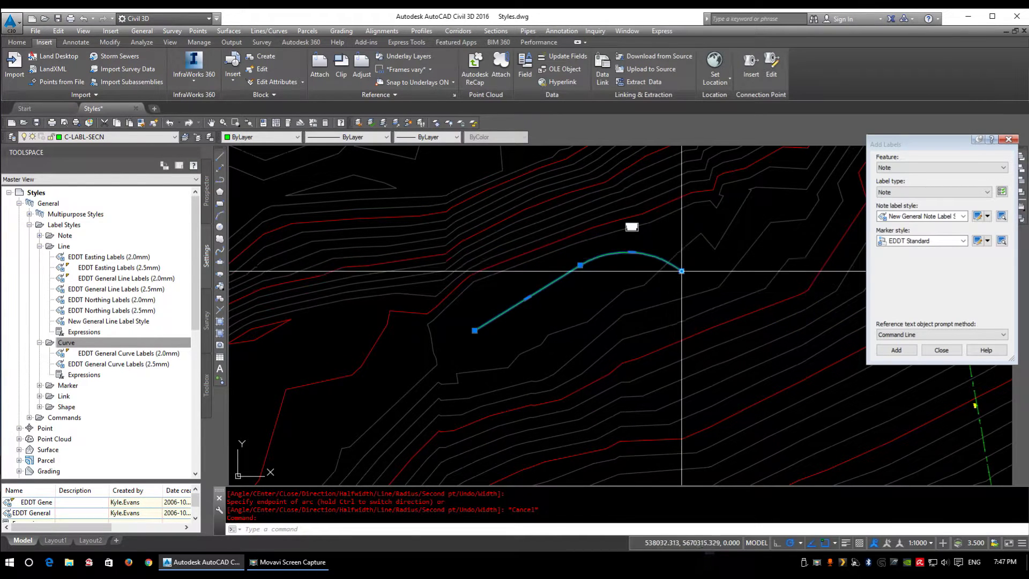
pyautogui.rightClick(70, 347)
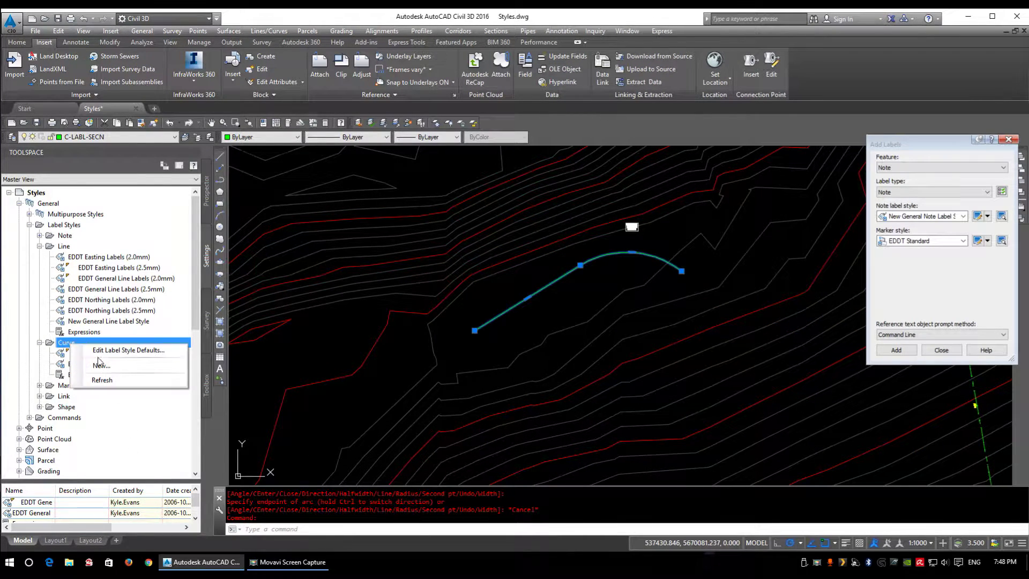
pyautogui.click(102, 376)
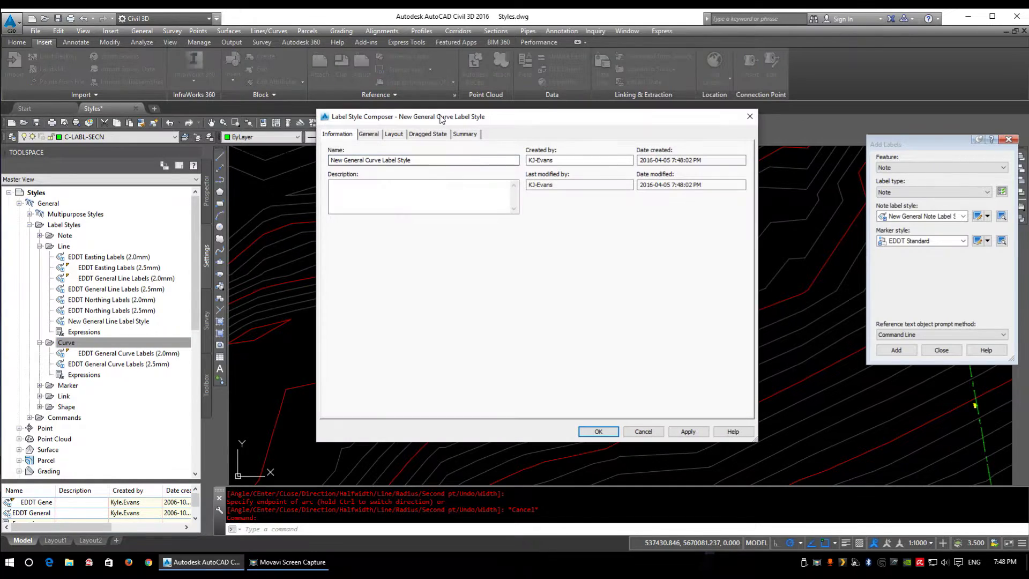
pyautogui.click(392, 134)
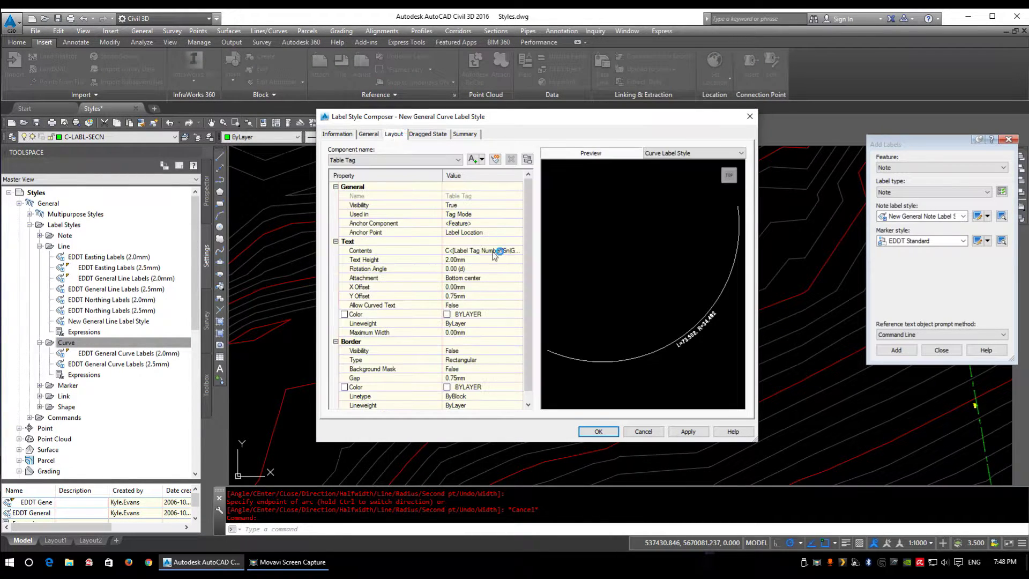
# In the Distance and Radius component's text, remove the comma and space after the length and put the radius on its own line
pyautogui.click(370, 159)
pyautogui.click(355, 175)
pyautogui.click(477, 251)
pyautogui.click(517, 251)
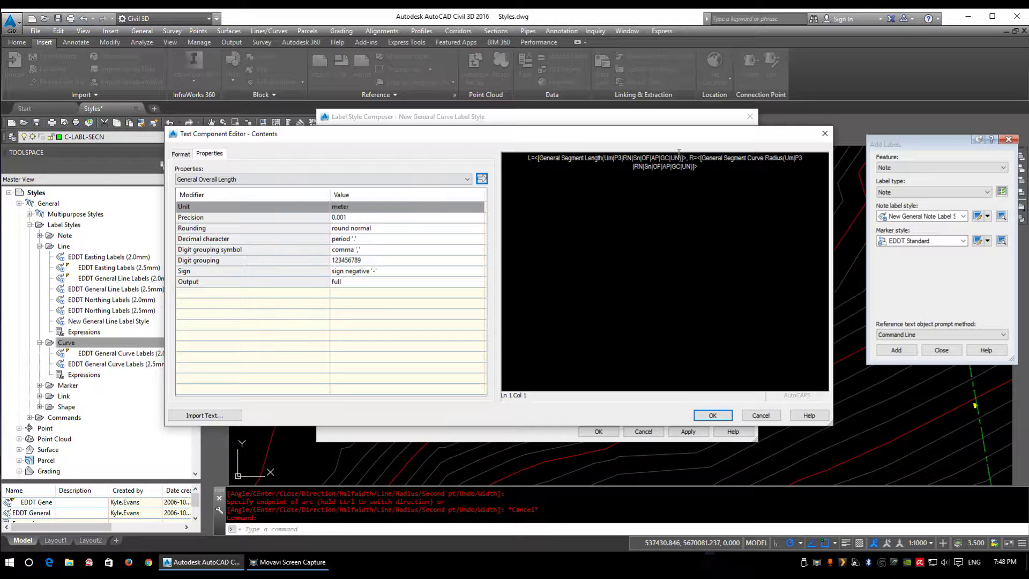
pyautogui.click(556, 155)
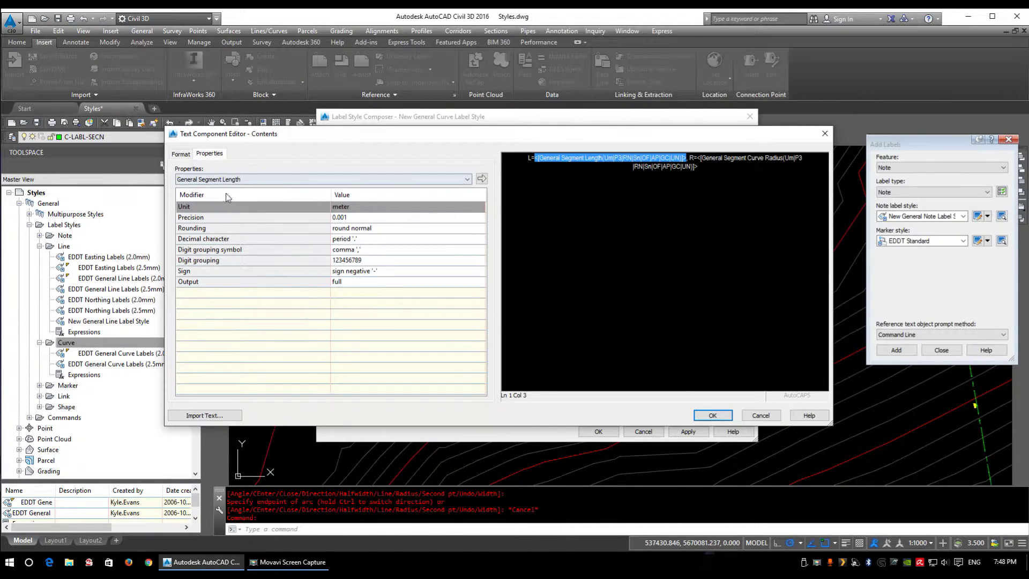
pyautogui.click(752, 162)
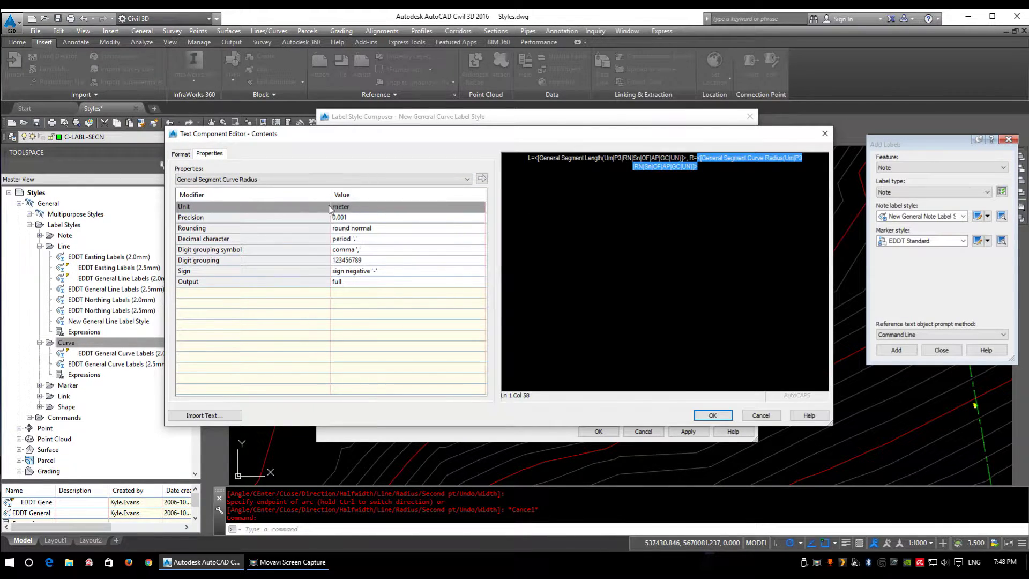
pyautogui.click(689, 157)
pyautogui.press('Delete')
pyautogui.press('Delete')
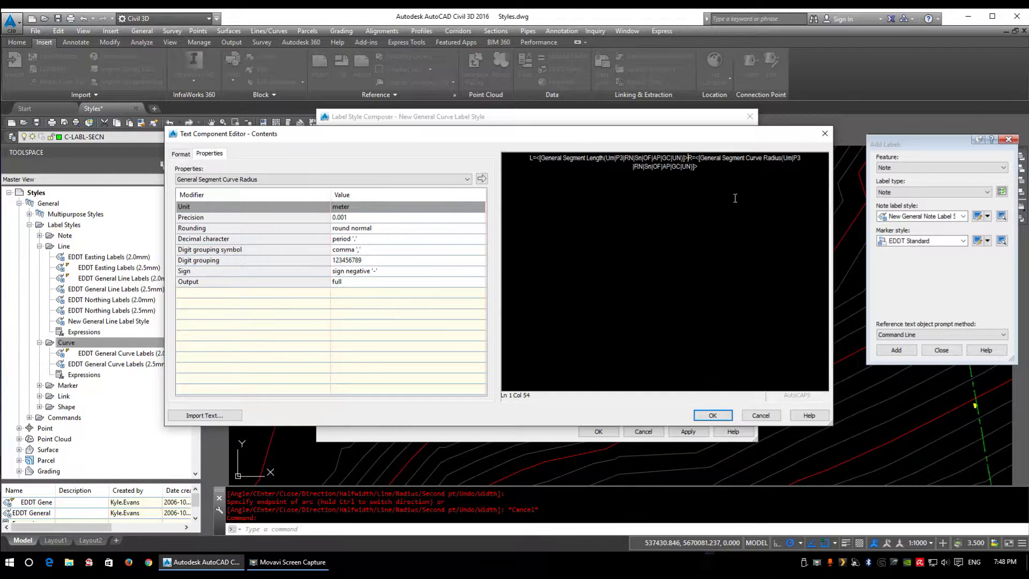
pyautogui.press('Return')
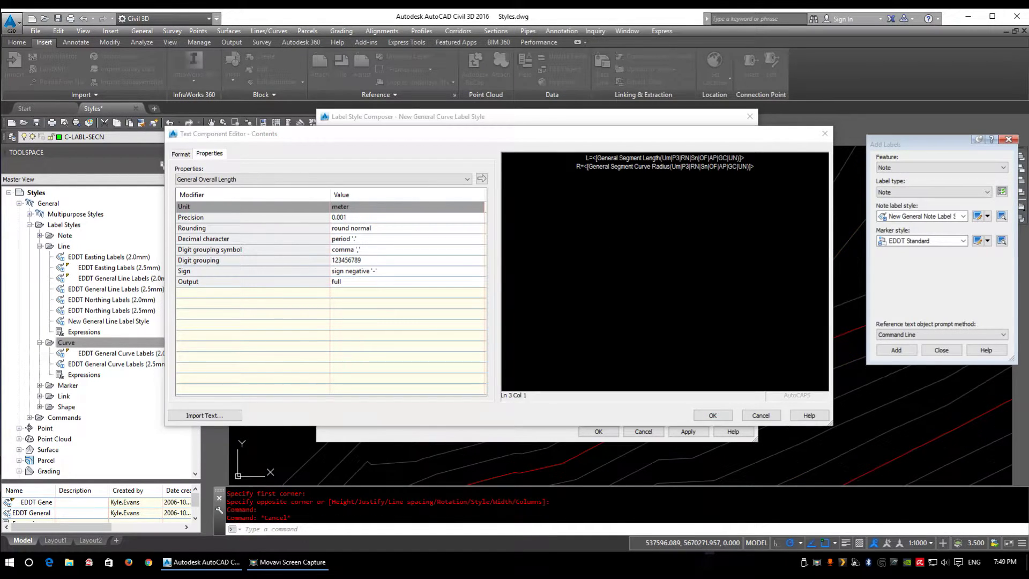
# Add a third line reading \U+0394= followed by the General Segment Total Angle field, and accept the Distance and Radius text
pyautogui.click(714, 206)
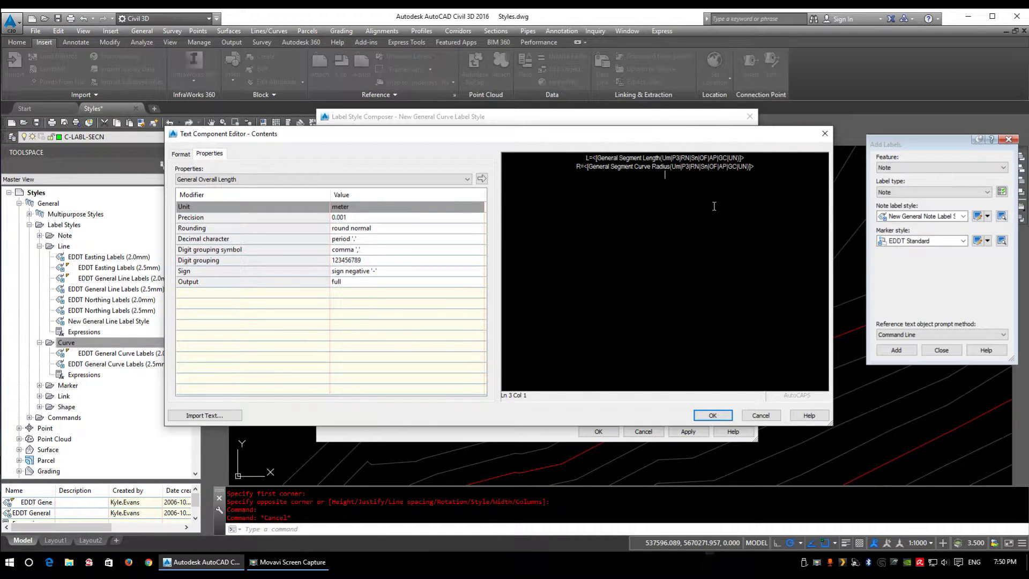
pyautogui.write('\\U+0394=')
pyautogui.click(325, 180)
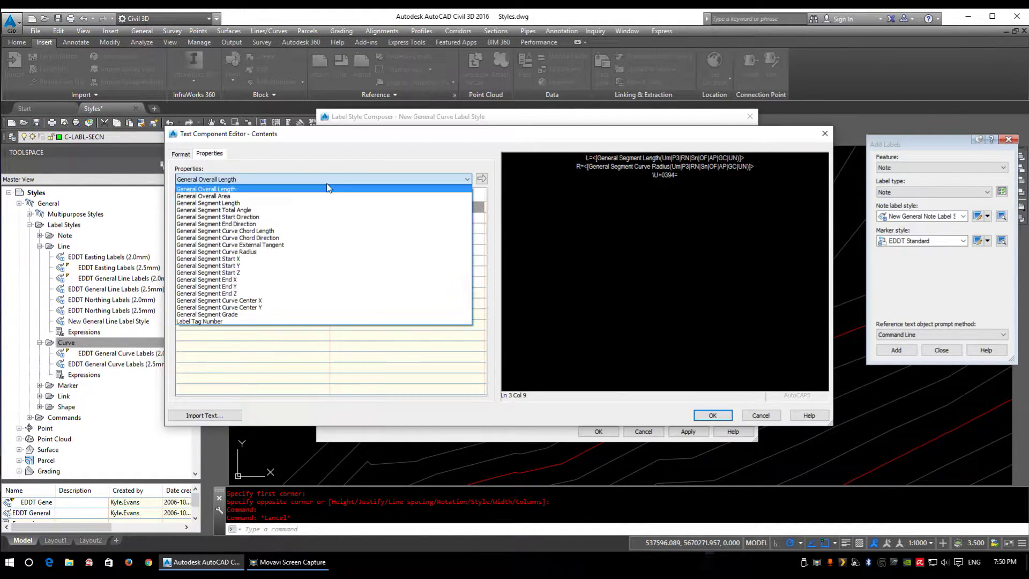
pyautogui.click(243, 211)
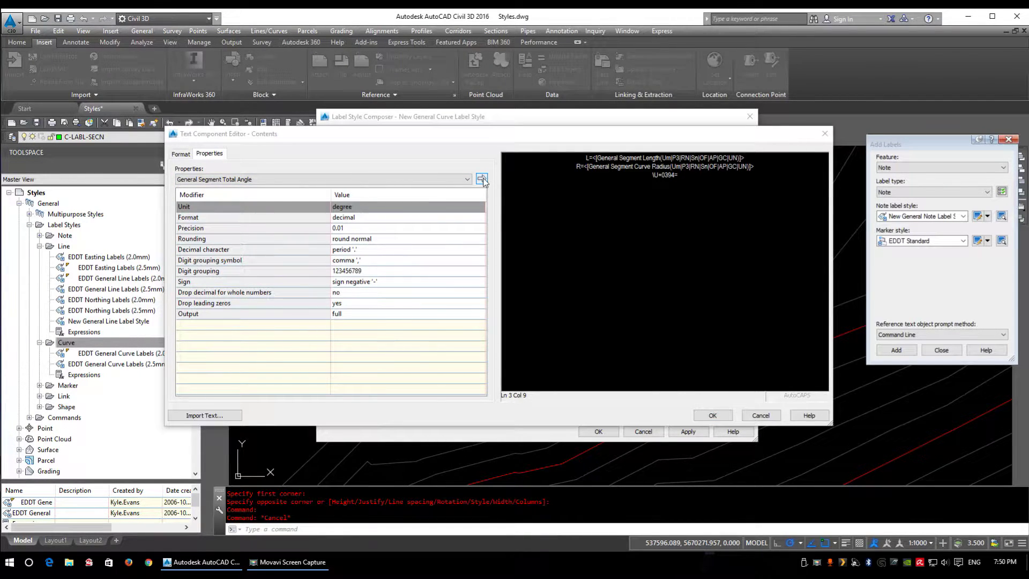
pyautogui.click(482, 179)
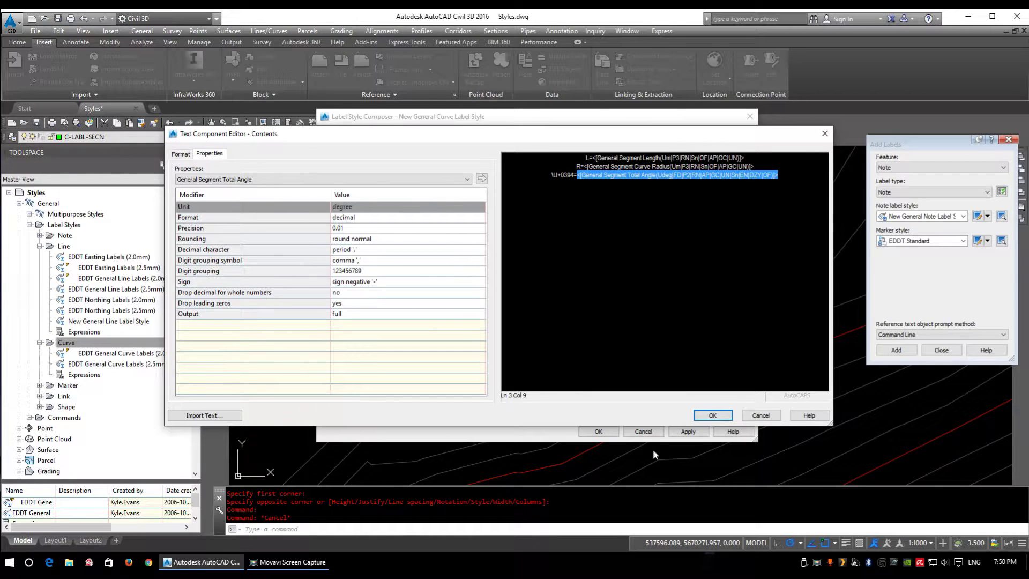
pyautogui.click(712, 415)
pyautogui.scroll(6, 708, 349)
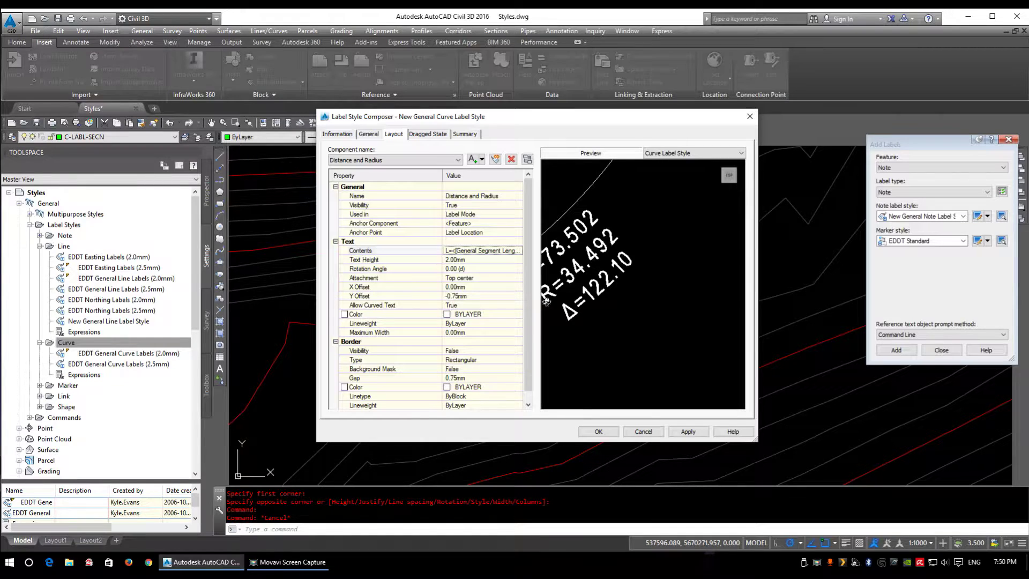
# Set the text height of the curve label's Distance and Radius component to 3 mm
pyautogui.moveTo(567, 320); pyautogui.dragTo(601, 315, button='middle')
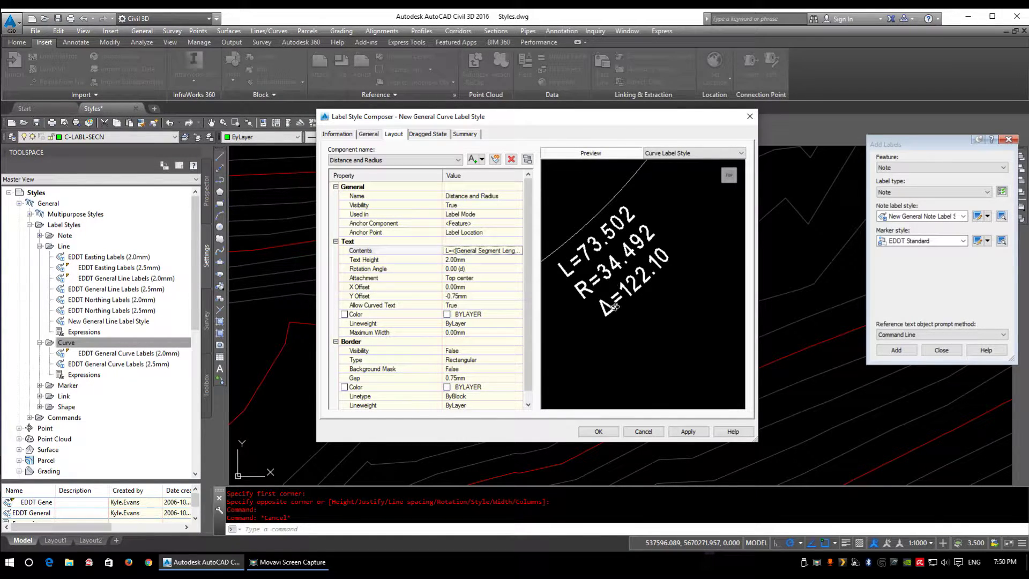
pyautogui.scroll(-2, 590, 309)
pyautogui.click(469, 260)
pyautogui.write('3')
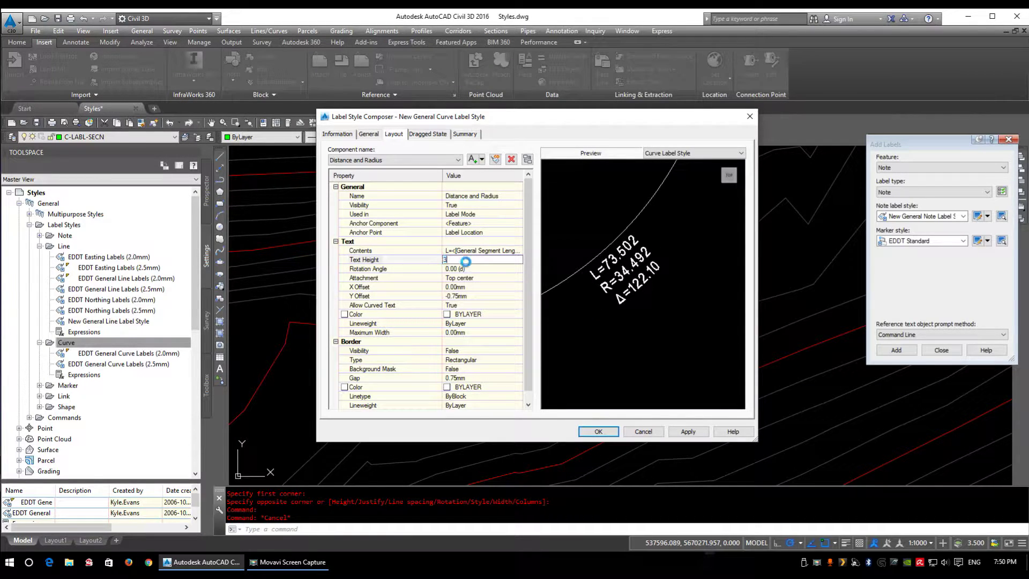
pyautogui.press('Return')
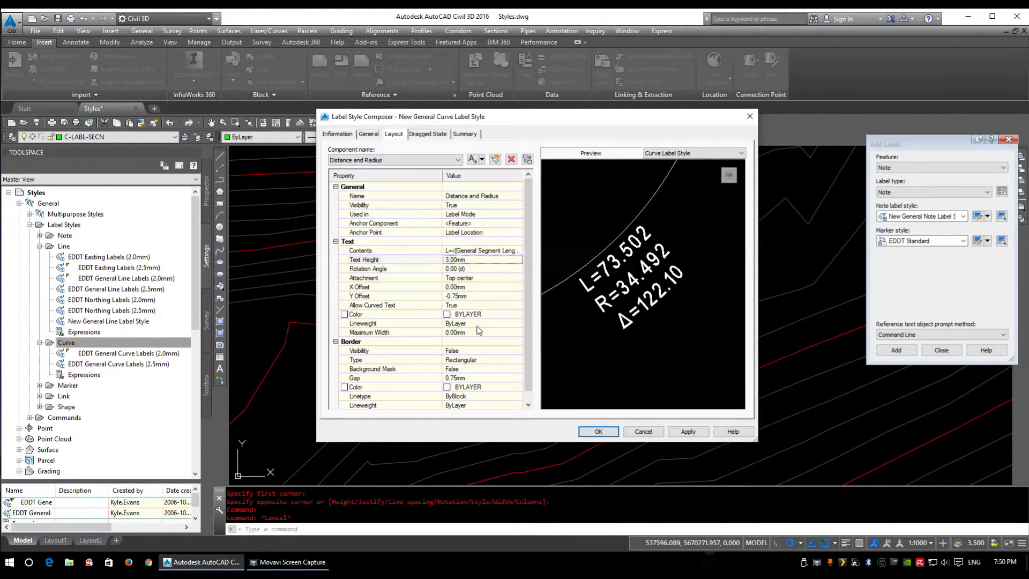
# Try showing a border around the Distance and Radius component's text
pyautogui.click(471, 351)
pyautogui.click(472, 351)
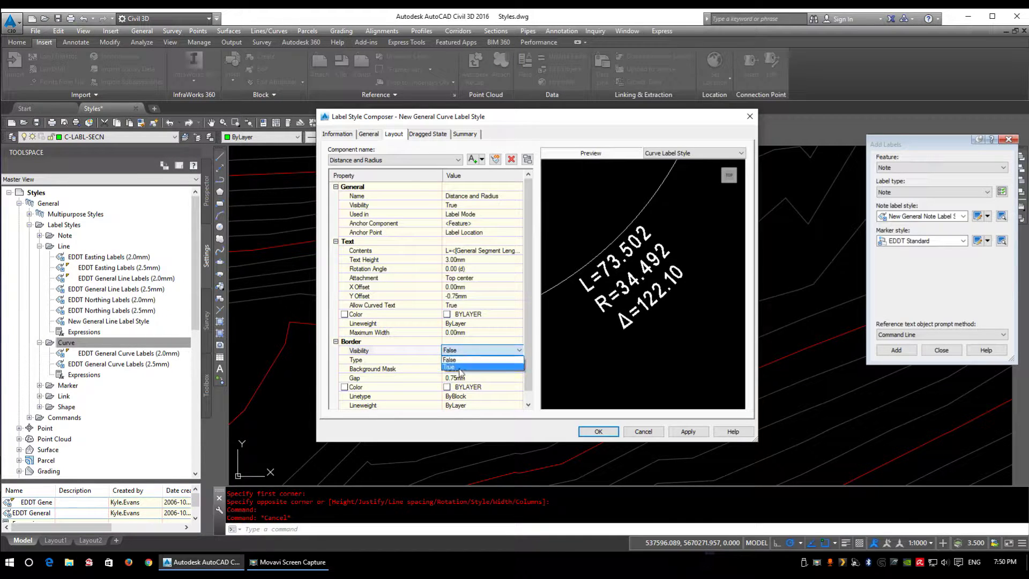
pyautogui.click(464, 367)
pyautogui.click(465, 352)
pyautogui.click(466, 359)
# Turn on the background mask for the Distance and Radius component and save the curve label style
pyautogui.click(472, 370)
pyautogui.click(466, 369)
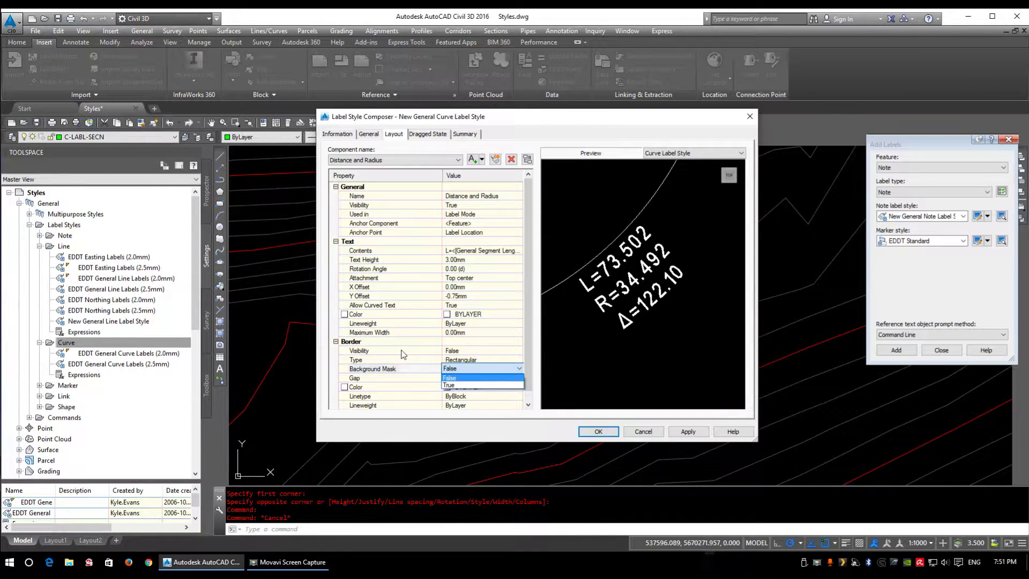
pyautogui.click(464, 386)
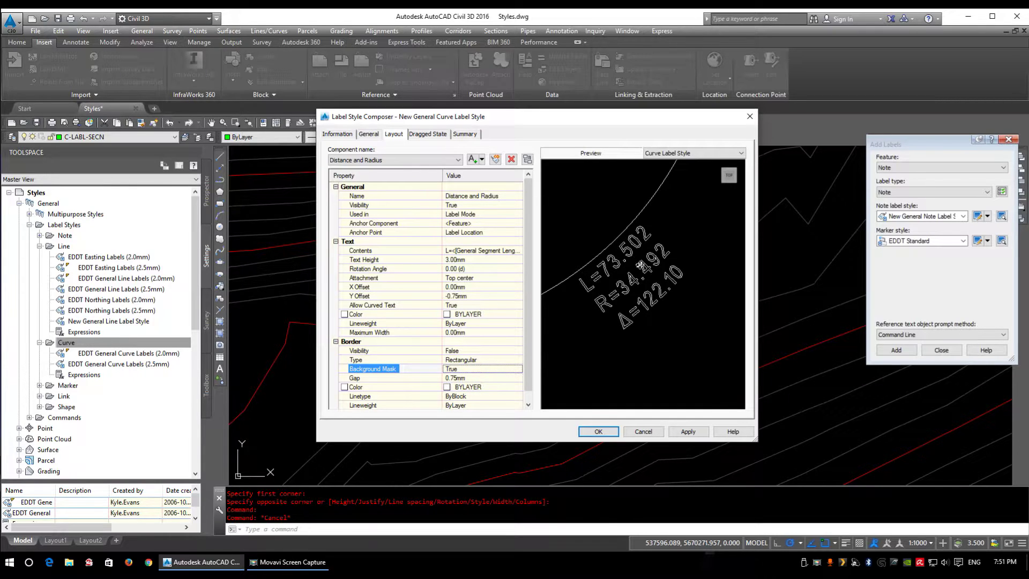
pyautogui.scroll(1, 601, 262)
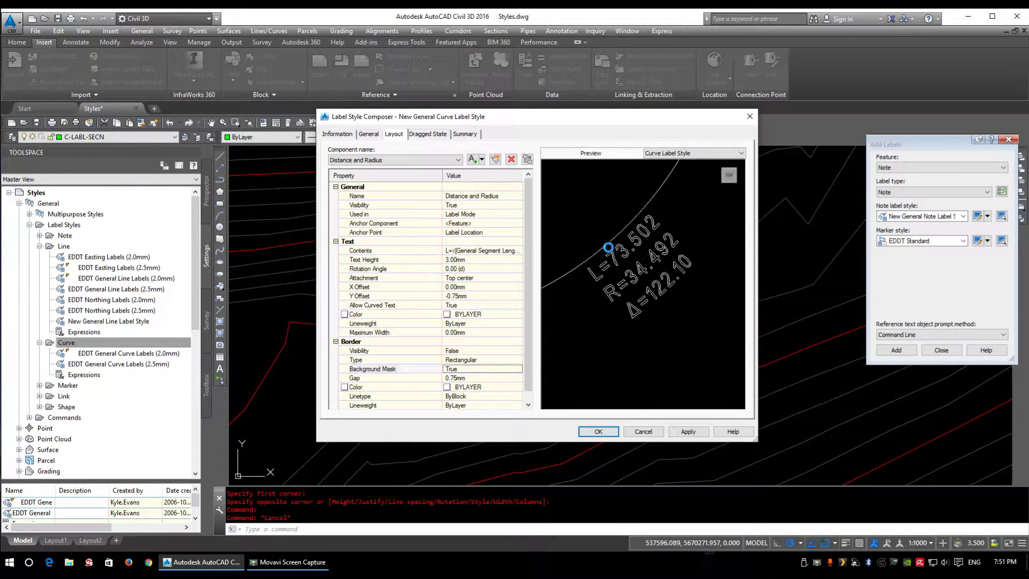
pyautogui.scroll(1, 656, 249)
pyautogui.scroll(-1, 685, 259)
pyautogui.moveTo(657, 241); pyautogui.dragTo(662, 262, button='middle')
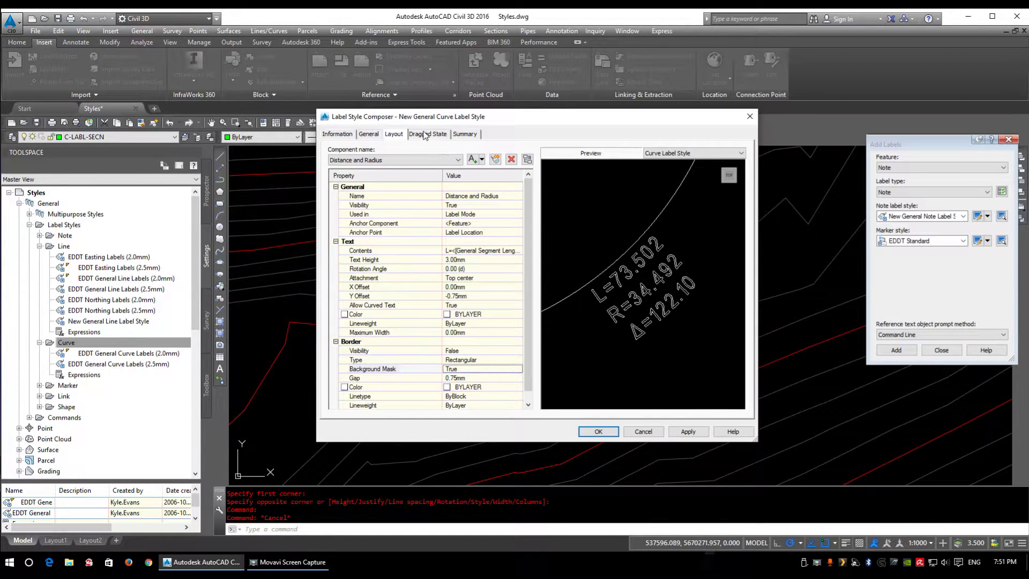
pyautogui.click(604, 432)
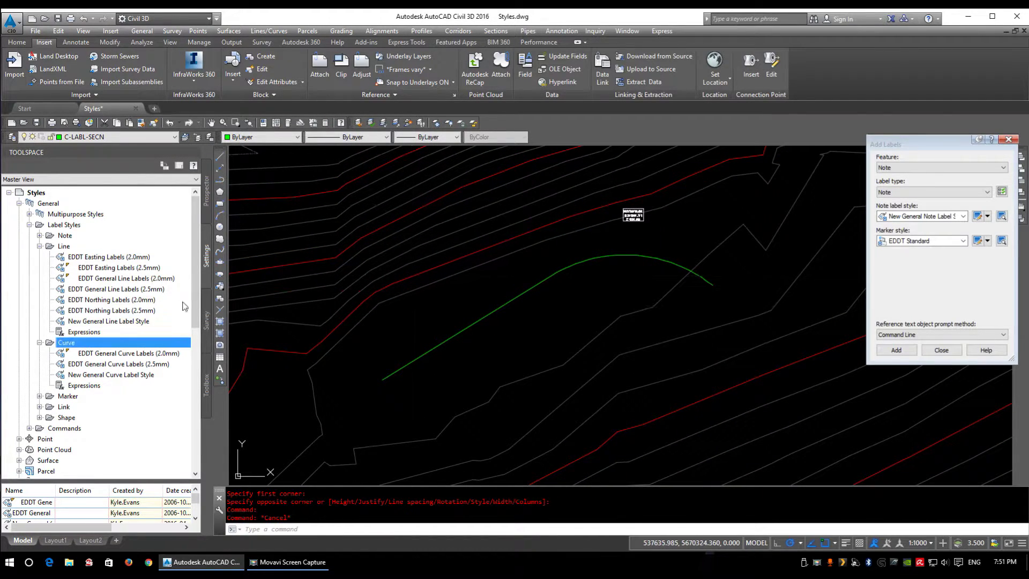
# Set the feature for adding labels to Line and Curve
pyautogui.click(922, 167)
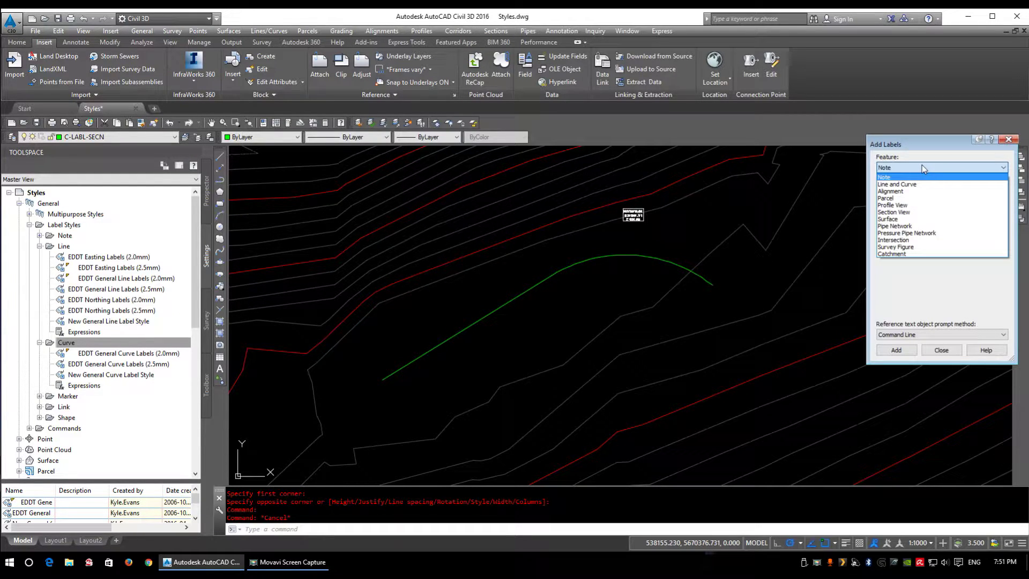
pyautogui.click(888, 177)
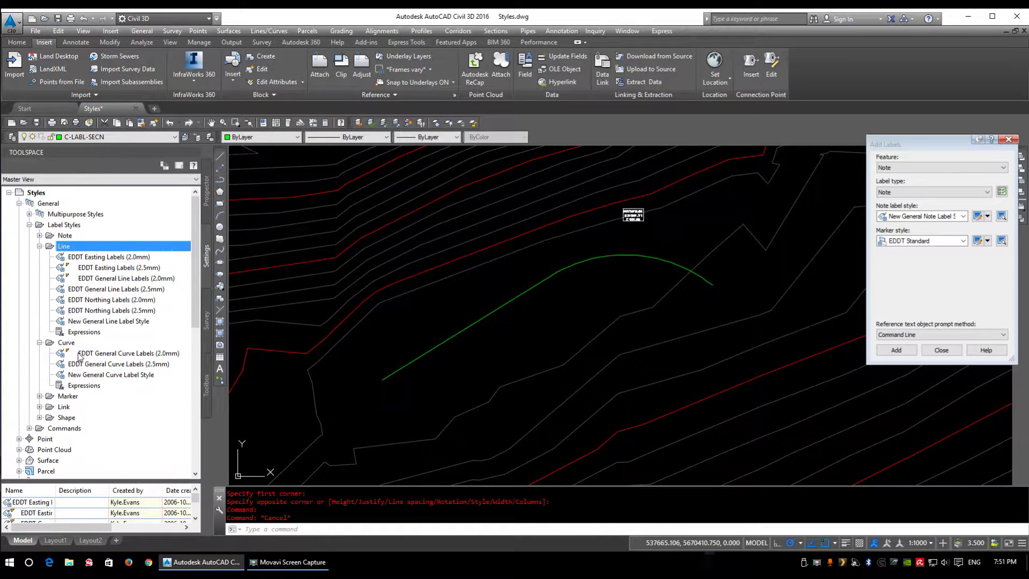
pyautogui.click(917, 189)
pyautogui.click(911, 167)
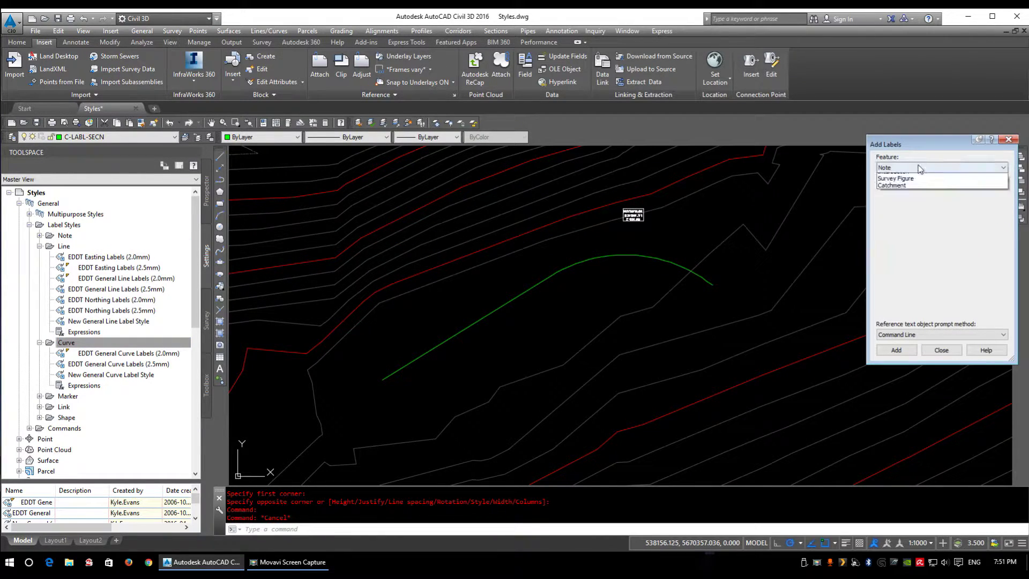
pyautogui.click(911, 167)
pyautogui.click(909, 190)
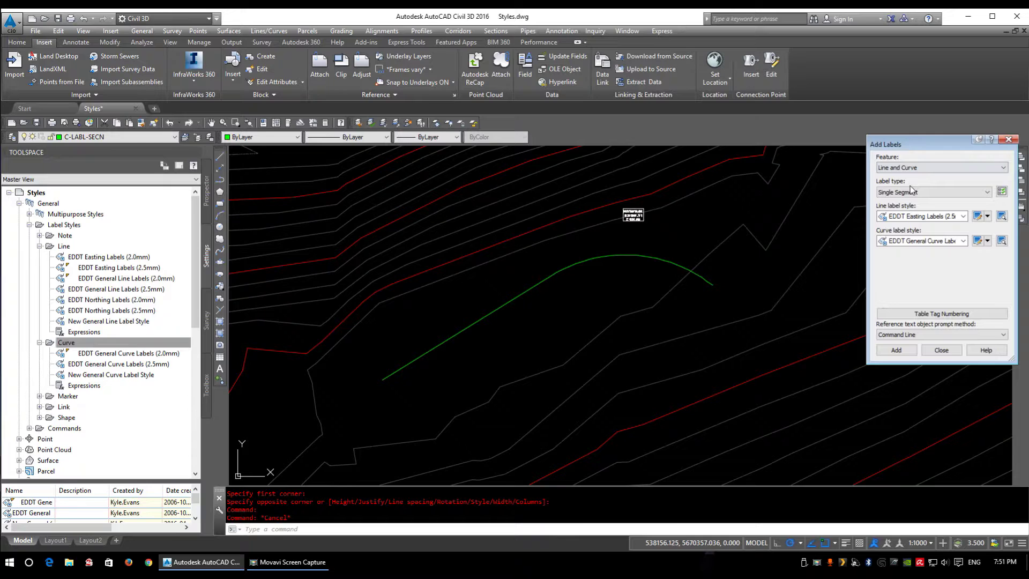
# Set the label type for the line and curve labels to Multiple Segment
pyautogui.click(911, 191)
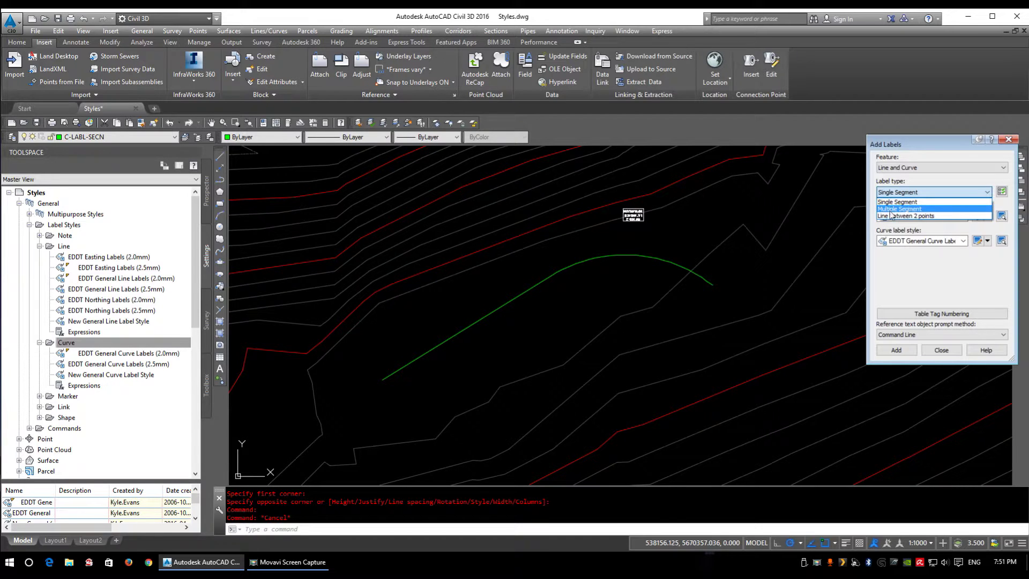
pyautogui.click(896, 209)
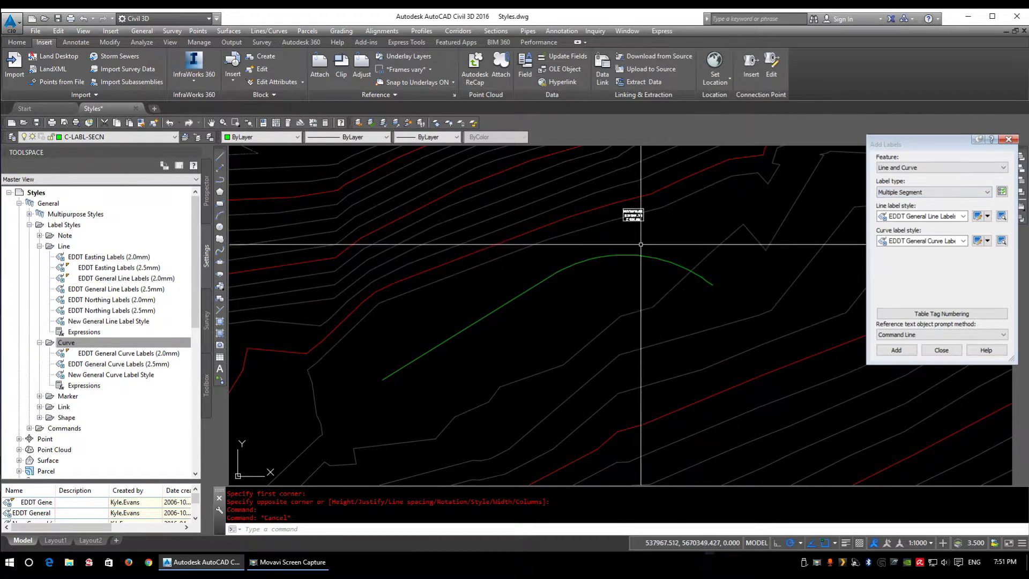
pyautogui.click(923, 191)
pyautogui.click(913, 200)
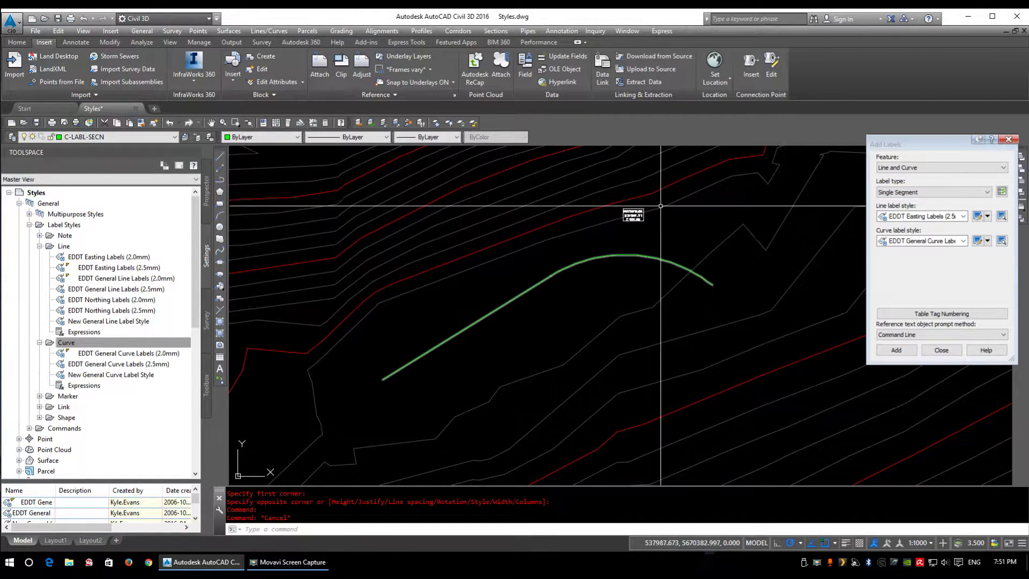
pyautogui.click(917, 193)
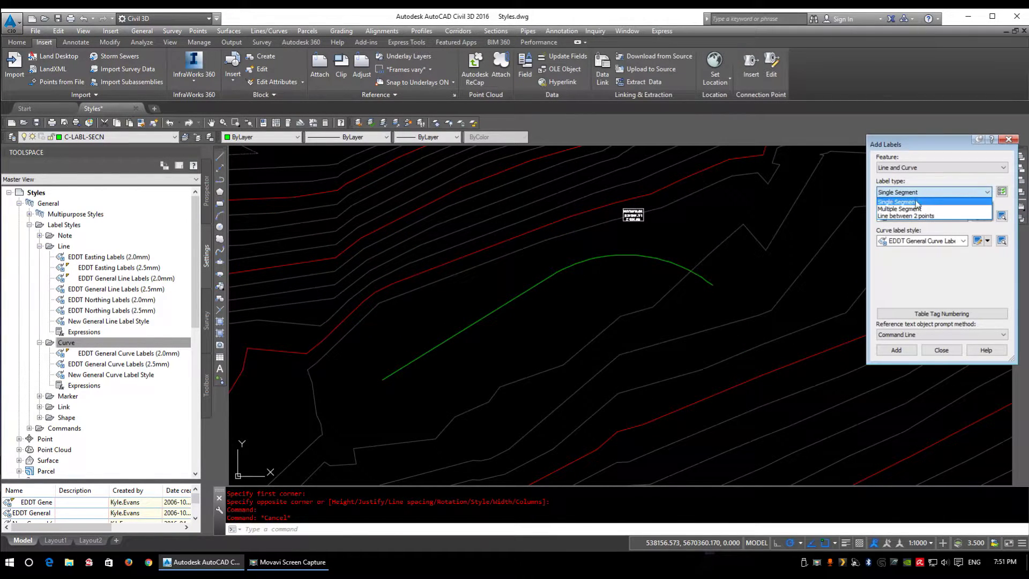
pyautogui.click(913, 209)
# Choose New General Line Label Style for the line labels and New General Curve Label Style for the curve labels
pyautogui.click(913, 217)
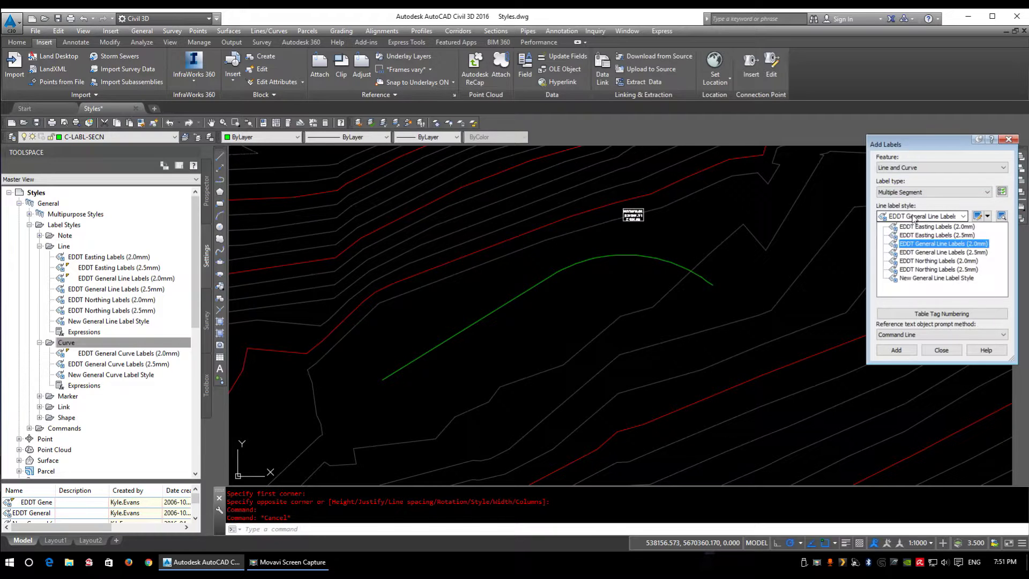
pyautogui.click(923, 280)
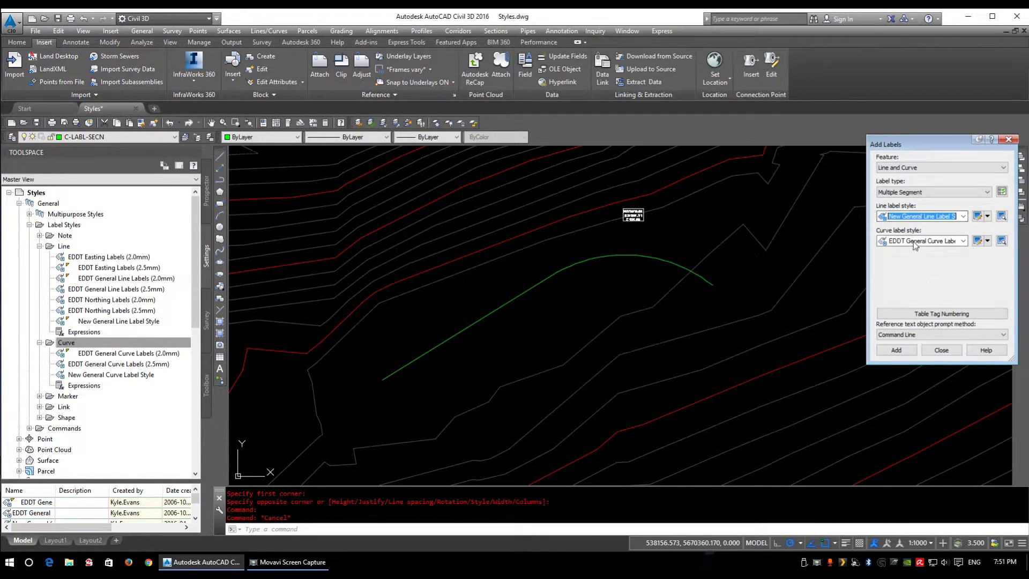
pyautogui.click(920, 241)
pyautogui.click(918, 268)
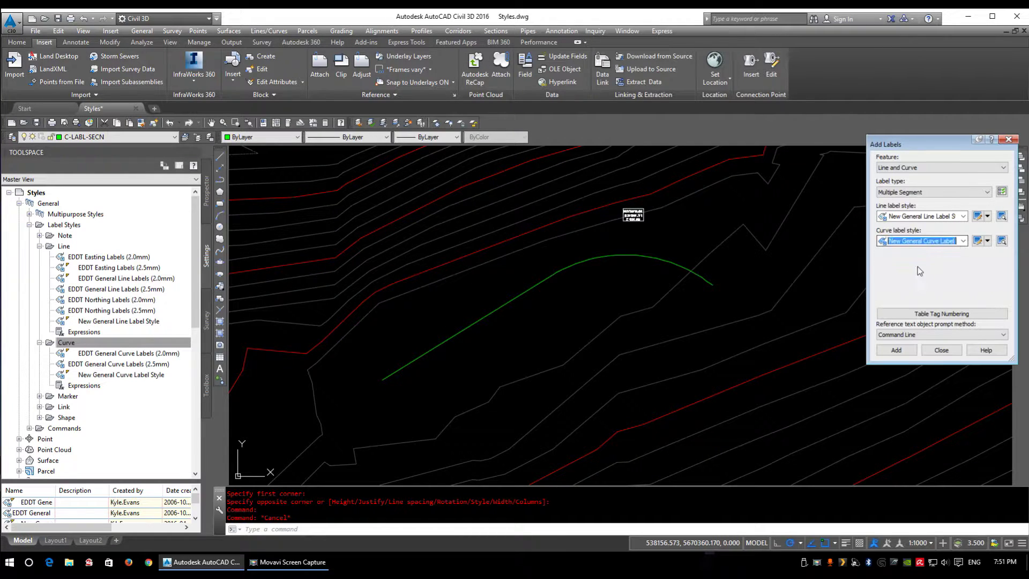
# Add the segment labels to the green polyline and end the labelling command
pyautogui.click(896, 351)
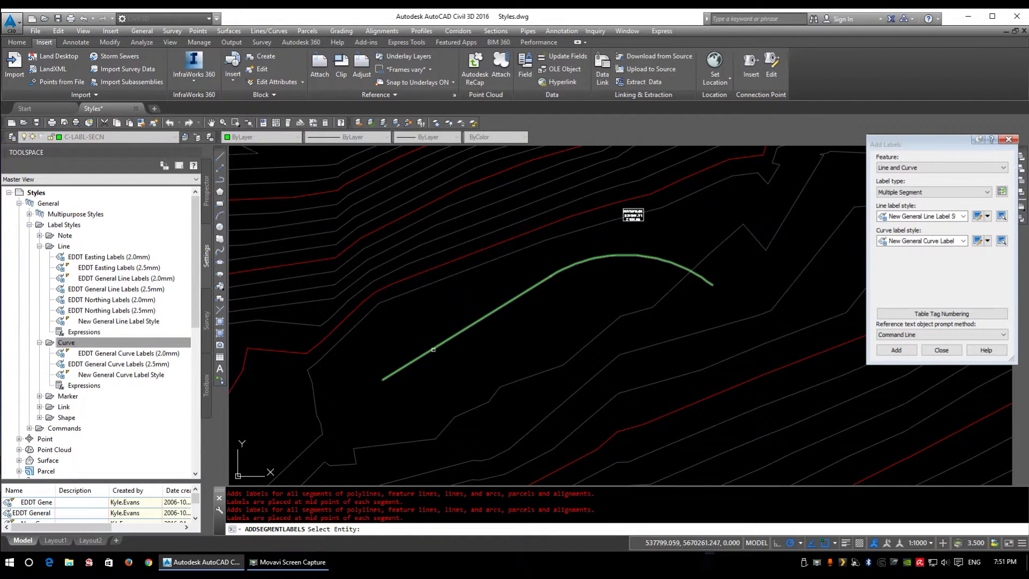
pyautogui.click(429, 351)
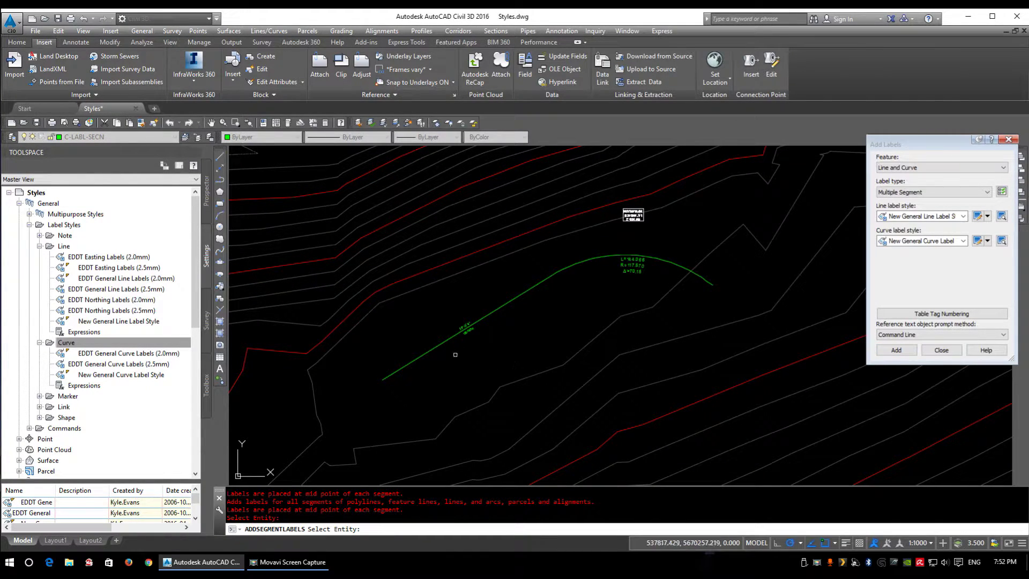
pyautogui.press('Return')
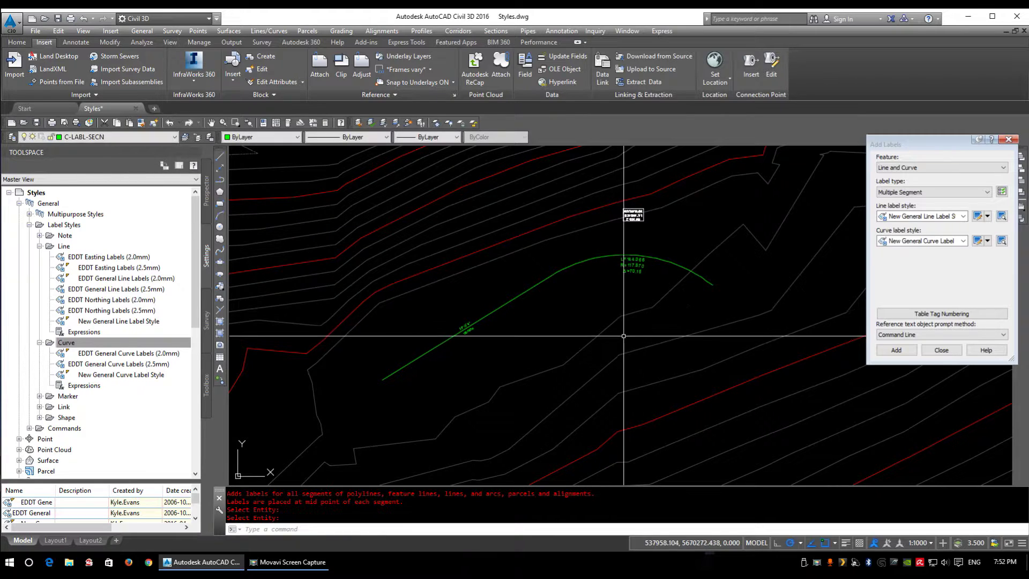
# Examine the azimuth and distance label on the straight segment and the three-line label on the curve
pyautogui.scroll(6, 546, 277)
pyautogui.click(570, 274)
pyautogui.click(538, 274)
pyautogui.moveTo(487, 318); pyautogui.dragTo(505, 315, button='middle')
pyautogui.scroll(5, 505, 315)
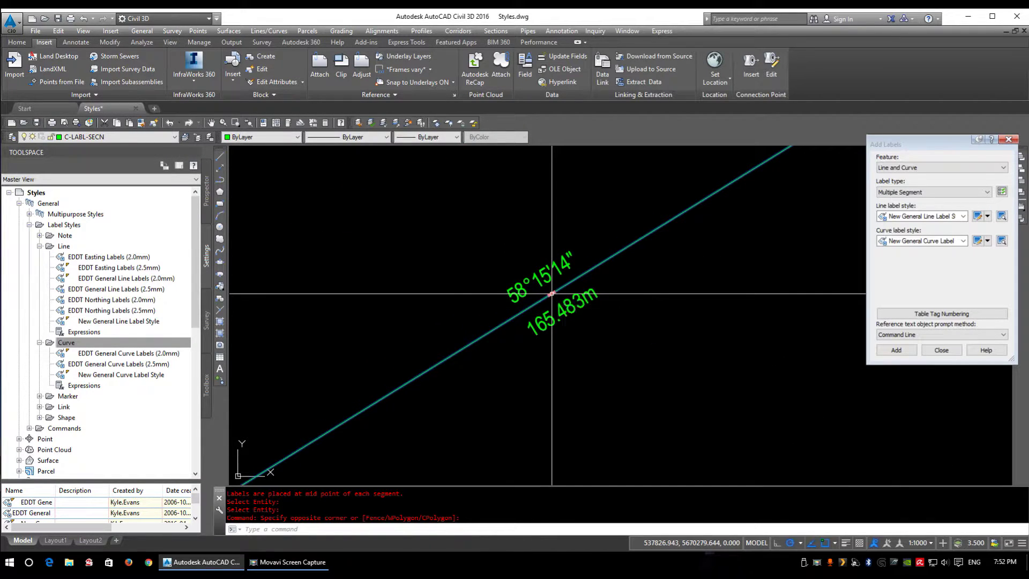
pyautogui.moveTo(520, 285); pyautogui.dragTo(502, 279, button='middle')
pyautogui.press('Escape')
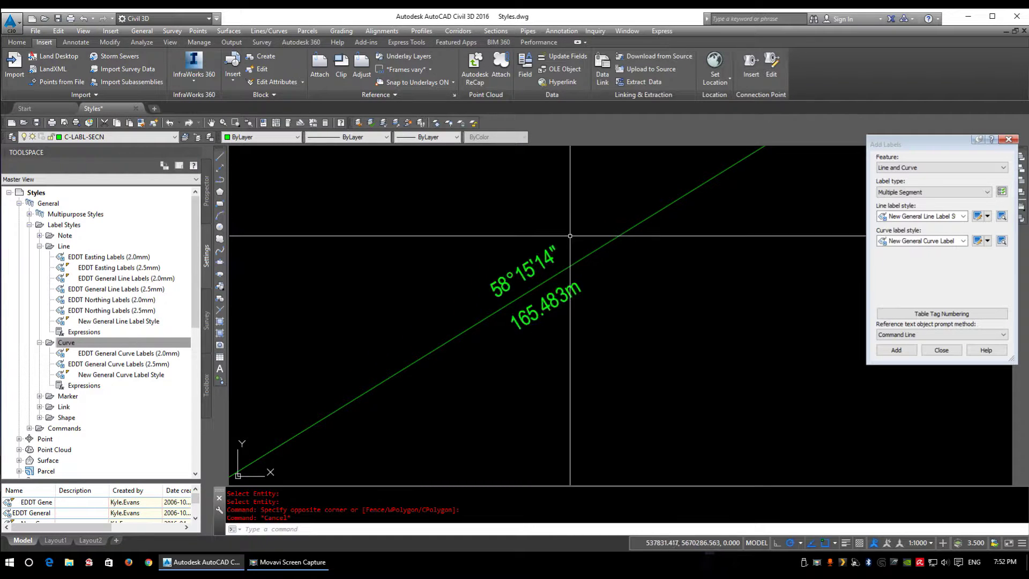
pyautogui.scroll(-7, 560, 308)
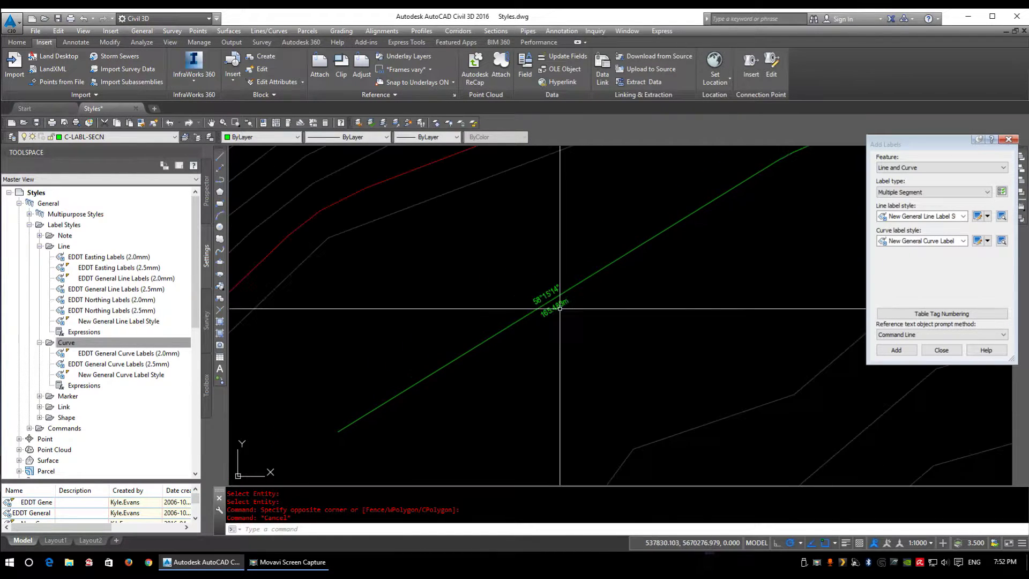
pyautogui.scroll(5, 755, 231)
pyautogui.moveTo(743, 223); pyautogui.dragTo(688, 193, button='middle')
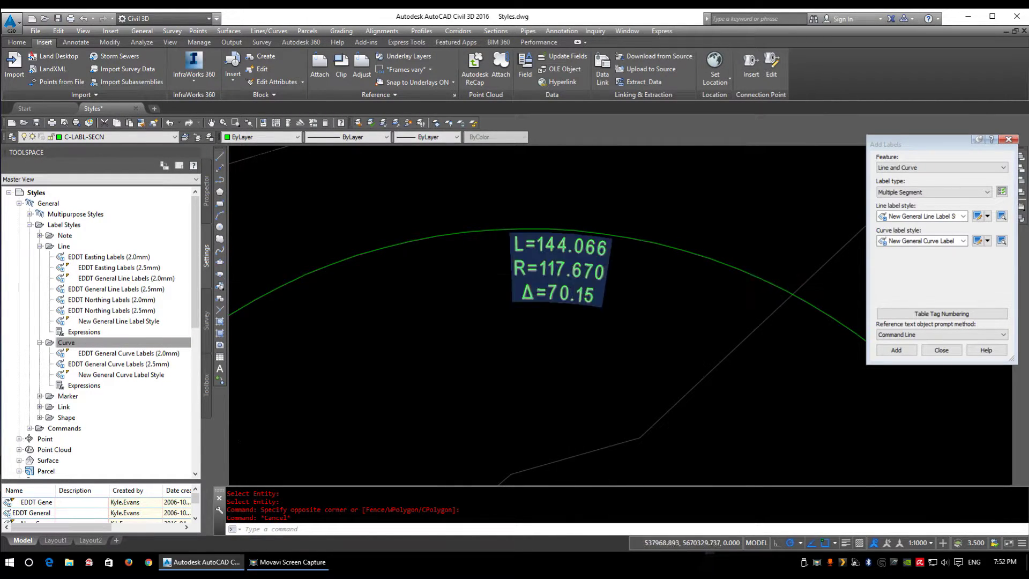
pyautogui.scroll(-2, 576, 281)
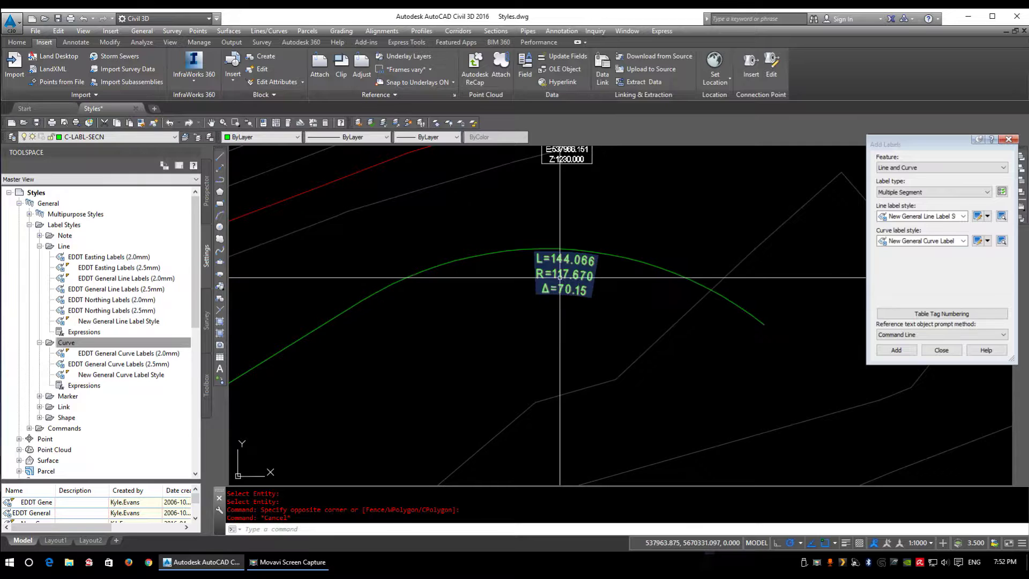
# Stretch the free end of the polyline's arc outward, making the arc about 200 m long, and deselect the polyline
pyautogui.scroll(-4, 567, 277)
pyautogui.moveTo(477, 351); pyautogui.dragTo(488, 336, button='middle')
pyautogui.click(488, 303)
pyautogui.click(463, 282)
pyautogui.scroll(2, 538, 257)
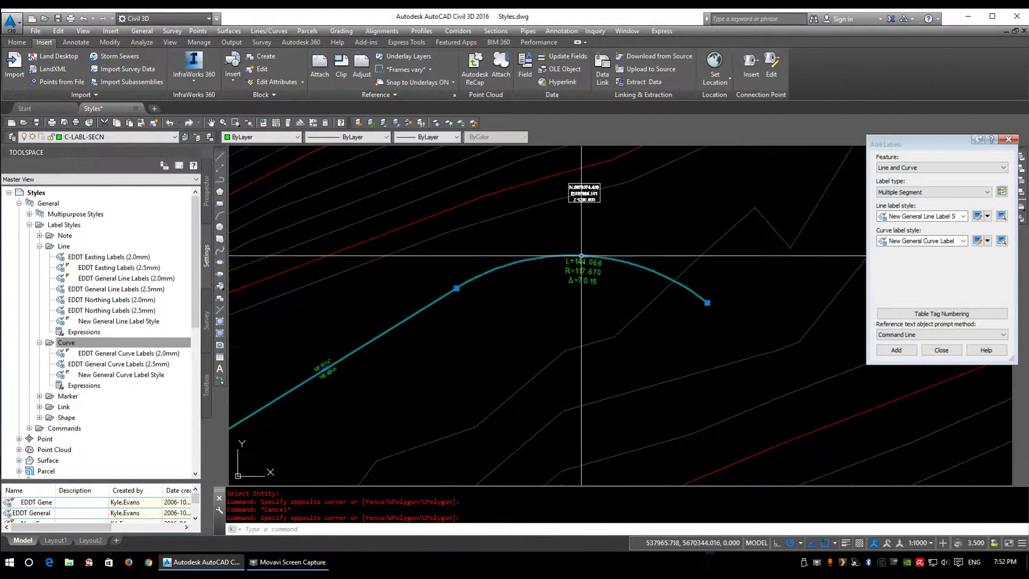
pyautogui.moveTo(598, 273); pyautogui.dragTo(646, 201, button='middle')
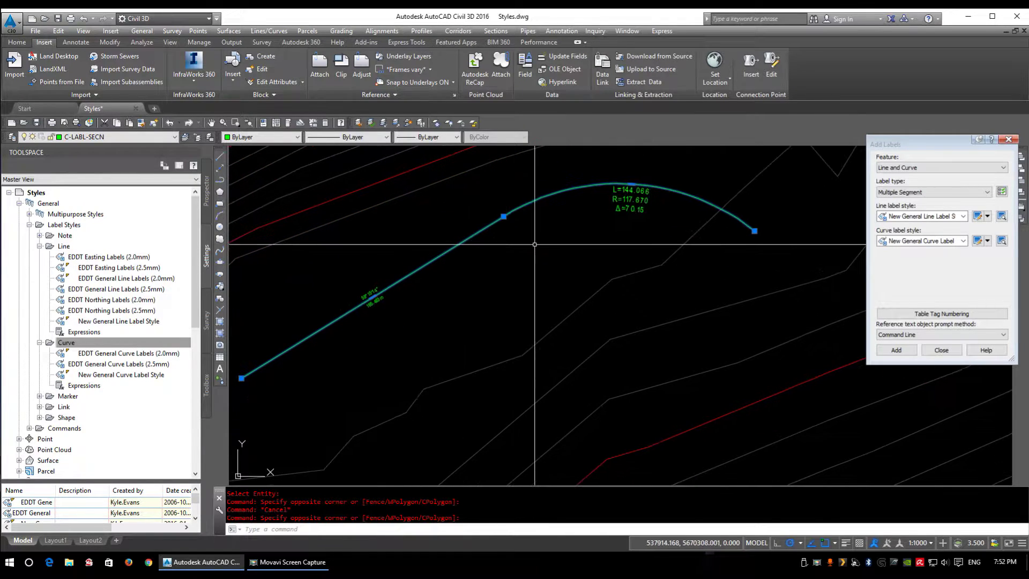
pyautogui.moveTo(533, 244); pyautogui.dragTo(491, 302, button='middle')
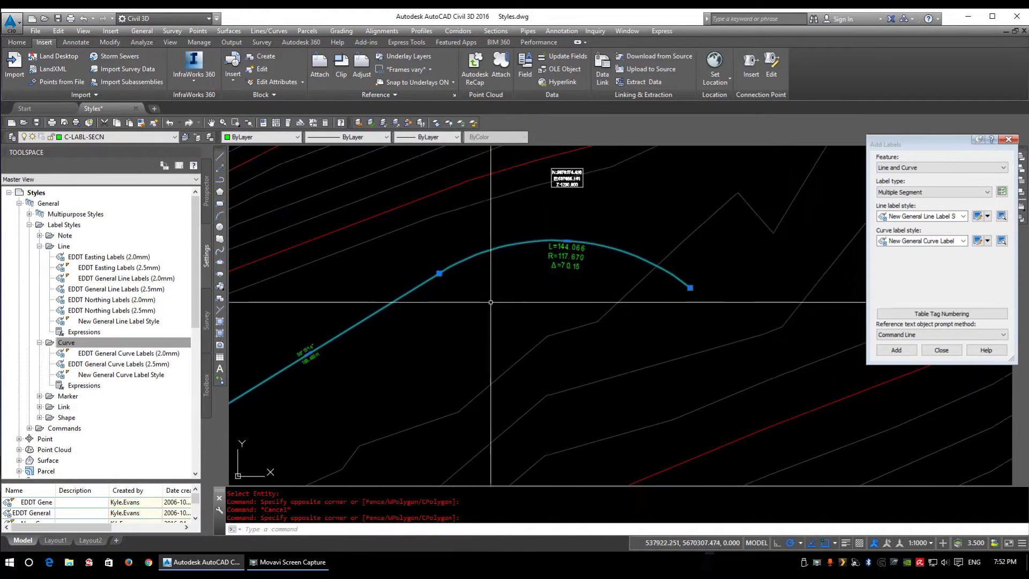
pyautogui.click(690, 288)
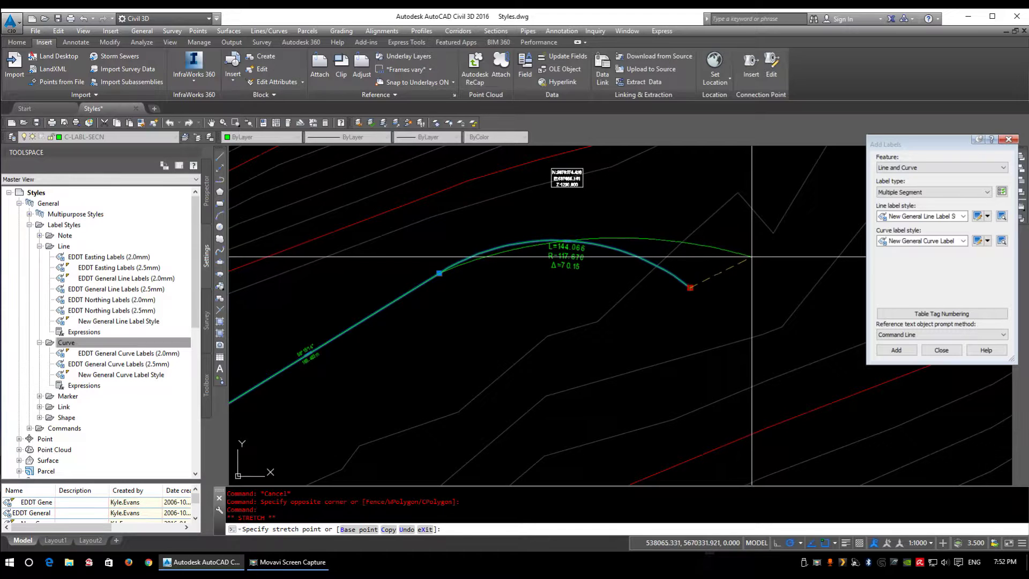
pyautogui.click(805, 247)
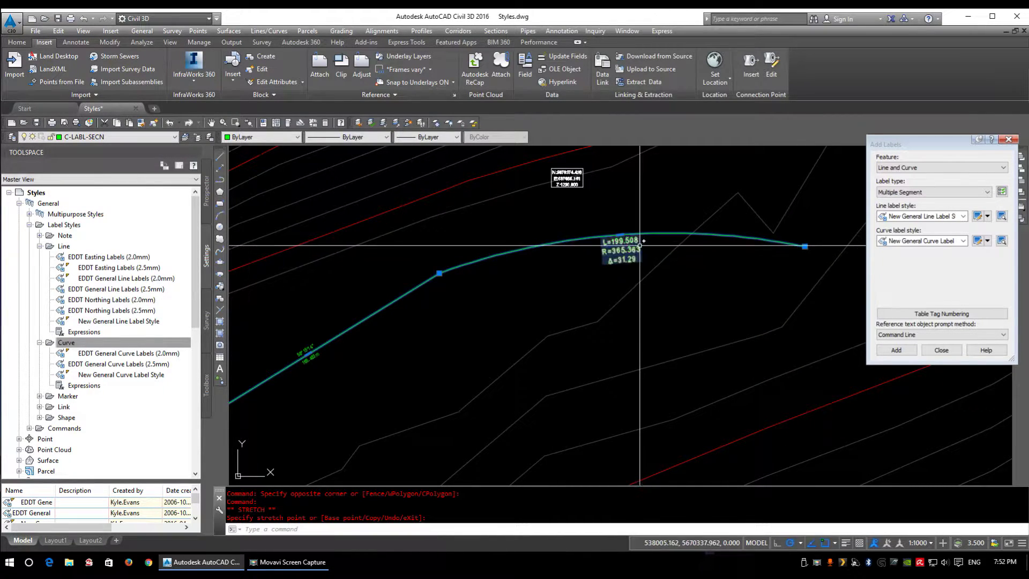
pyautogui.scroll(2, 413, 258)
pyautogui.press('Escape')
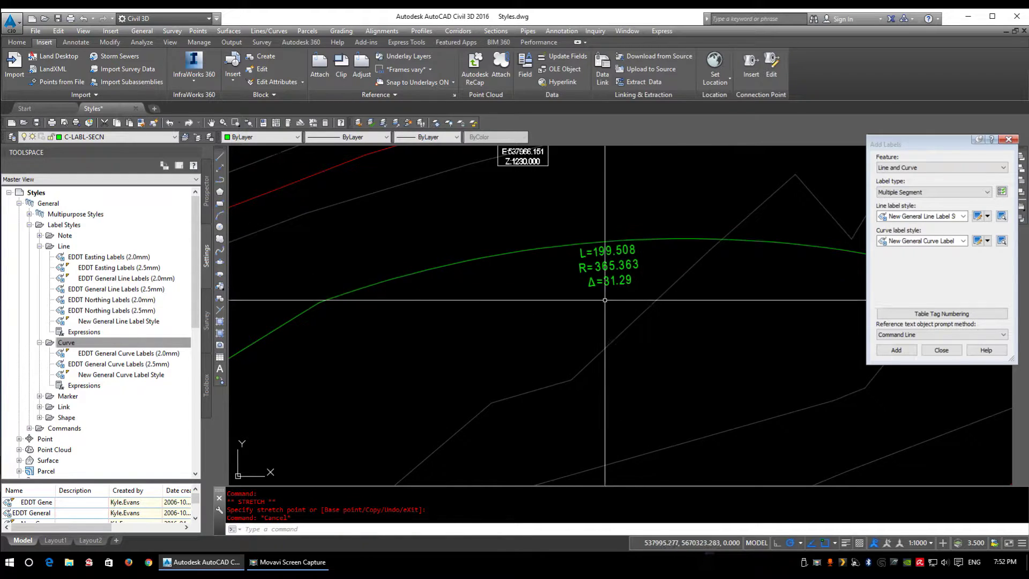
pyautogui.click(618, 242)
pyautogui.press('Escape')
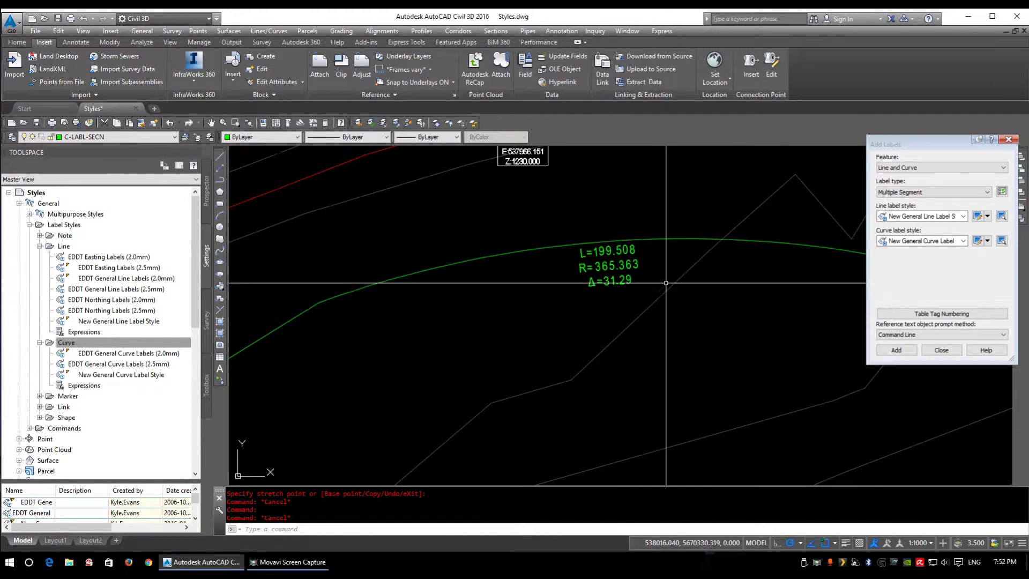
# Stretch the free end of the polyline's straight segment outward, making it about 192 m long, and deselect the polyline
pyautogui.scroll(-4, 617, 282)
pyautogui.scroll(2, 425, 360)
pyautogui.moveTo(425, 360); pyautogui.dragTo(494, 290, button='middle')
pyautogui.click(493, 289)
pyautogui.click(394, 273)
pyautogui.click(353, 339)
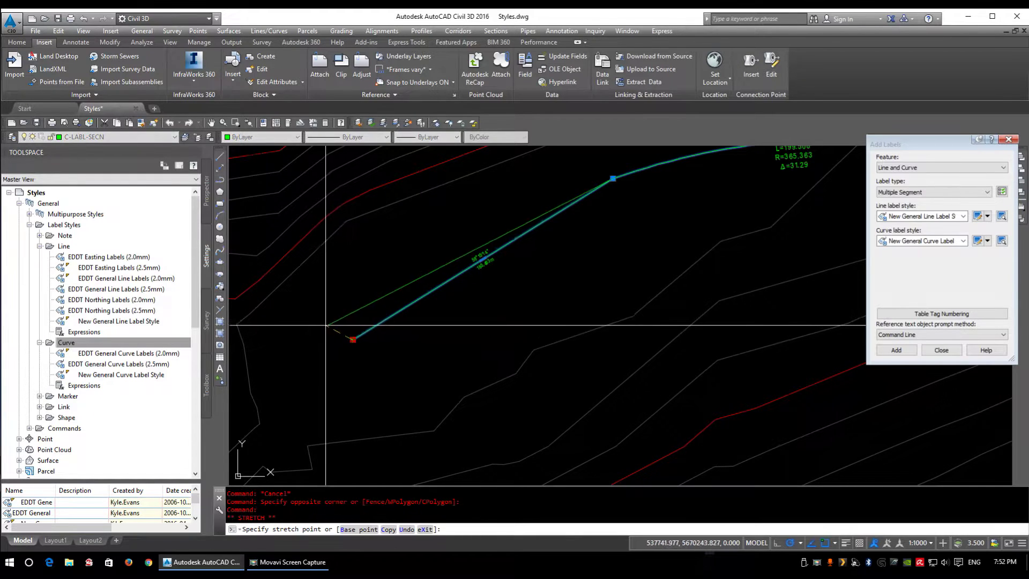
pyautogui.click(287, 307)
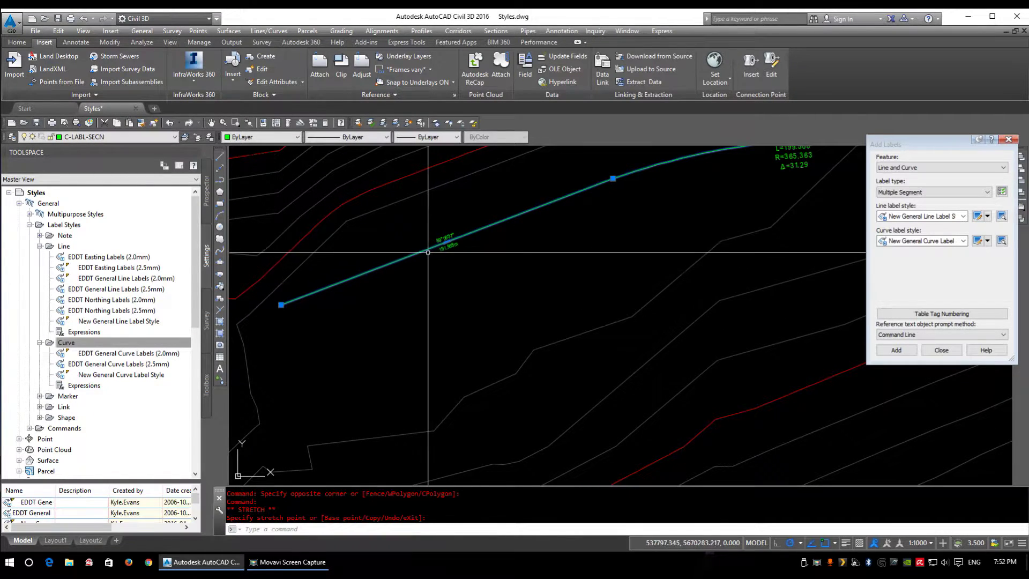
pyautogui.scroll(5, 482, 236)
pyautogui.press('Escape')
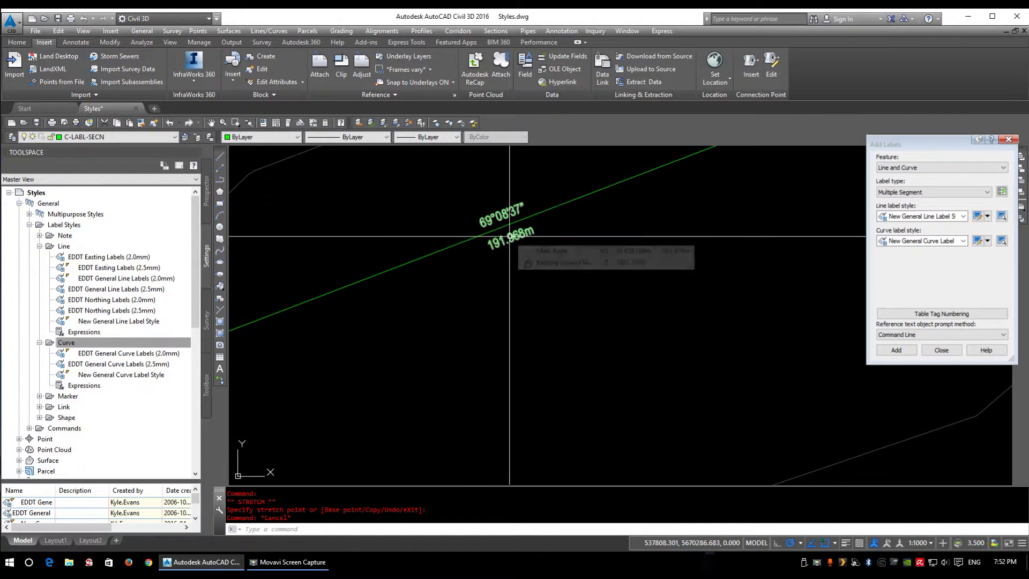
# Open New General Curve Label Style for editing and review its dragged state settings and the Table Tag contents
pyautogui.rightClick(108, 378)
pyautogui.click(138, 383)
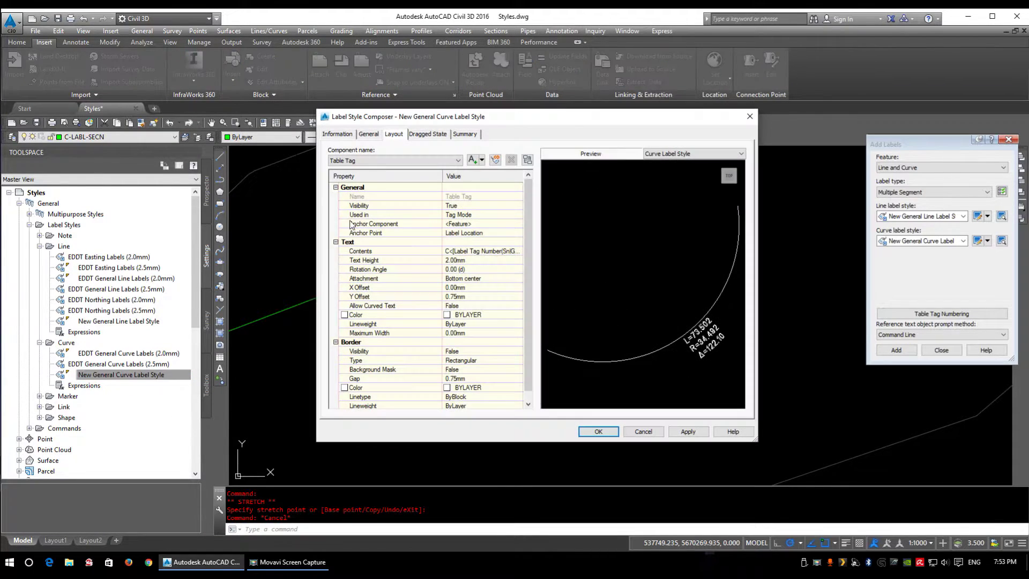
pyautogui.click(422, 135)
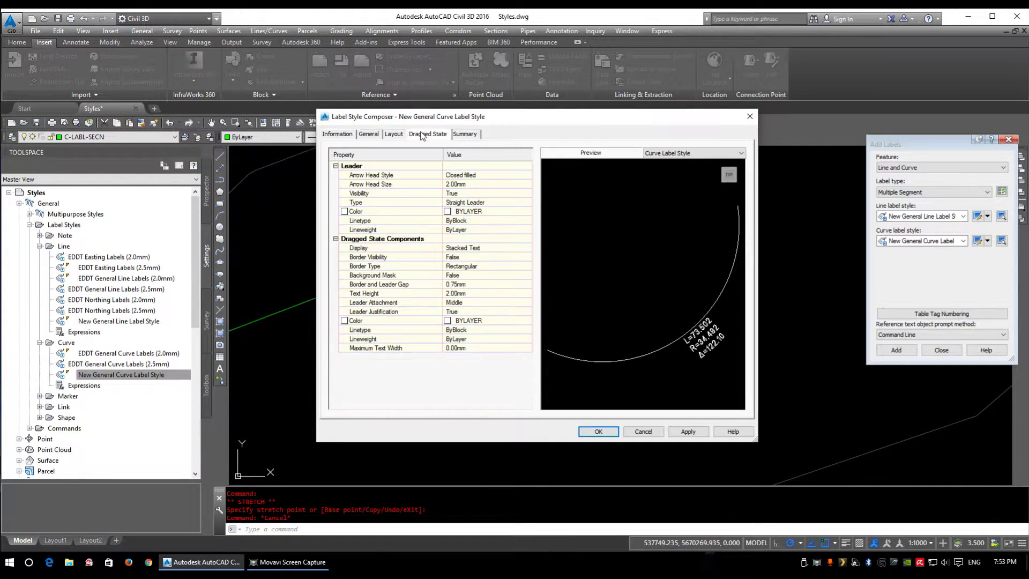
pyautogui.click(391, 134)
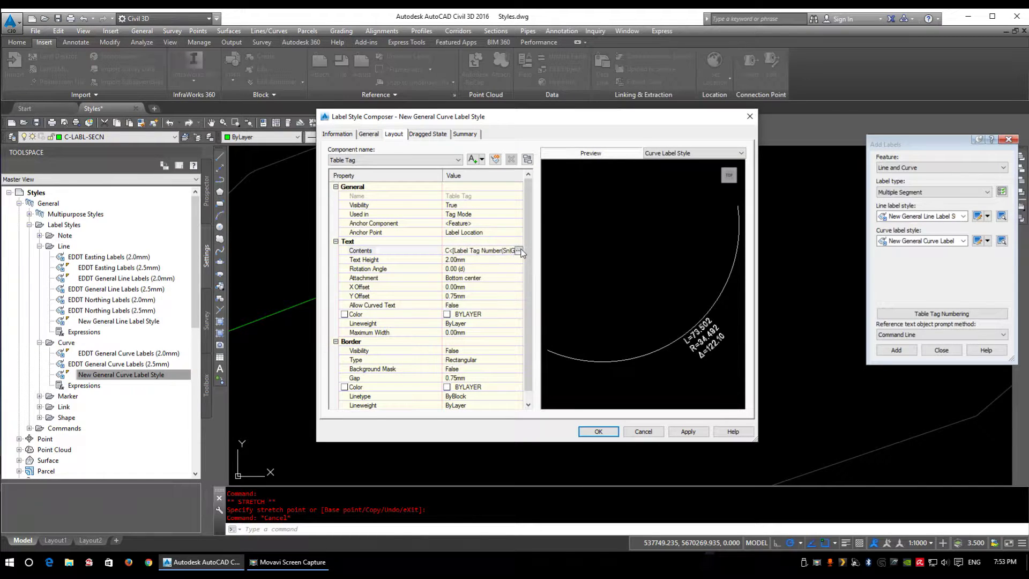
pyautogui.click(518, 251)
pyautogui.click(761, 417)
# Review the properties available for the Distance and Radius component's contents, and close the curve style without changes
pyautogui.click(364, 160)
pyautogui.click(364, 169)
pyautogui.click(518, 251)
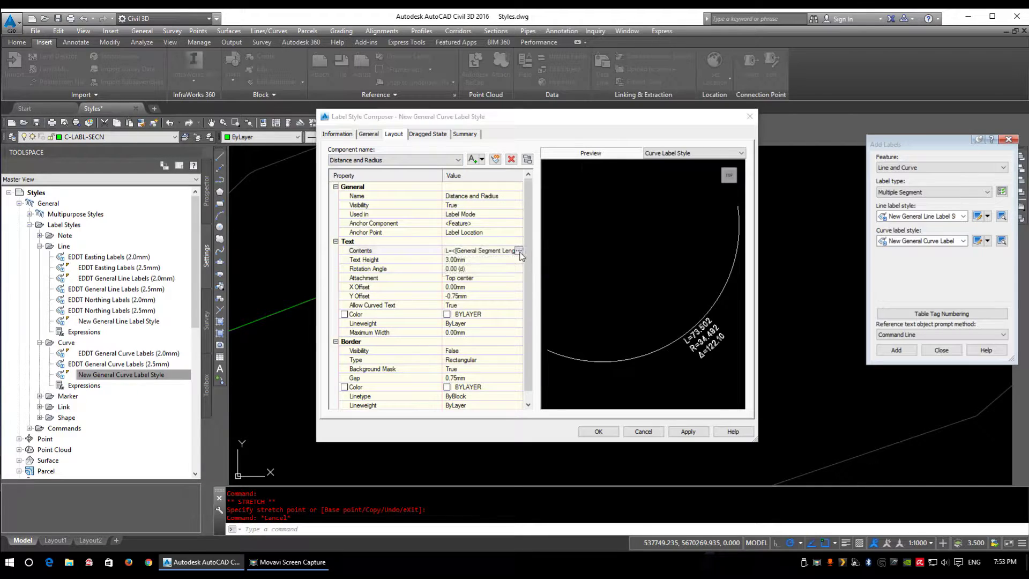
pyautogui.click(336, 179)
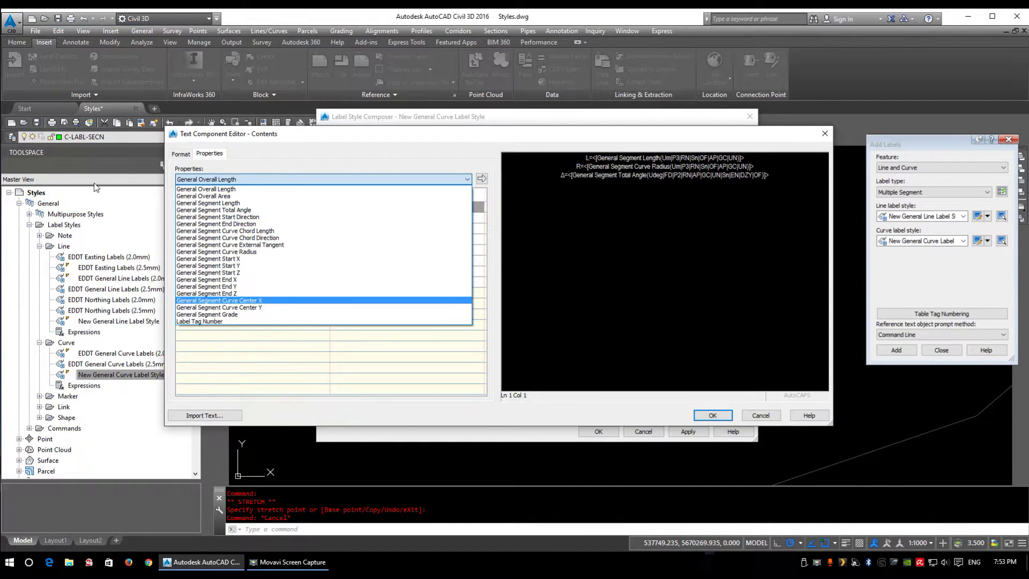
pyautogui.click(756, 417)
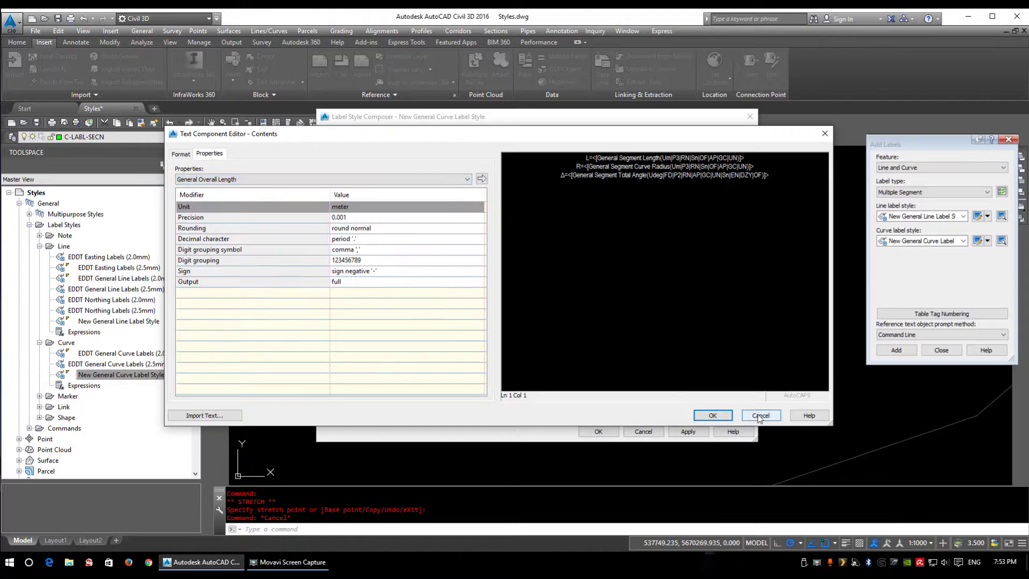
pyautogui.click(760, 416)
pyautogui.click(648, 433)
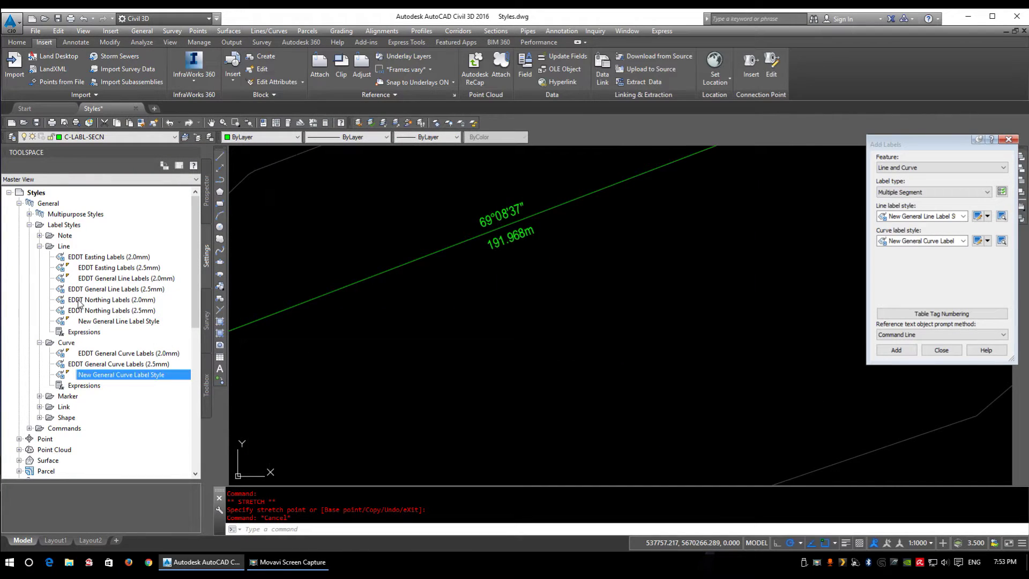
# Open New General Line Label Style, review the properties available for the Distance component's contents, and close it without changes
pyautogui.rightClick(129, 322)
pyautogui.click(156, 328)
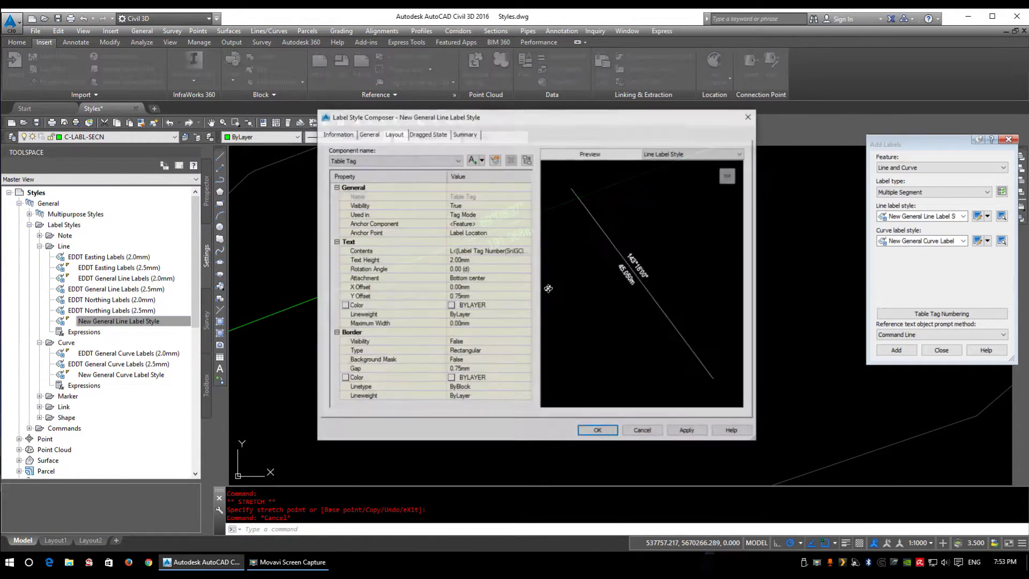
pyautogui.click(411, 160)
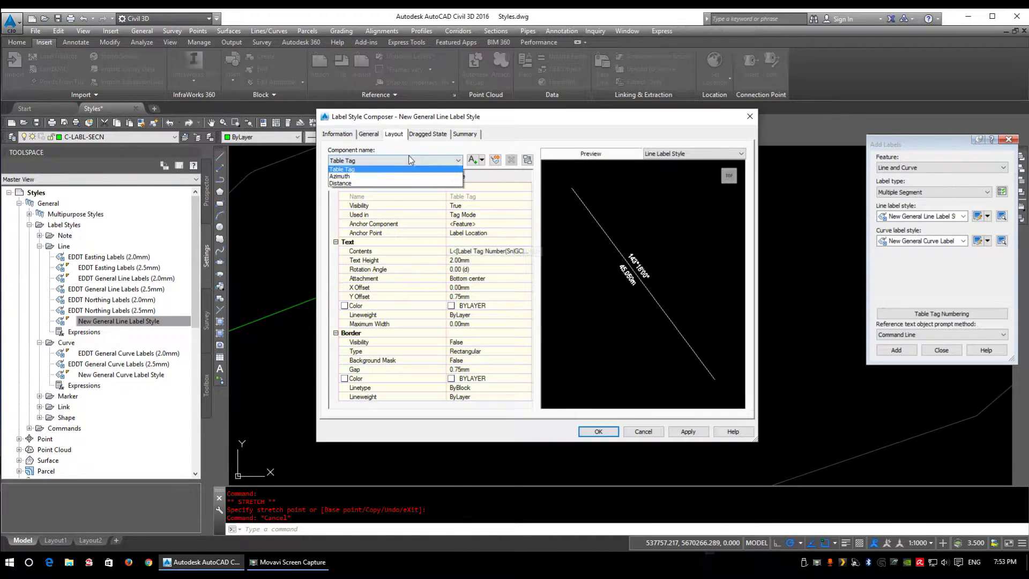
pyautogui.click(341, 184)
pyautogui.click(527, 252)
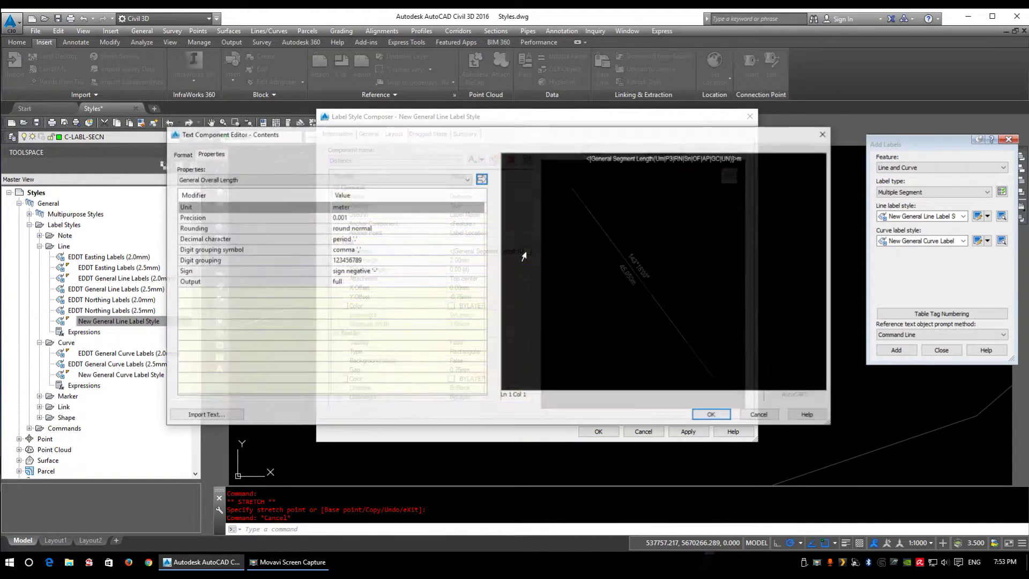
pyautogui.click(289, 183)
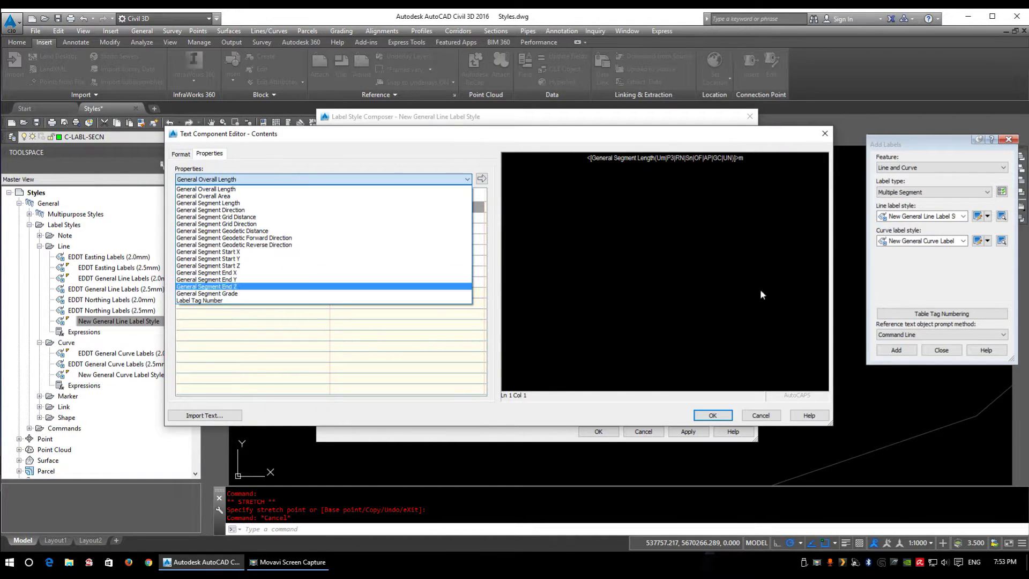
pyautogui.click(760, 402)
pyautogui.click(760, 416)
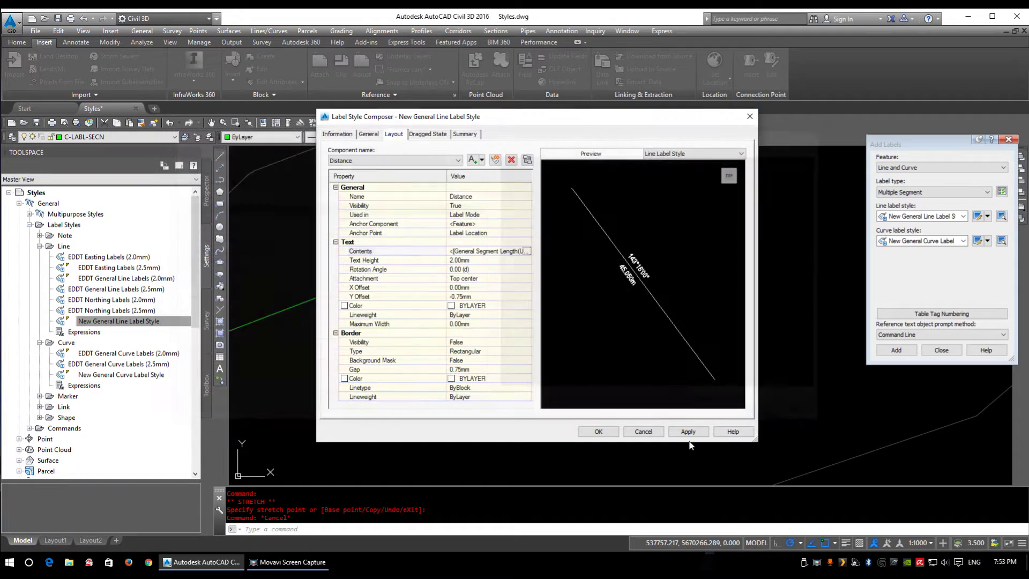
pyautogui.click(642, 431)
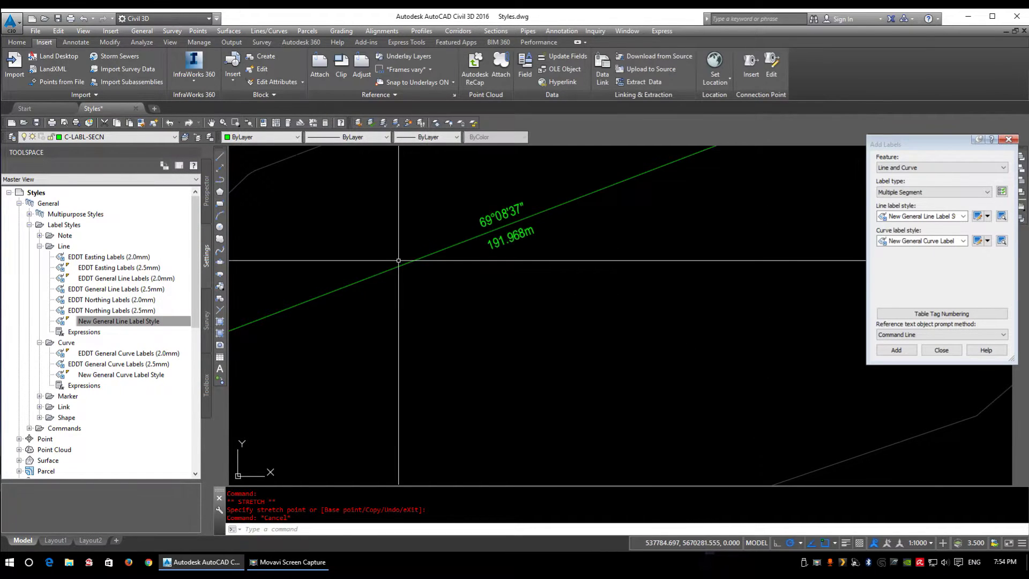
# Set the label type to Single Segment with New General Line Label Style for lines and New General Curve Label Style for curves
pyautogui.scroll(-5, 595, 206)
pyautogui.scroll(5, 475, 256)
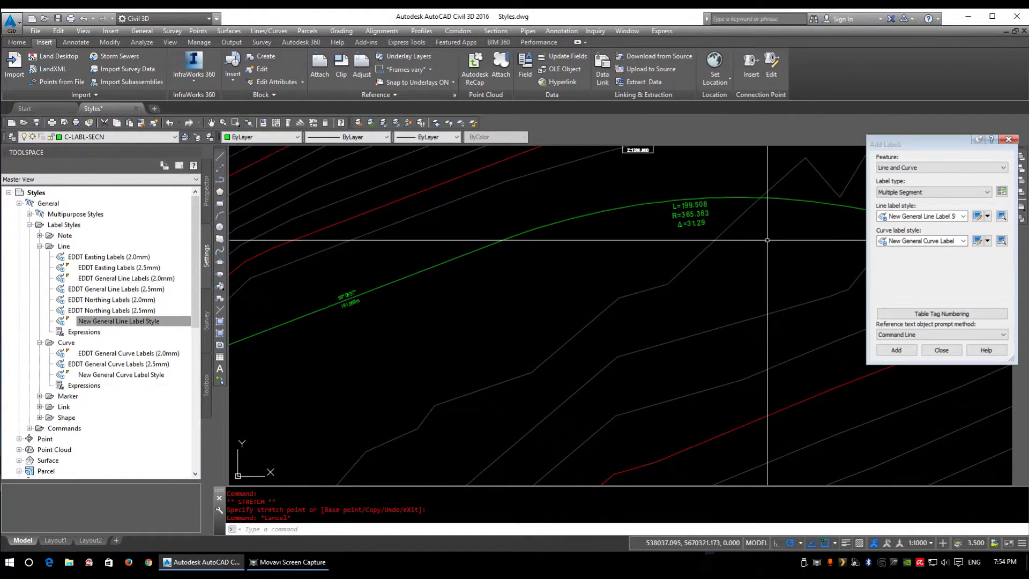
pyautogui.scroll(-5, 546, 227)
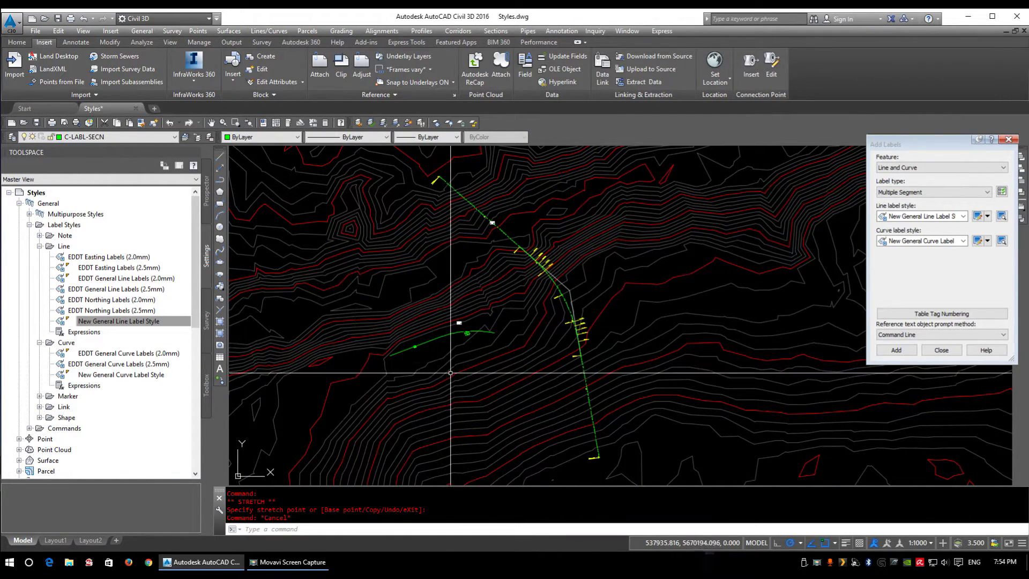
pyautogui.scroll(6, 412, 360)
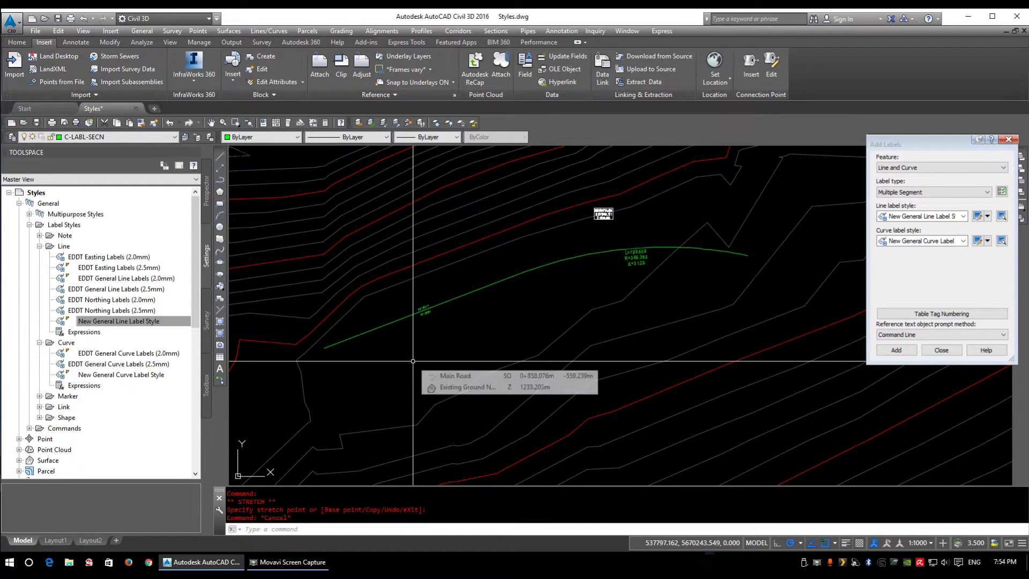
pyautogui.scroll(2, 413, 310)
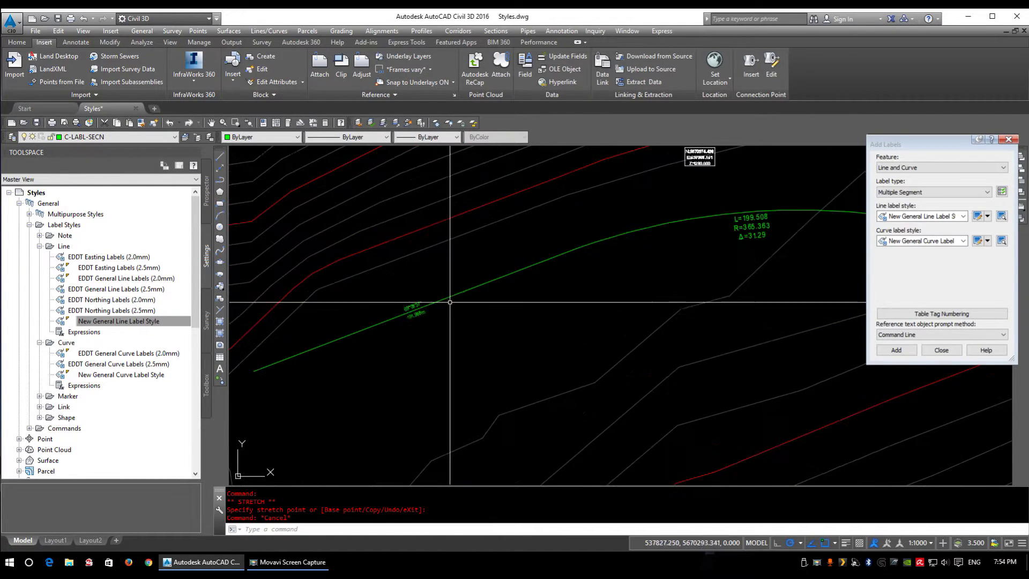
pyautogui.click(933, 192)
pyautogui.click(911, 200)
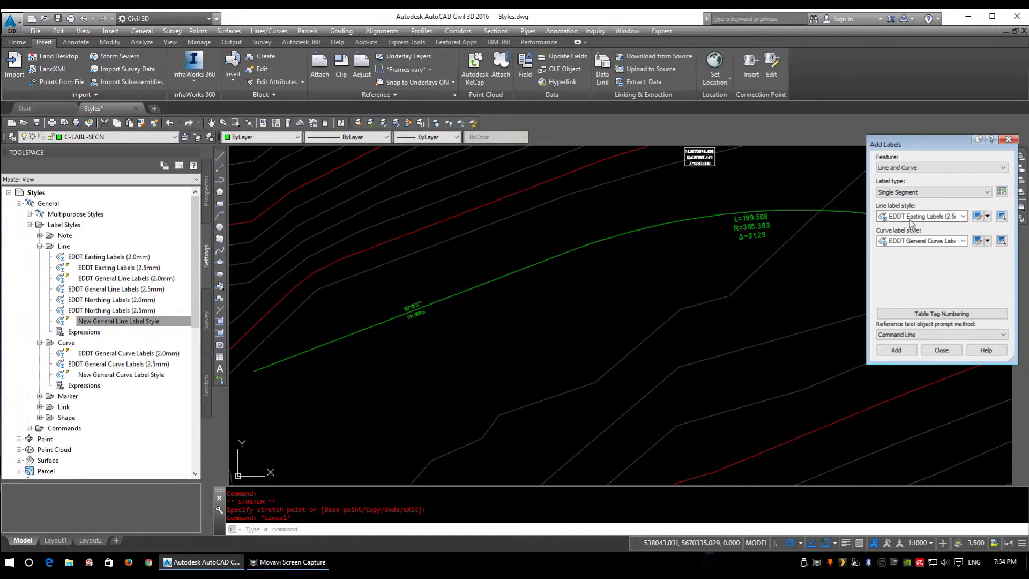
pyautogui.click(909, 216)
pyautogui.click(920, 278)
pyautogui.click(919, 241)
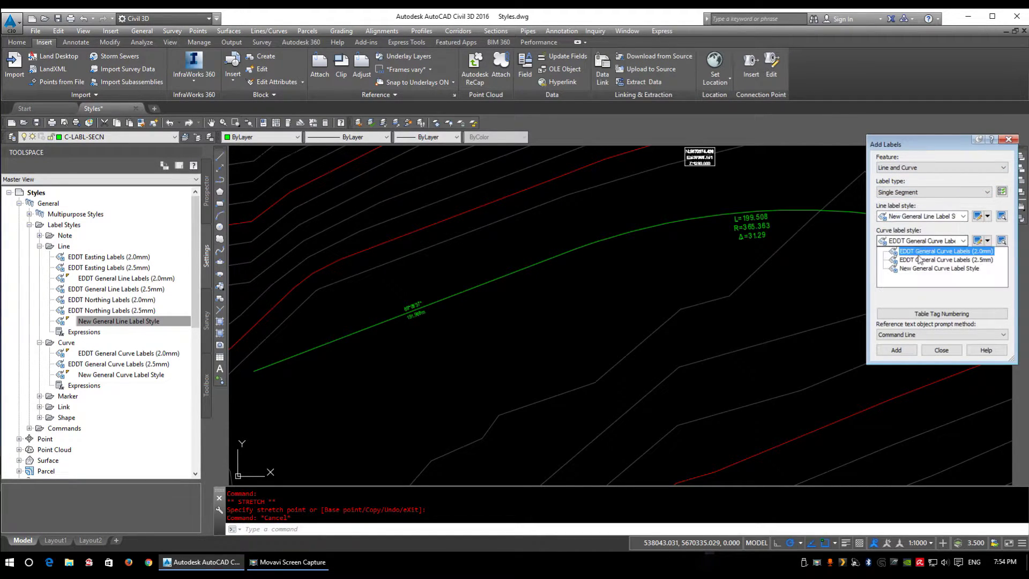
pyautogui.click(922, 269)
# Add four single-segment line labels at different points along the polyline's straight segment
pyautogui.click(896, 350)
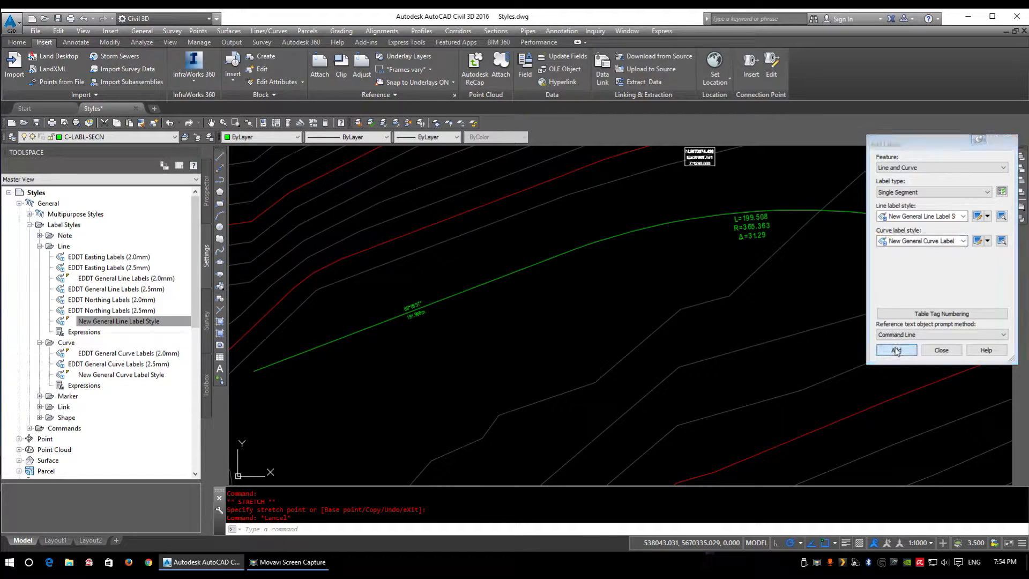
pyautogui.click(519, 274)
pyautogui.click(363, 331)
pyautogui.click(299, 352)
pyautogui.click(471, 288)
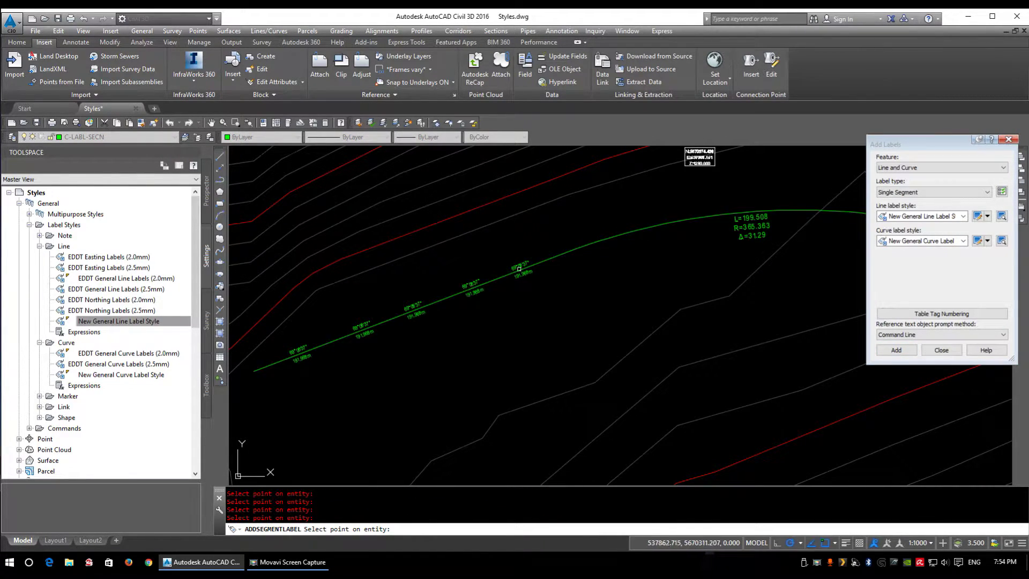
# Add four single-segment curve labels at different points along the polyline's arc and end the labelling command
pyautogui.click(581, 249)
pyautogui.click(580, 248)
pyautogui.click(671, 222)
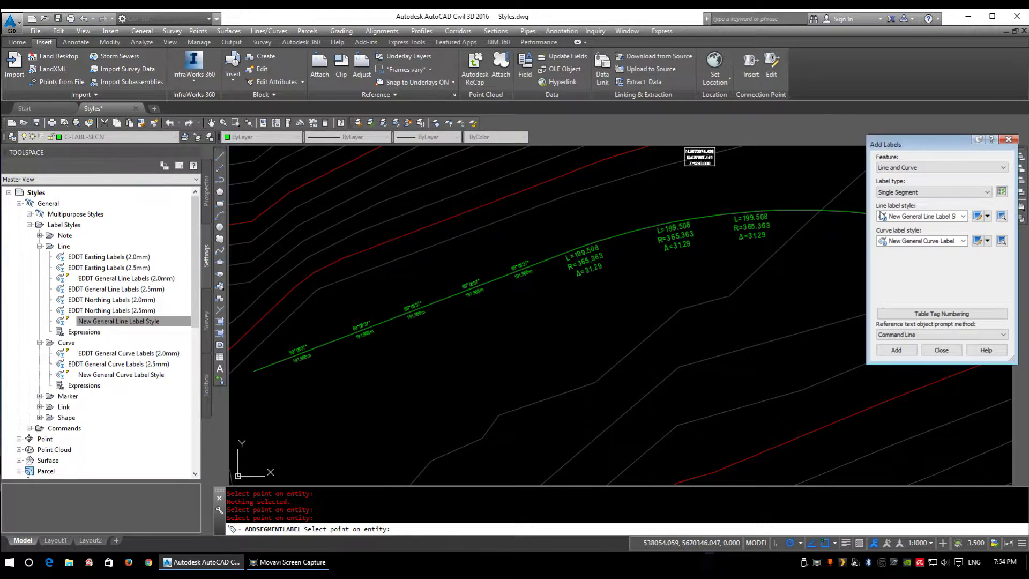
pyautogui.moveTo(563, 222); pyautogui.dragTo(188, 250, button='middle')
pyautogui.click(437, 239)
pyautogui.click(512, 246)
pyautogui.scroll(-3, 268, 423)
pyautogui.press('Escape')
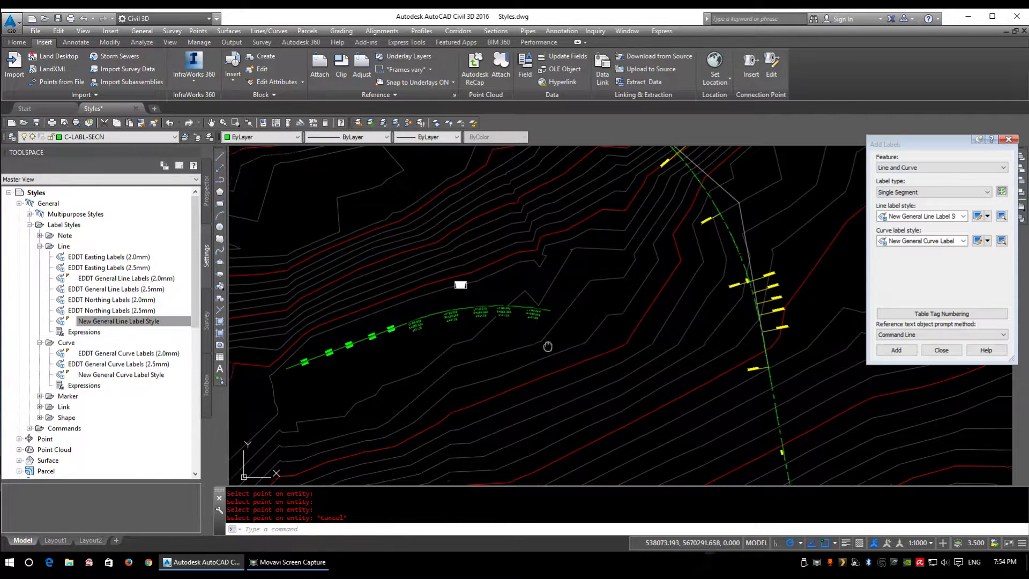
pyautogui.scroll(5, 432, 362)
pyautogui.scroll(-3, 498, 257)
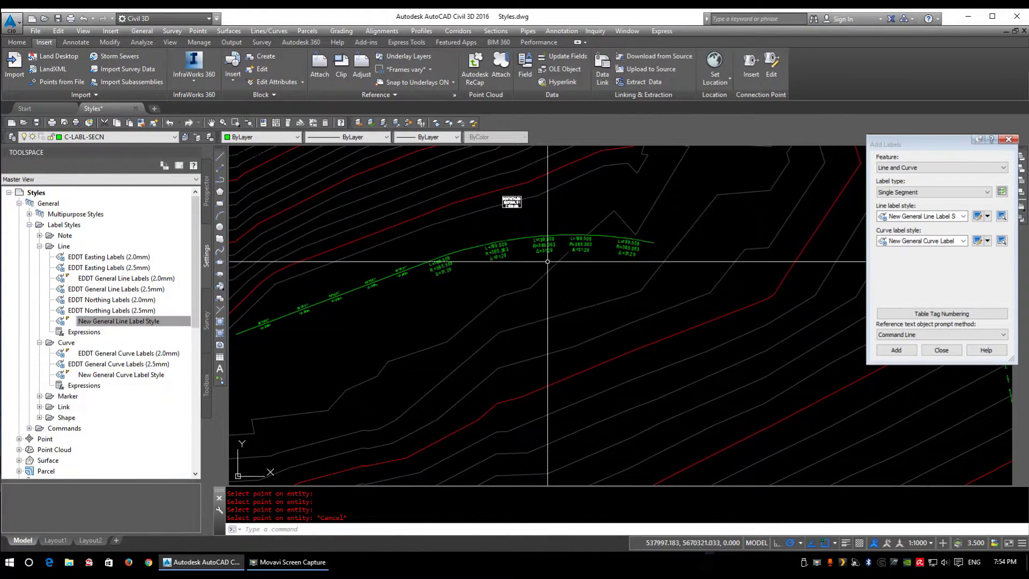
# Collapse the Line and Curve label styles and look through the Marker, Link and Shape label style collections
pyautogui.click(40, 247)
pyautogui.click(40, 258)
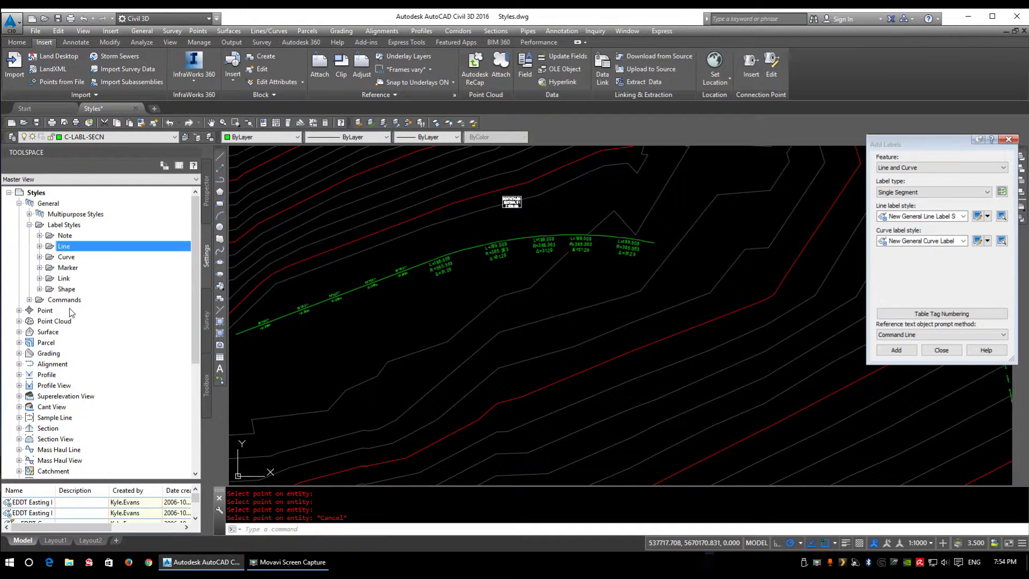
pyautogui.doubleClick(68, 269)
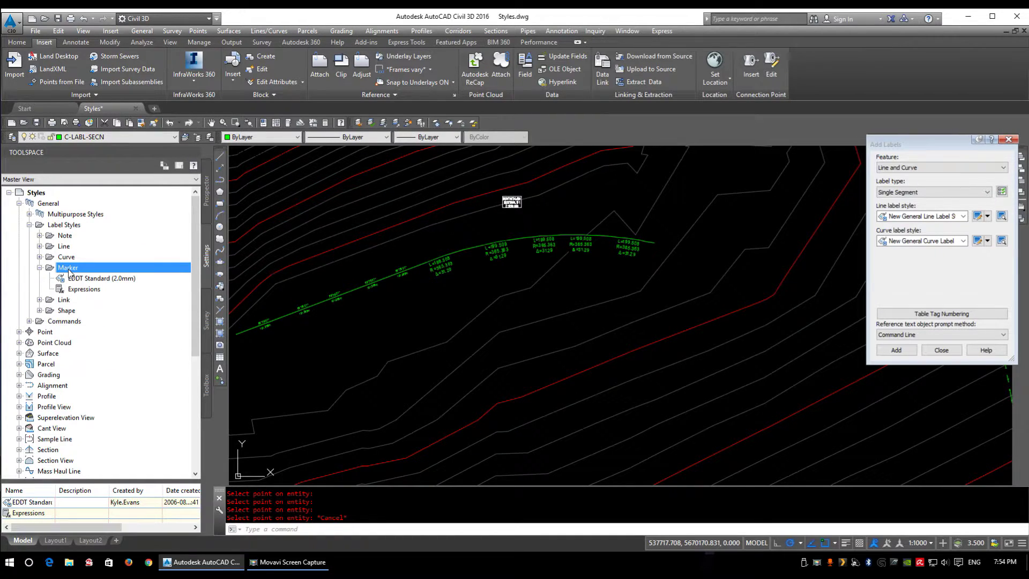
pyautogui.doubleClick(68, 270)
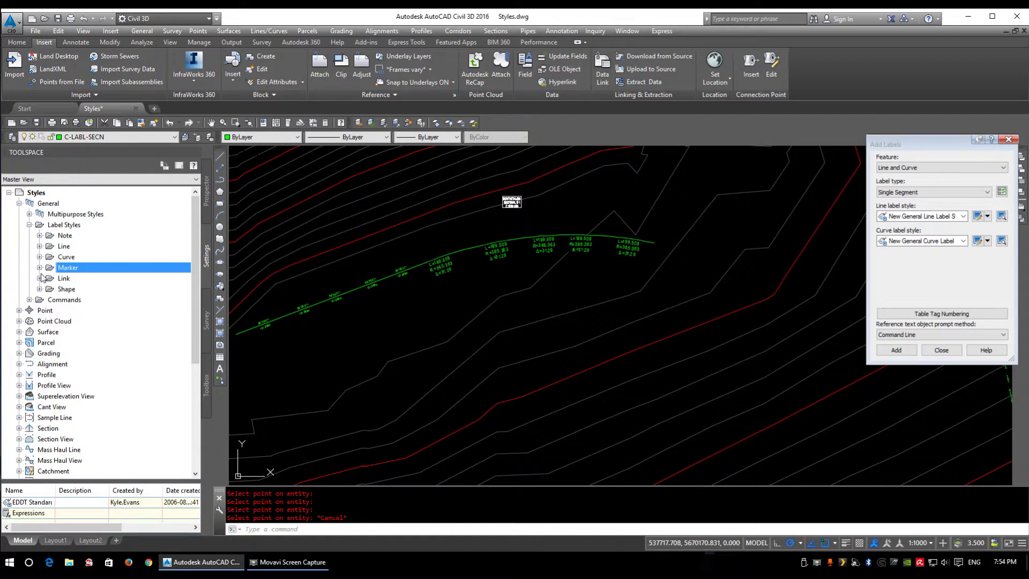
pyautogui.doubleClick(53, 279)
pyautogui.doubleClick(65, 278)
pyautogui.click(67, 290)
pyautogui.doubleClick(68, 290)
pyautogui.doubleClick(68, 290)
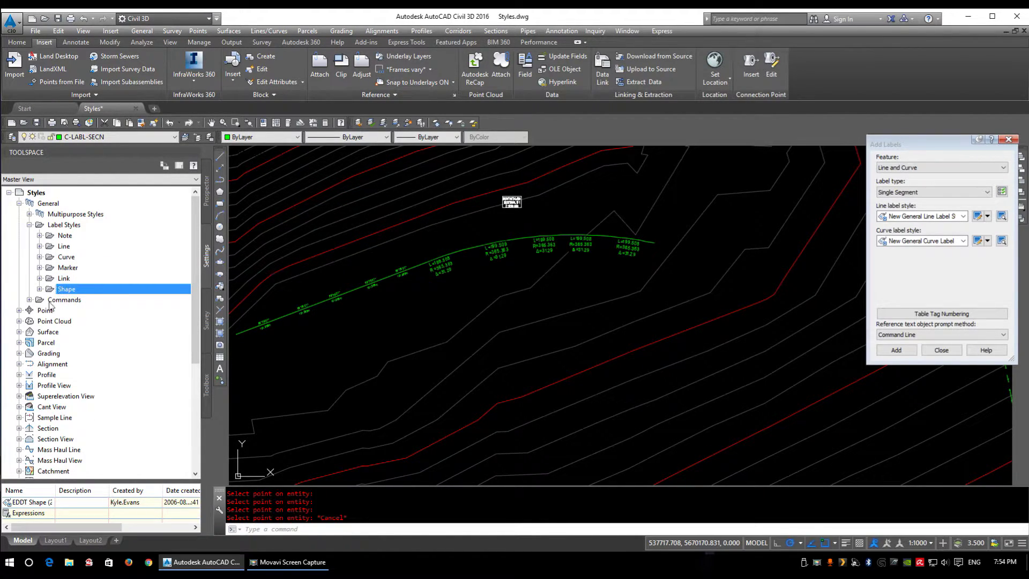
pyautogui.click(61, 280)
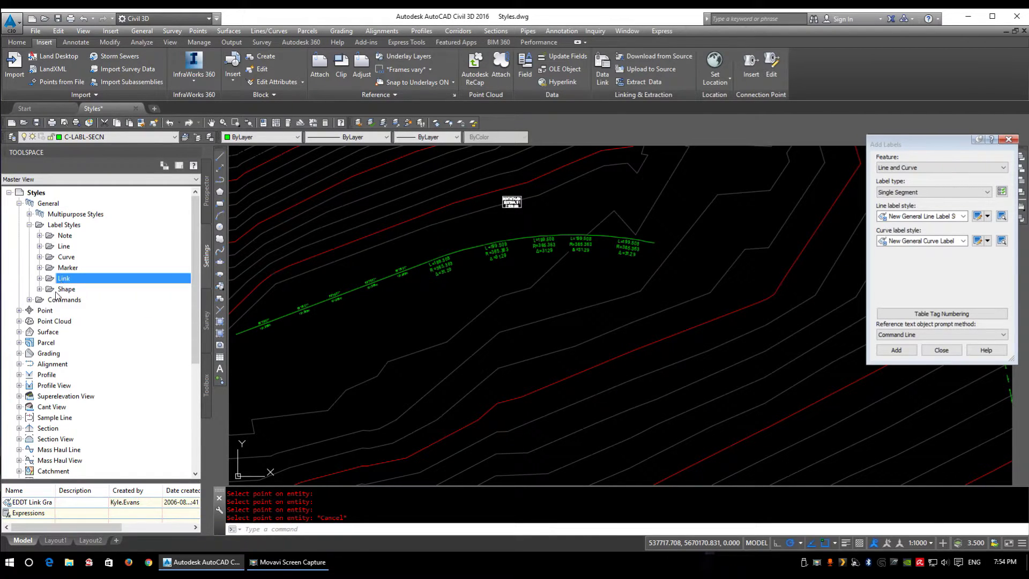
pyautogui.click(57, 293)
# Look through the Point settings, check the EDDT As-Built point style's display settings without changing them, and list the point label styles
pyautogui.scroll(-1, 77, 296)
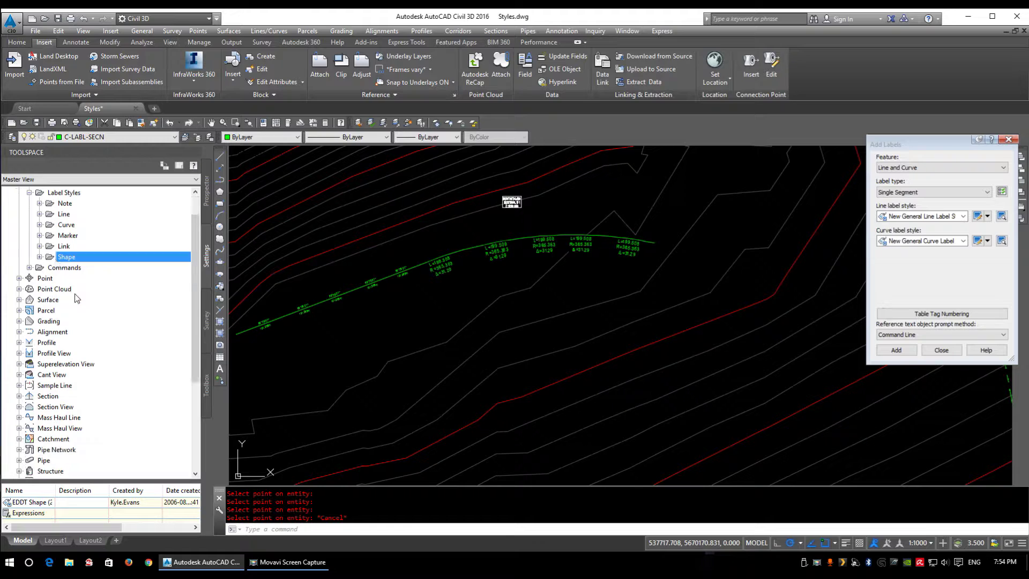
pyautogui.doubleClick(46, 280)
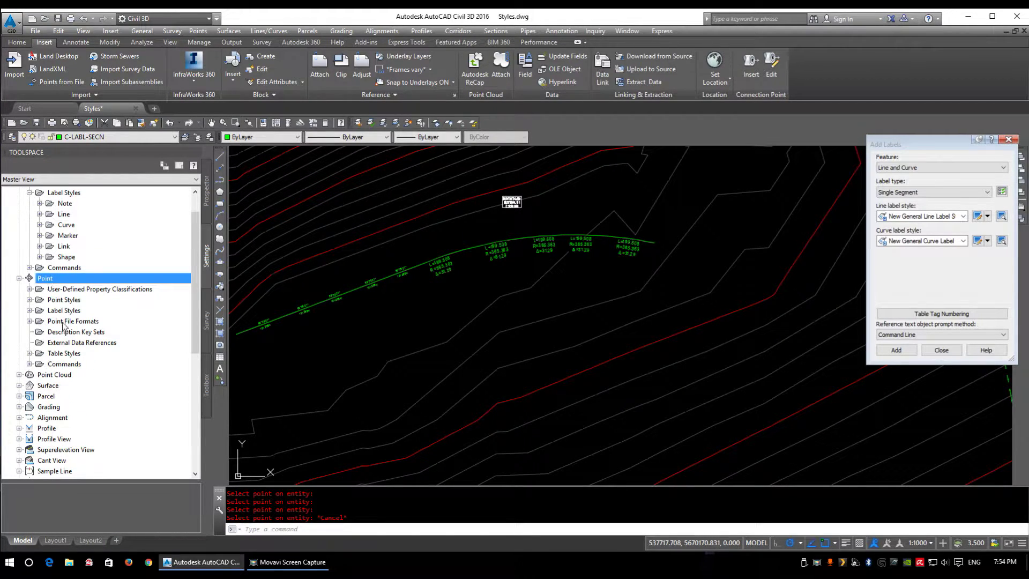
pyautogui.doubleClick(64, 300)
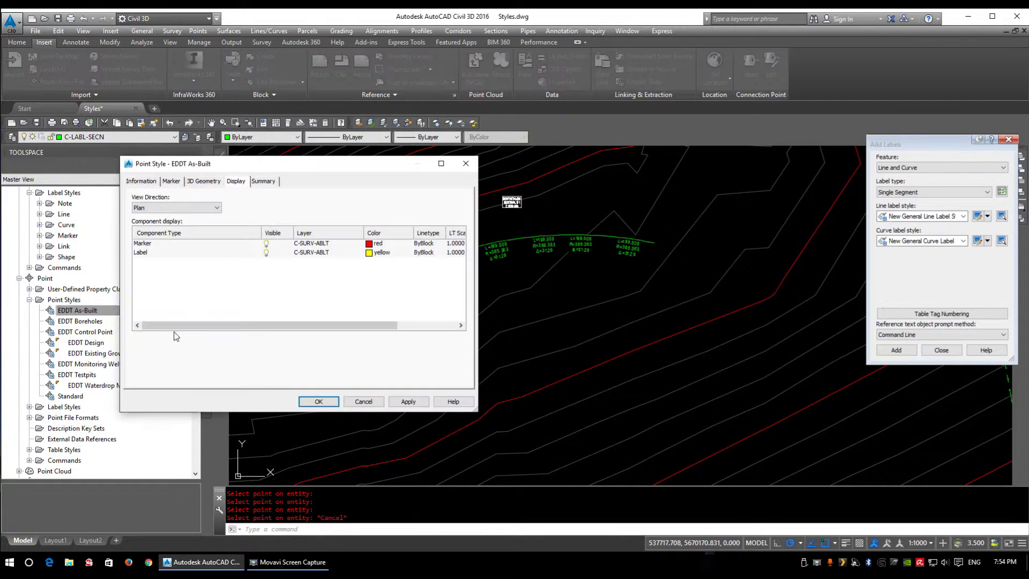
pyautogui.click(369, 400)
pyautogui.doubleClick(63, 300)
pyautogui.doubleClick(64, 310)
pyautogui.scroll(-3, 515, 347)
pyautogui.scroll(-3, 514, 347)
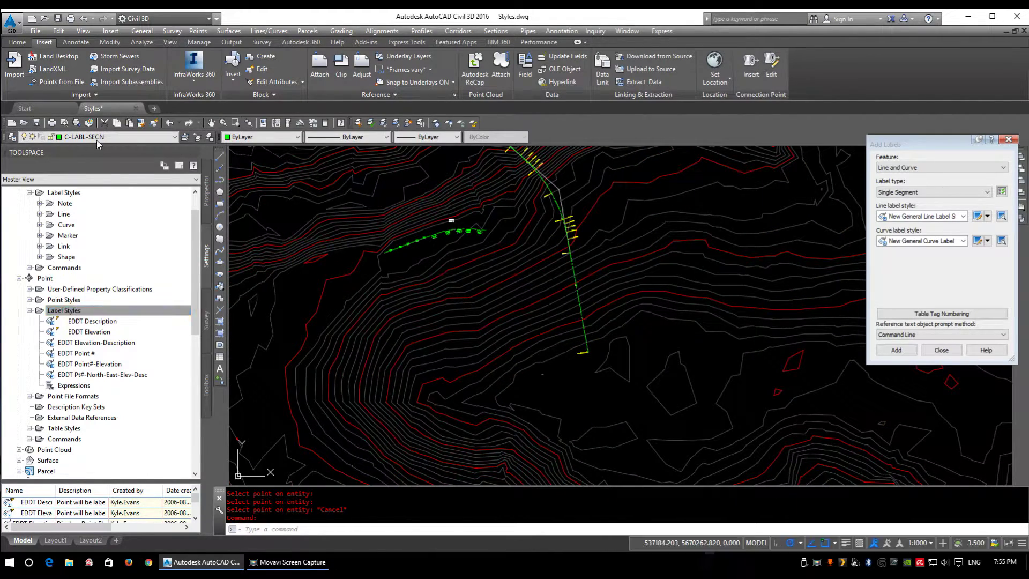
# Thaw the survey layer listed between C-SURV-NWRK and C-SURV-TPIT so the survey points display in the drawing
pyautogui.click(96, 139)
pyautogui.scroll(1, 106, 303)
pyautogui.scroll(7, 105, 303)
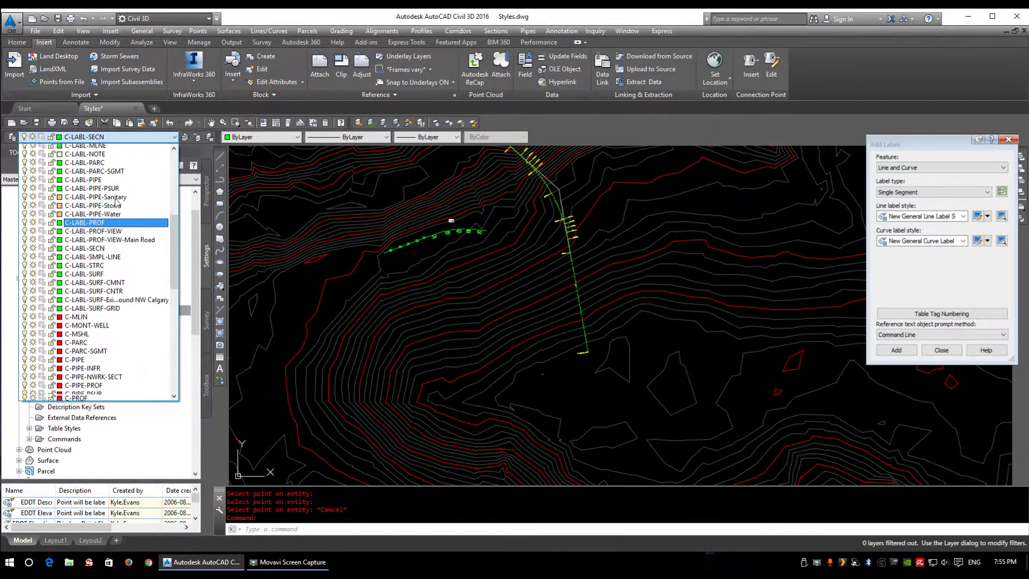
pyautogui.scroll(-9, 114, 311)
pyautogui.moveTo(173, 244); pyautogui.dragTo(173, 336)
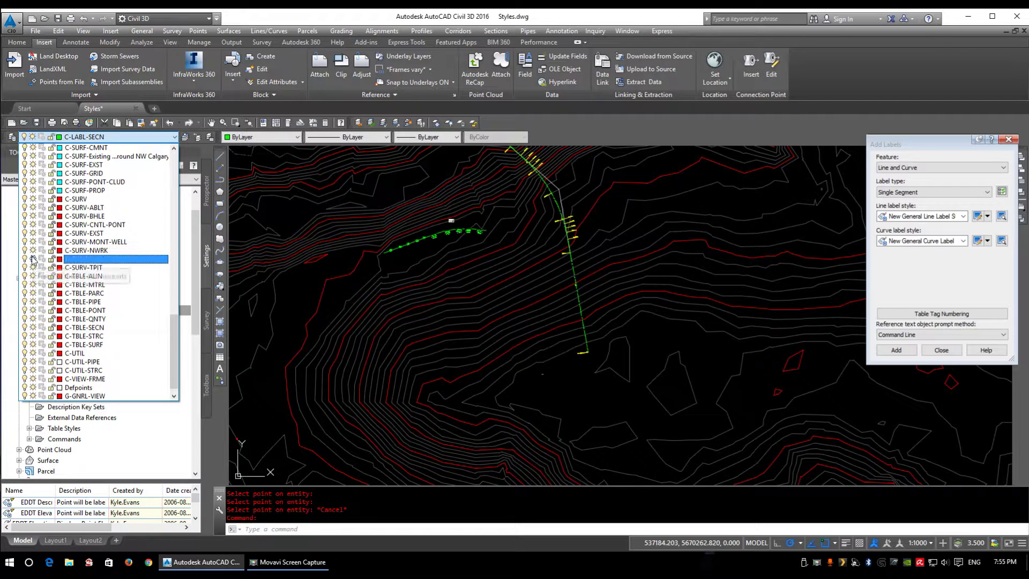
pyautogui.press('Escape')
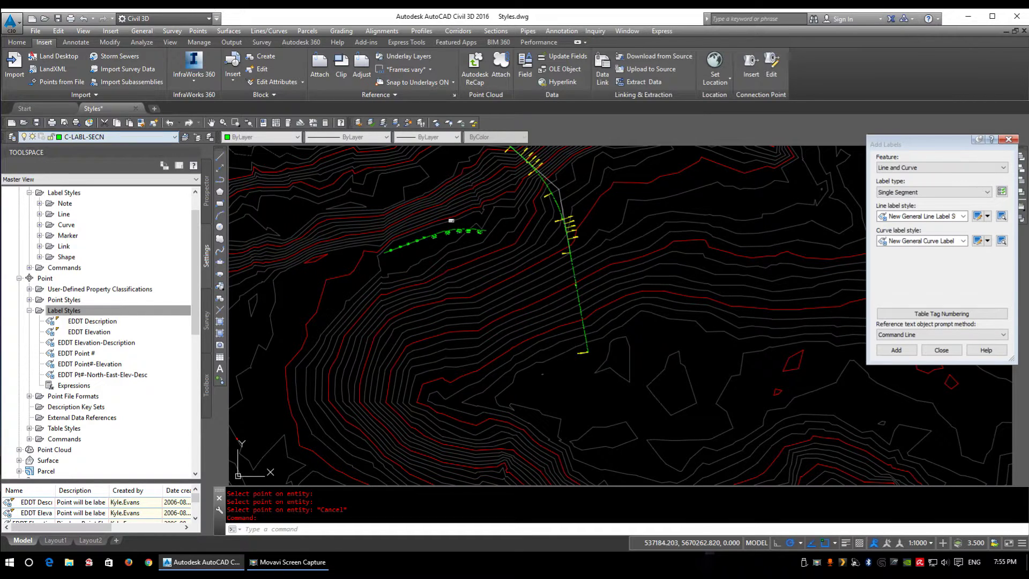
pyautogui.click(461, 329)
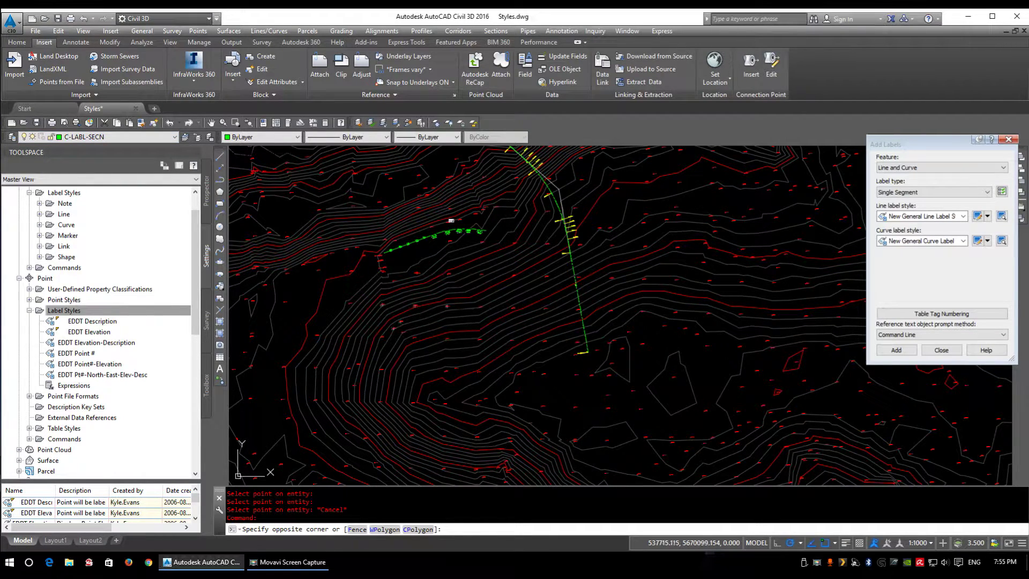
# Examine a single survey point's marker and elevation label up close in the drawing
pyautogui.scroll(6, 408, 275)
pyautogui.click(455, 295)
pyautogui.scroll(5, 632, 289)
pyautogui.moveTo(600, 294)
pyautogui.mouseDown(button='middle')
pyautogui.moveTo(473, 302)
pyautogui.moveTo(390, 282)
pyautogui.mouseUp(button='middle')
pyautogui.press('Escape')
pyautogui.scroll(5, 562, 311)
pyautogui.moveTo(316, 274)
pyautogui.mouseDown(button='middle')
pyautogui.moveTo(539, 354)
pyautogui.moveTo(584, 320)
pyautogui.mouseUp(button='middle')
# Create a new point label style named New Point Label Style and review its general properties before going to its layout
pyautogui.rightClick(63, 310)
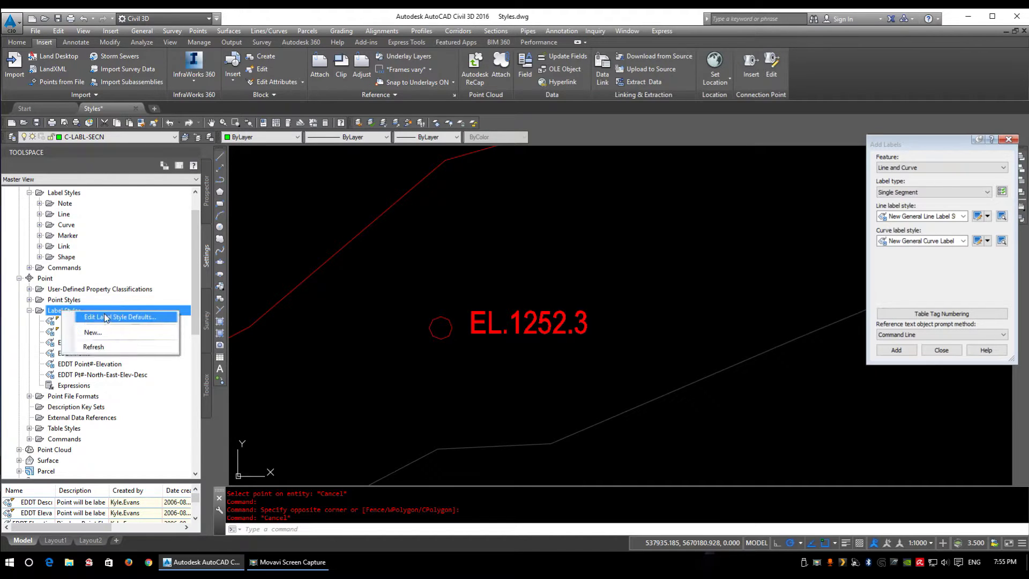
pyautogui.click(96, 335)
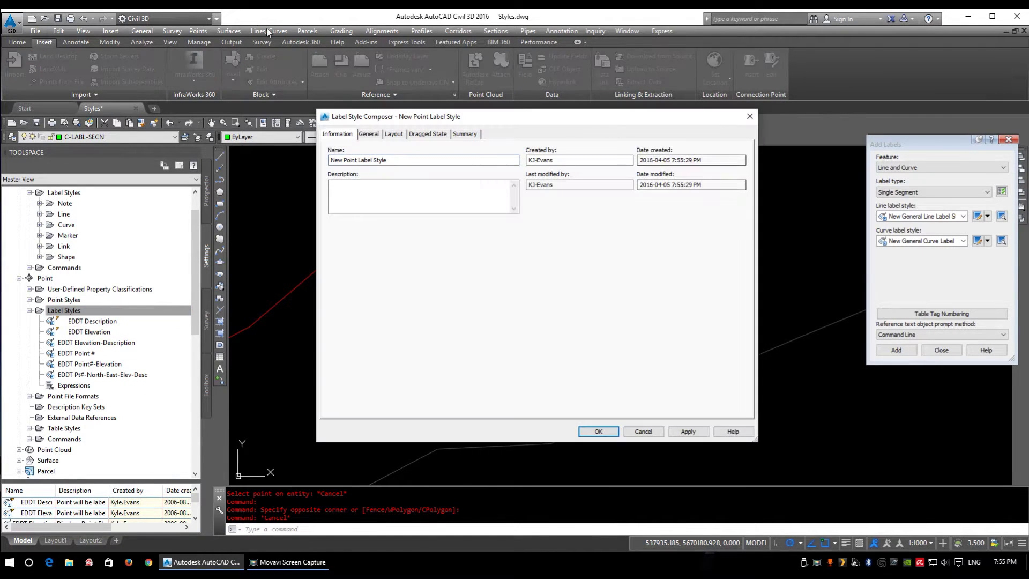
pyautogui.click(369, 134)
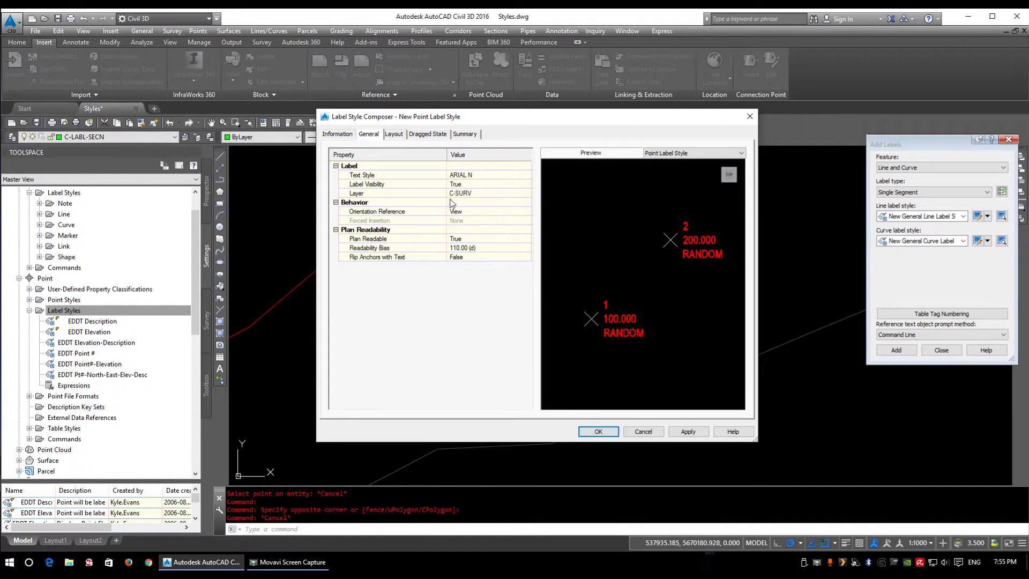
pyautogui.click(402, 136)
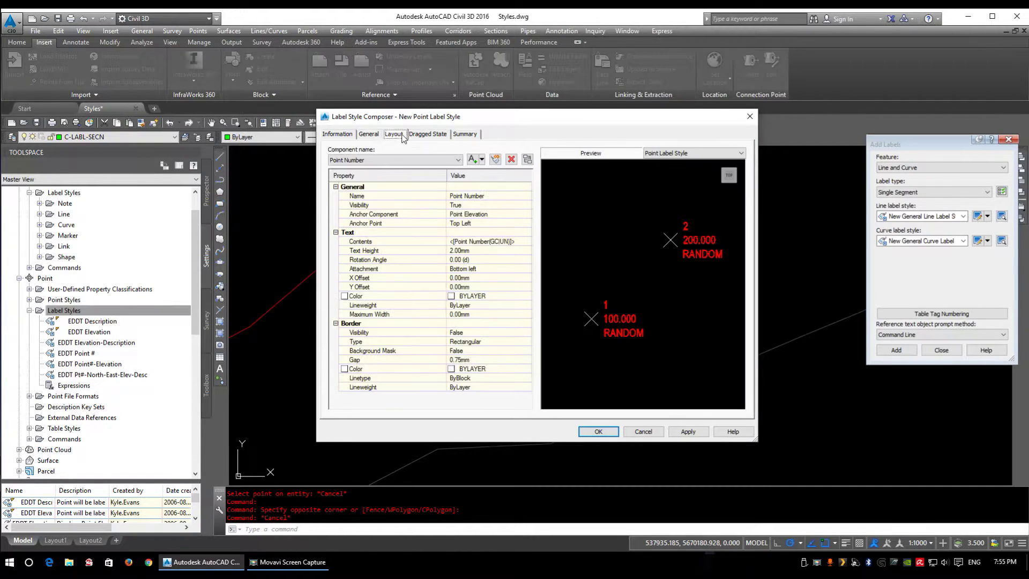
# Review the new point label style's layout components and delete the Point Description and Point Number components
pyautogui.click(388, 161)
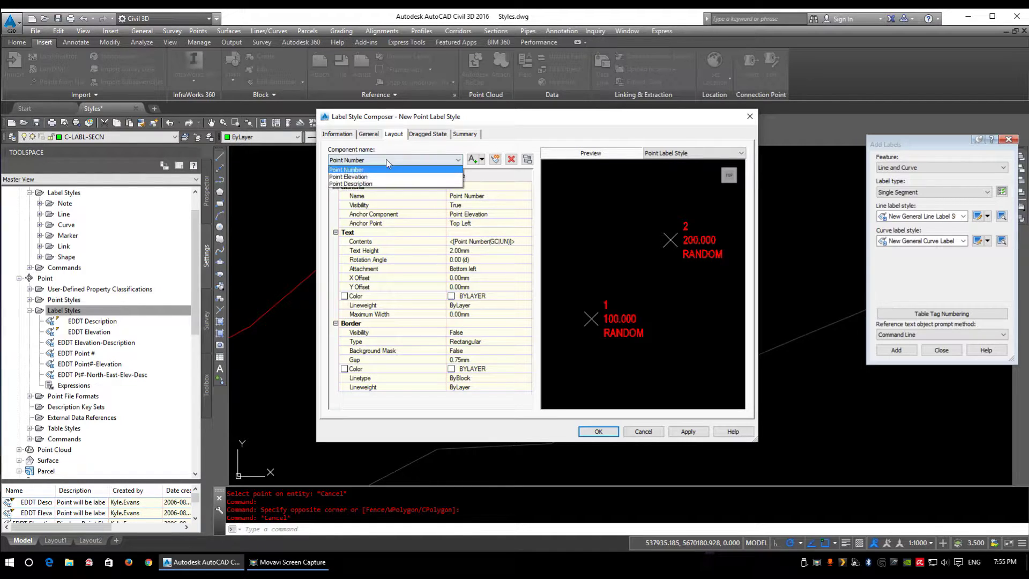
pyautogui.click(355, 169)
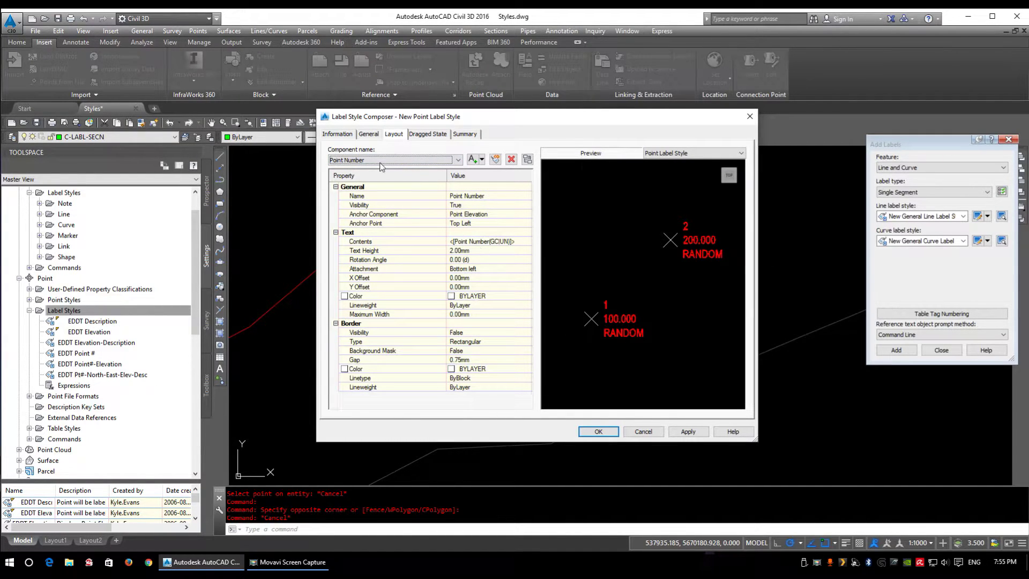
pyautogui.click(412, 160)
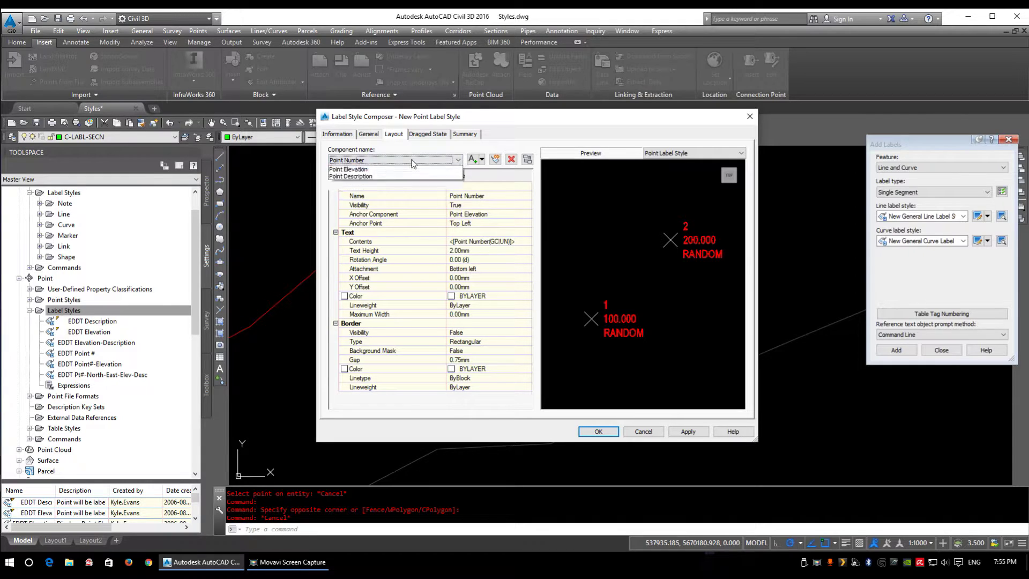
pyautogui.click(347, 176)
pyautogui.click(351, 159)
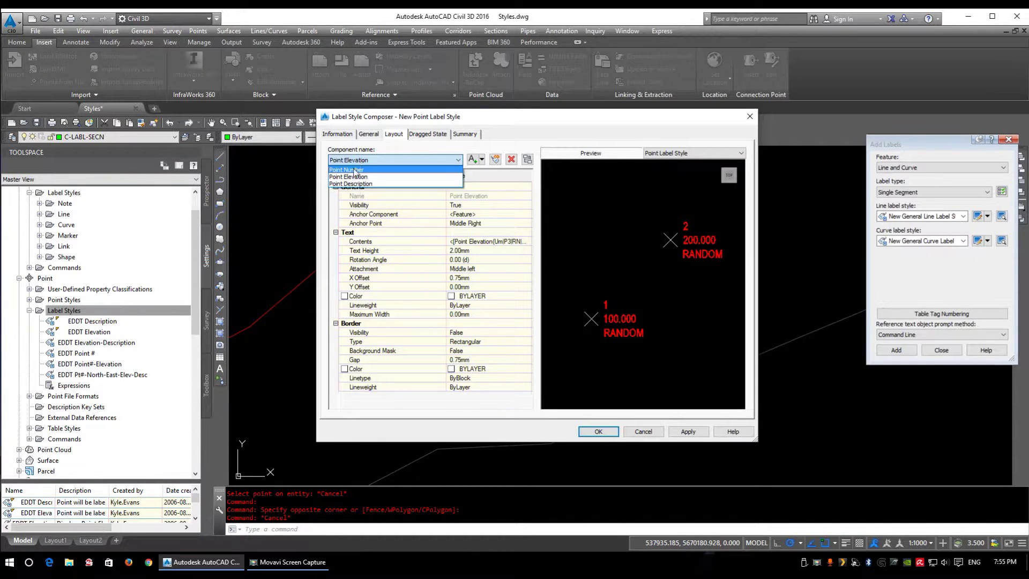
pyautogui.click(351, 183)
pyautogui.click(511, 161)
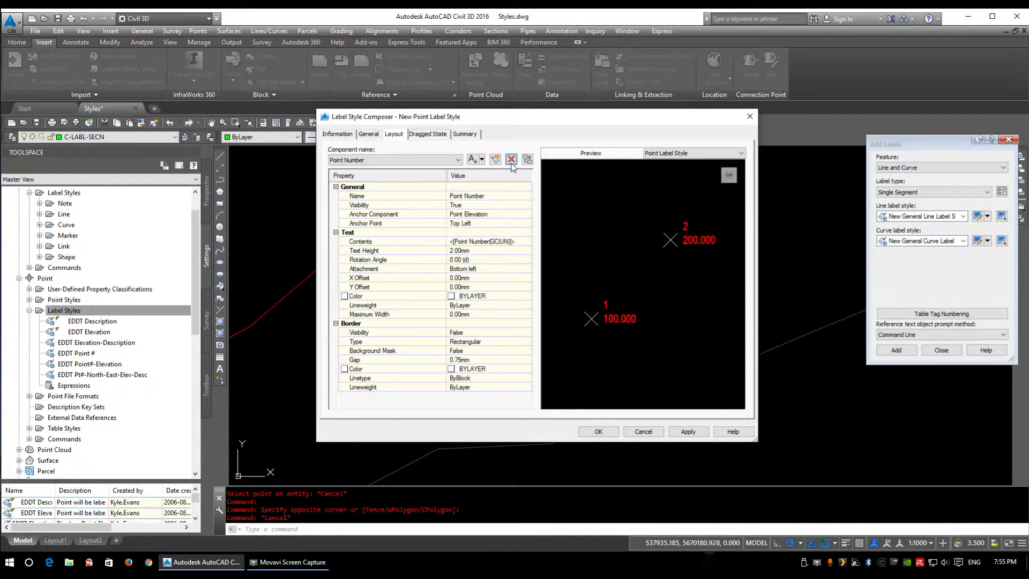
pyautogui.click(512, 159)
pyautogui.click(447, 159)
pyautogui.click(412, 159)
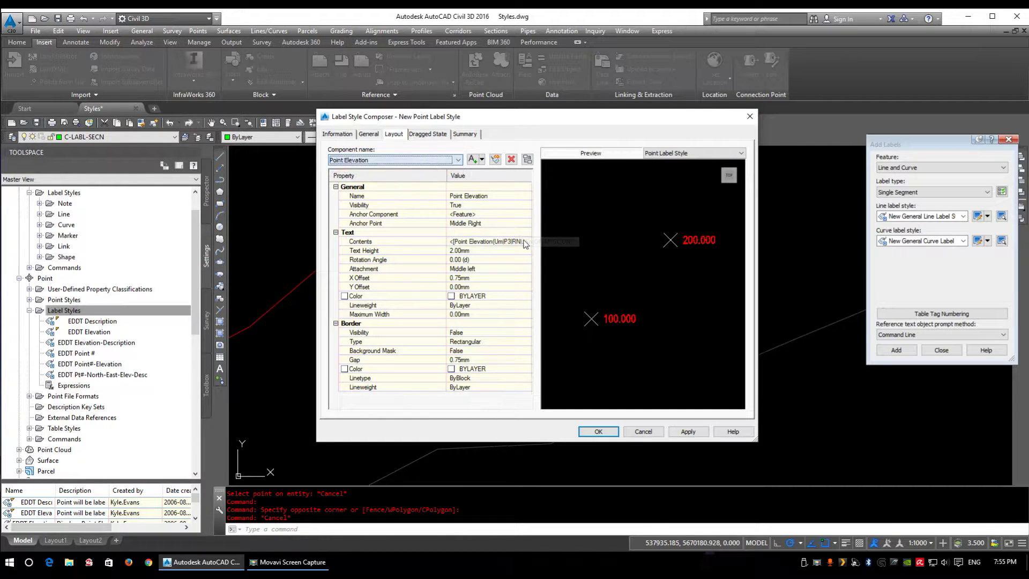
# Rename the remaining Point Elevation component to Point Information
pyautogui.click(458, 161)
pyautogui.click(374, 170)
pyautogui.click(479, 198)
pyautogui.click(506, 196)
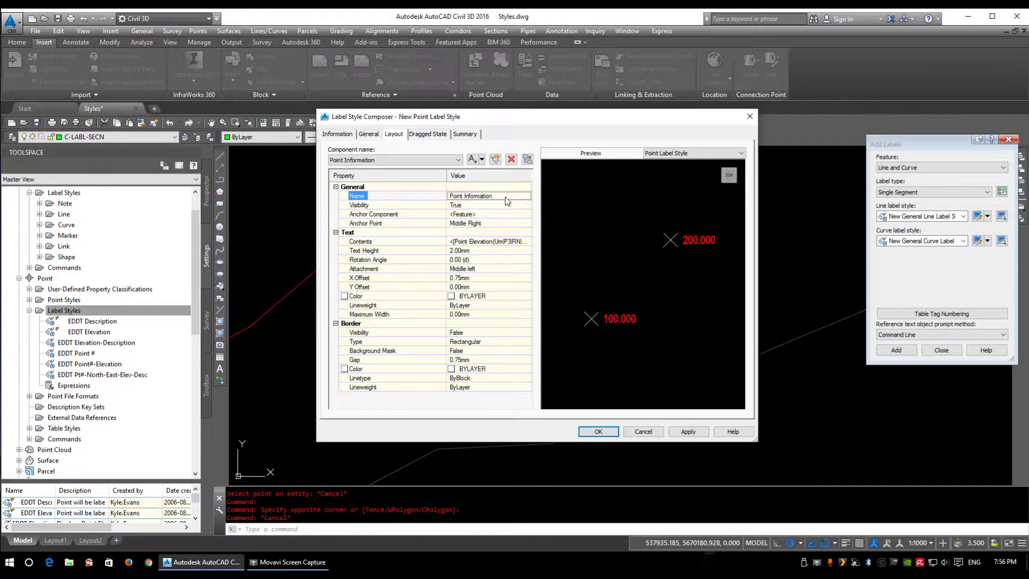
# Open the text contents of the Point Information component for editing and clear all existing text
pyautogui.click(397, 241)
pyautogui.click(477, 242)
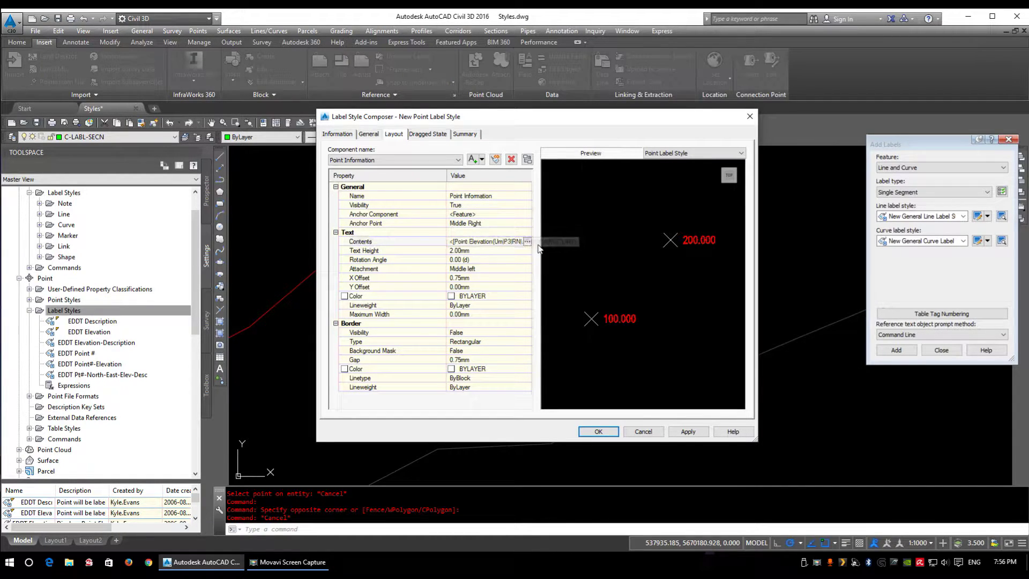
pyautogui.click(528, 241)
pyautogui.hotkey('ctrl', 'a')
pyautogui.press('Delete')
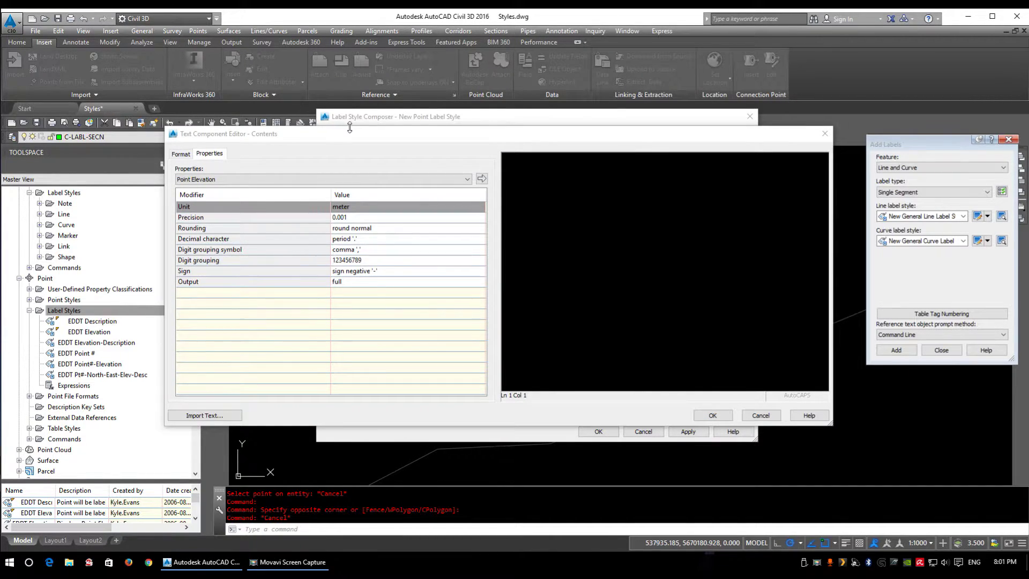
# Insert the Point Number property as the first line of the label contents and start a new line
pyautogui.click(285, 180)
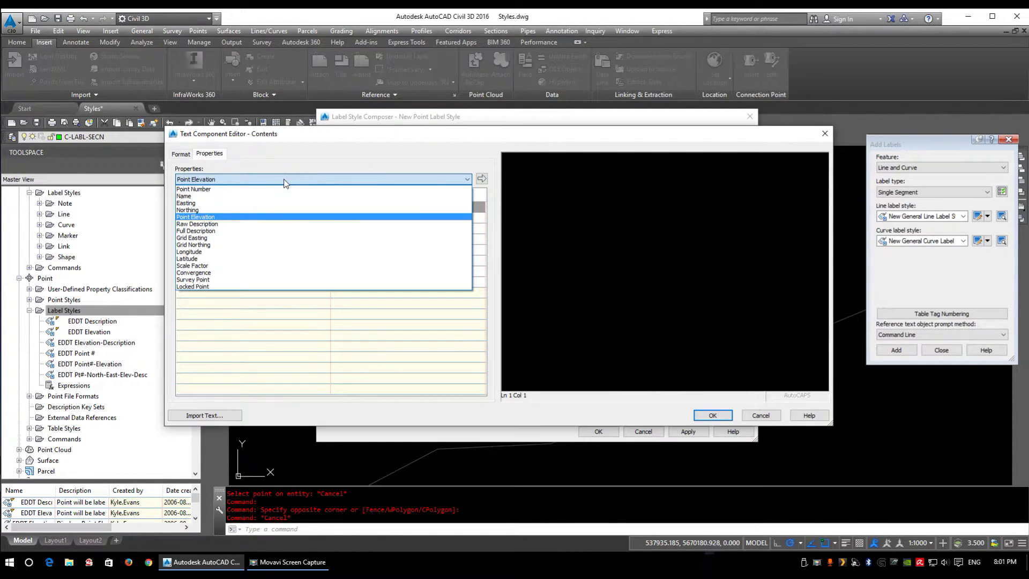
pyautogui.click(216, 189)
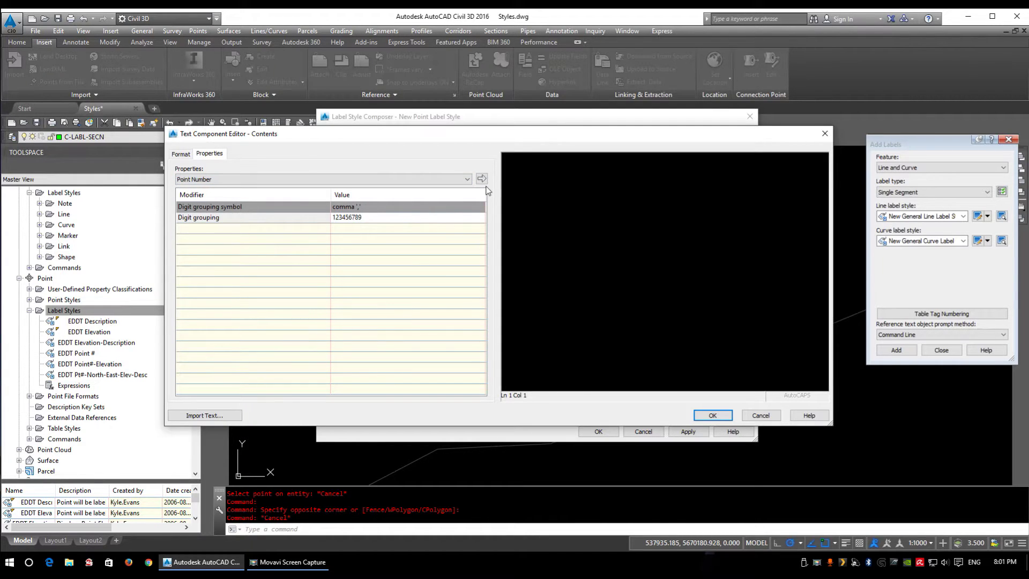
pyautogui.click(482, 179)
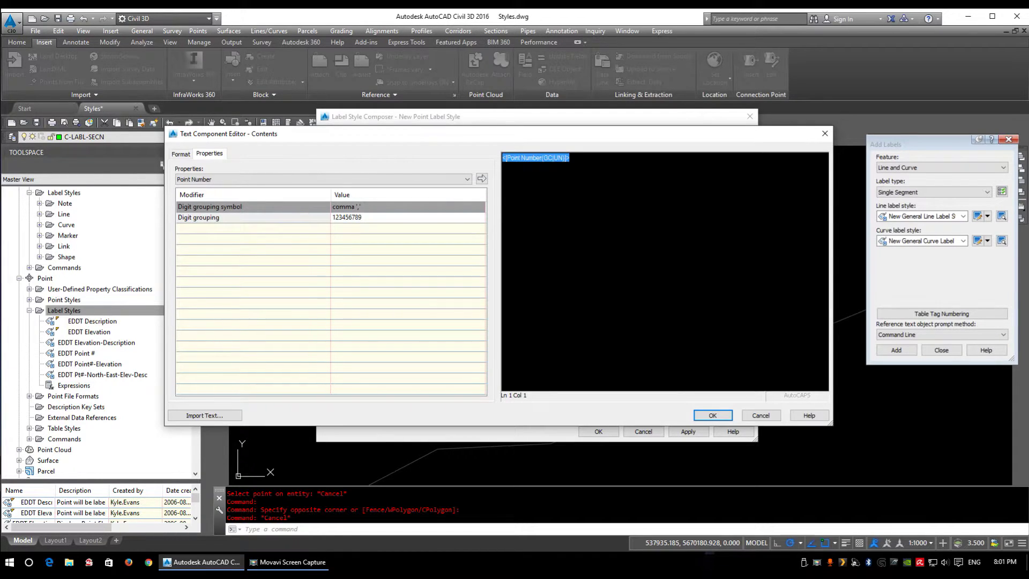
pyautogui.click(583, 167)
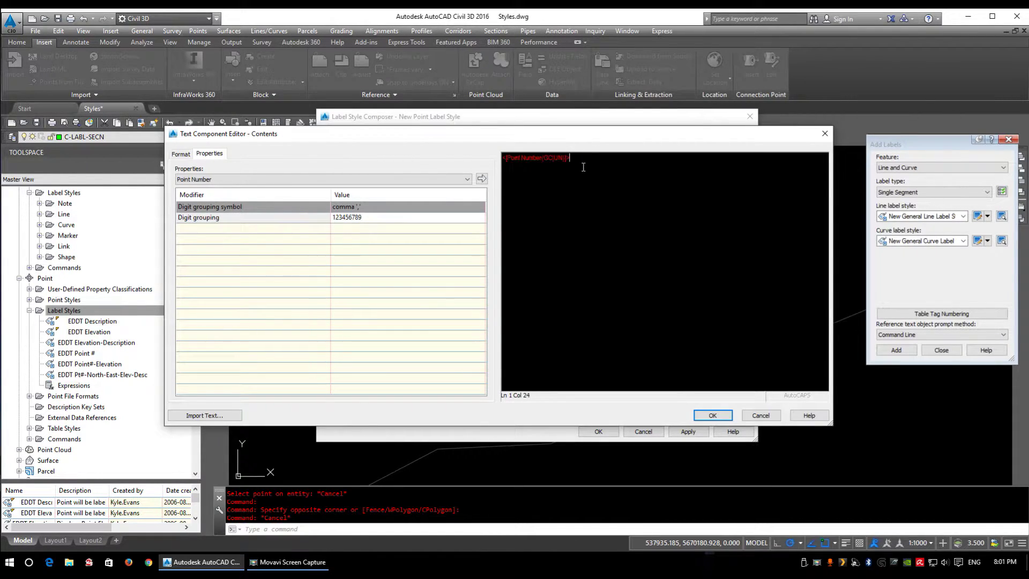
# Check the capitalization options of the Name property without adding it to the label contents
pyautogui.click(284, 180)
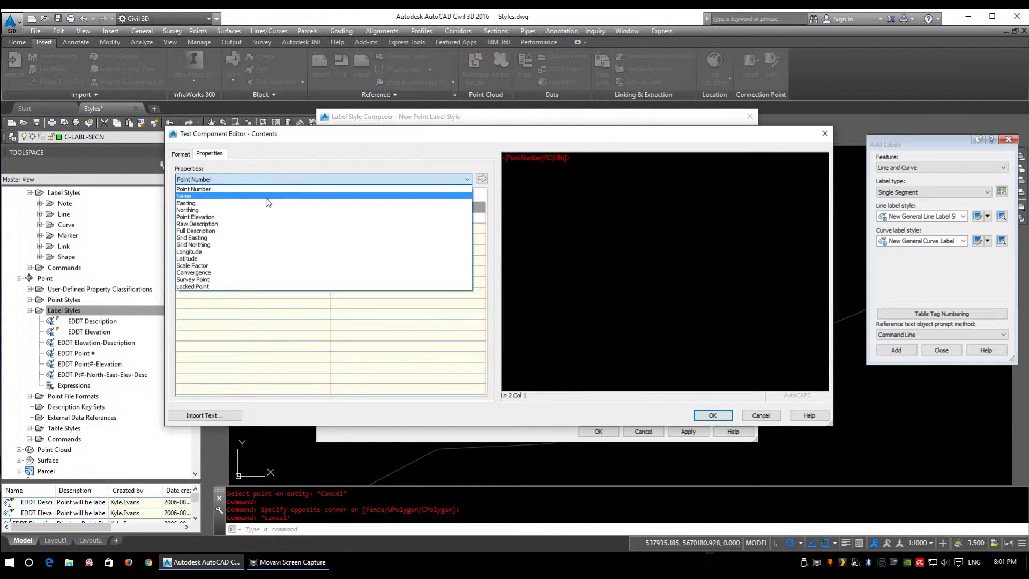
pyautogui.click(190, 197)
pyautogui.click(374, 206)
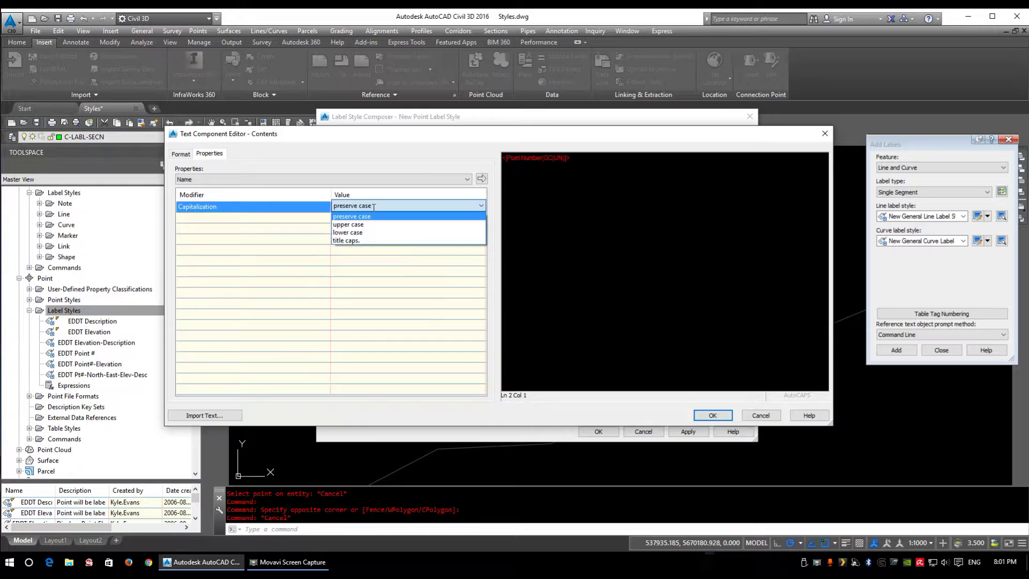
pyautogui.click(373, 207)
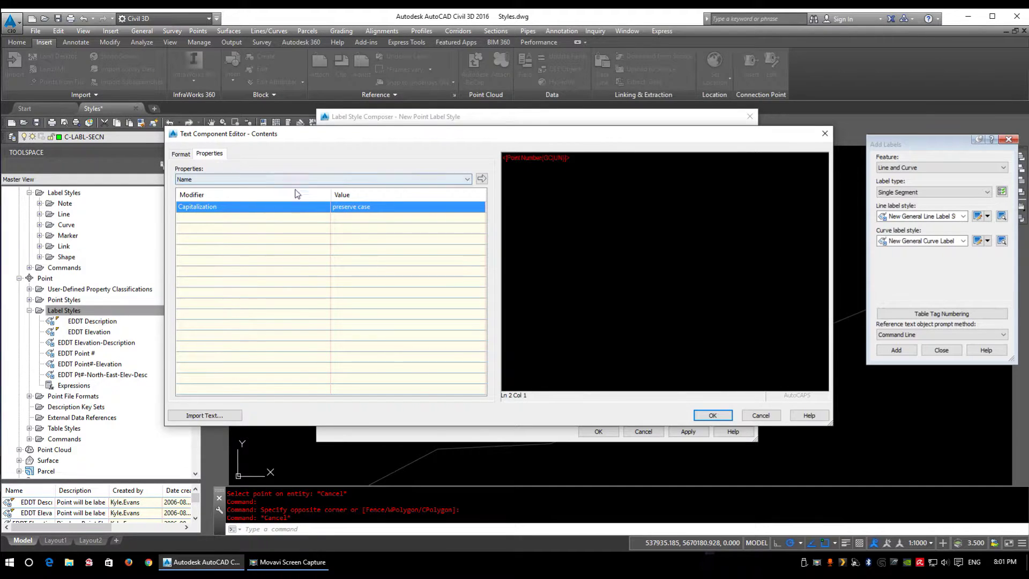
pyautogui.click(596, 183)
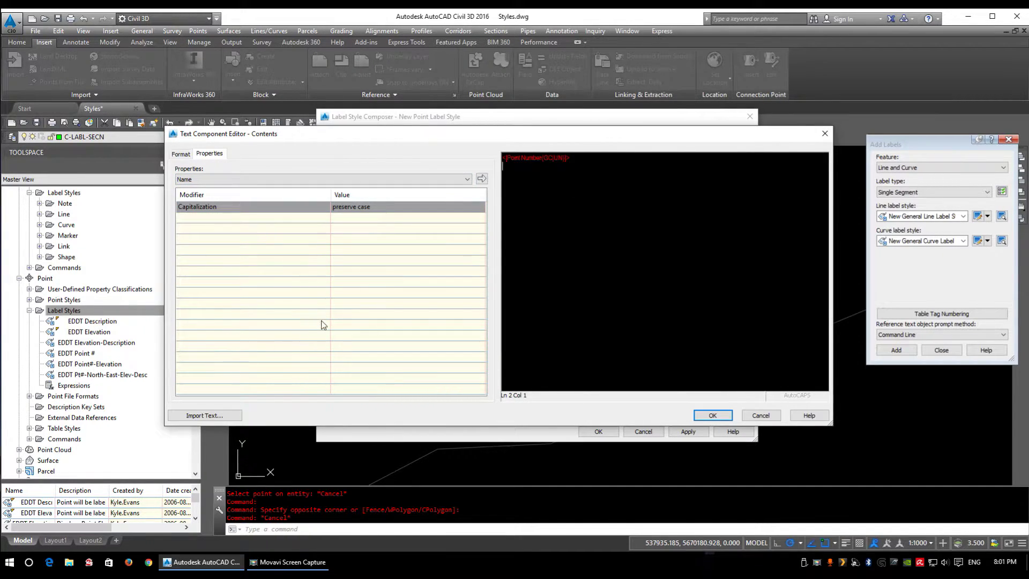
# Insert the Easting and Northing properties as the second and third lines of the label contents
pyautogui.click(243, 181)
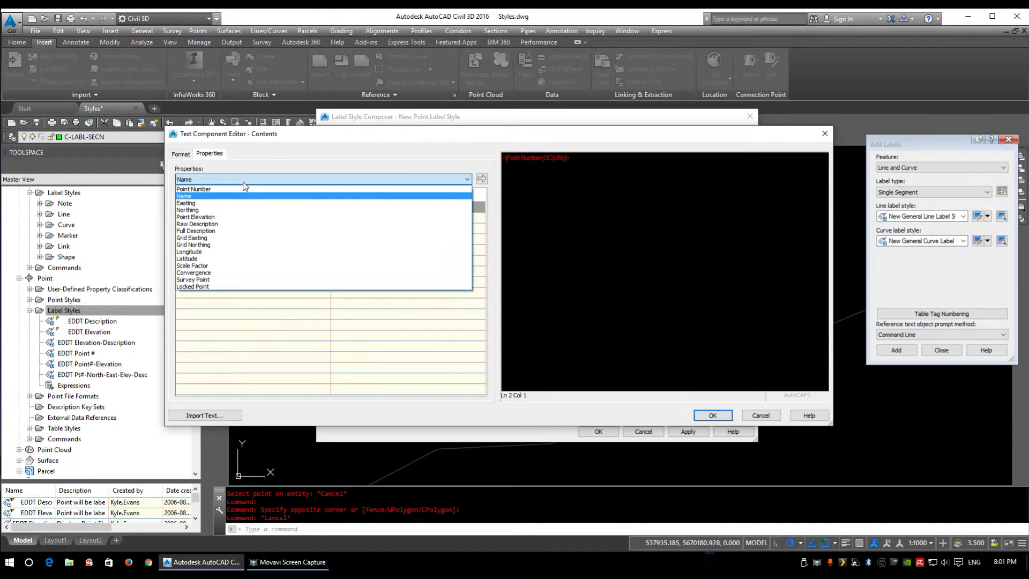
pyautogui.click(217, 201)
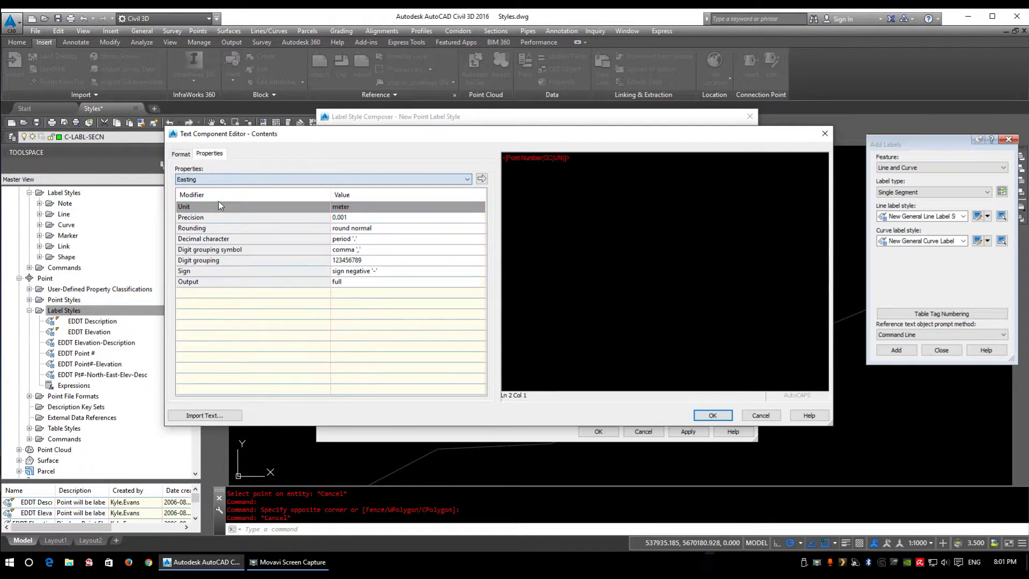
pyautogui.click(483, 180)
pyautogui.click(622, 173)
pyautogui.click(243, 179)
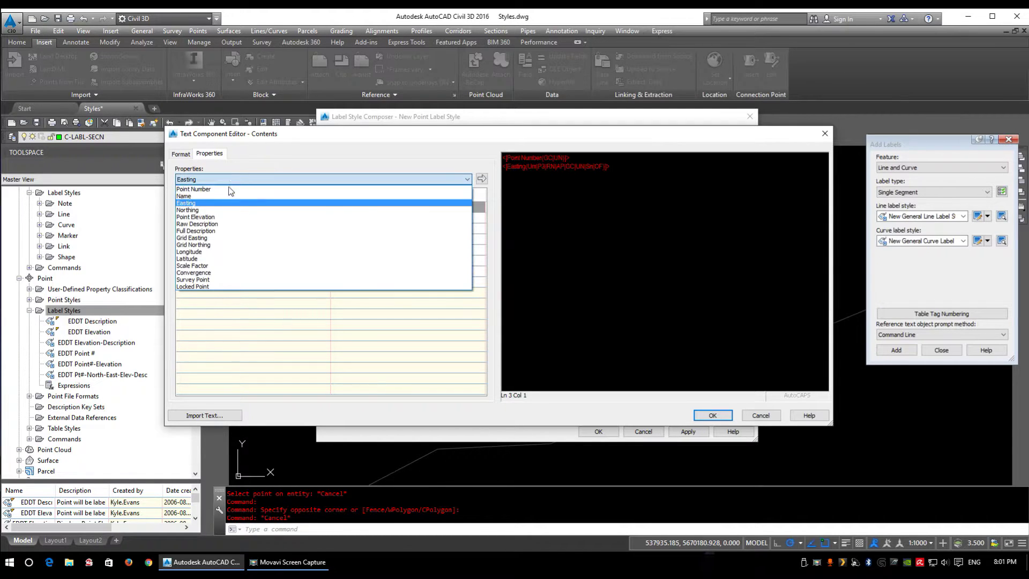
pyautogui.click(217, 209)
pyautogui.click(467, 179)
pyautogui.click(480, 181)
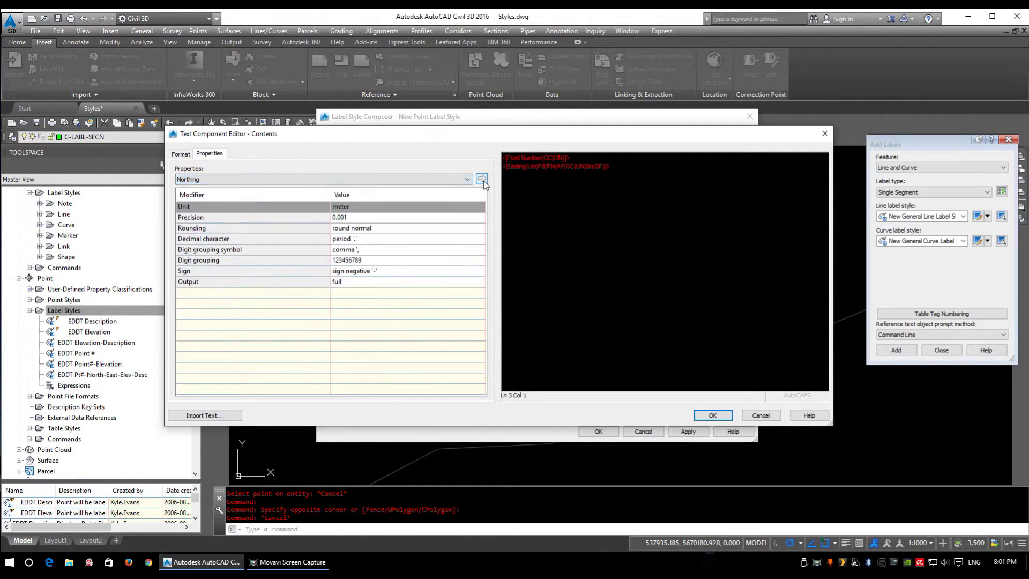
pyautogui.click(660, 174)
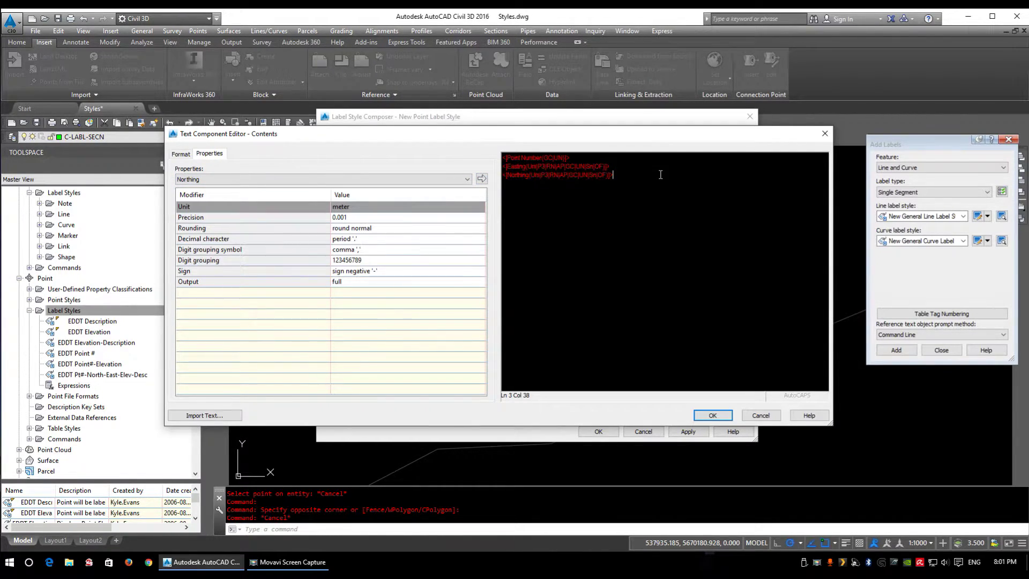
# Insert the Point Elevation property as the fourth line and return to the start of the label contents
pyautogui.click(351, 179)
pyautogui.click(321, 214)
pyautogui.click(481, 179)
pyautogui.click(505, 159)
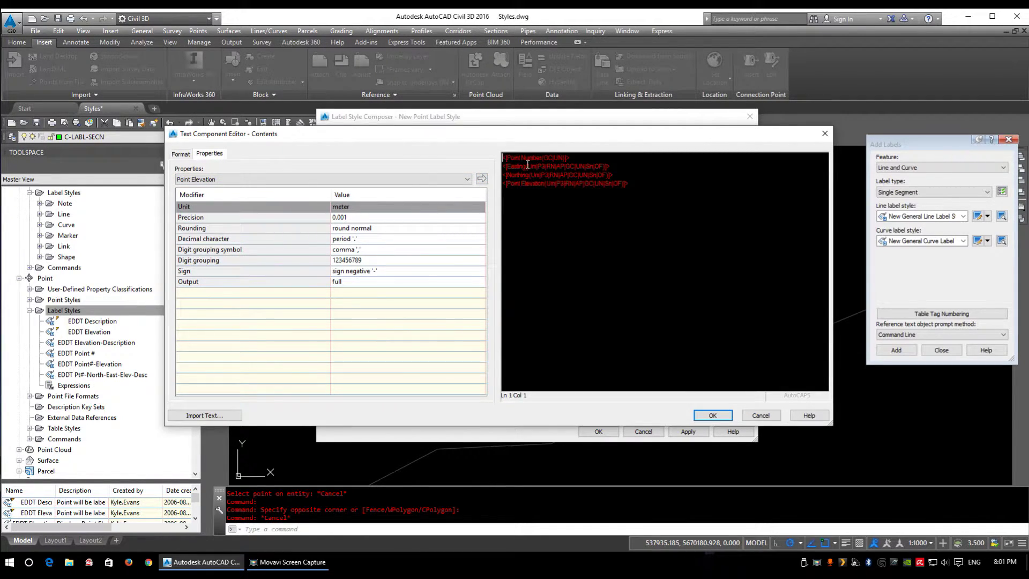
# Prefix the point number, easting, northing and elevation lines of the label contents with "#:", "E:", "N:" and "Z:"
pyautogui.write('#')
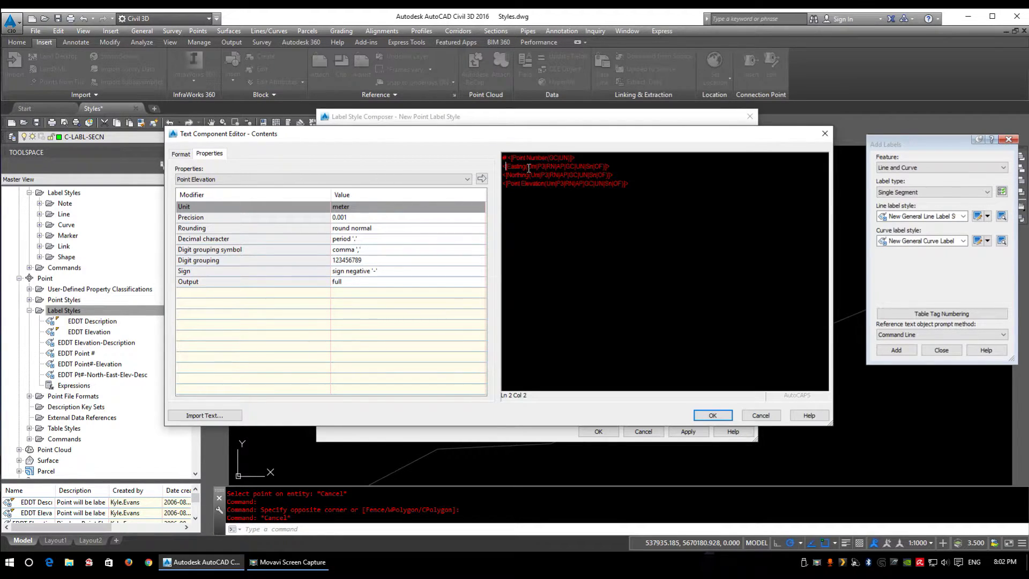
pyautogui.press('BackSpace')
pyautogui.write('E ')
pyautogui.write('N ')
pyautogui.write('Z')
# Add a fifth line to the label contents with the prefix "Des:" followed by the Raw Description property
pyautogui.click(204, 180)
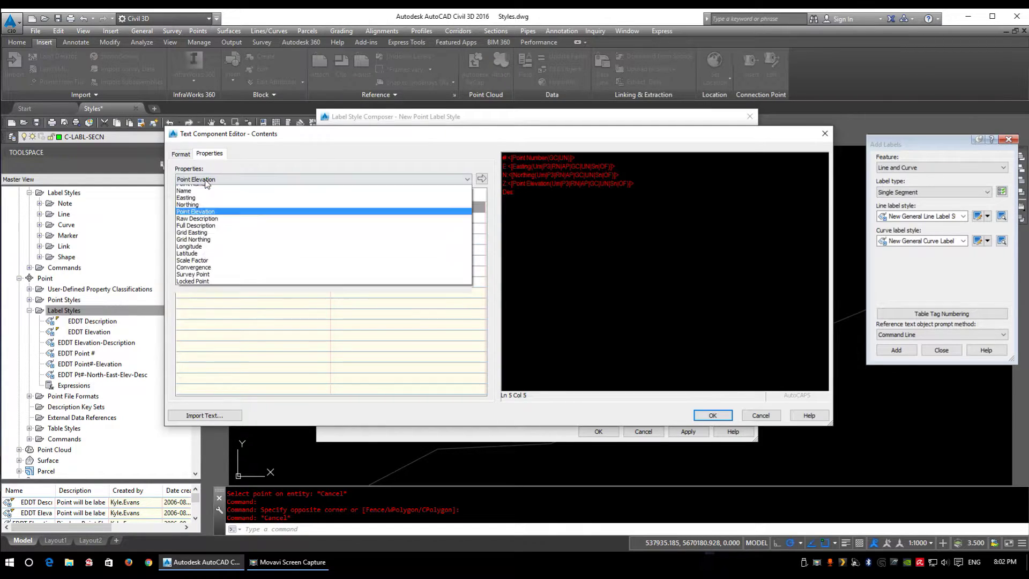
pyautogui.click(205, 224)
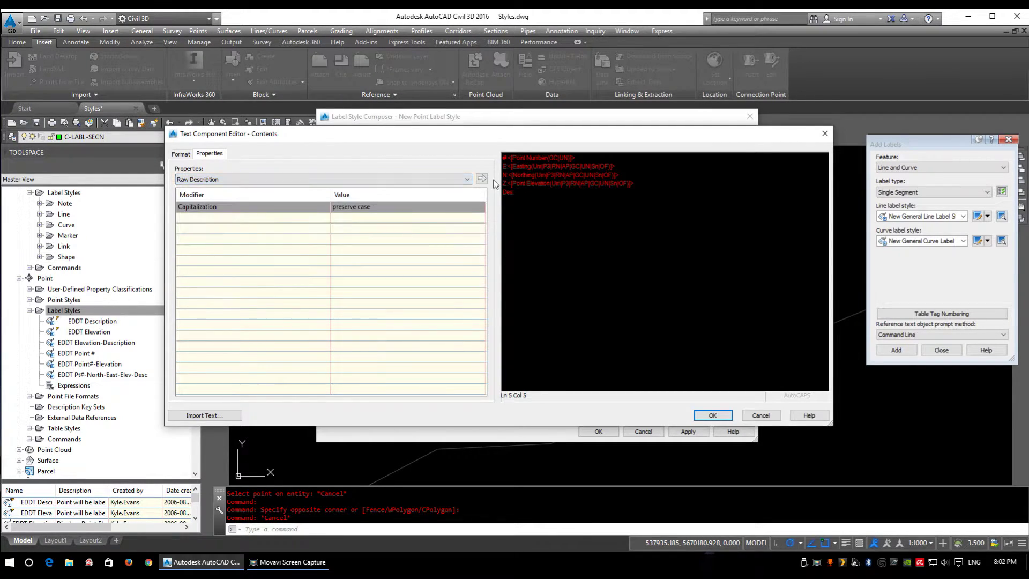
pyautogui.click(482, 179)
pyautogui.click(278, 180)
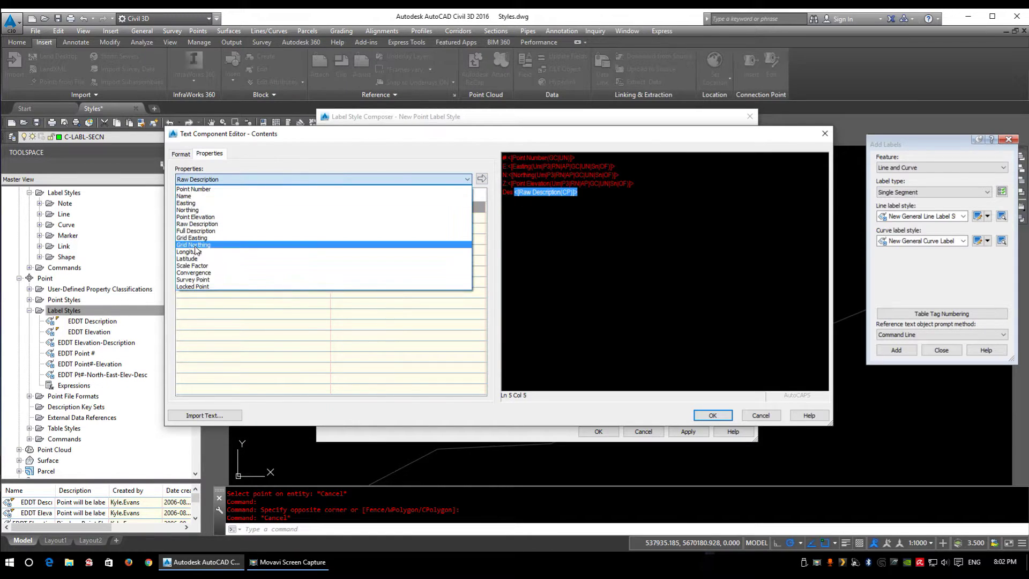
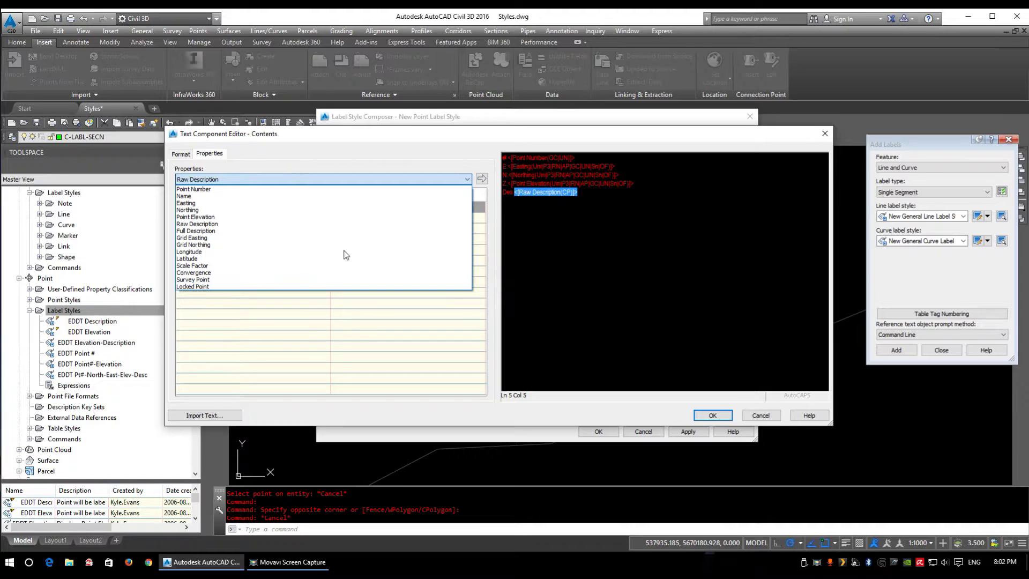
pyautogui.press('Escape')
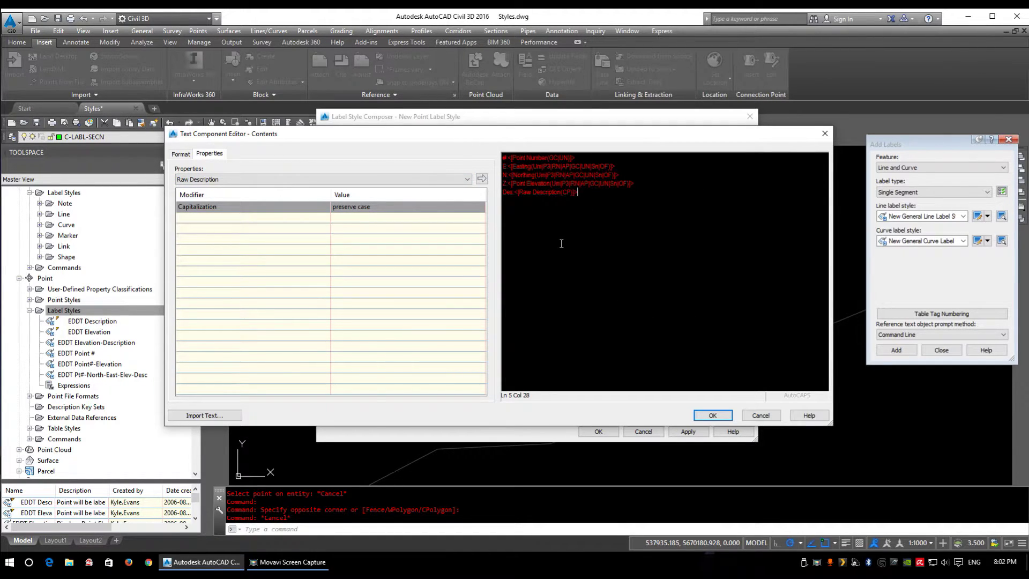
# Insert the Locked Point property as the sixth line and save the contents and the new point label style
pyautogui.click(340, 179)
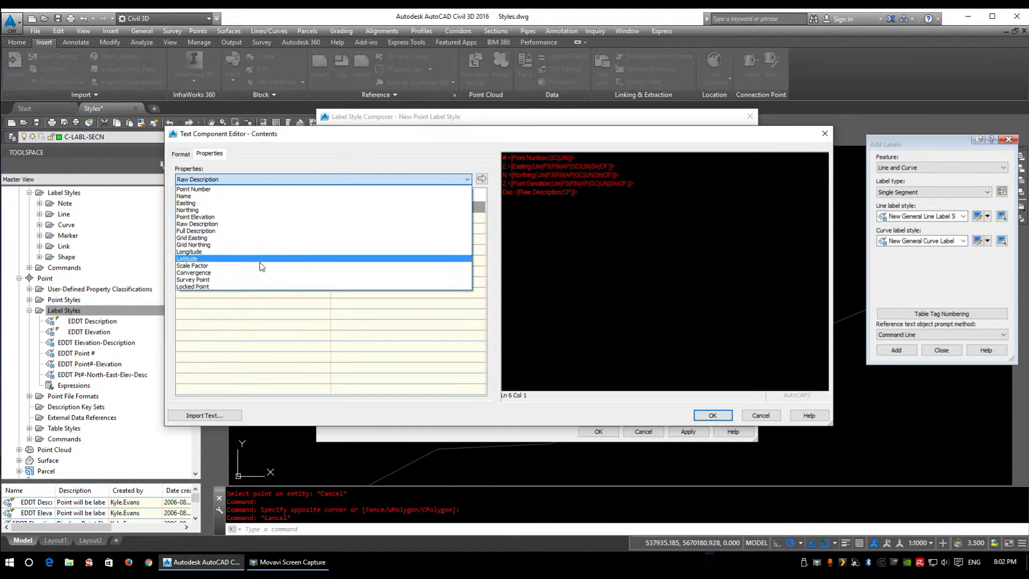
pyautogui.click(262, 287)
pyautogui.click(481, 179)
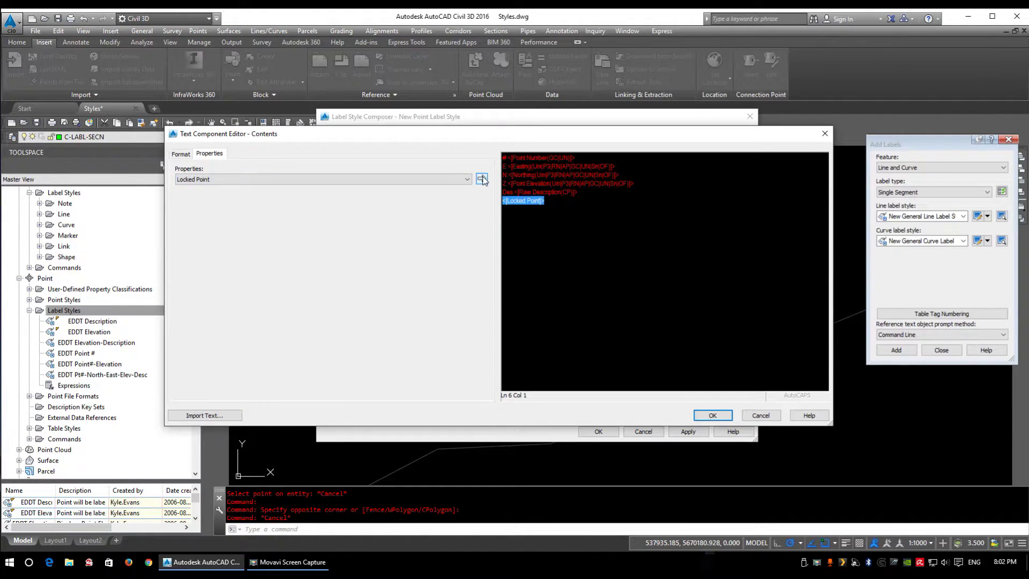
pyautogui.moveTo(578, 192); pyautogui.dragTo(520, 142)
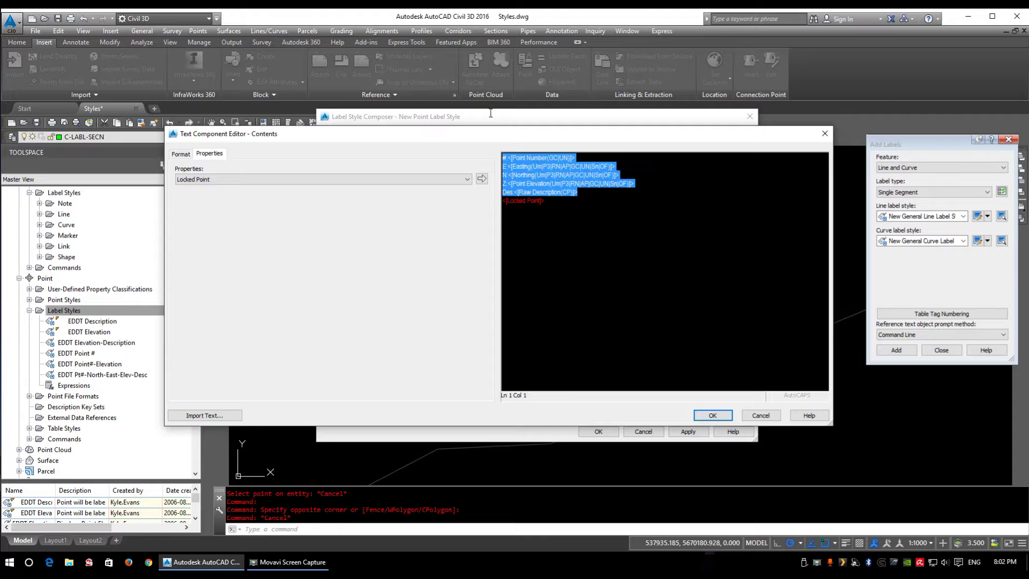
pyautogui.click(507, 201)
pyautogui.click(712, 421)
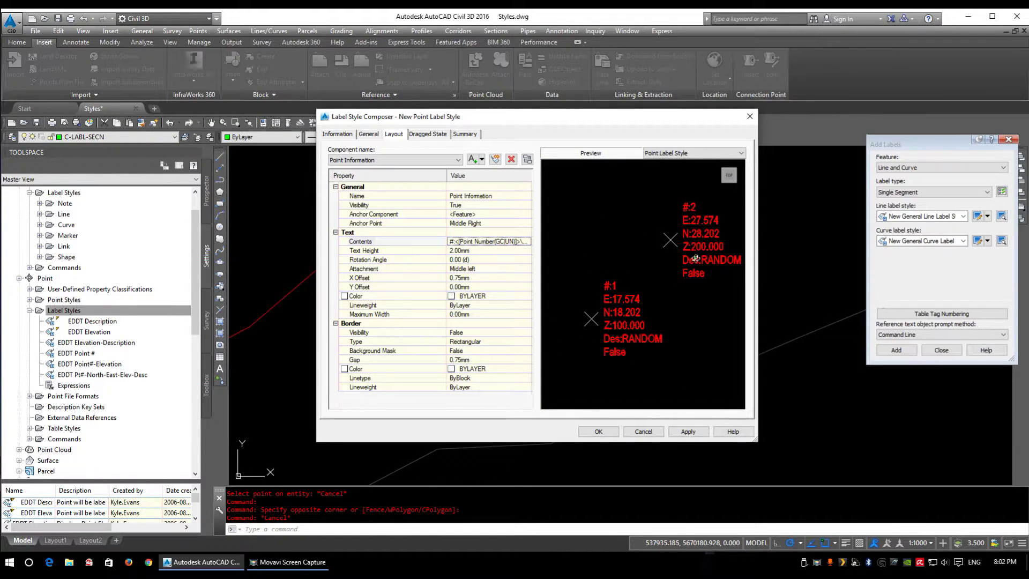
pyautogui.moveTo(662, 333); pyautogui.dragTo(647, 307, button='middle')
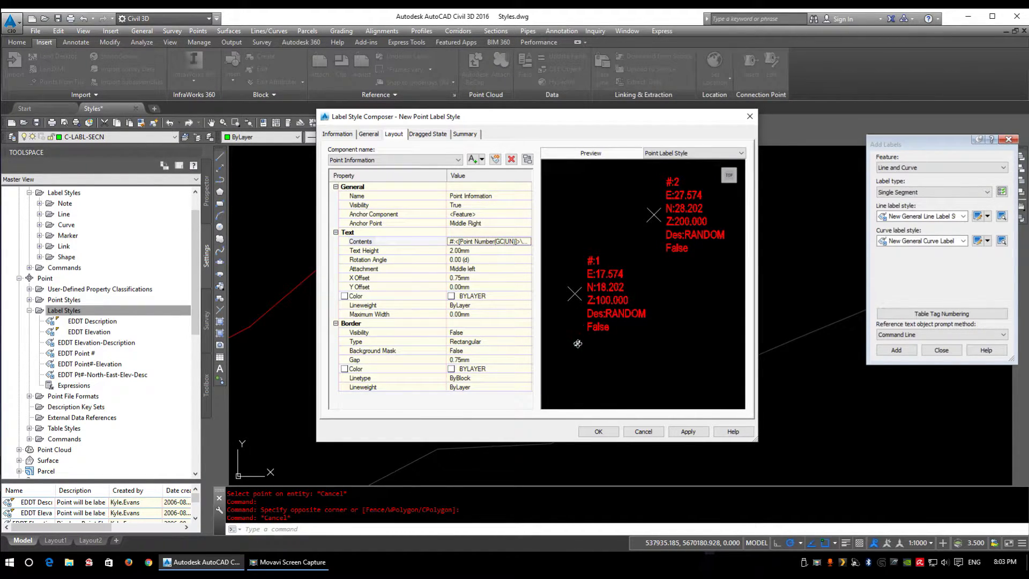
pyautogui.click(598, 431)
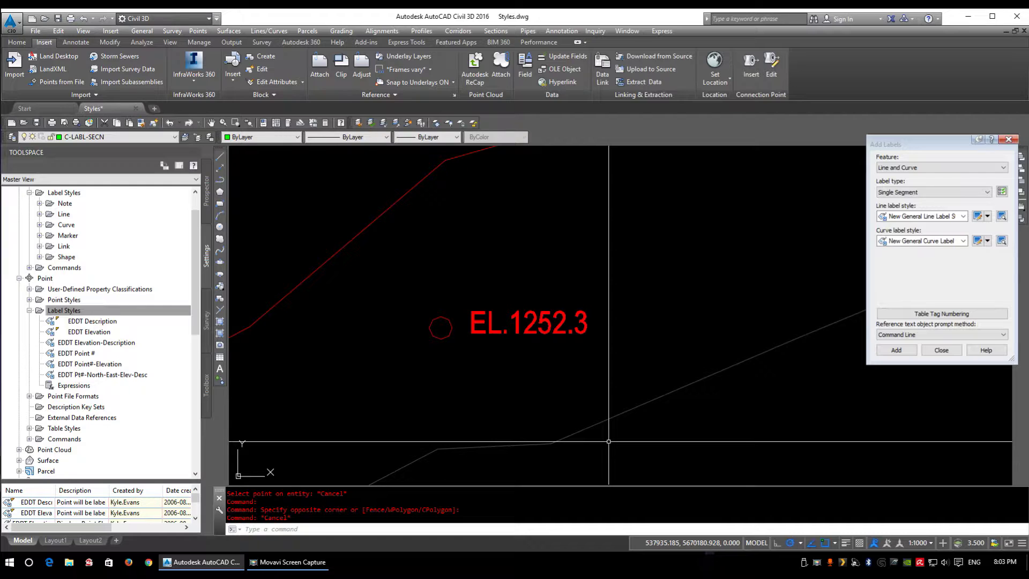
# Assign New Point Label Style as the point label style of the COGO point labelled EL.1252.3
pyautogui.click(440, 326)
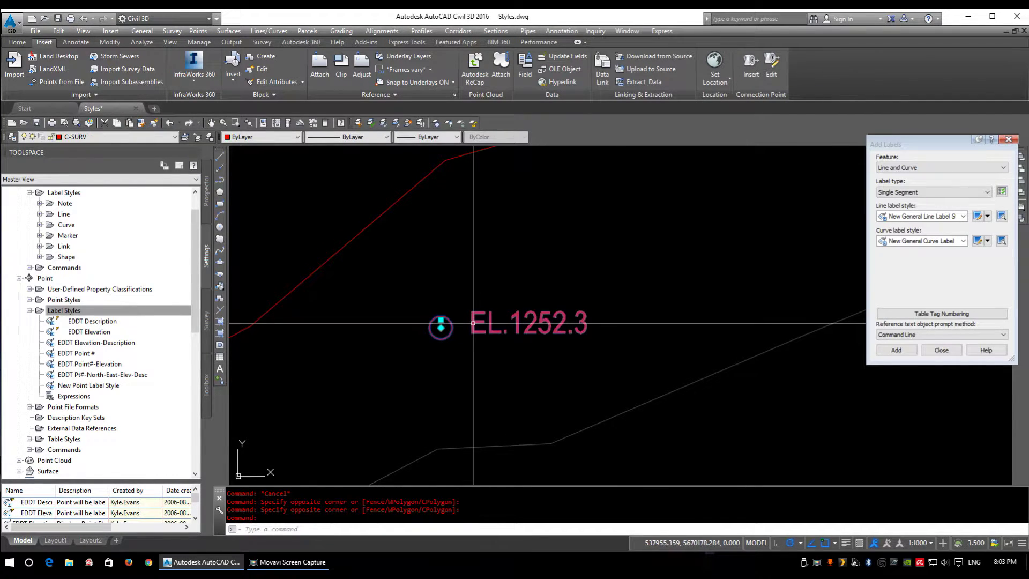
pyautogui.rightClick(440, 224)
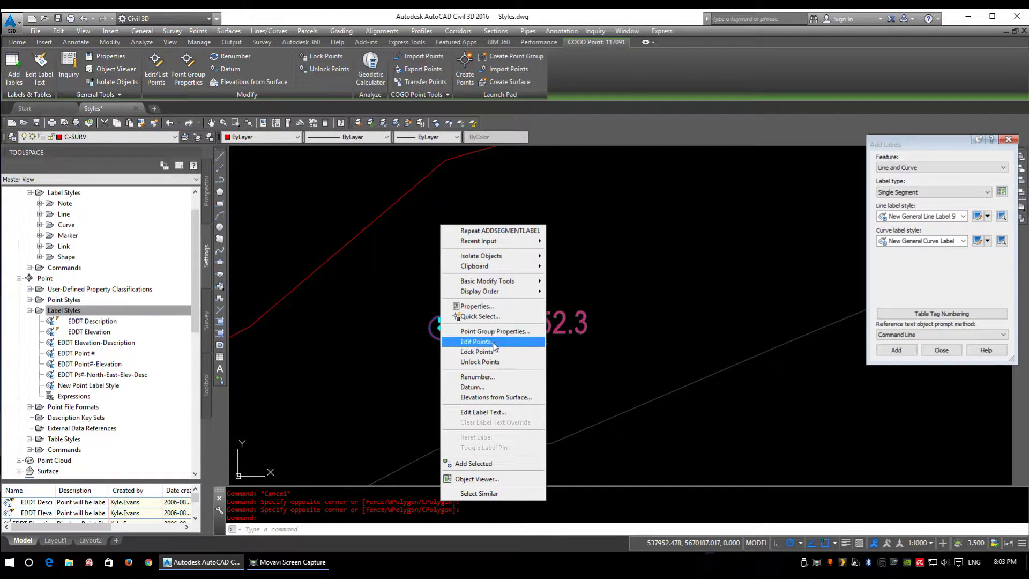
pyautogui.click(477, 306)
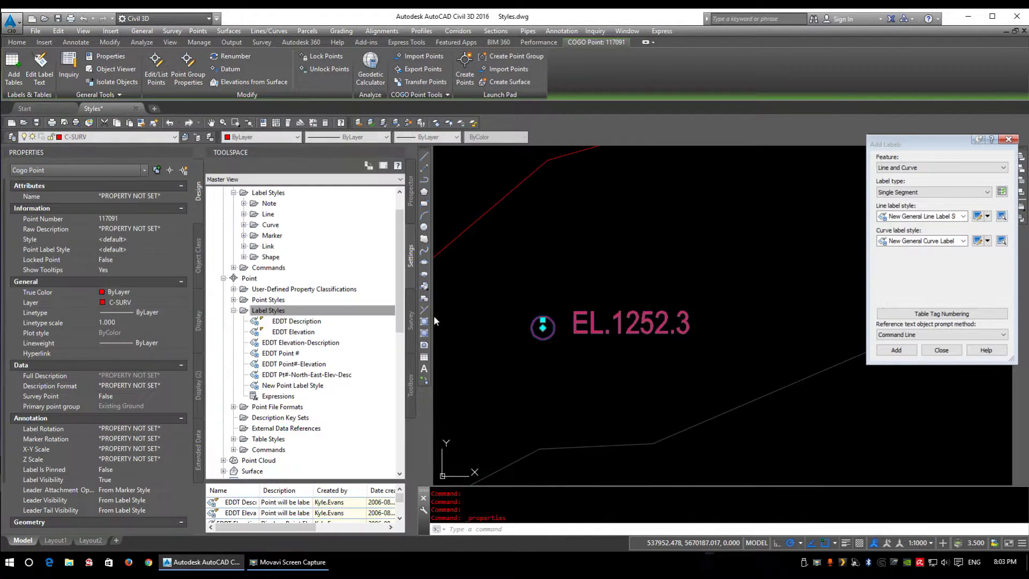
pyautogui.click(117, 249)
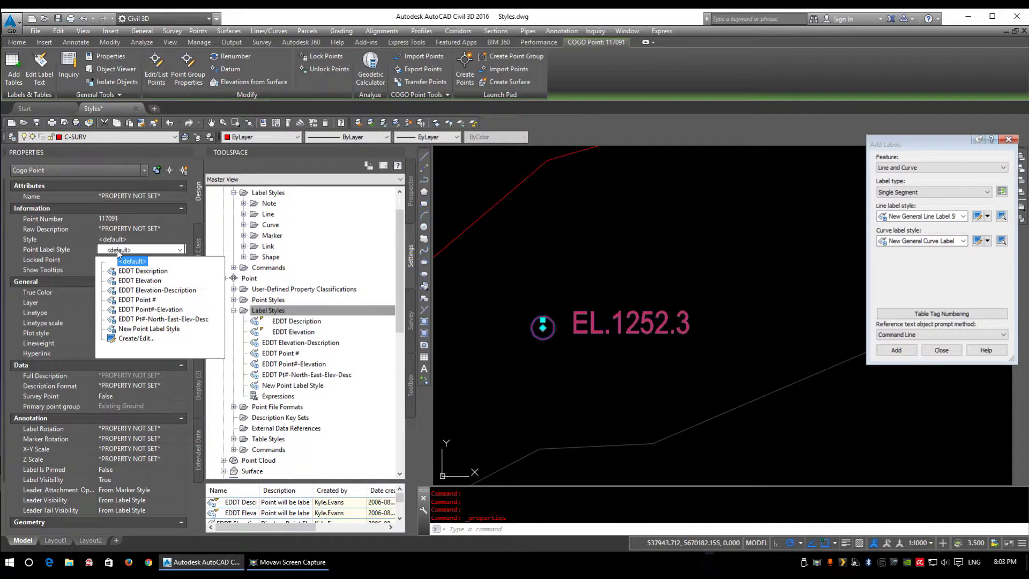
pyautogui.click(164, 329)
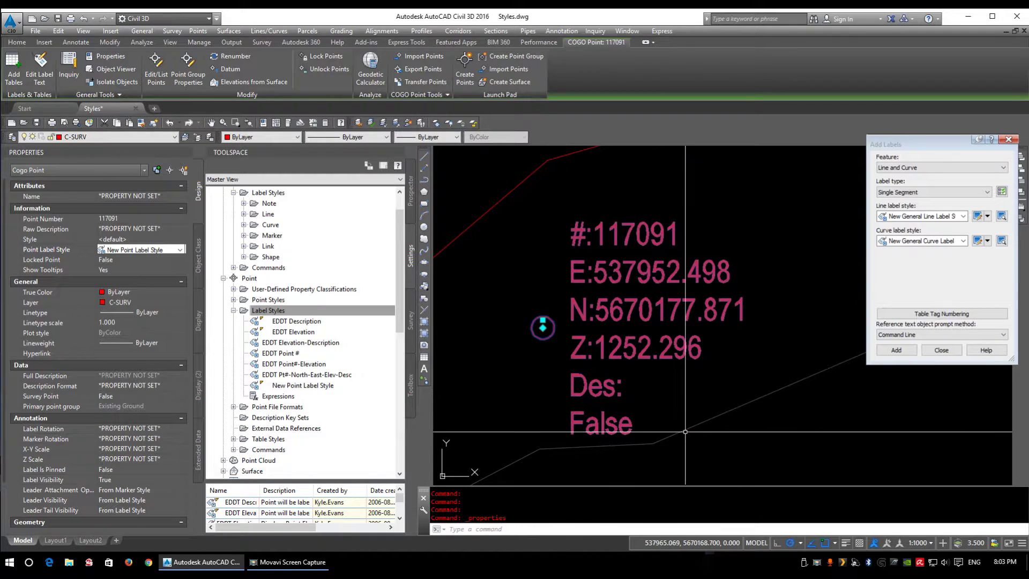
# Open the labelled point for editing and set its raw description to Existing Ground
pyautogui.moveTo(607, 281); pyautogui.dragTo(593, 269, button='middle')
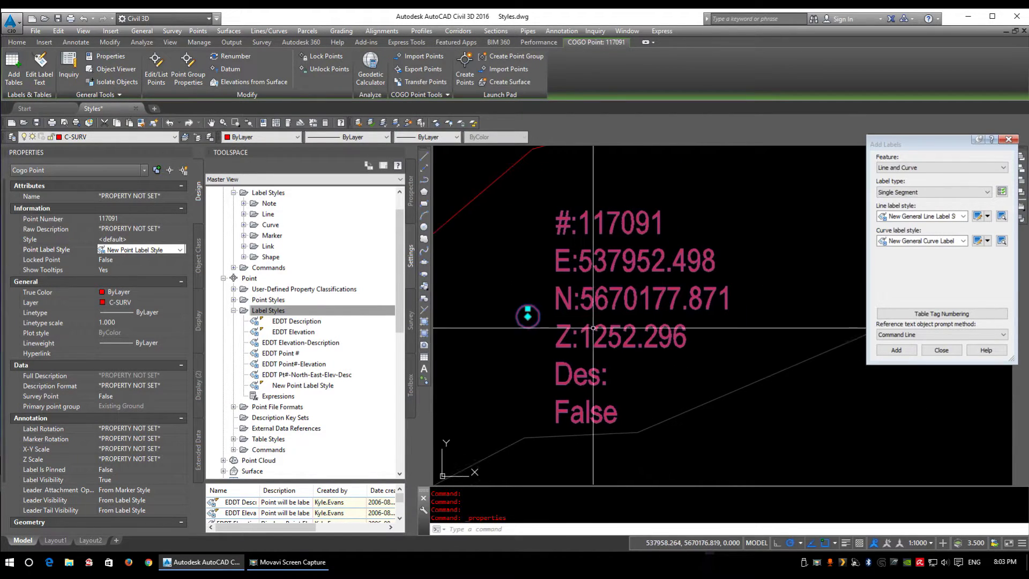
pyautogui.scroll(-3, 608, 238)
pyautogui.scroll(3, 616, 241)
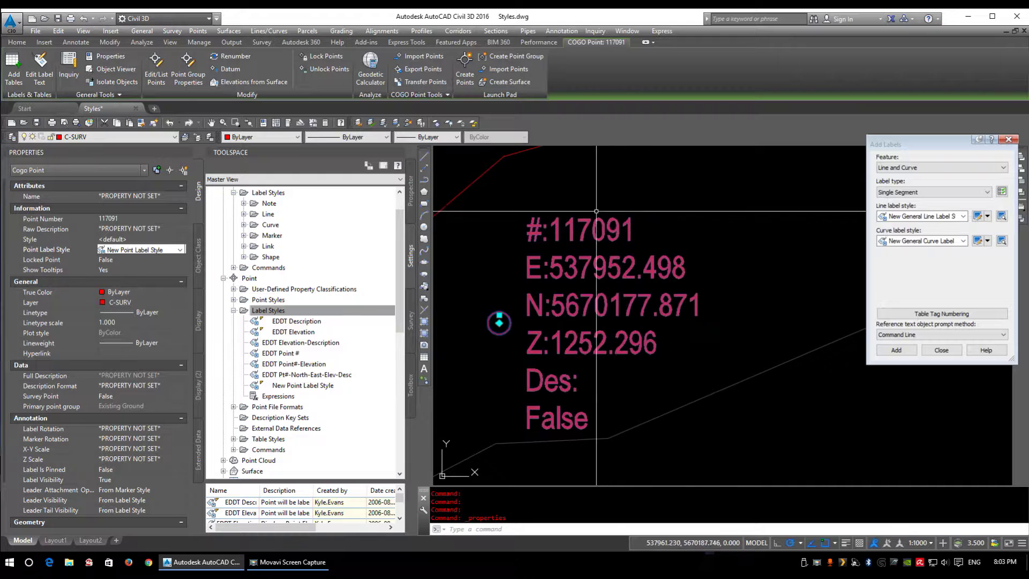
pyautogui.scroll(-2, 613, 250)
pyautogui.rightClick(620, 249)
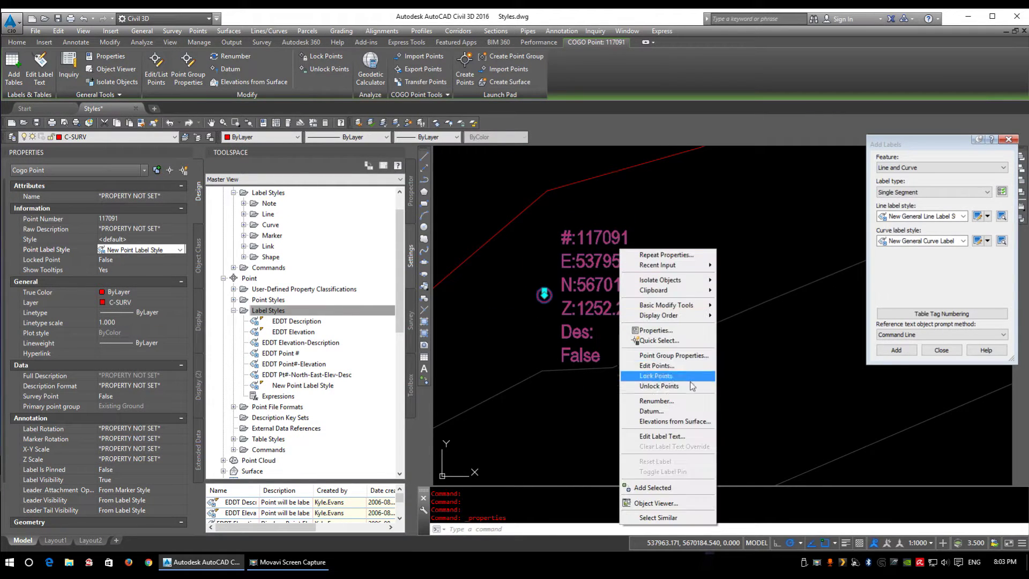
pyautogui.click(656, 365)
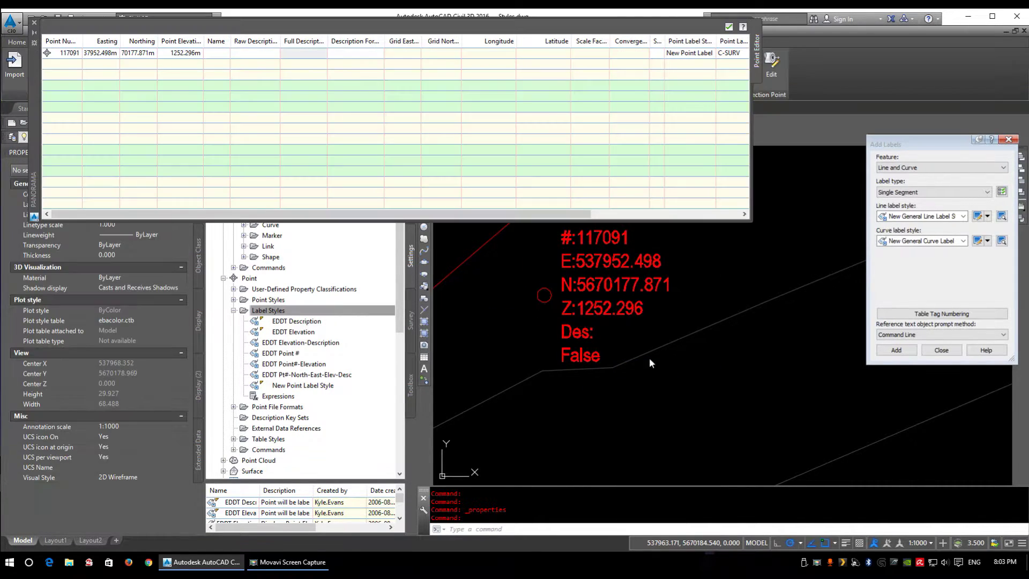
pyautogui.click(255, 57)
pyautogui.click(255, 56)
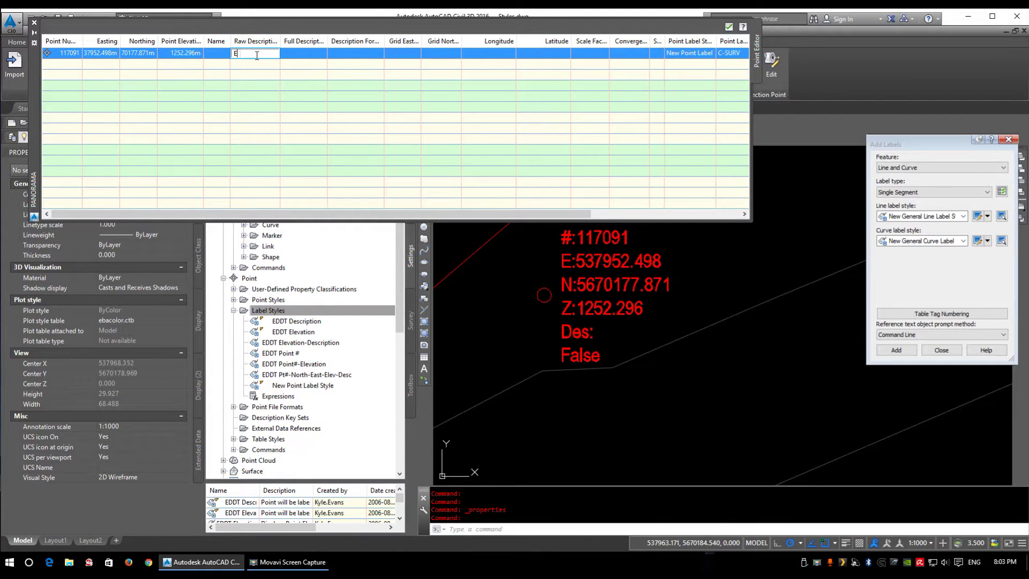
pyautogui.write('Existing Ground')
pyautogui.press('Return')
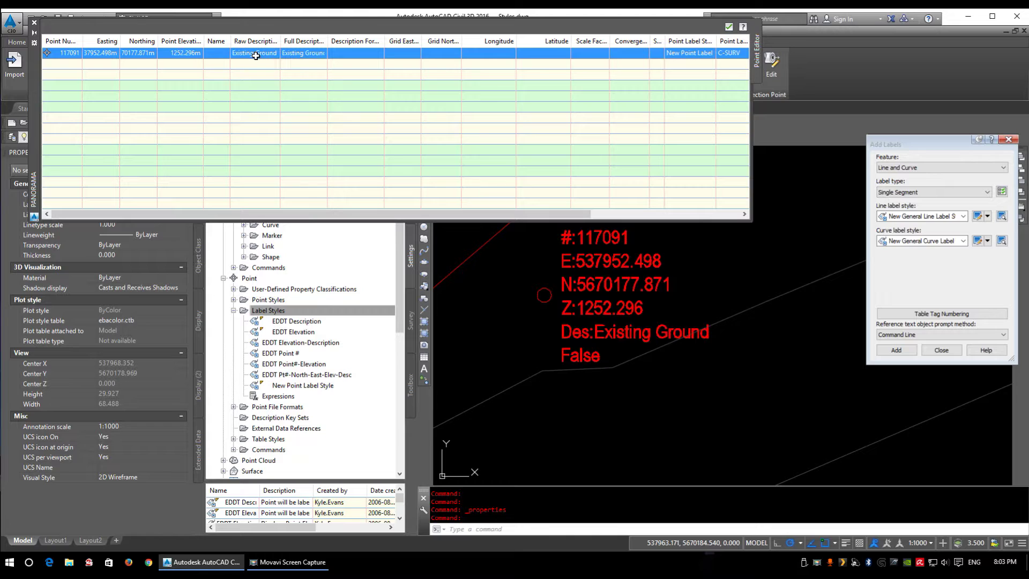
# Check the options available for the point's row and close the point editor
pyautogui.click(185, 51)
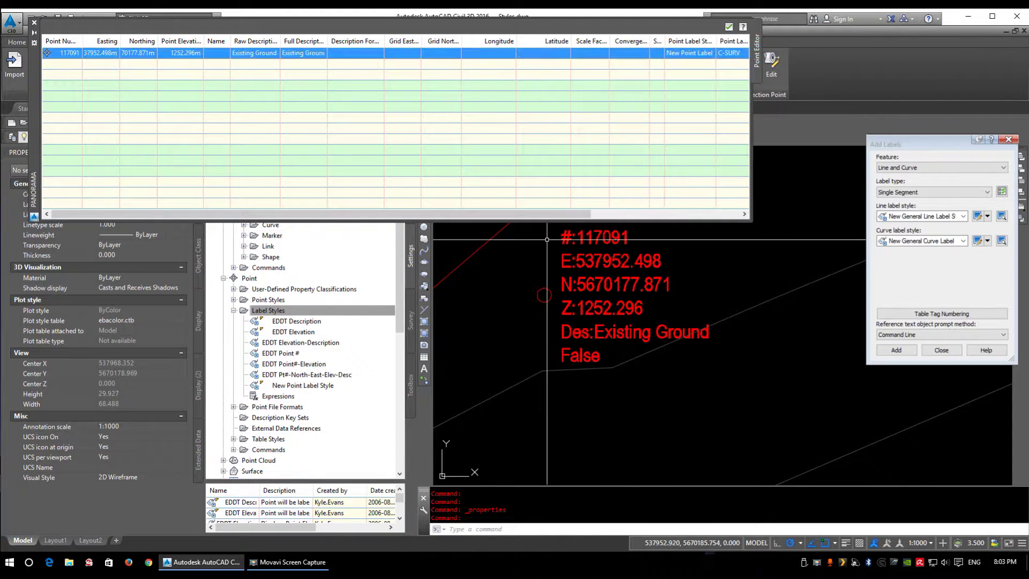
pyautogui.rightClick(73, 54)
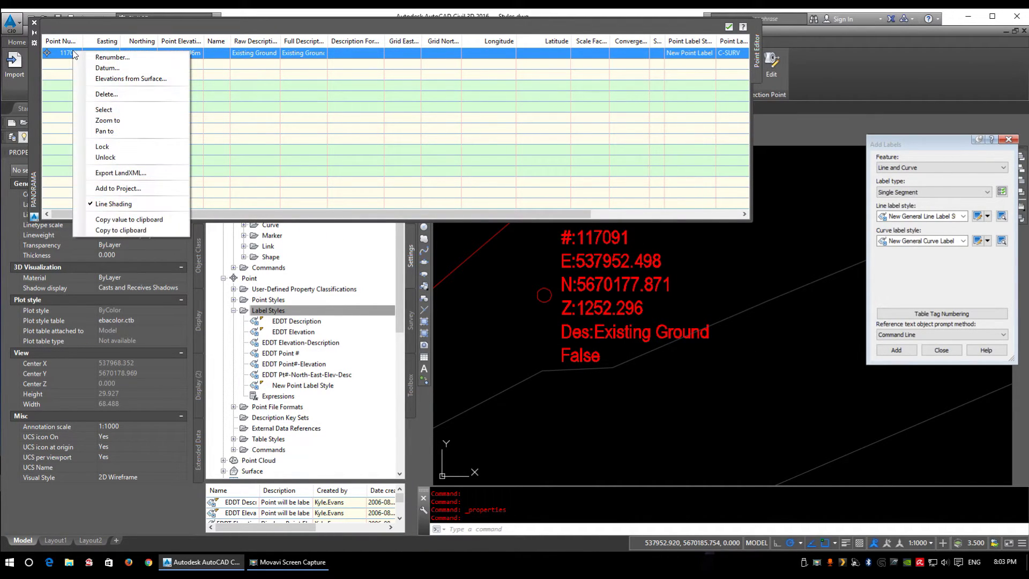
pyautogui.press('Escape')
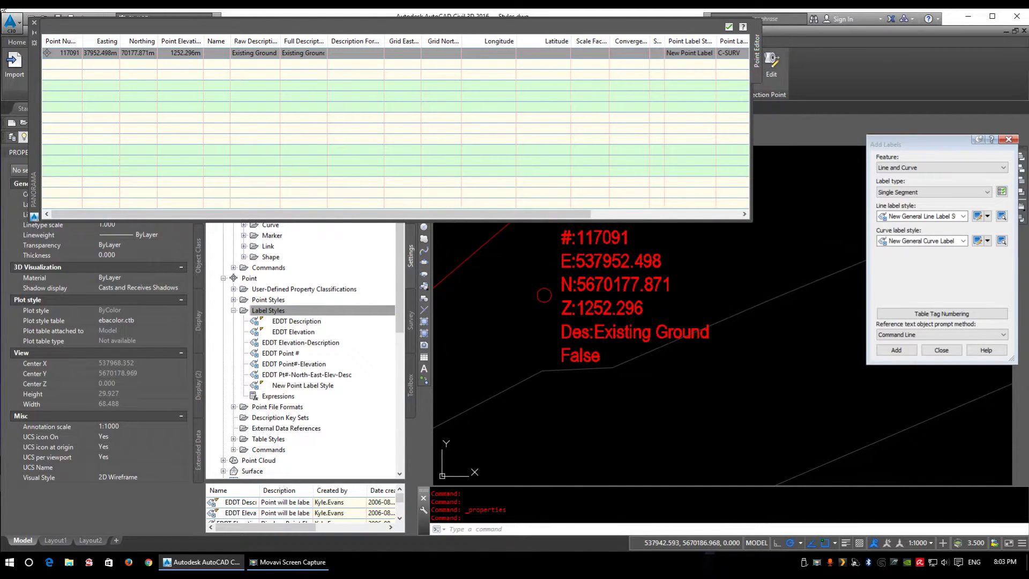
pyautogui.click(35, 24)
# Look through the drawing's list of points and select the labelled point to examine its label
pyautogui.click(412, 188)
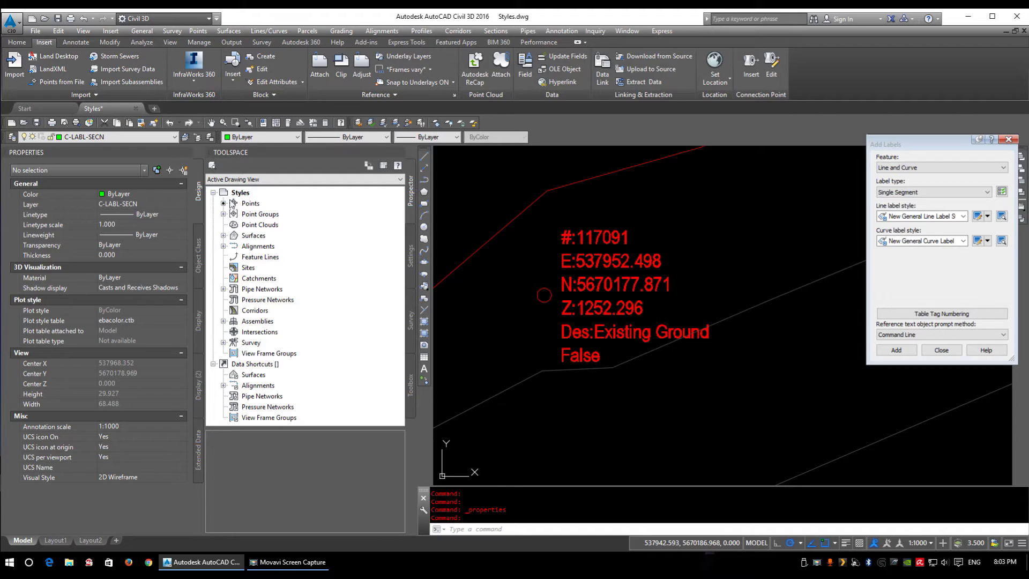
pyautogui.click(231, 204)
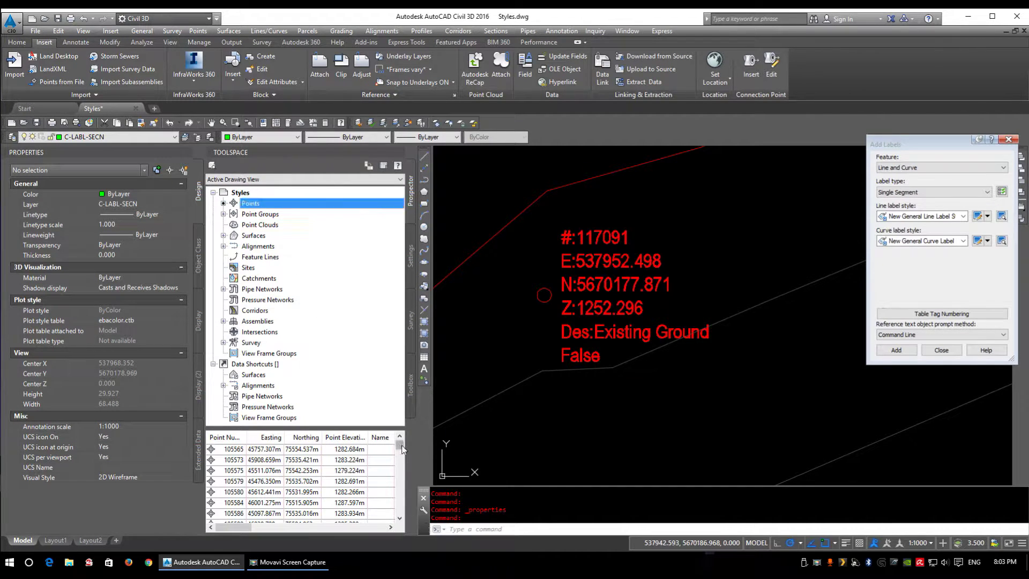
pyautogui.moveTo(401, 449)
pyautogui.mouseDown()
pyautogui.moveTo(402, 494)
pyautogui.moveTo(401, 455)
pyautogui.mouseUp()
pyautogui.click(624, 308)
pyautogui.scroll(-2, 732, 220)
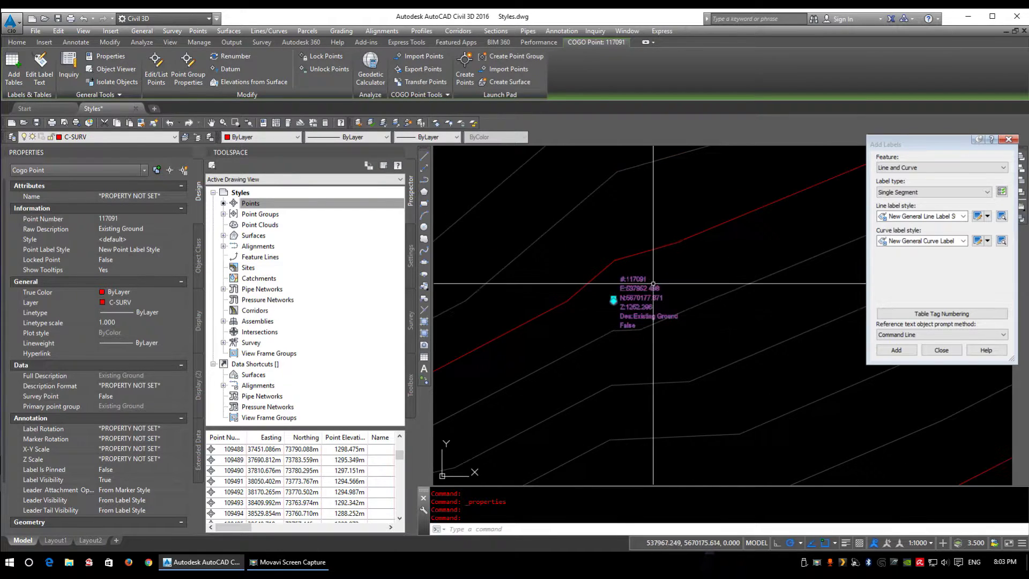
pyautogui.scroll(2, 597, 206)
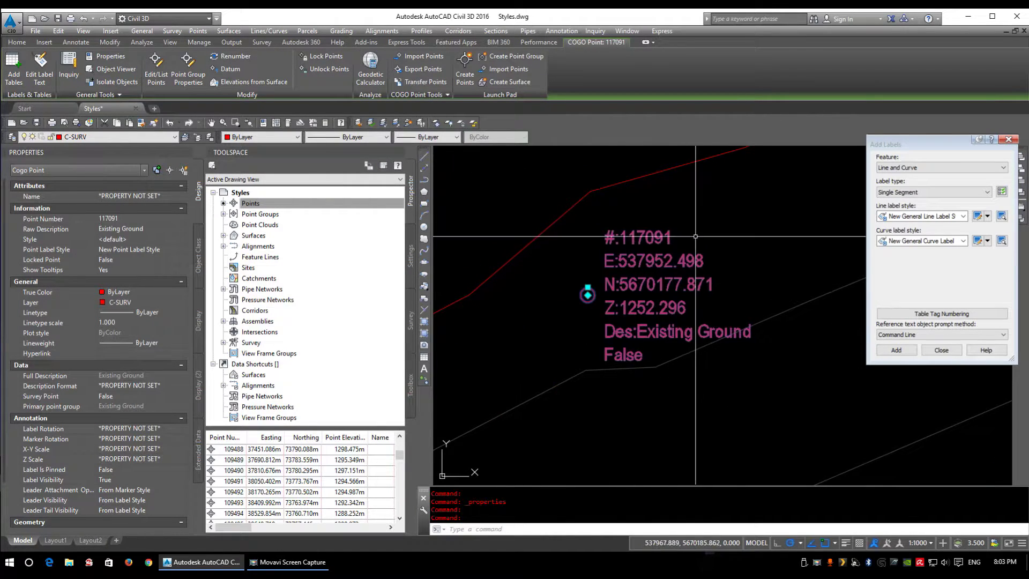
# Compare the point label styles in the drawing settings, from EDDT Description to New Point Label Style, with the point's label
pyautogui.click(414, 254)
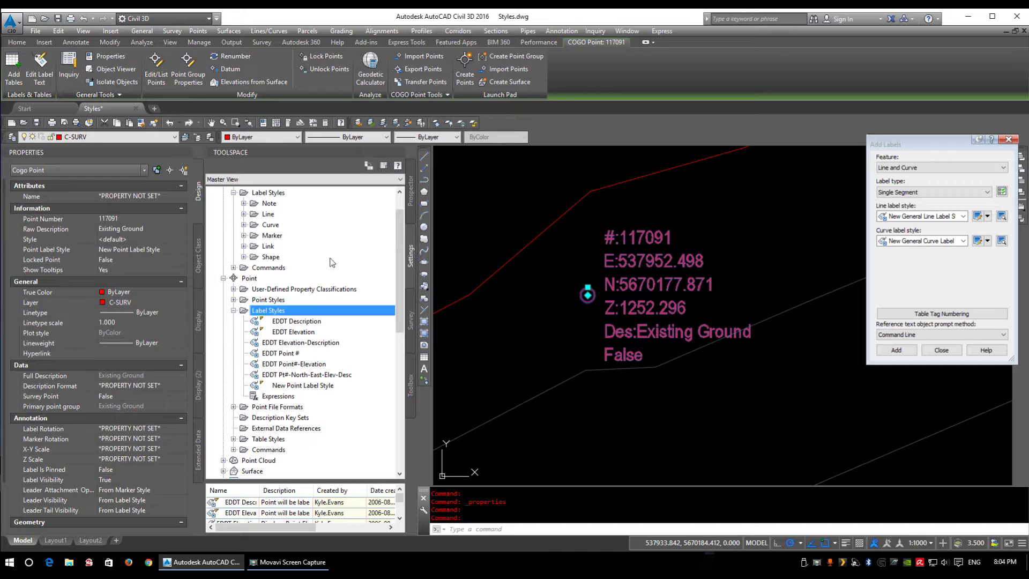
pyautogui.click(296, 322)
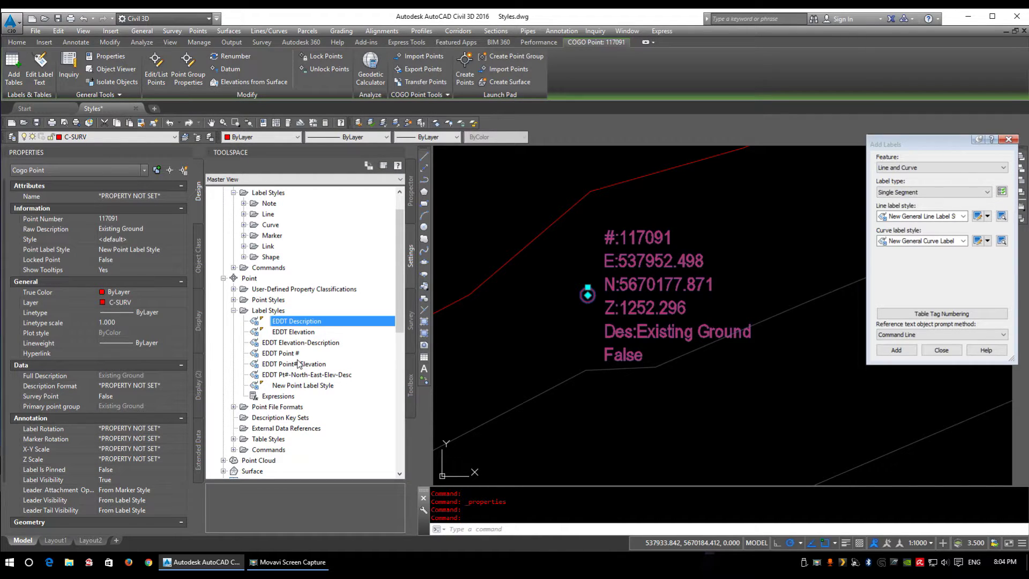
pyautogui.click(302, 334)
pyautogui.click(291, 343)
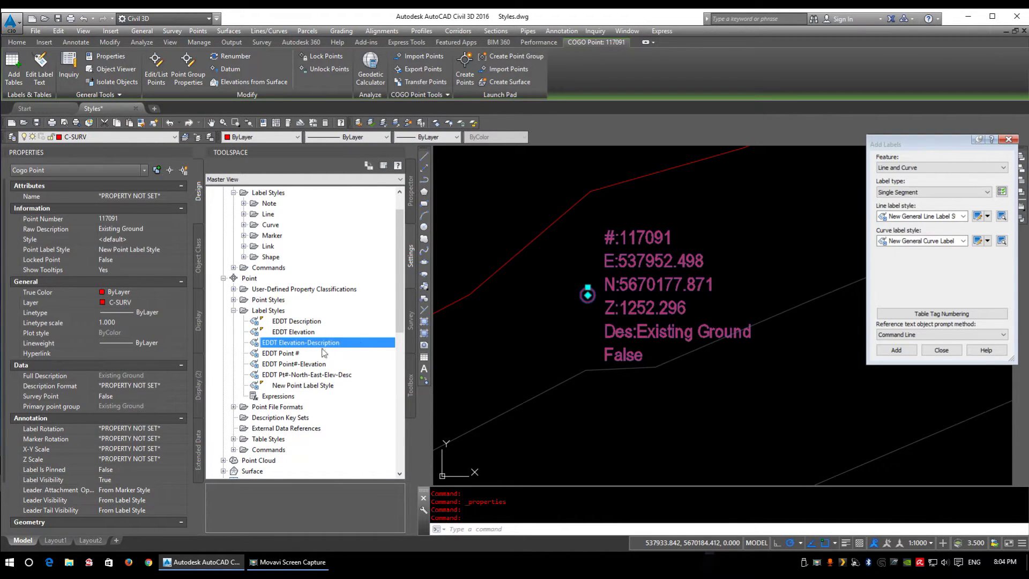
pyautogui.click(285, 354)
pyautogui.click(287, 364)
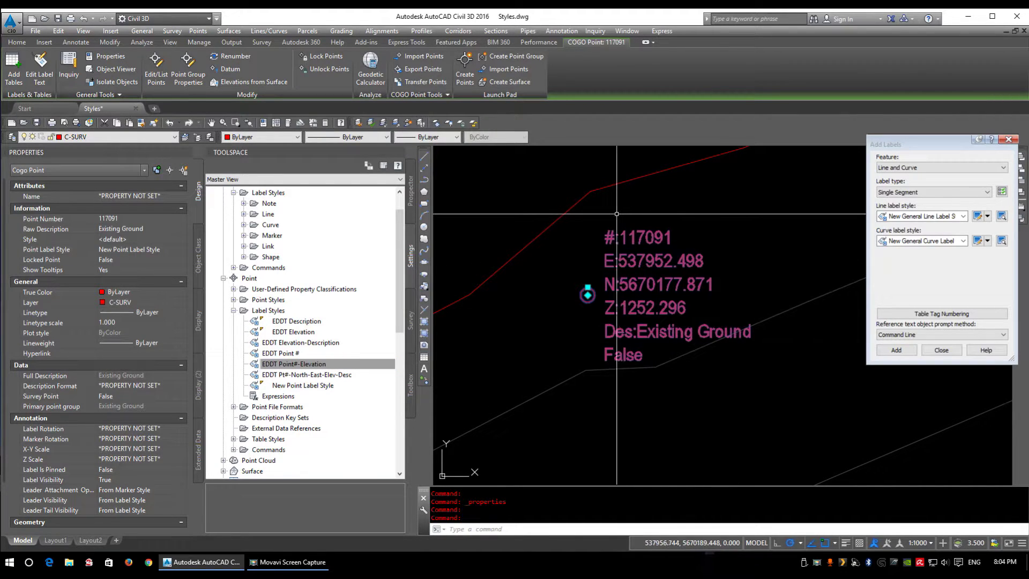
pyautogui.click(592, 226)
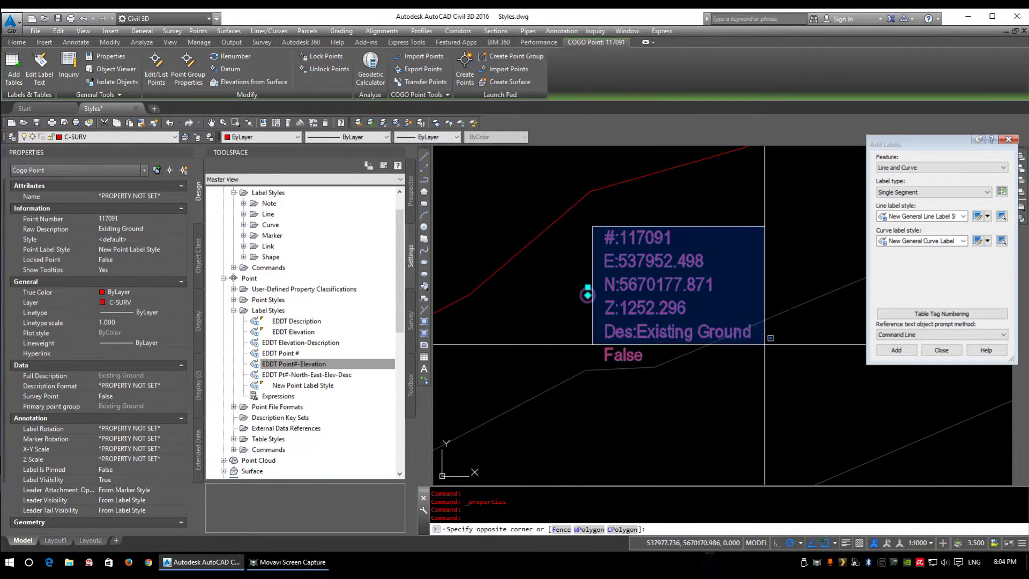
pyautogui.click(764, 342)
pyautogui.click(289, 376)
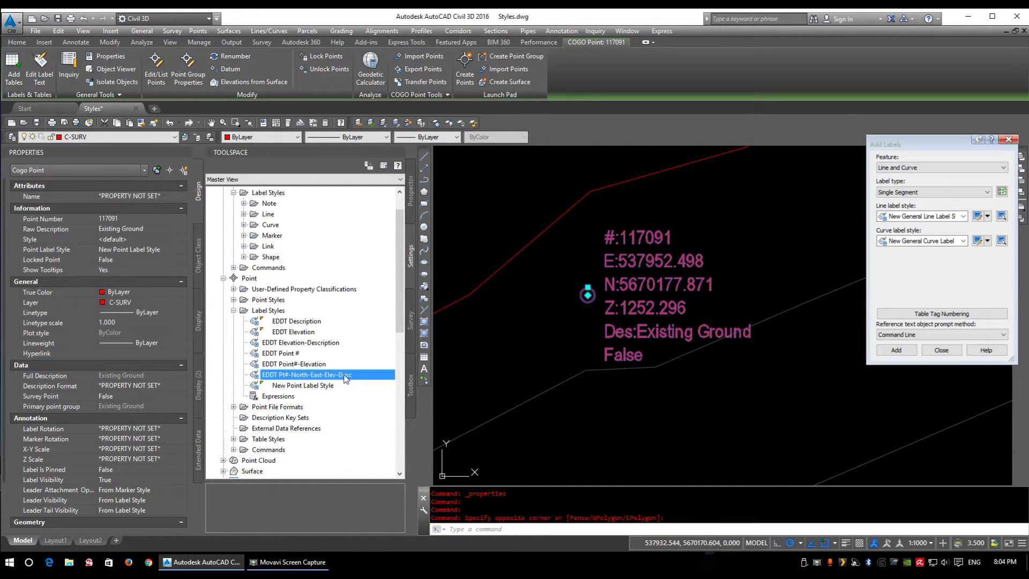
pyautogui.click(316, 384)
pyautogui.scroll(-1, 326, 385)
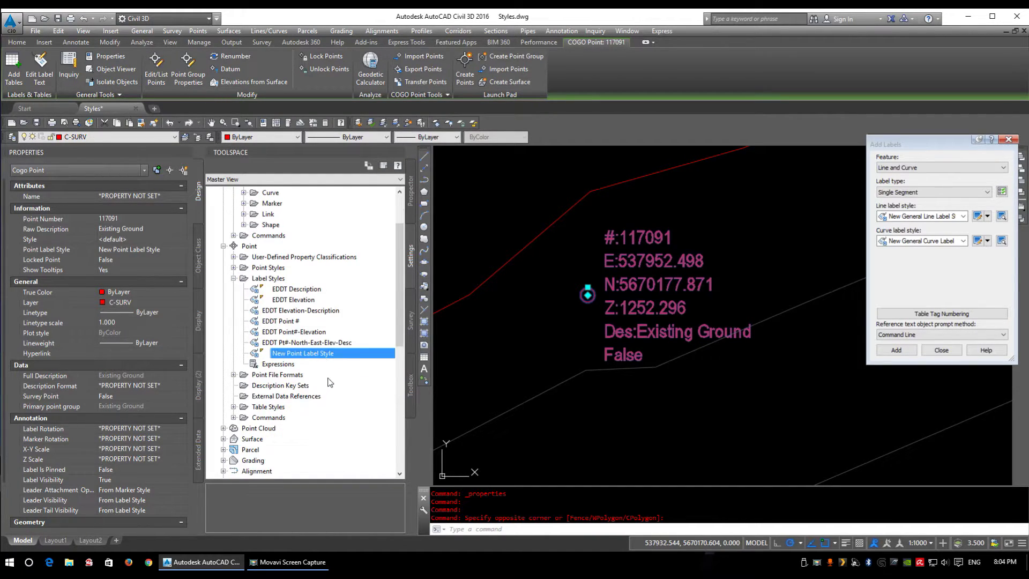
# Collapse the Point and General style collections and expand the Surface label styles
pyautogui.click(233, 278)
pyautogui.click(223, 246)
pyautogui.scroll(2, 285, 293)
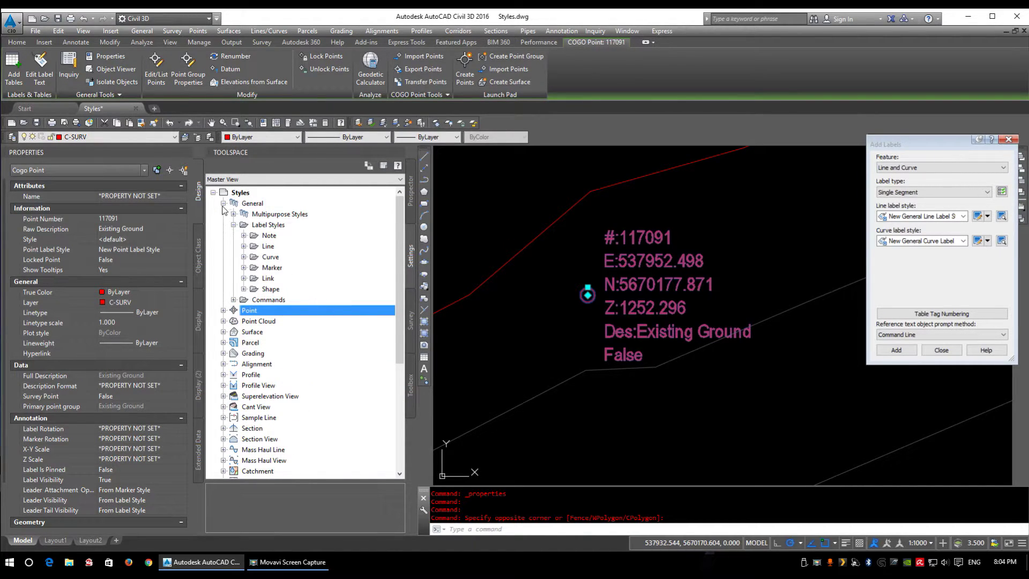
pyautogui.click(233, 224)
pyautogui.click(224, 203)
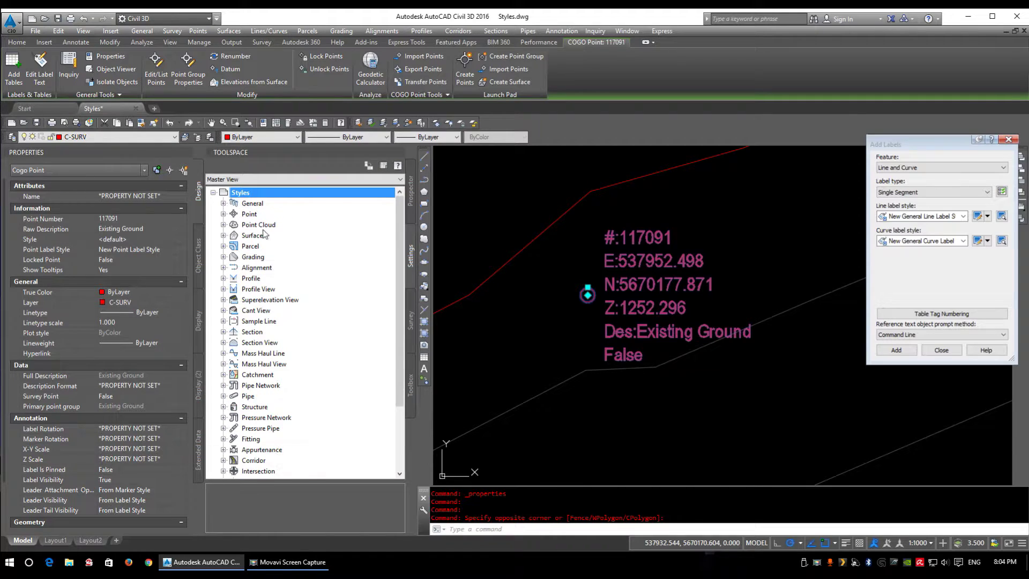
pyautogui.doubleClick(253, 237)
pyautogui.doubleClick(266, 257)
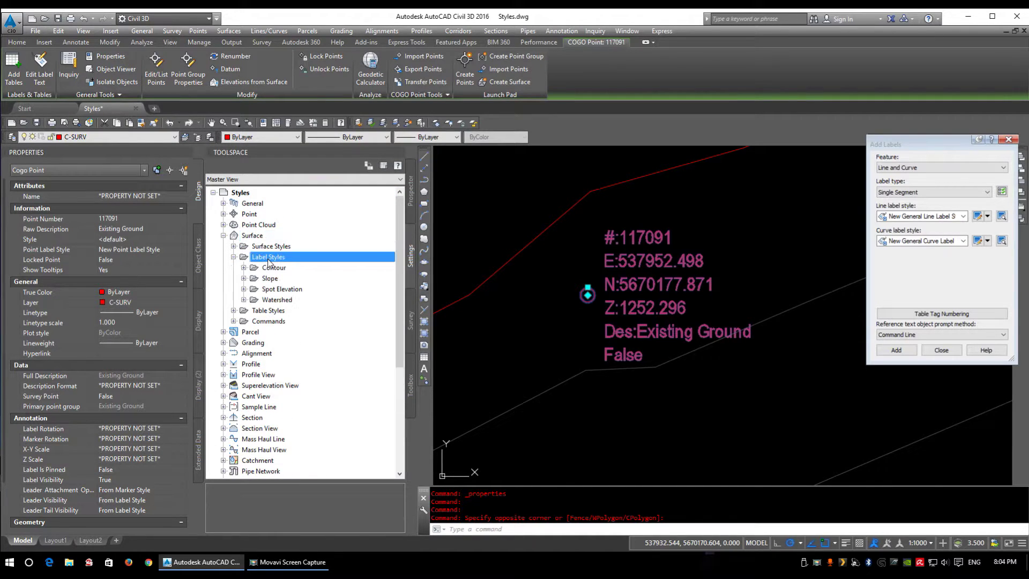
# Clear the COGO point selection and freeze the survey point layer by picking one of the remaining points in the drawing
pyautogui.scroll(-4, 586, 300)
pyautogui.scroll(-3, 586, 317)
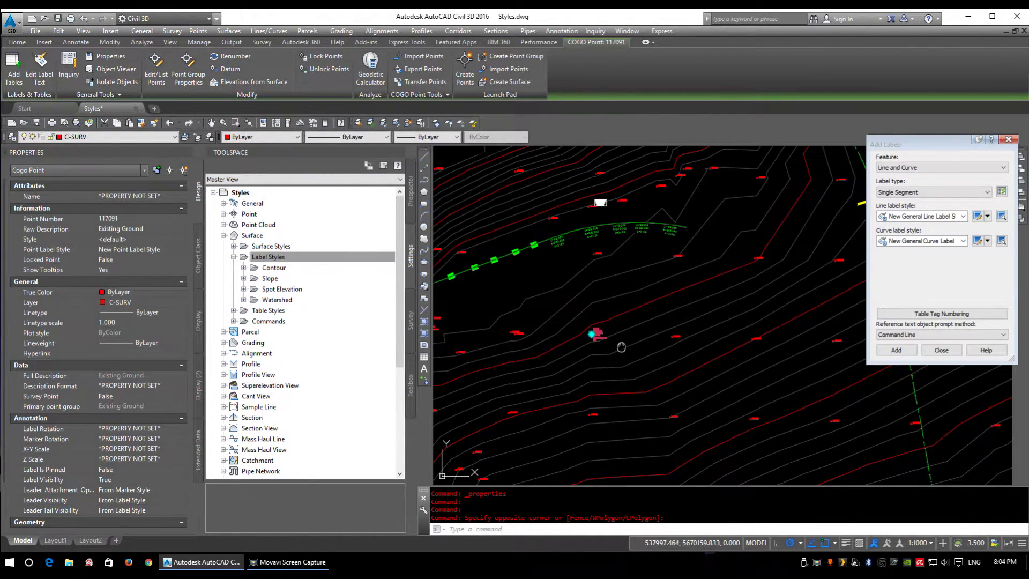
pyautogui.press('Escape')
pyautogui.moveTo(579, 319); pyautogui.dragTo(653, 330, button='middle')
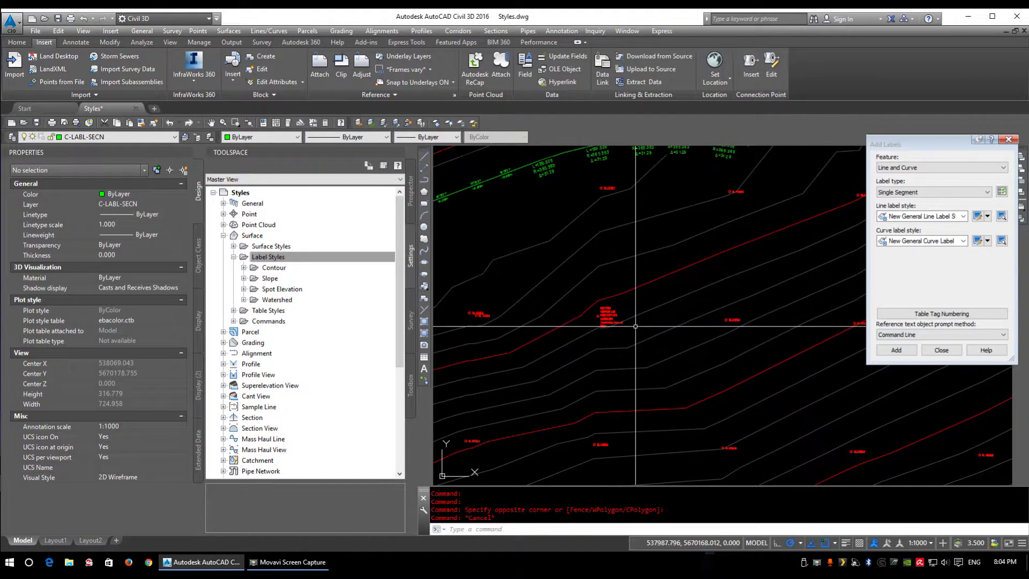
pyautogui.scroll(6, 643, 326)
pyautogui.scroll(-4, 616, 343)
pyautogui.scroll(-3, 489, 243)
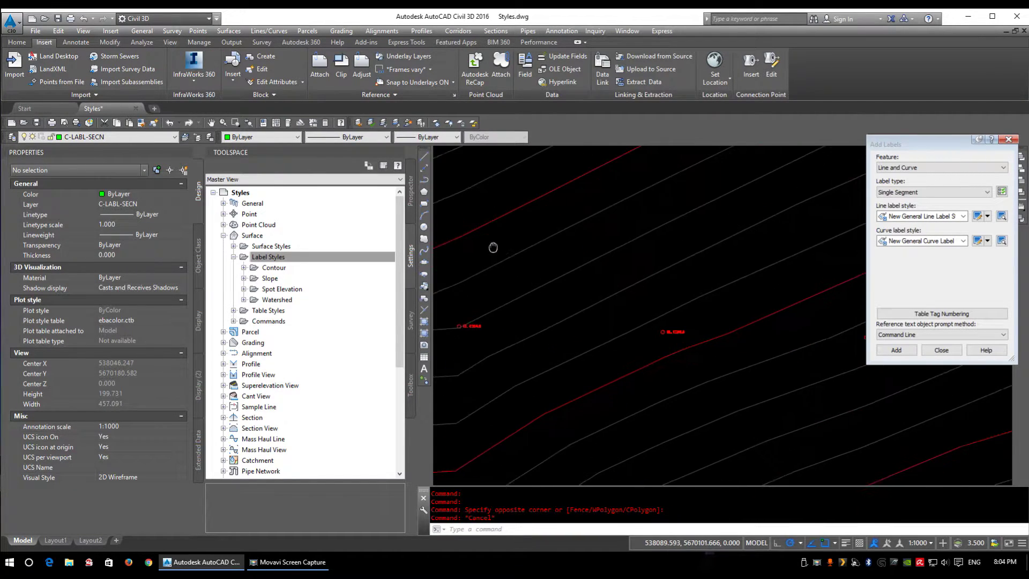
pyautogui.click(435, 124)
pyautogui.click(460, 326)
pyautogui.rightClick(495, 323)
pyautogui.click(522, 331)
pyautogui.moveTo(539, 335); pyautogui.dragTo(585, 338, button='middle')
# Create a new contour label style under the surface label styles and bring up its layout settings
pyautogui.click(278, 256)
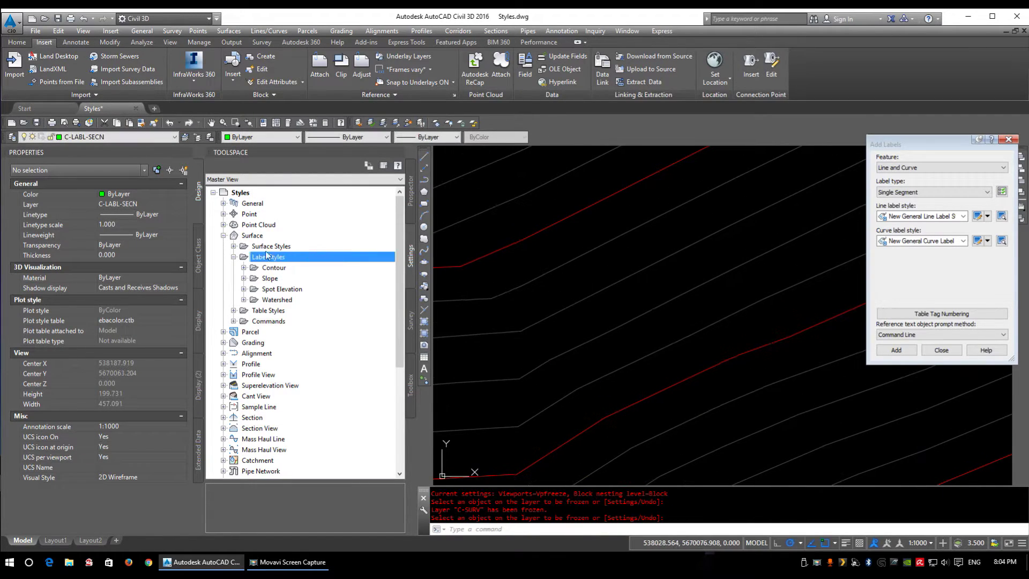
pyautogui.click(275, 267)
pyautogui.click(271, 279)
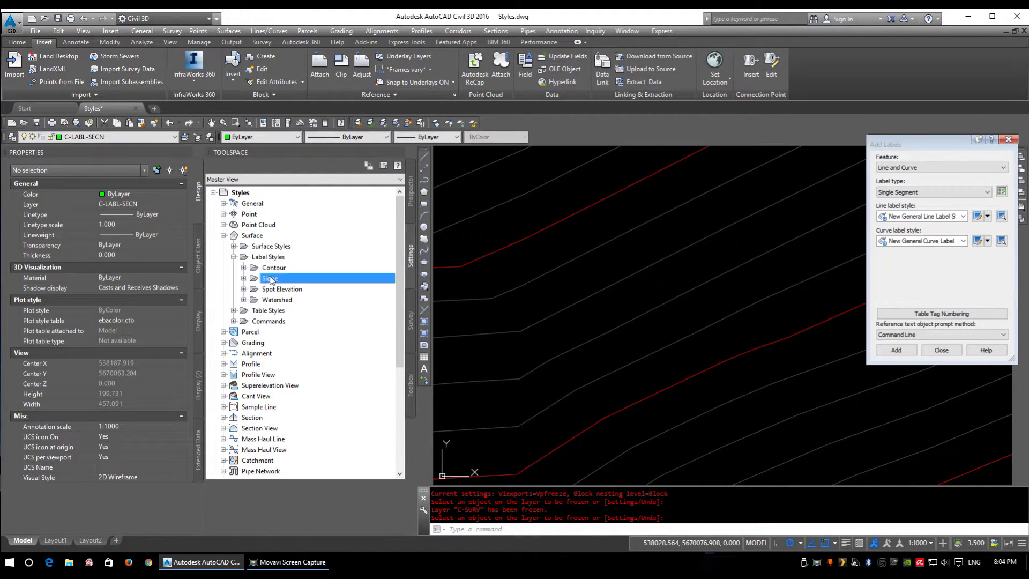
pyautogui.click(282, 291)
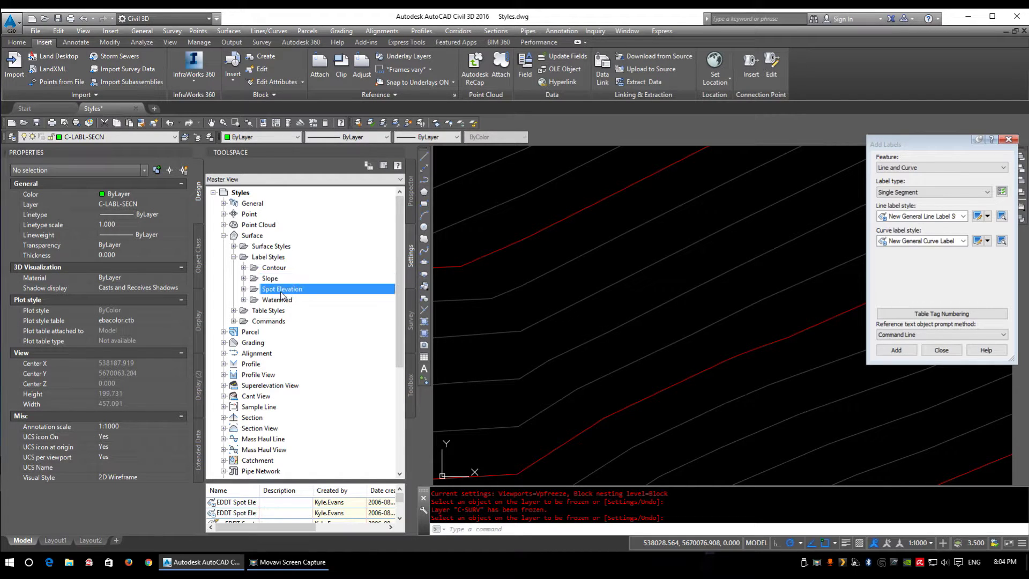
pyautogui.click(278, 301)
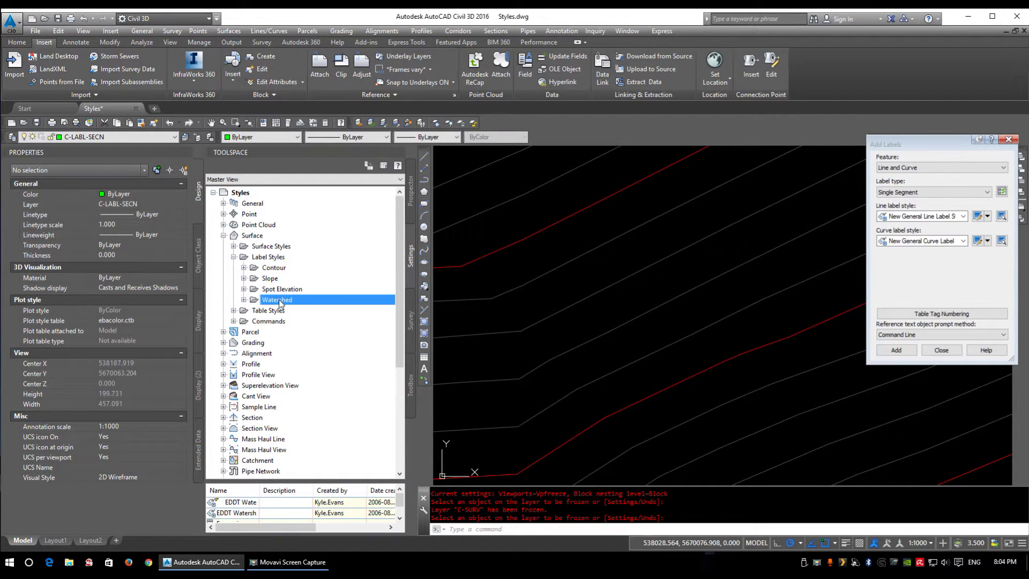
pyautogui.click(245, 268)
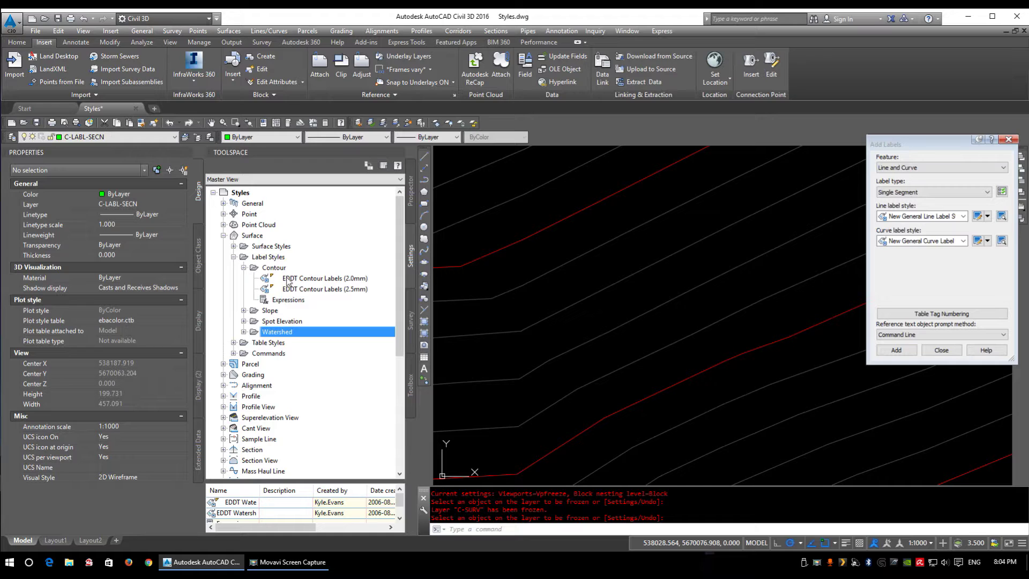
pyautogui.rightClick(274, 268)
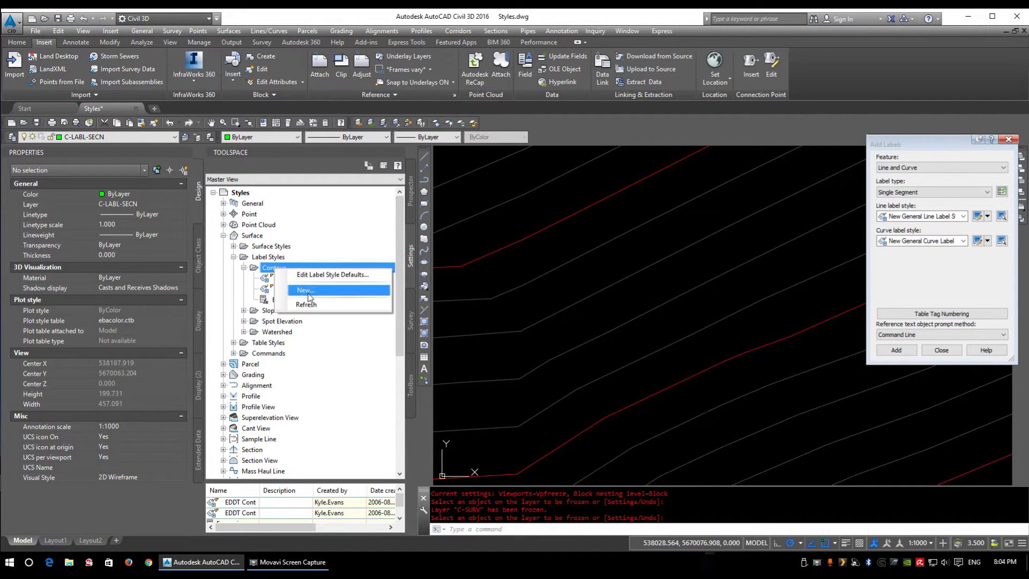
pyautogui.click(308, 292)
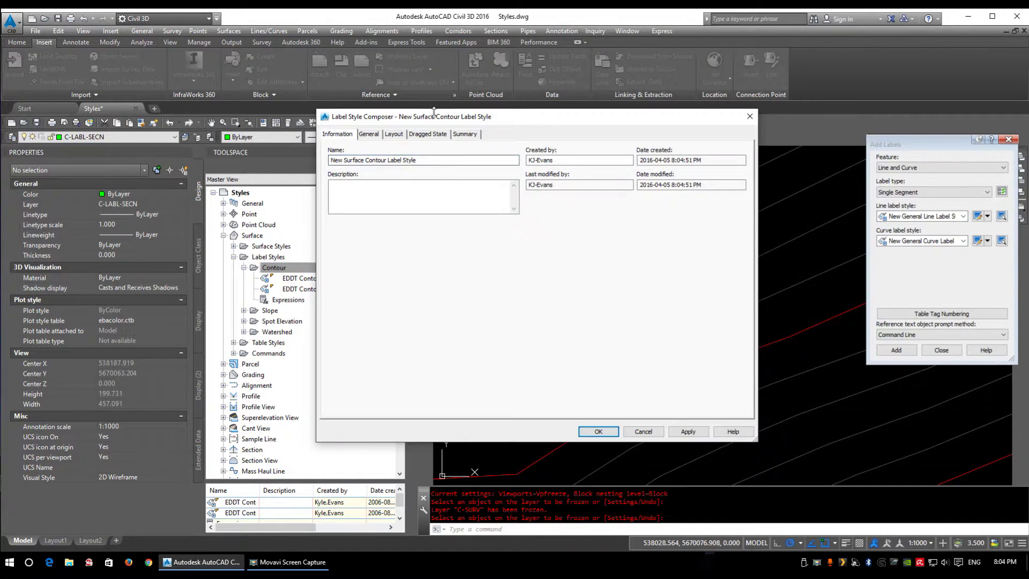
pyautogui.moveTo(433, 112); pyautogui.dragTo(557, 138)
pyautogui.moveTo(451, 144); pyautogui.dragTo(551, 151)
pyautogui.click(492, 169)
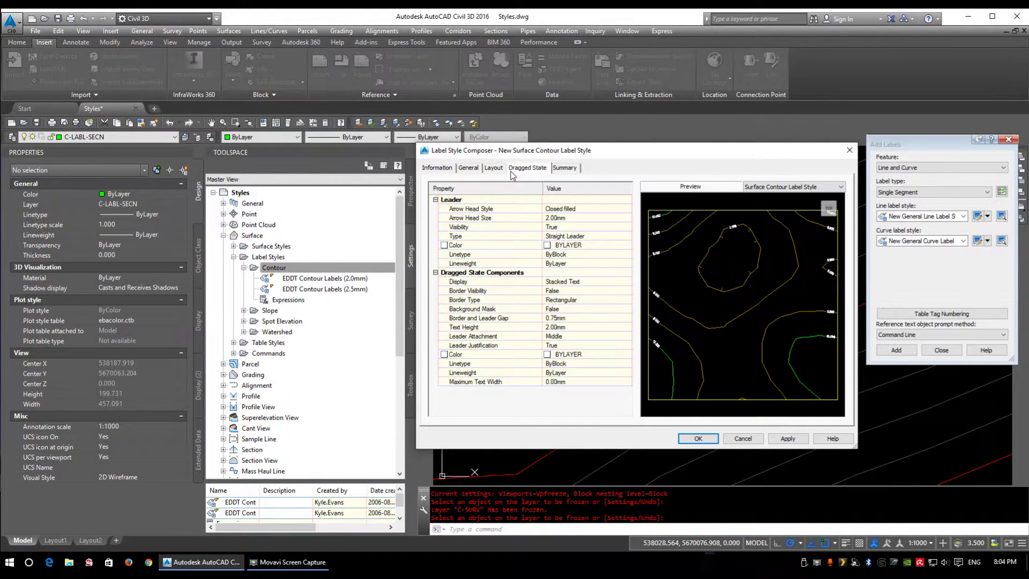
# Set the Surface Elevation component's contents to a precision of 0.00001 and update the property in the label text
pyautogui.click(486, 194)
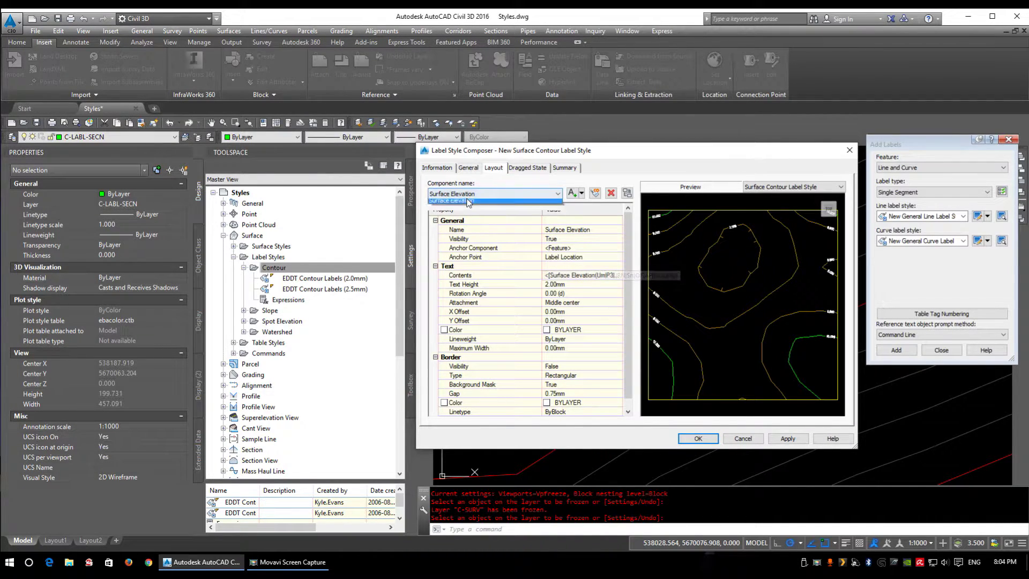
pyautogui.click(451, 203)
pyautogui.click(590, 275)
pyautogui.click(618, 275)
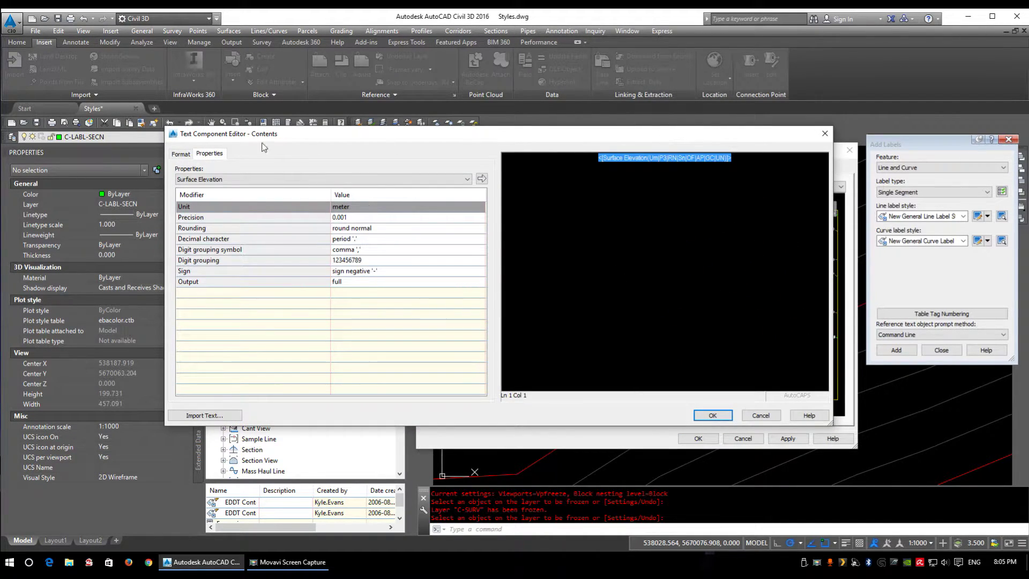
pyautogui.click(240, 178)
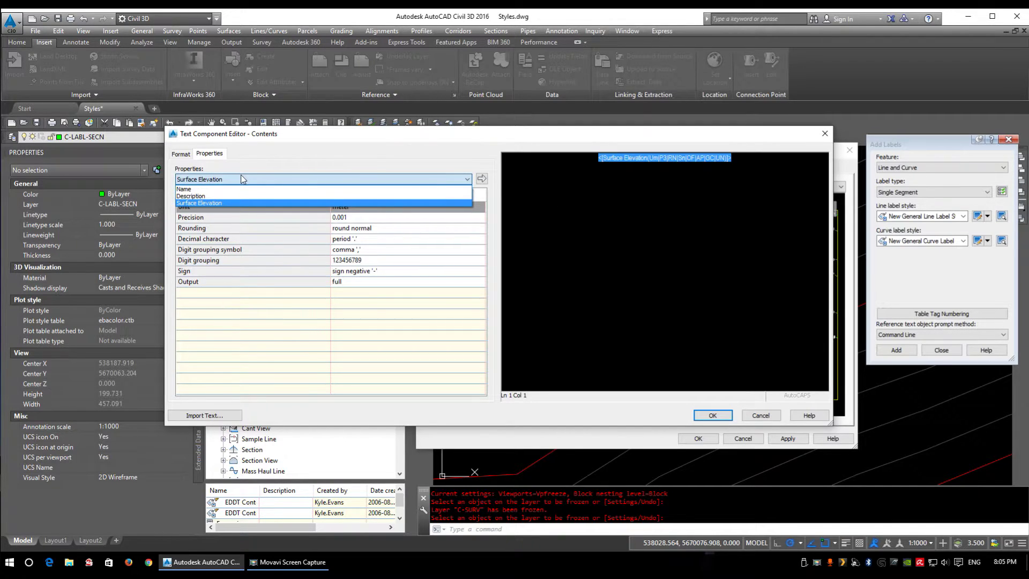
pyautogui.click(191, 201)
pyautogui.moveTo(332, 135); pyautogui.dragTo(343, 153)
pyautogui.click(358, 234)
pyautogui.click(364, 234)
pyautogui.click(366, 234)
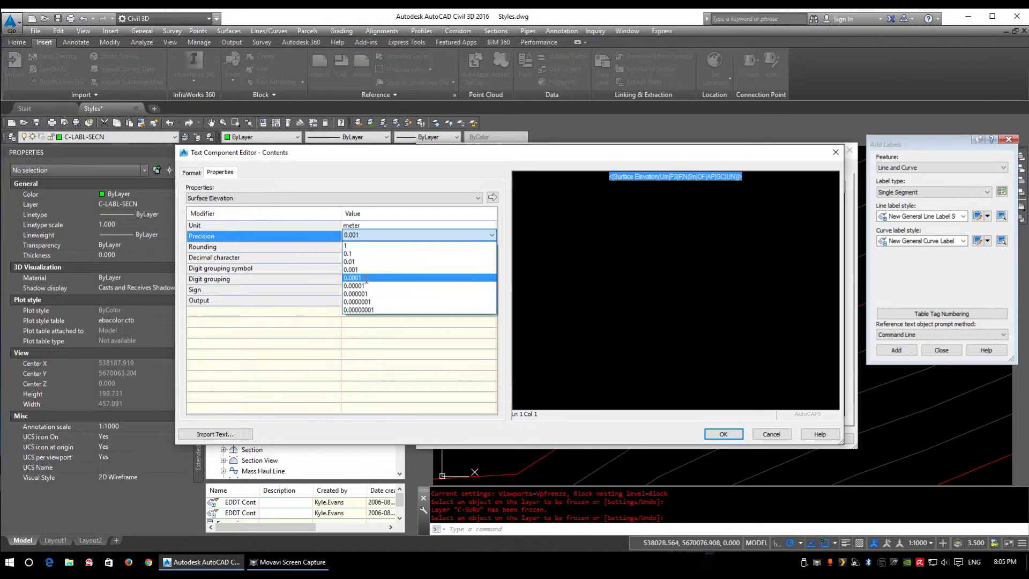
pyautogui.click(391, 286)
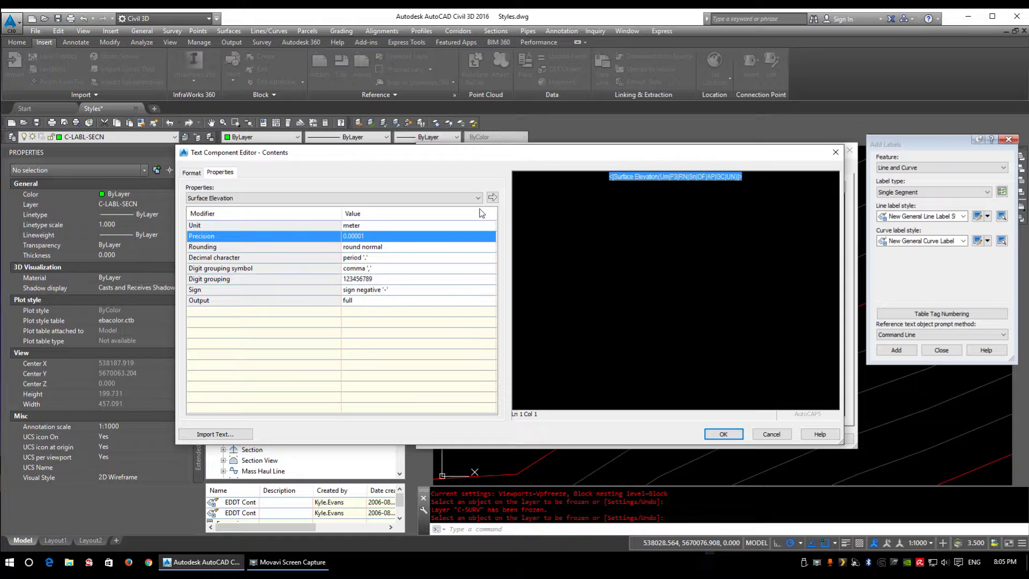
pyautogui.click(493, 198)
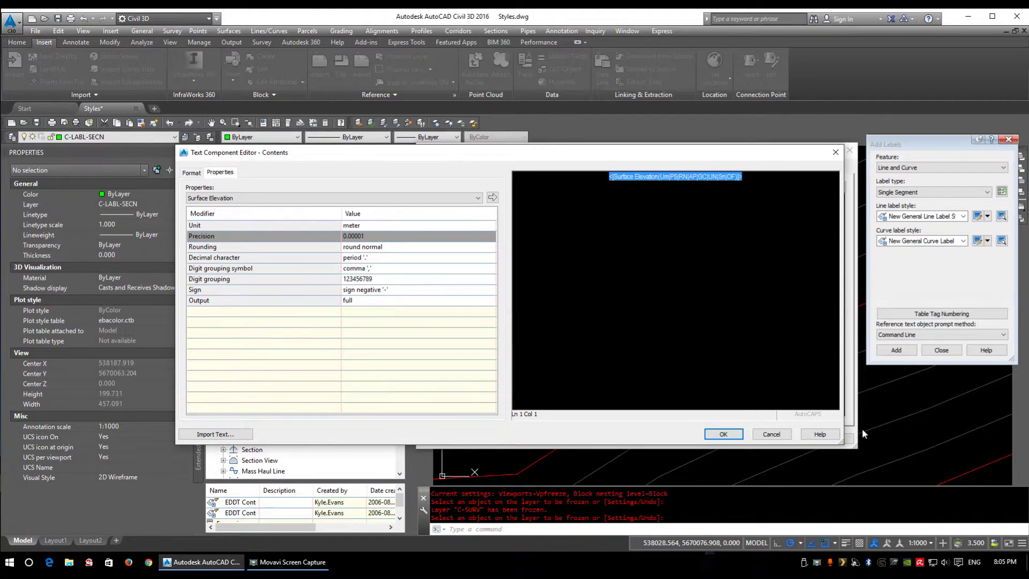
pyautogui.click(724, 434)
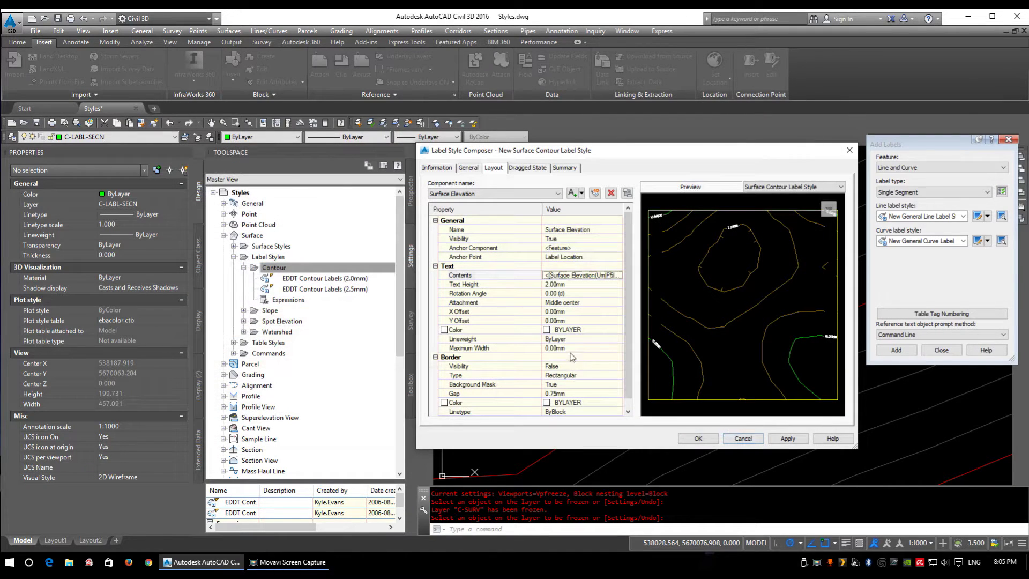
# Set the Surface Elevation text height to 2.5 mm and its text color to index 172
pyautogui.moveTo(569, 154); pyautogui.dragTo(546, 135)
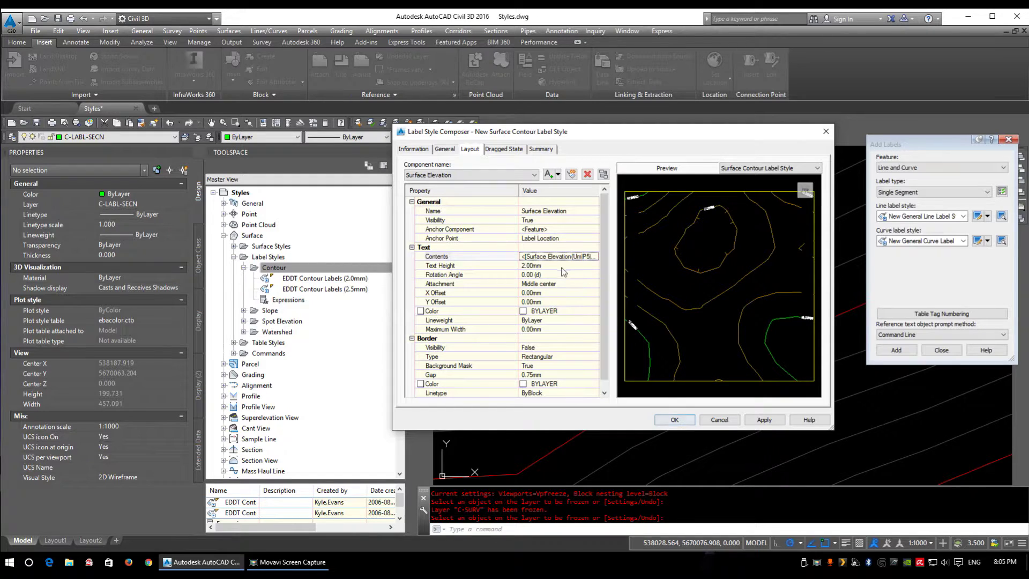
pyautogui.click(546, 265)
pyautogui.write('2.5')
pyautogui.press('Return')
pyautogui.click(557, 311)
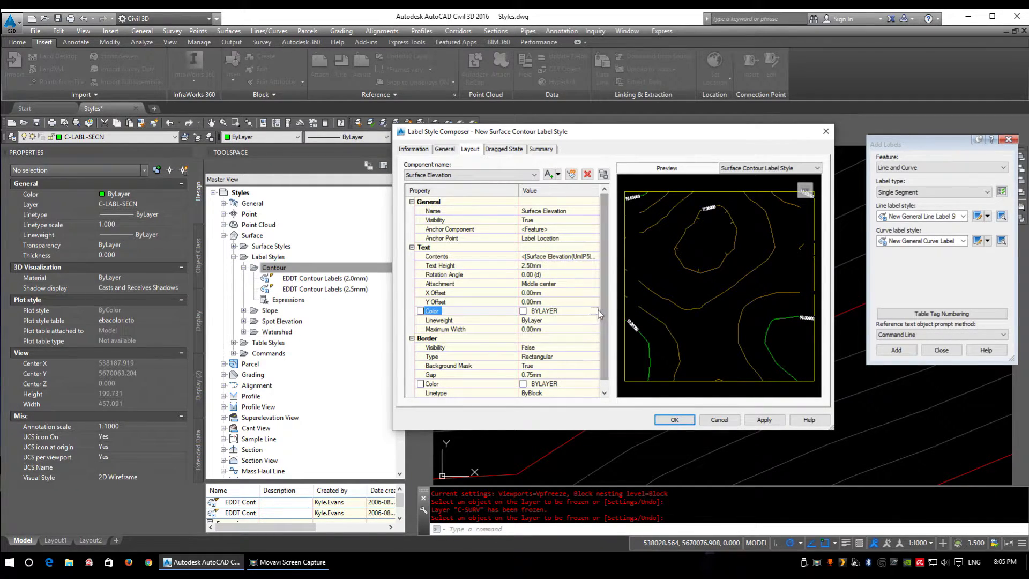
pyautogui.click(593, 311)
pyautogui.doubleClick(400, 291)
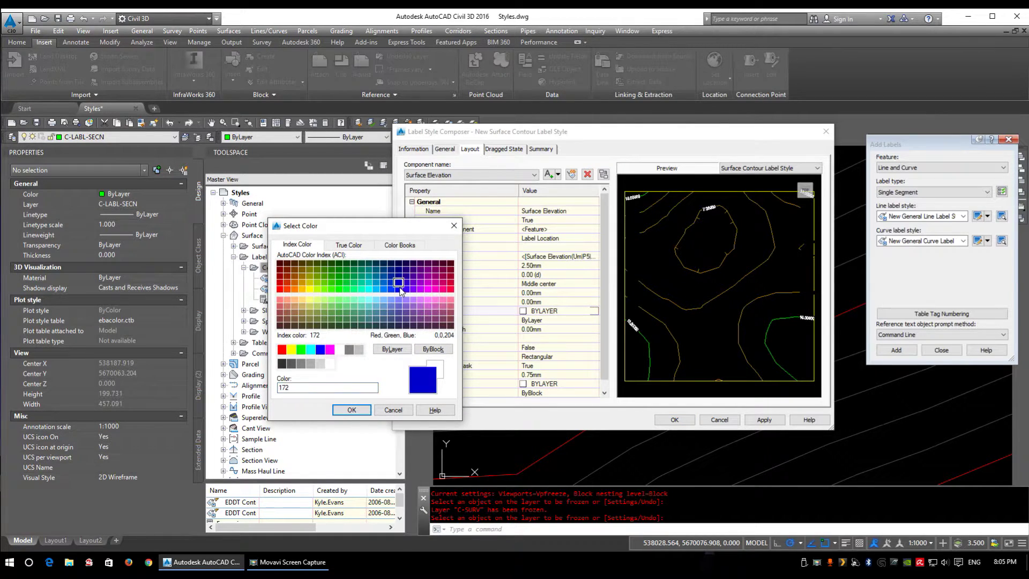
# Turn on the border visibility for the Surface Elevation component and inspect the labels in the preview
pyautogui.click(544, 337)
pyautogui.click(540, 349)
pyautogui.click(541, 349)
pyautogui.click(548, 365)
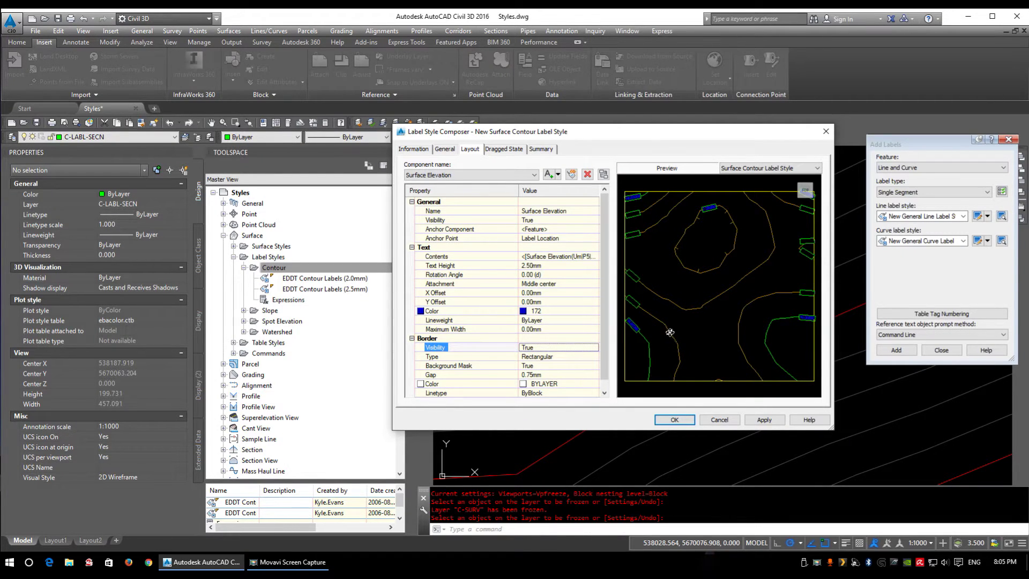
pyautogui.scroll(2, 658, 328)
pyautogui.moveTo(626, 329); pyautogui.dragTo(736, 332, button='middle')
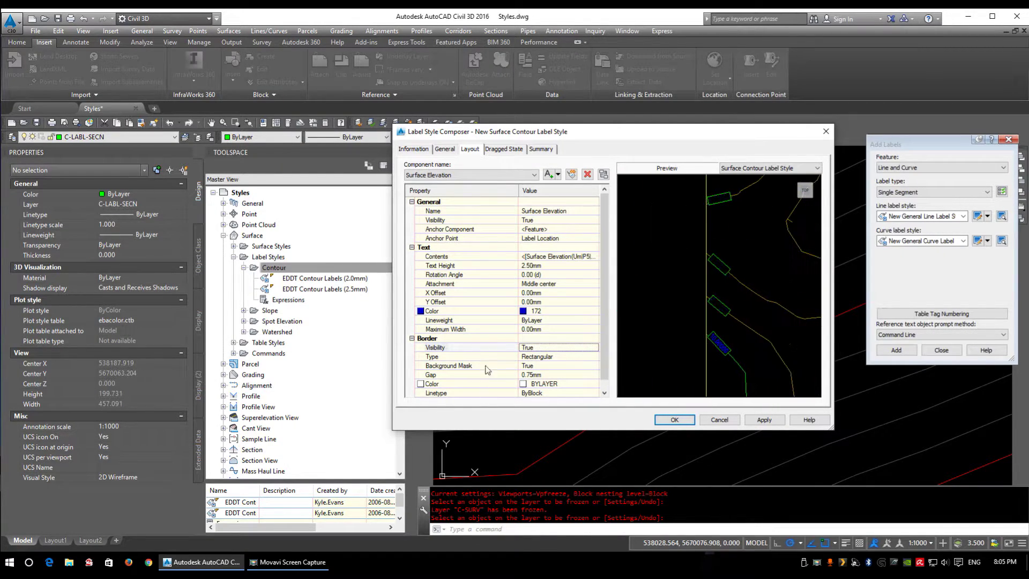
# Set the label border color to index 172 and save the new contour label style
pyautogui.click(536, 383)
pyautogui.click(594, 383)
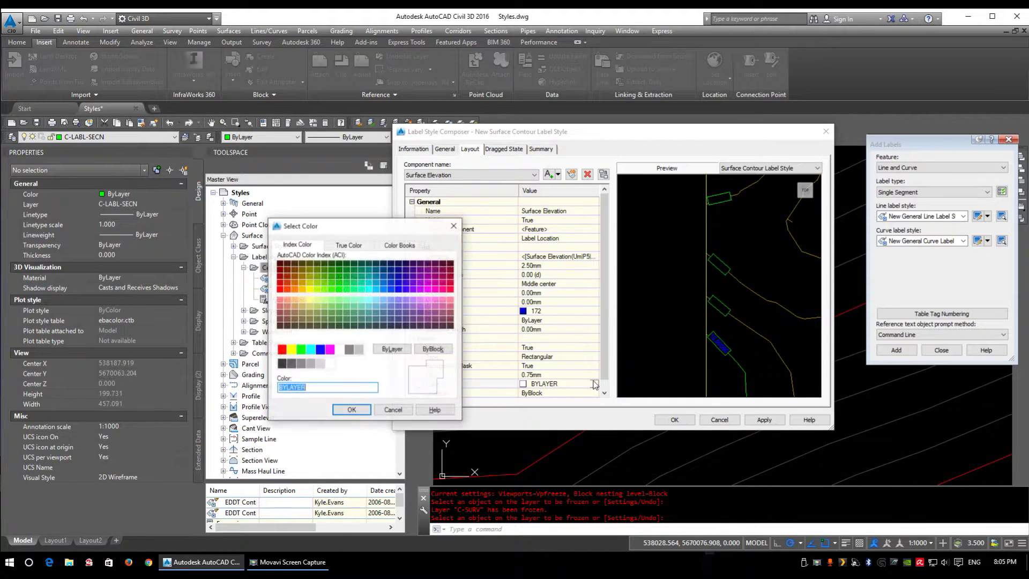
pyautogui.write('172')
pyautogui.press('Return')
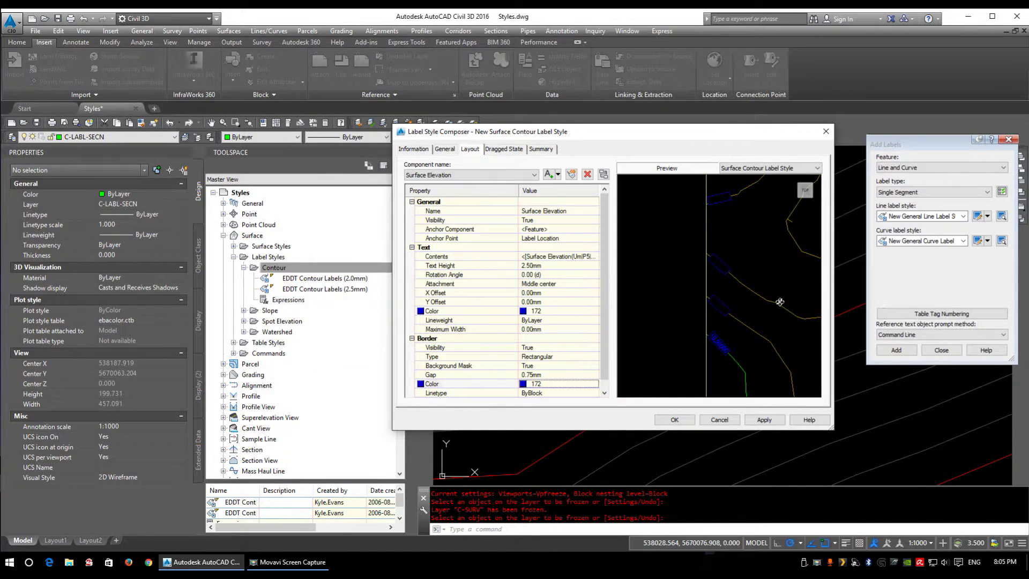
pyautogui.moveTo(777, 349); pyautogui.dragTo(685, 333, button='middle')
pyautogui.click(673, 421)
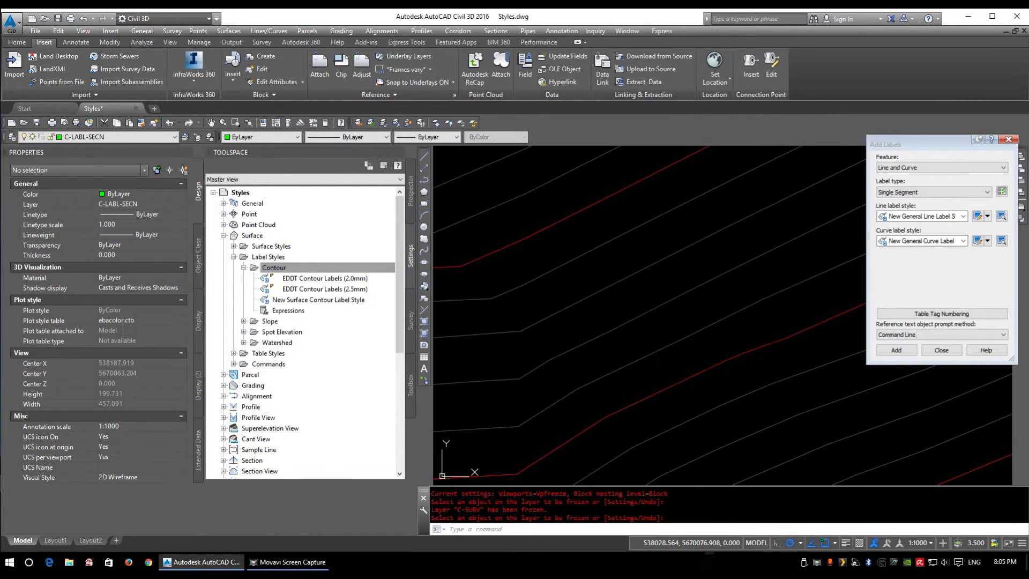
pyautogui.click(296, 302)
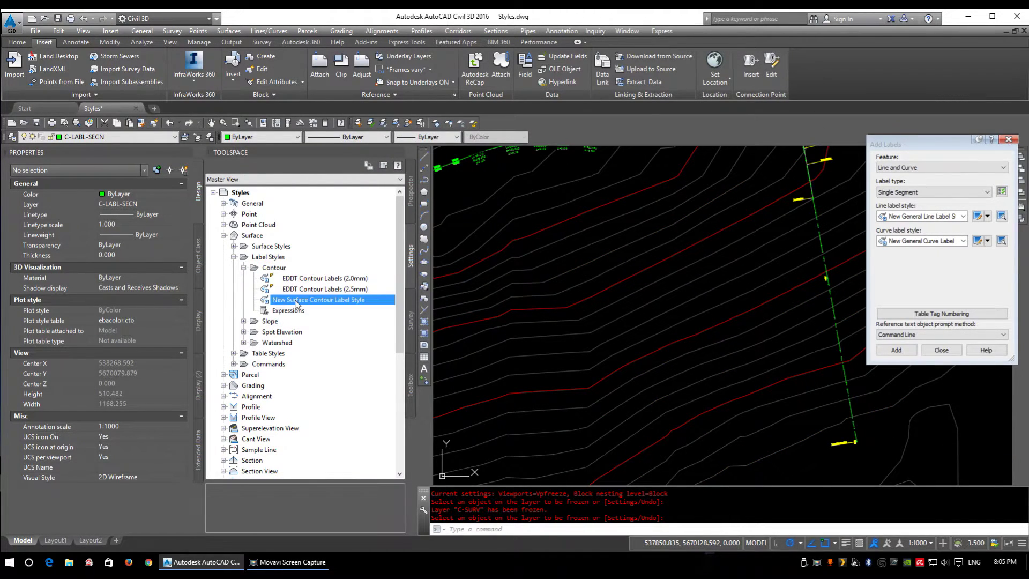
pyautogui.click(337, 279)
pyautogui.click(337, 289)
pyautogui.click(339, 278)
pyautogui.click(339, 286)
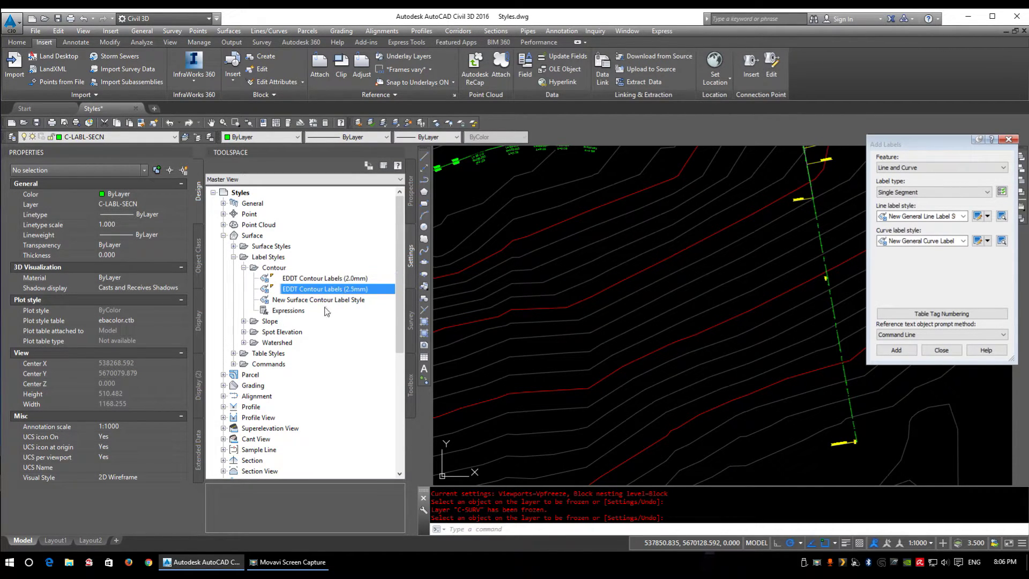
pyautogui.click(323, 302)
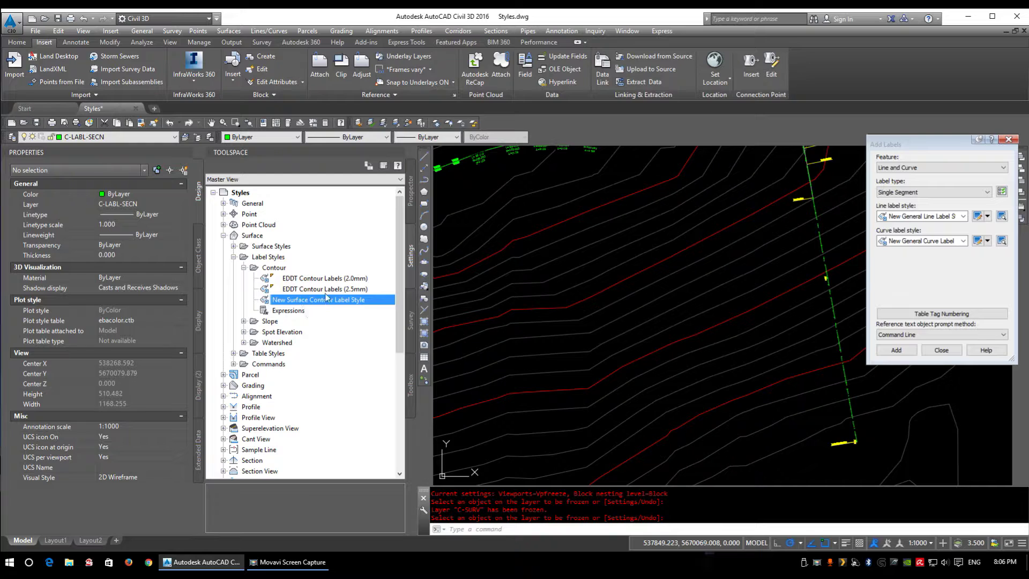
# Set the labels to be added to the Surface feature with the Contour - Multiple label type
pyautogui.click(902, 167)
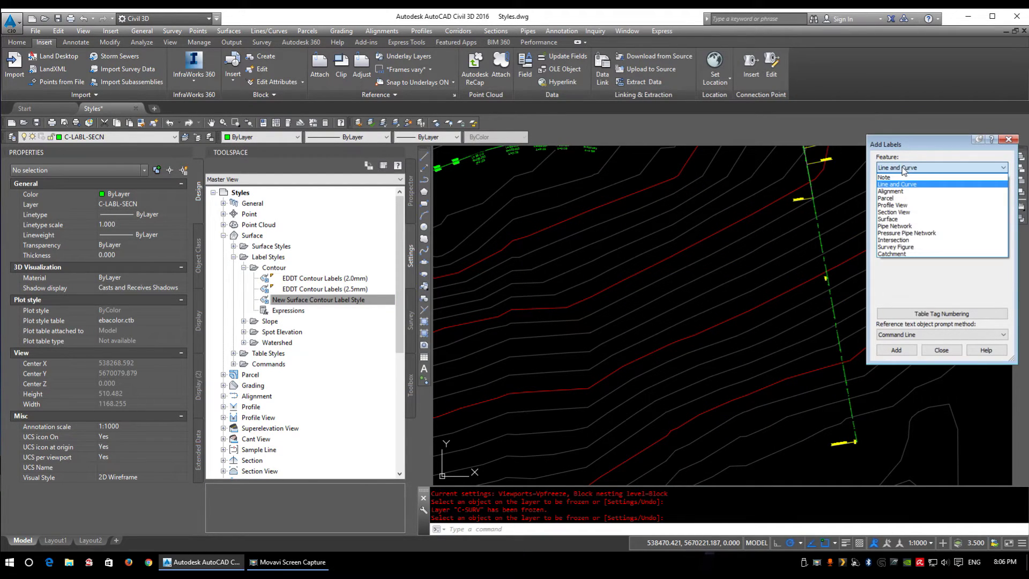
pyautogui.click(900, 219)
pyautogui.click(906, 194)
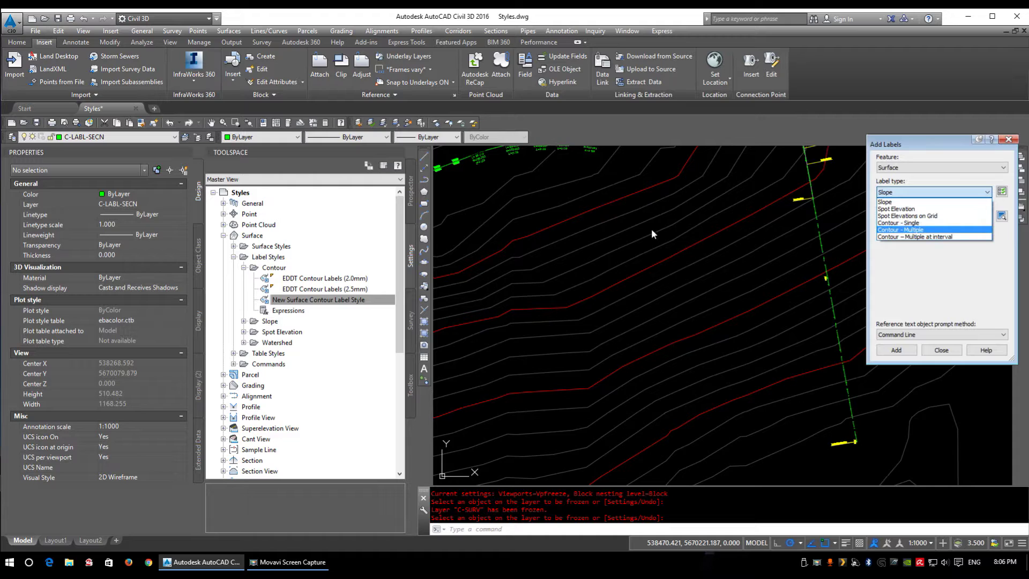
pyautogui.click(900, 231)
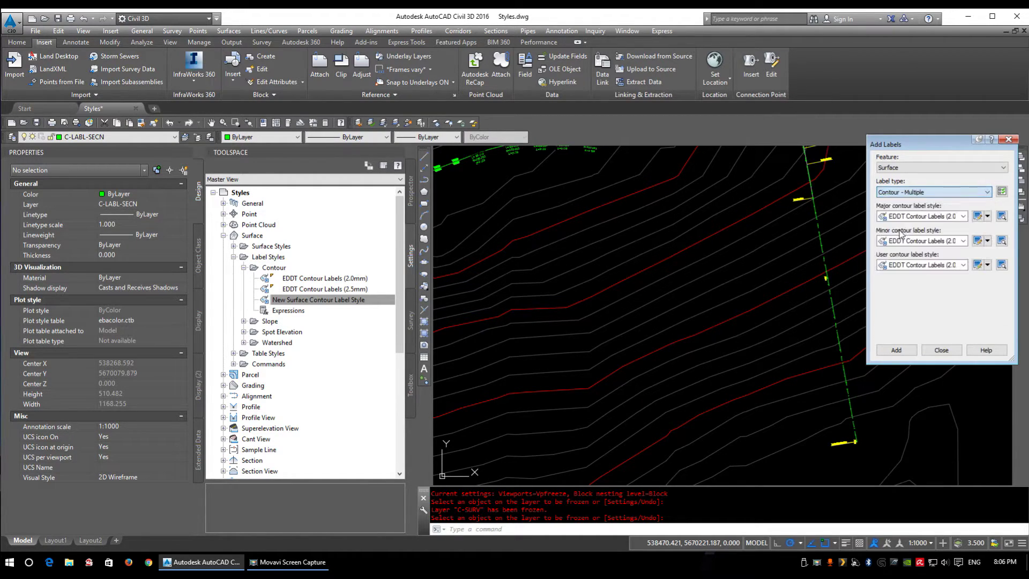
pyautogui.click(922, 192)
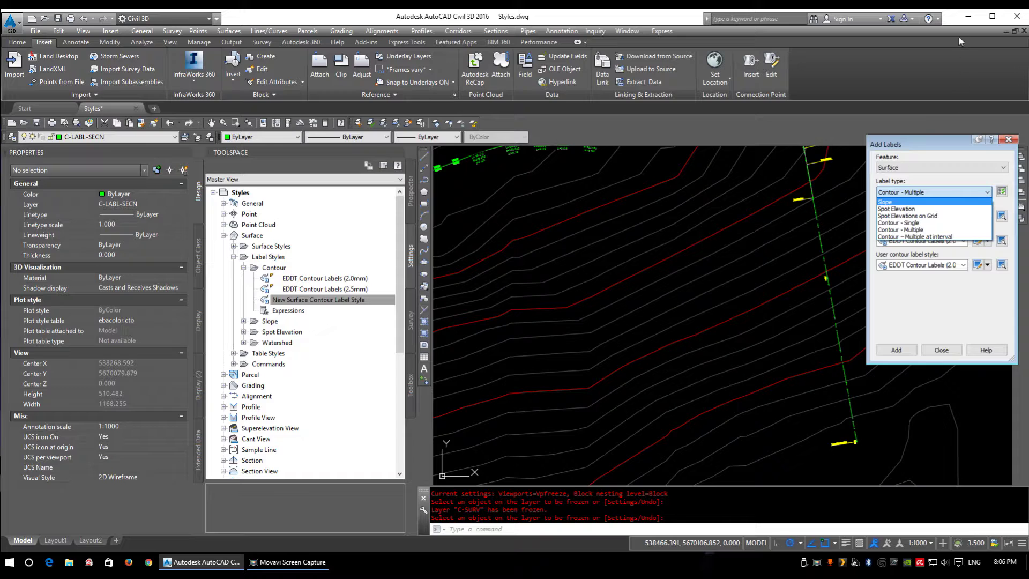
pyautogui.click(906, 231)
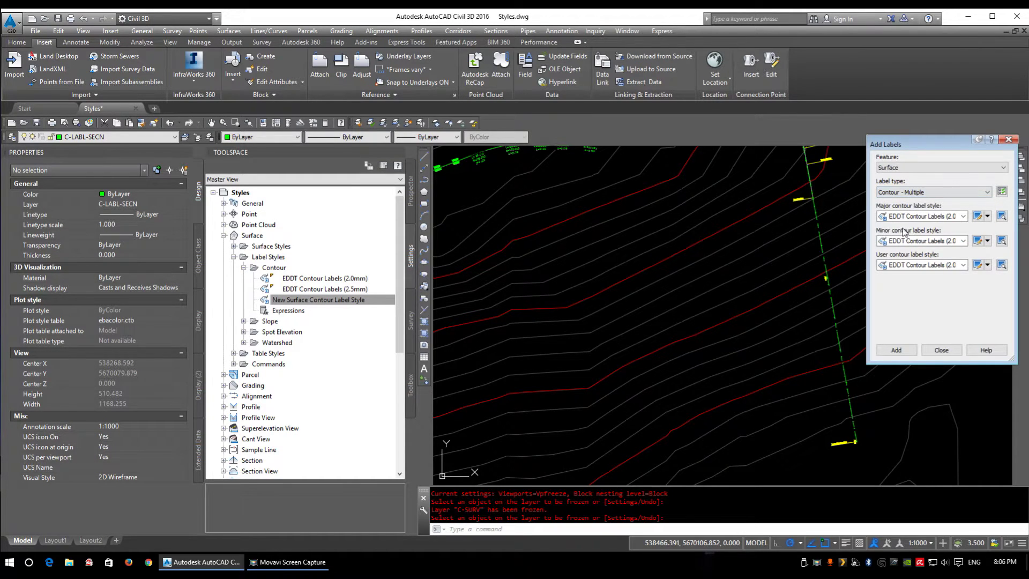
# Set the major and minor contour label styles to New Surface Contour Label Style
pyautogui.click(905, 216)
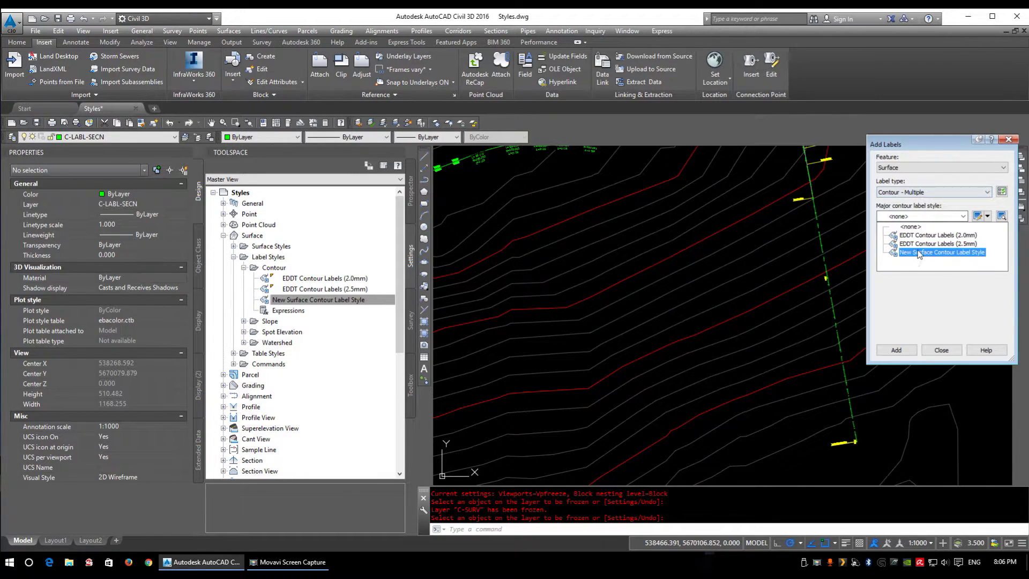
pyautogui.click(919, 252)
pyautogui.click(914, 242)
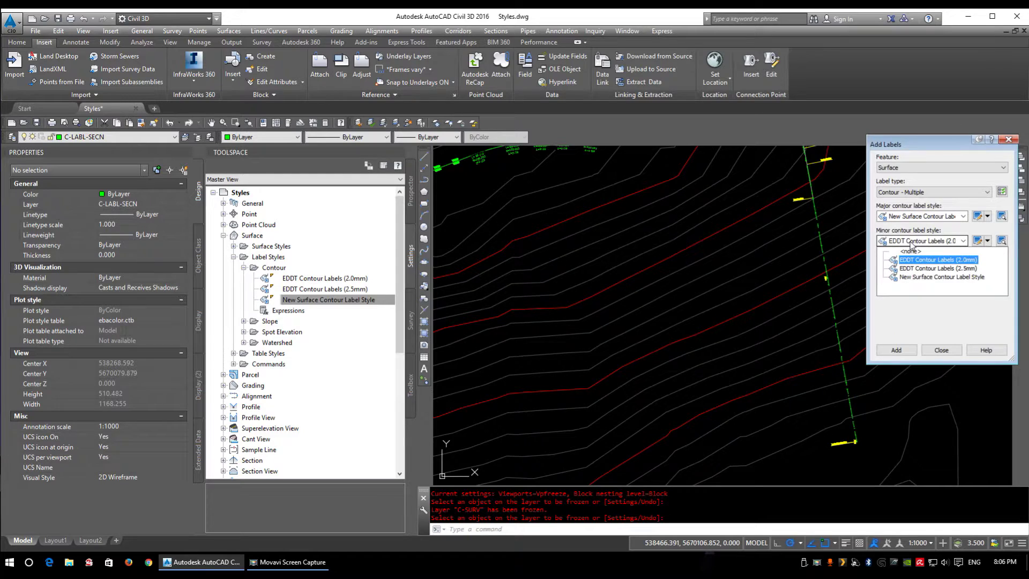
pyautogui.click(935, 277)
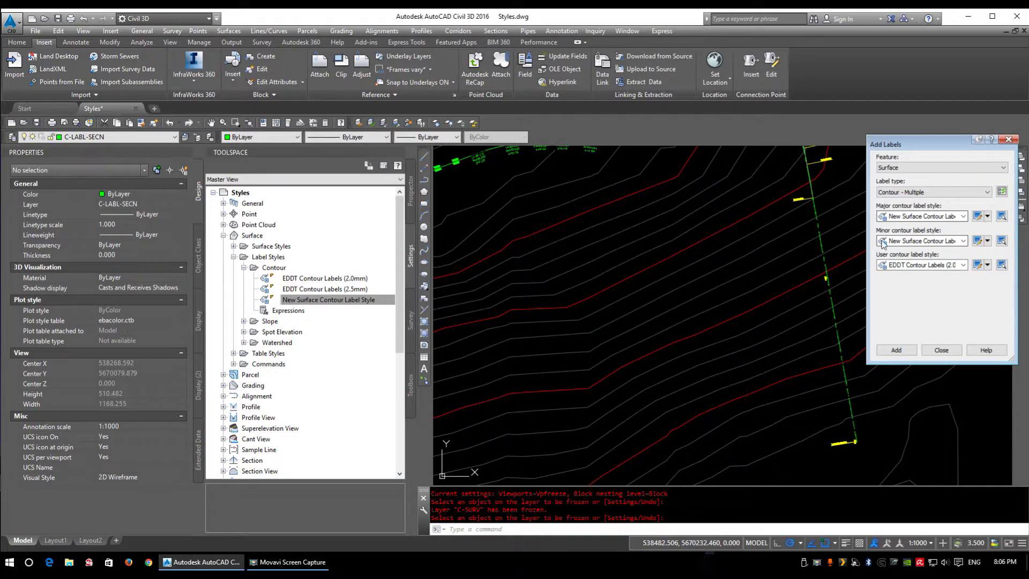
# Set the user contour label style to none
pyautogui.click(926, 266)
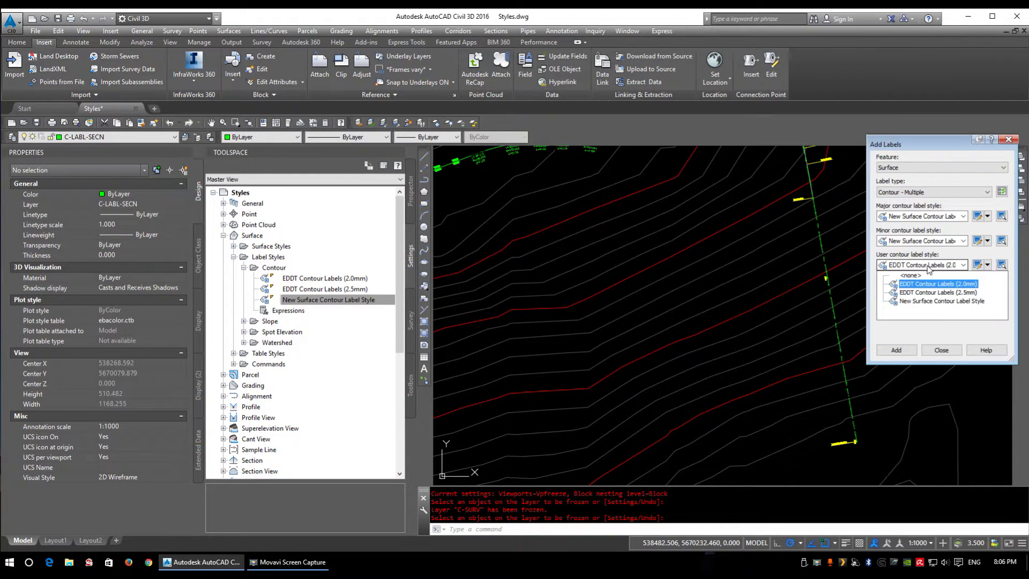
pyautogui.press('Down')
pyautogui.press('Down')
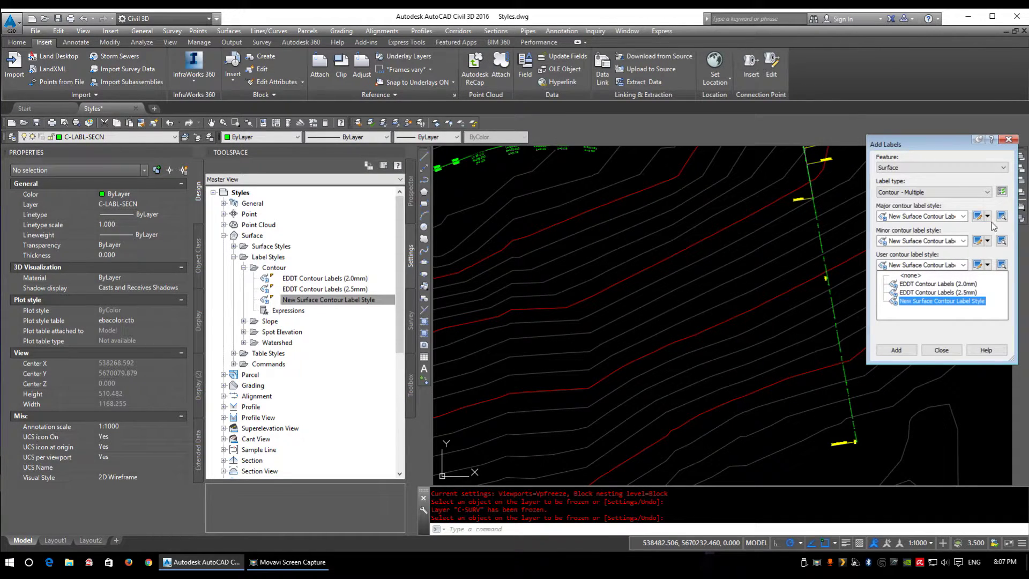
pyautogui.click(911, 264)
pyautogui.click(911, 264)
pyautogui.click(904, 277)
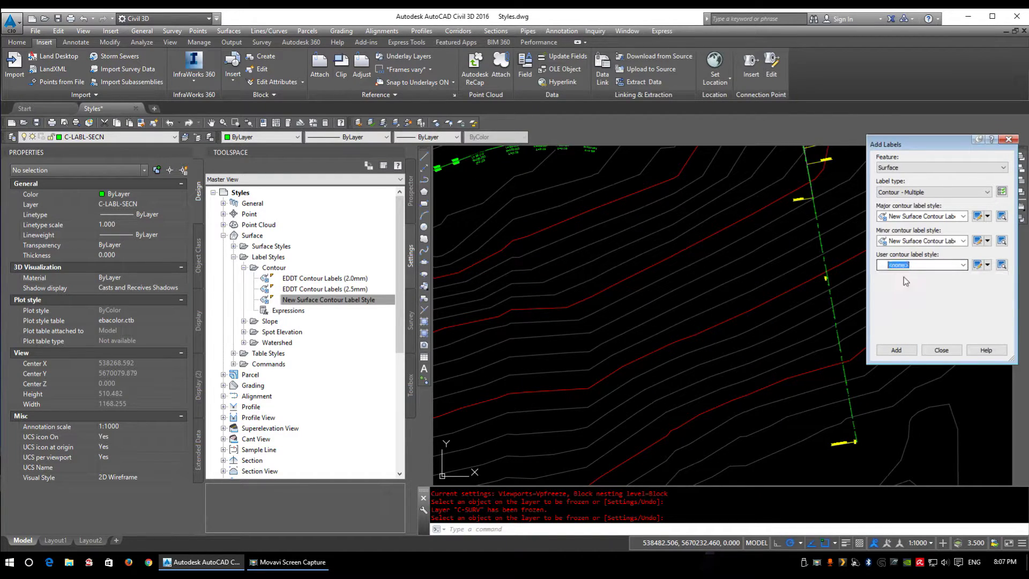
# Start adding the multiple contour labels and place the label line's points down the western slope and east below the alignment
pyautogui.click(896, 350)
pyautogui.scroll(-5, 641, 306)
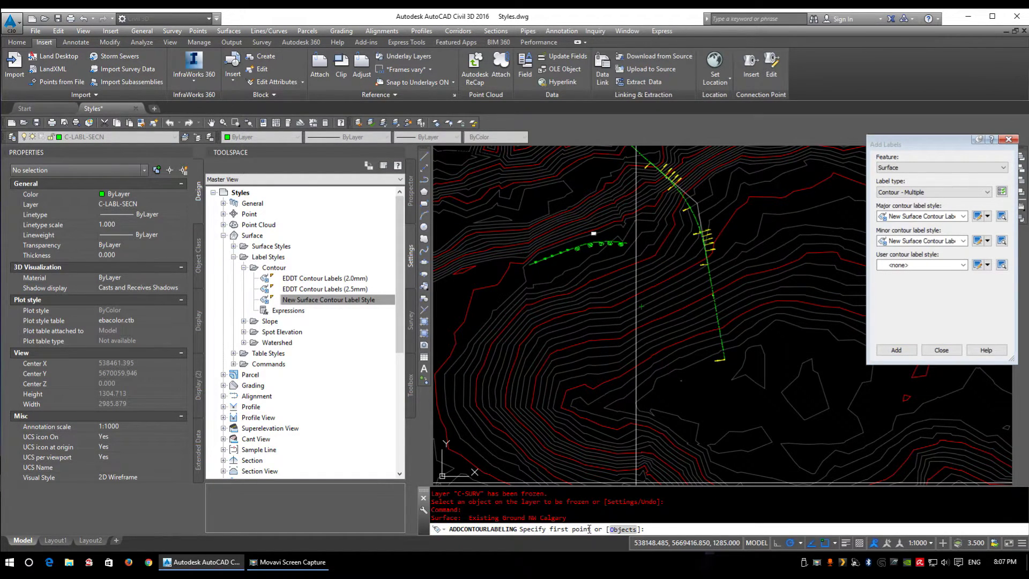
pyautogui.moveTo(444, 311); pyautogui.dragTo(580, 293, button='middle')
pyautogui.click(580, 293)
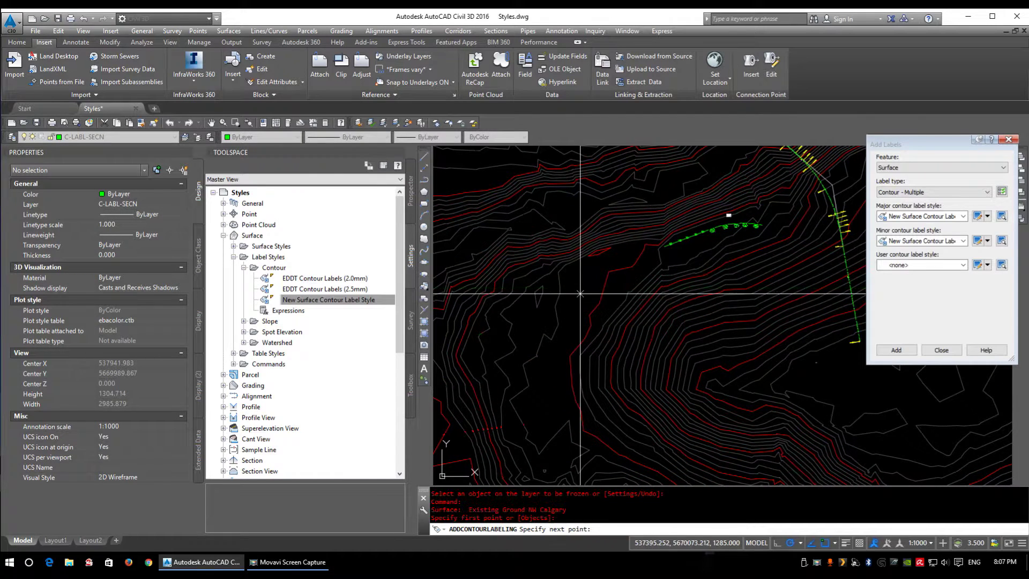
pyautogui.scroll(4, 742, 378)
pyautogui.scroll(-4, 745, 381)
pyautogui.click(717, 403)
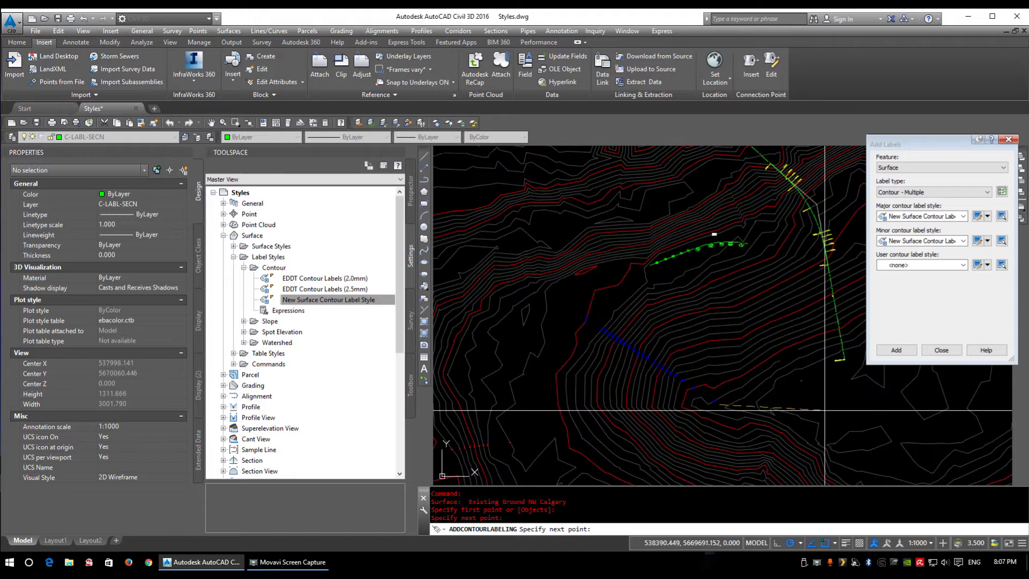
pyautogui.click(823, 397)
# Extend the label line east across the flat area and southeast over the next slope, and finish the labeling
pyautogui.scroll(-2, 849, 402)
pyautogui.moveTo(850, 402); pyautogui.dragTo(703, 332, button='middle')
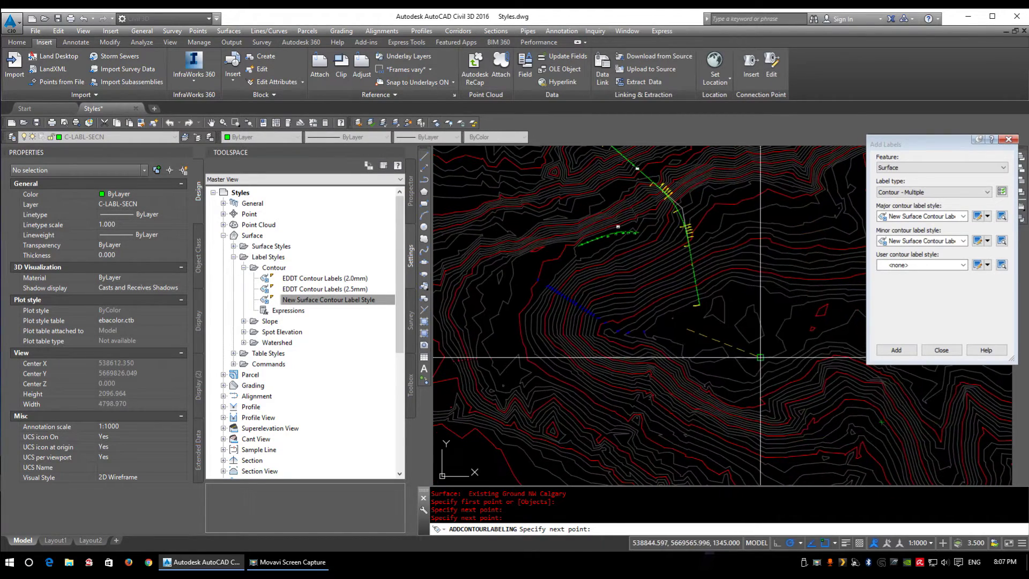
pyautogui.scroll(4, 781, 377)
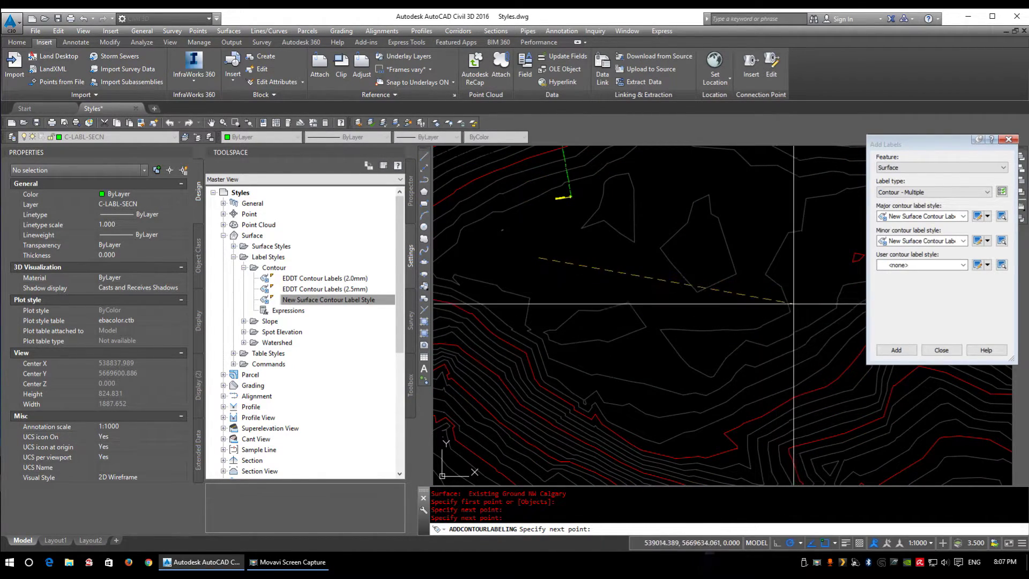
pyautogui.click(812, 294)
pyautogui.moveTo(812, 295); pyautogui.dragTo(654, 202, button='middle')
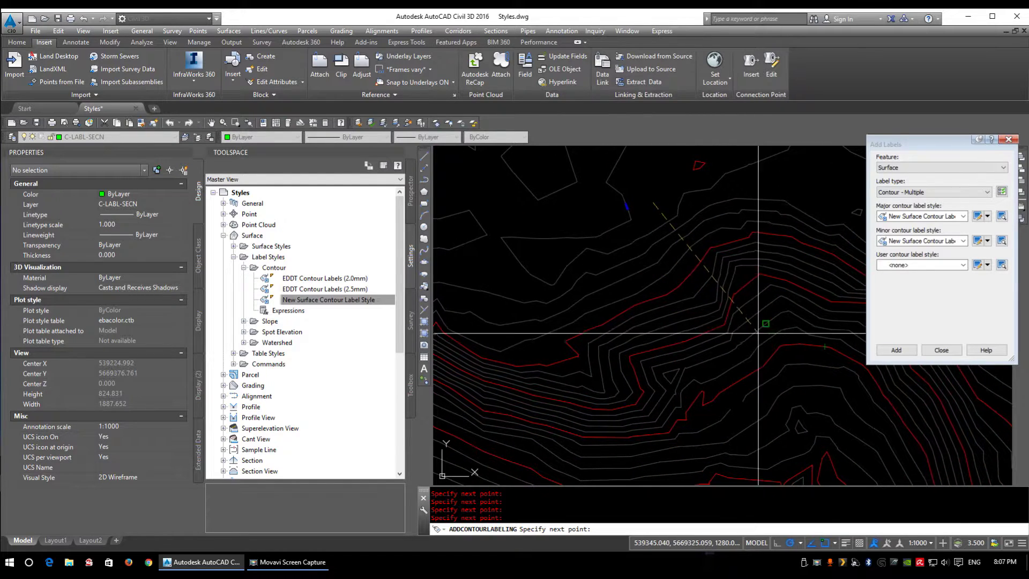
pyautogui.scroll(-2, 761, 336)
pyautogui.scroll(5, 787, 421)
pyautogui.click(760, 374)
pyautogui.scroll(-3, 761, 373)
pyautogui.moveTo(761, 373); pyautogui.dragTo(718, 258, button='middle')
pyautogui.press('Return')
# Inspect the new labels on the western slope, and set the major and minor contour label styles to EDDT Contour Labels (2.5mm)
pyautogui.scroll(-2, 692, 379)
pyautogui.moveTo(589, 214); pyautogui.dragTo(517, 247, button='middle')
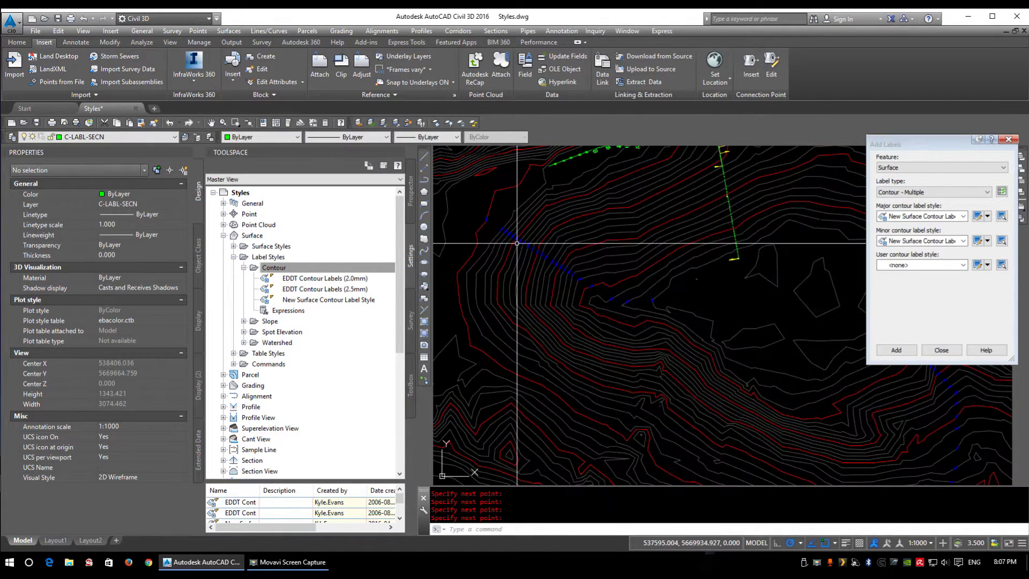
pyautogui.scroll(10, 517, 247)
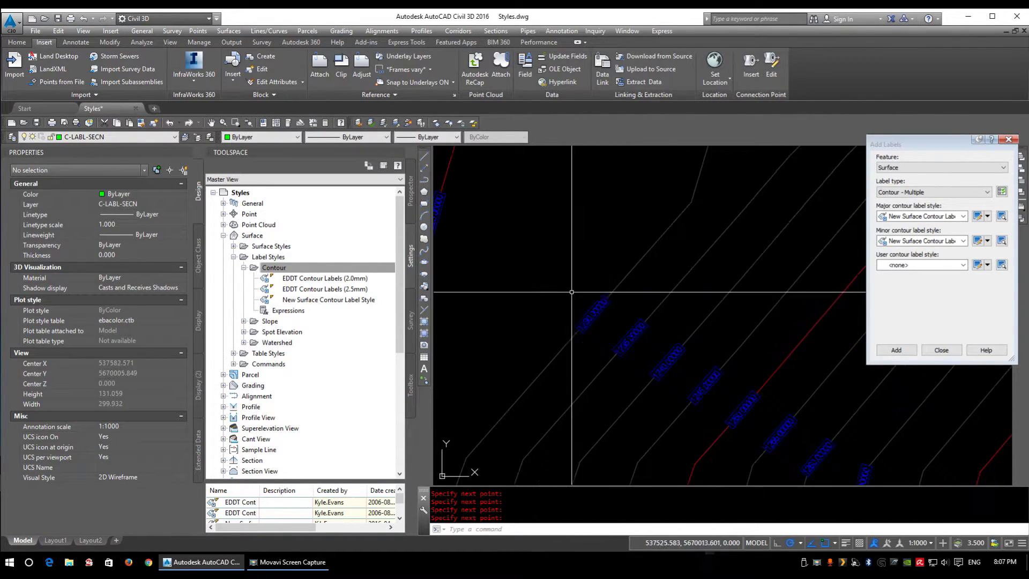
pyautogui.scroll(6, 526, 228)
pyautogui.scroll(-4, 527, 227)
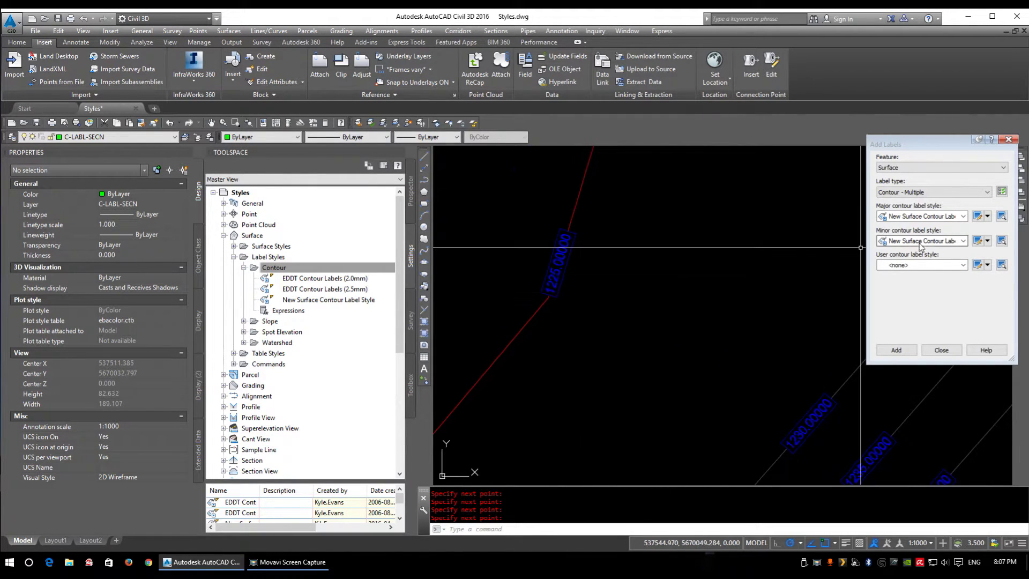
pyautogui.click(922, 217)
pyautogui.click(921, 244)
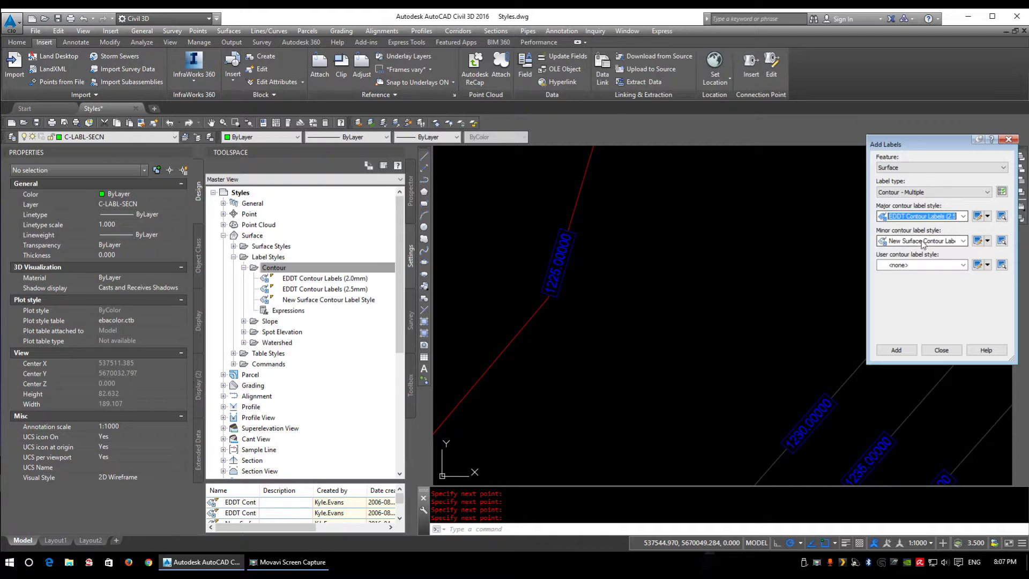
pyautogui.click(922, 241)
pyautogui.click(923, 268)
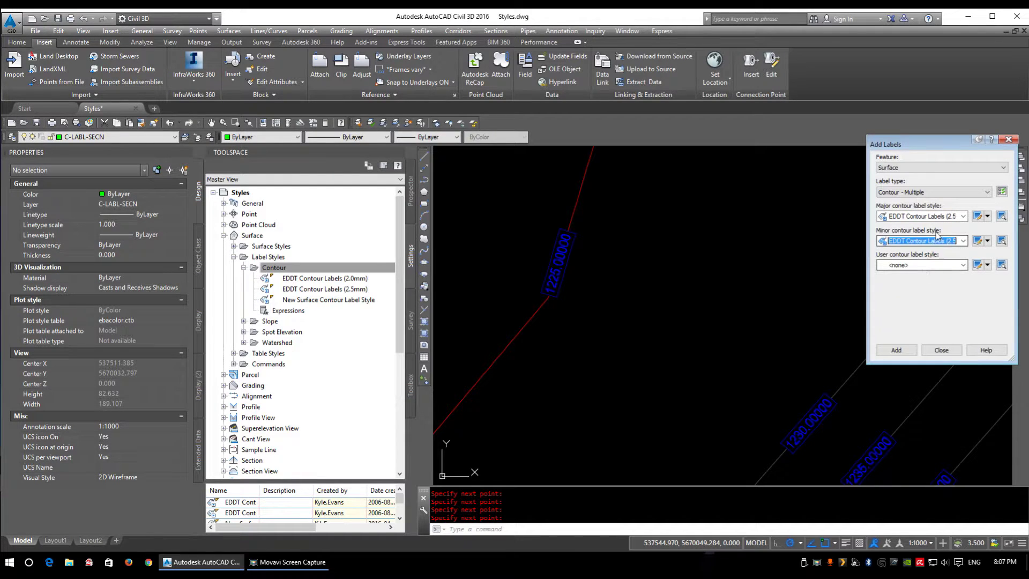
# Add a second row of contour labels along a straight line running alongside the blue bordered labels on the western slope
pyautogui.click(897, 350)
pyautogui.scroll(-6, 510, 316)
pyautogui.click(515, 258)
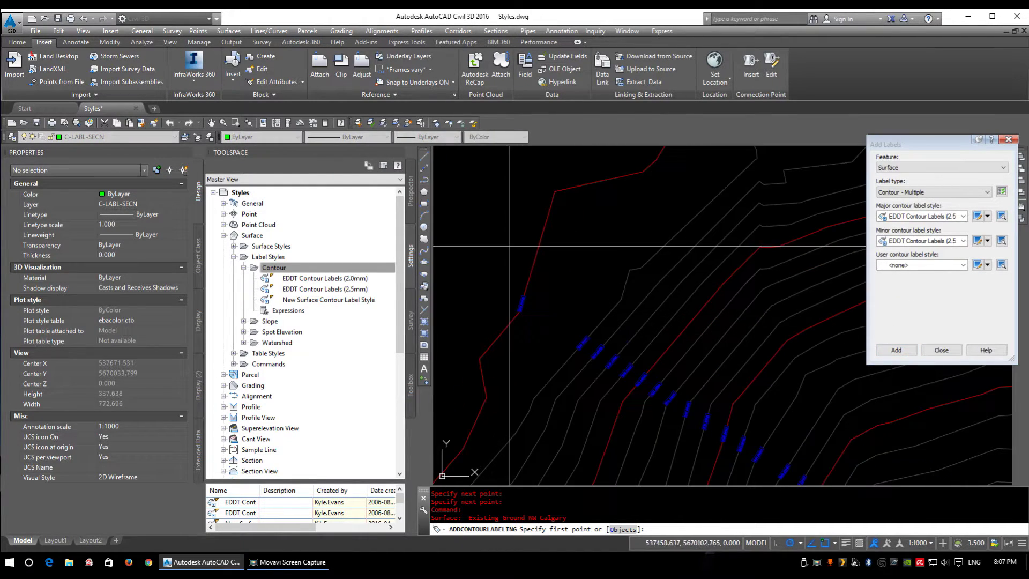
pyautogui.click(904, 470)
pyautogui.press('Return')
pyautogui.moveTo(911, 472); pyautogui.dragTo(817, 414, button='middle')
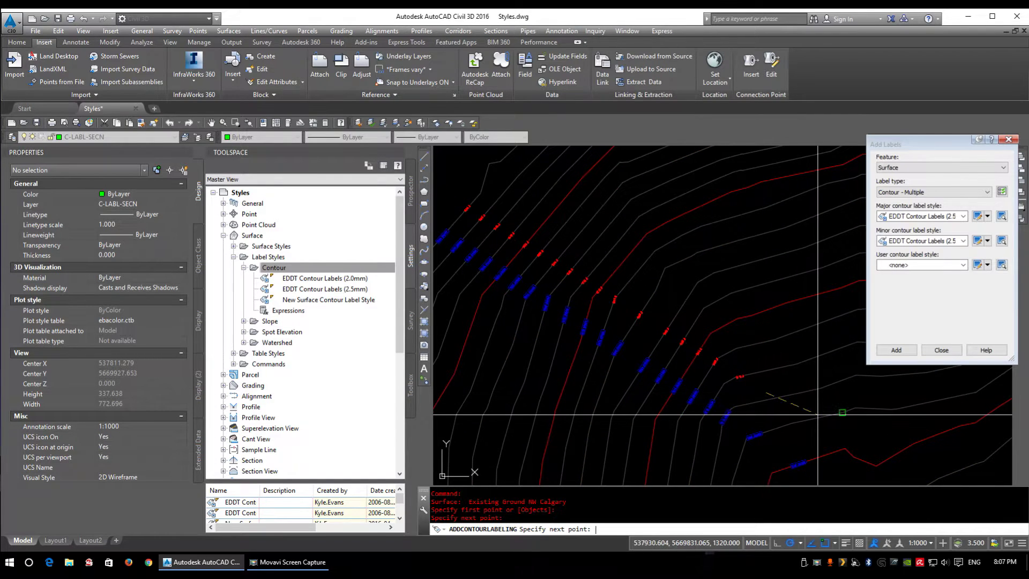
pyautogui.scroll(6, 501, 291)
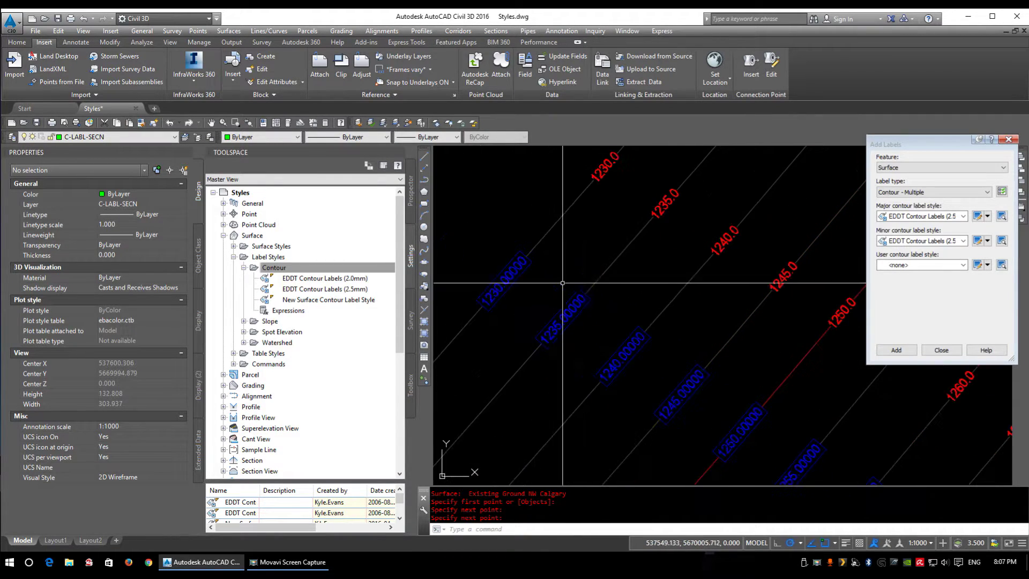
pyautogui.moveTo(501, 291)
pyautogui.mouseDown(button='middle')
pyautogui.moveTo(514, 316)
pyautogui.moveTo(509, 352)
pyautogui.mouseUp(button='middle')
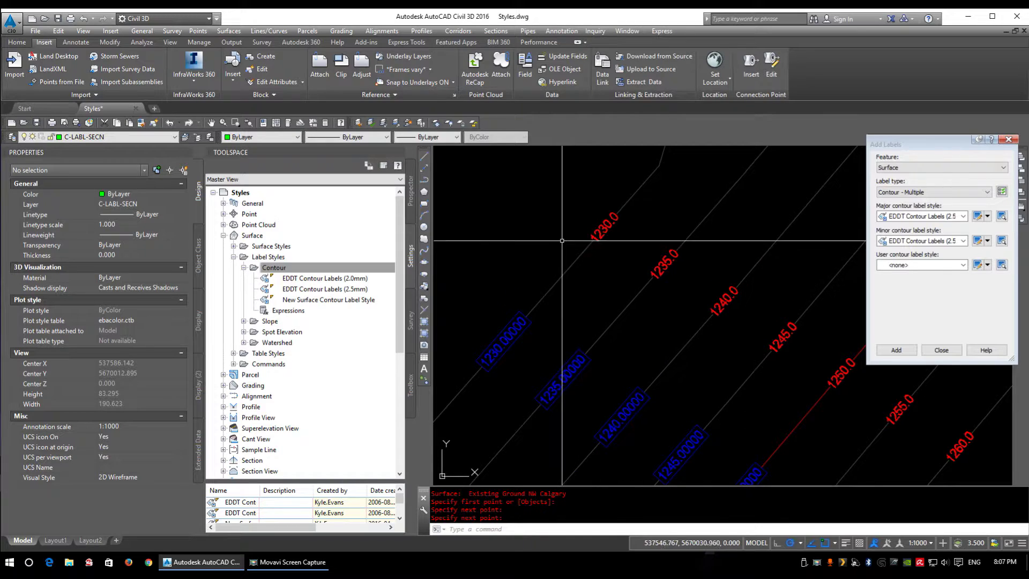
# Open the EDDT Contour Labels (2.5mm) style of the red labels for editing
pyautogui.click(604, 229)
pyautogui.rightClick(604, 230)
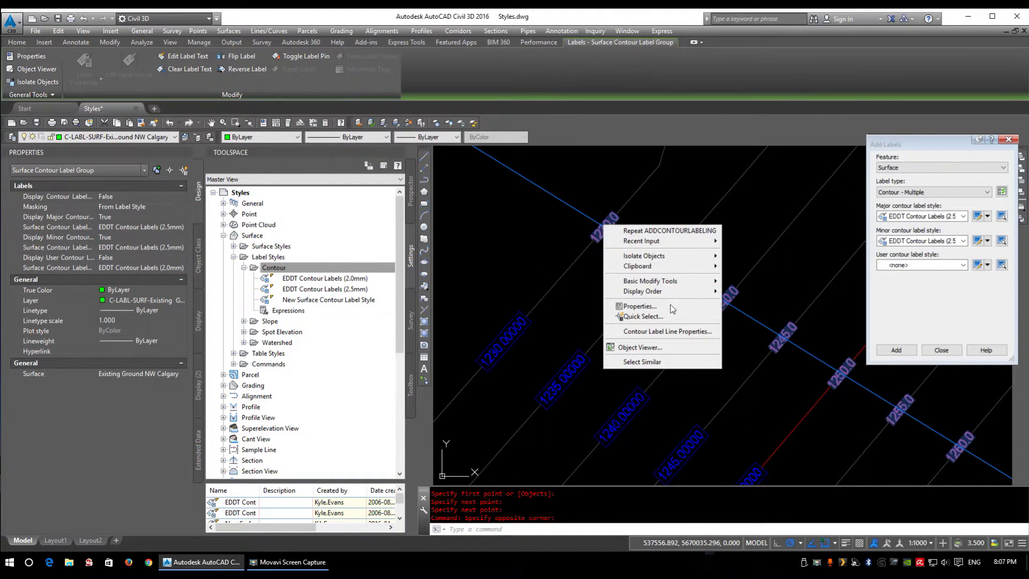
pyautogui.click(616, 279)
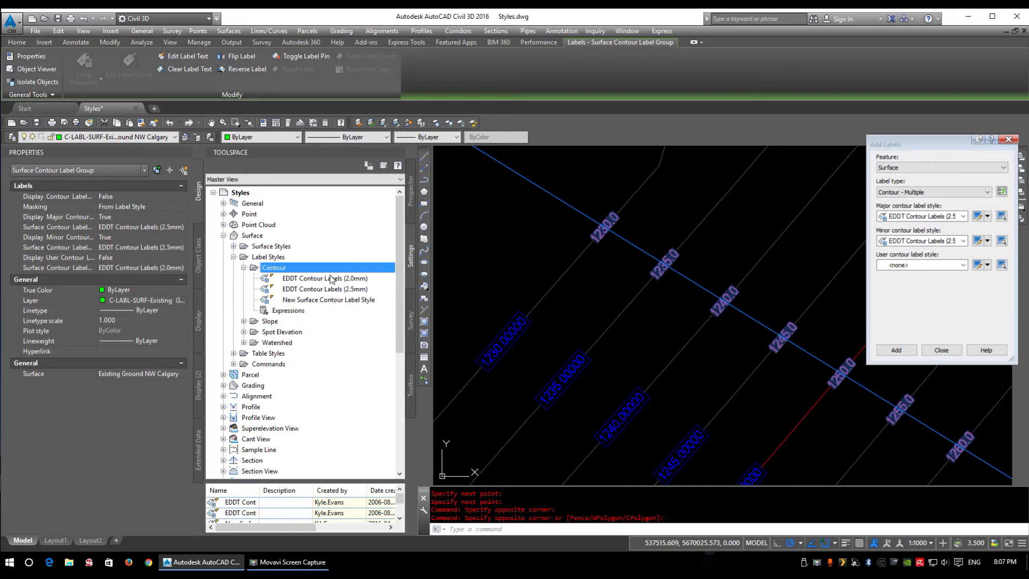
pyautogui.rightClick(322, 299)
pyautogui.click(324, 289)
pyautogui.rightClick(325, 289)
pyautogui.click(351, 291)
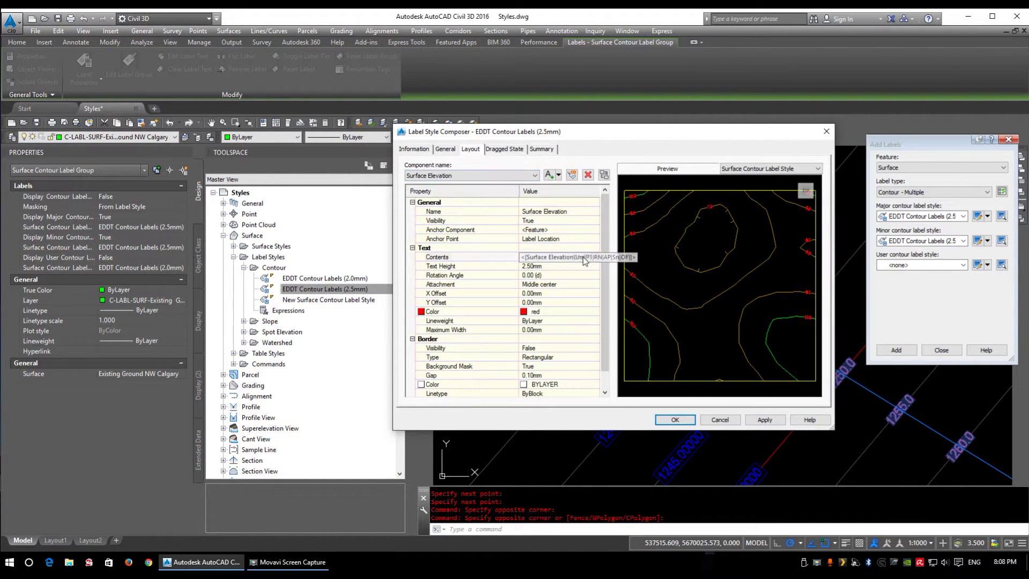
# Set the Surface Elevation text precision to 1 with the unit as meter, update the contents and save the EDDT Contour Labels (2.5mm) style
pyautogui.click(595, 257)
pyautogui.click(688, 178)
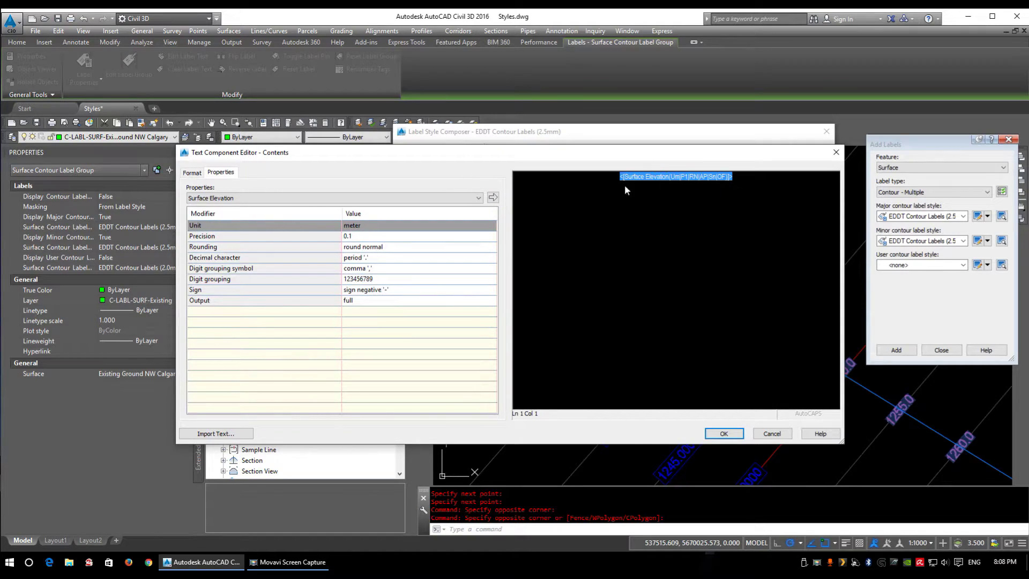
pyautogui.click(376, 227)
pyautogui.click(365, 235)
pyautogui.click(375, 225)
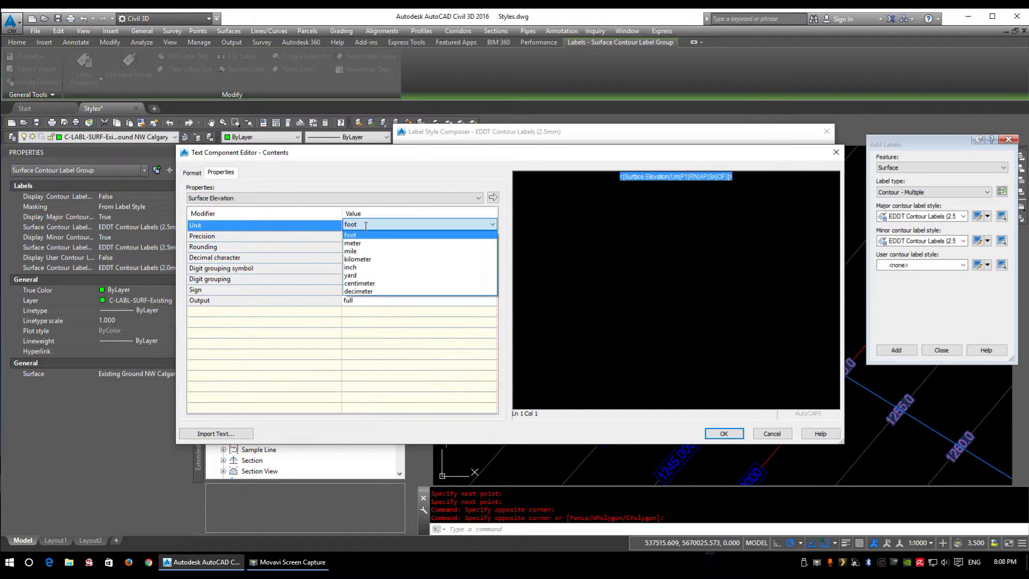
pyautogui.click(364, 239)
pyautogui.click(386, 235)
pyautogui.click(389, 235)
pyautogui.click(375, 245)
pyautogui.click(493, 198)
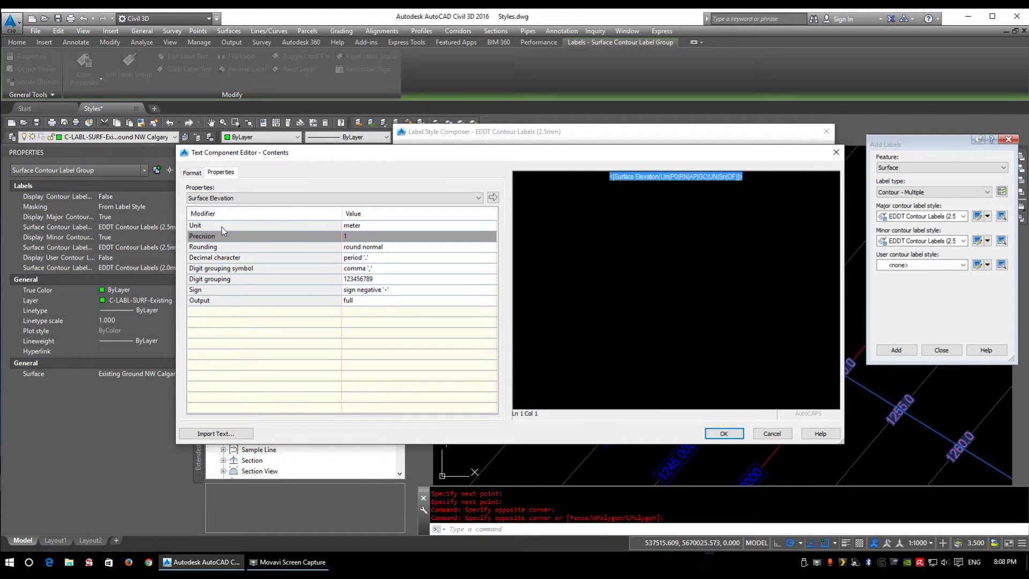
pyautogui.click(723, 432)
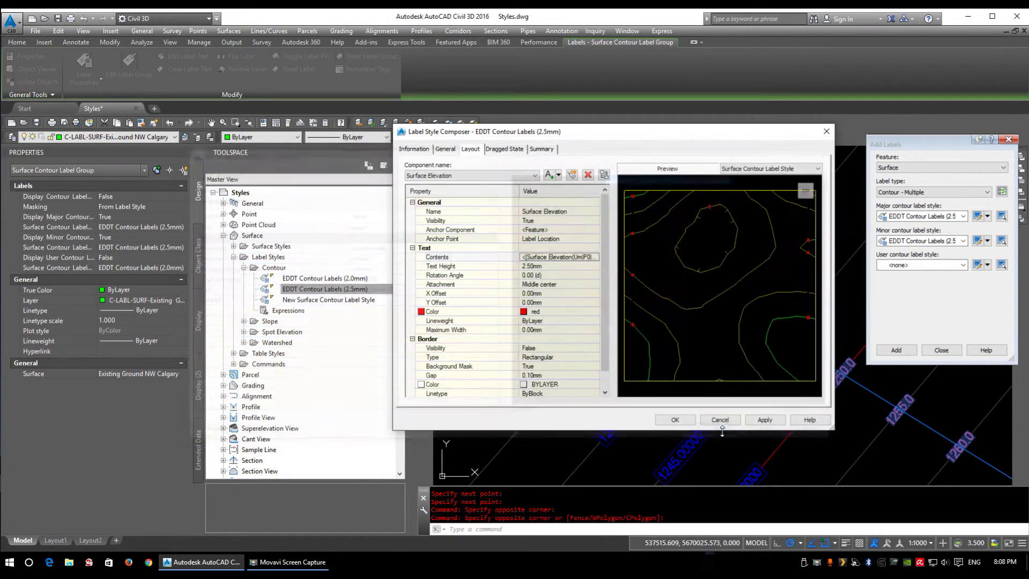
pyautogui.click(674, 421)
pyautogui.moveTo(733, 323); pyautogui.dragTo(704, 337, button='middle')
pyautogui.press('Escape')
pyautogui.click(644, 278)
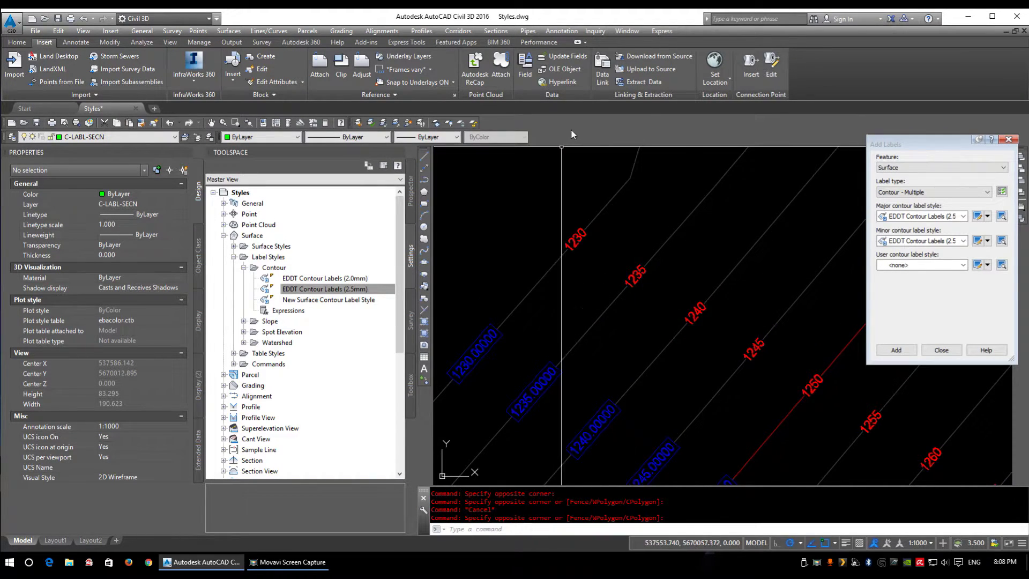
# Reposition the start point of the red label line so that it begins between the 1225 and 1230 contours
pyautogui.click(582, 241)
pyautogui.scroll(-4, 581, 241)
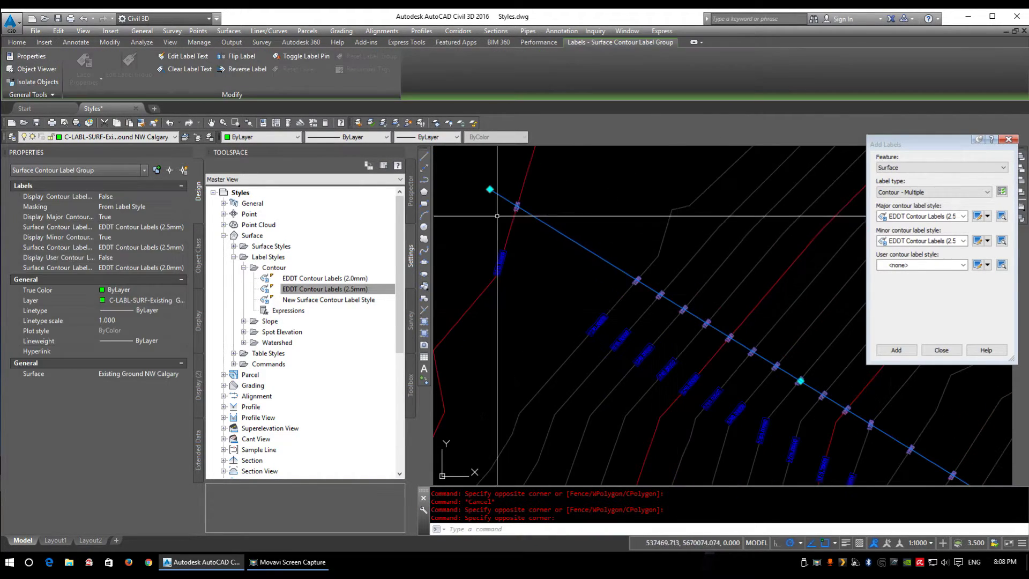
pyautogui.click(562, 208)
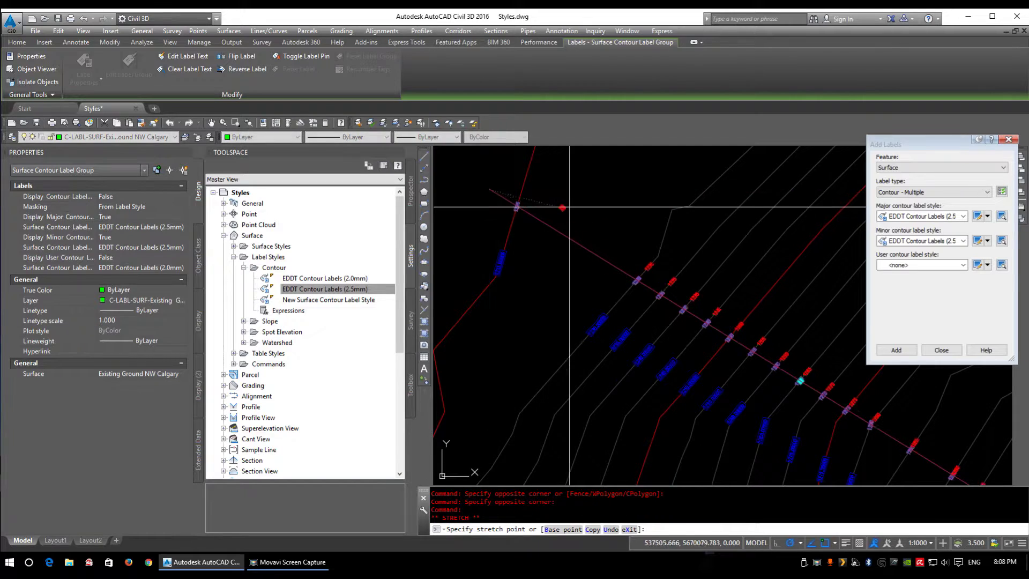
pyautogui.click(690, 166)
pyautogui.click(691, 166)
pyautogui.click(591, 270)
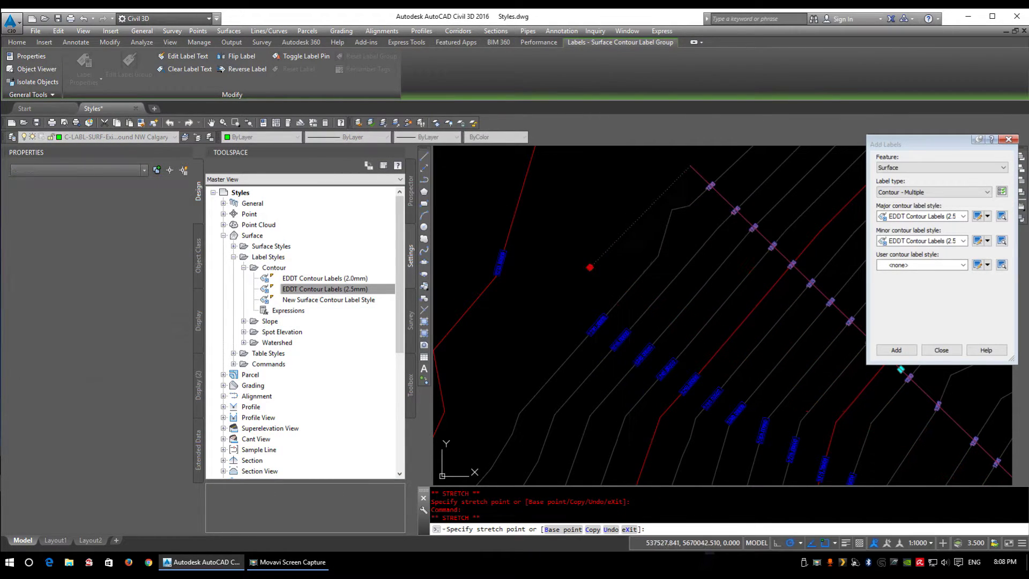
pyautogui.moveTo(535, 339); pyautogui.dragTo(632, 323, button='middle')
pyautogui.press('Escape')
# Turn on the contour label line display for the blue bordered label group
pyautogui.scroll(3, 731, 295)
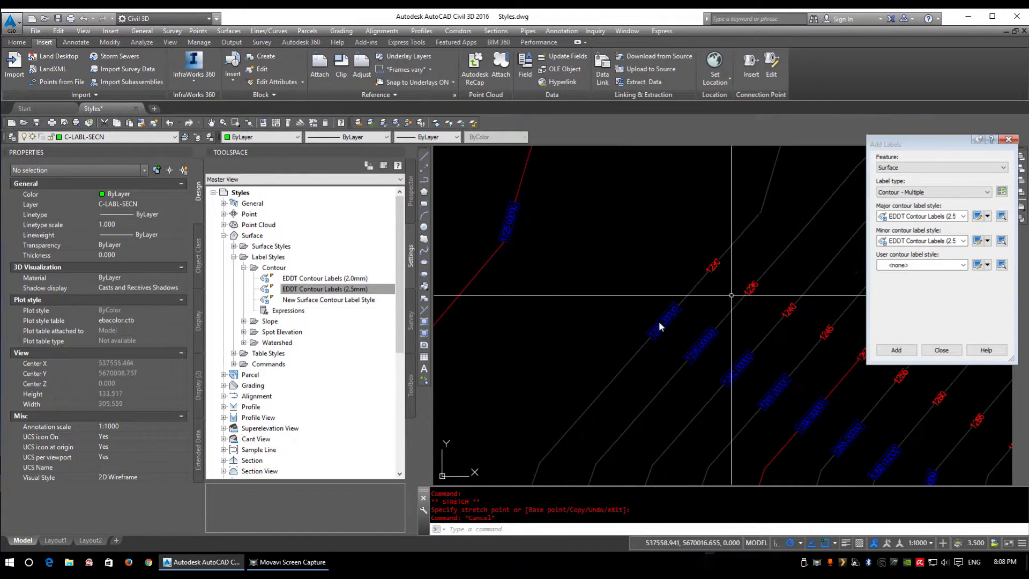
pyautogui.click(658, 320)
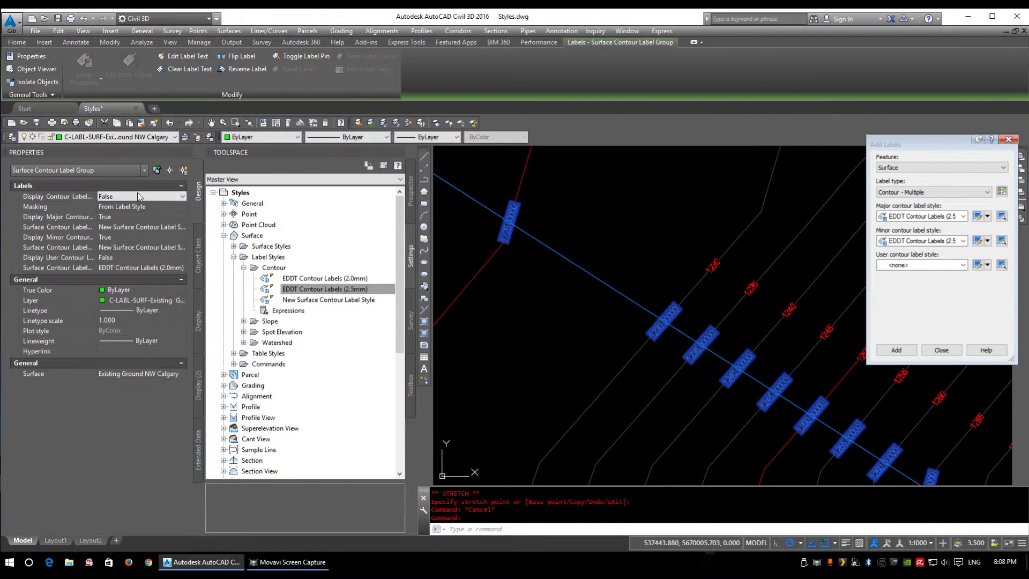
pyautogui.click(133, 214)
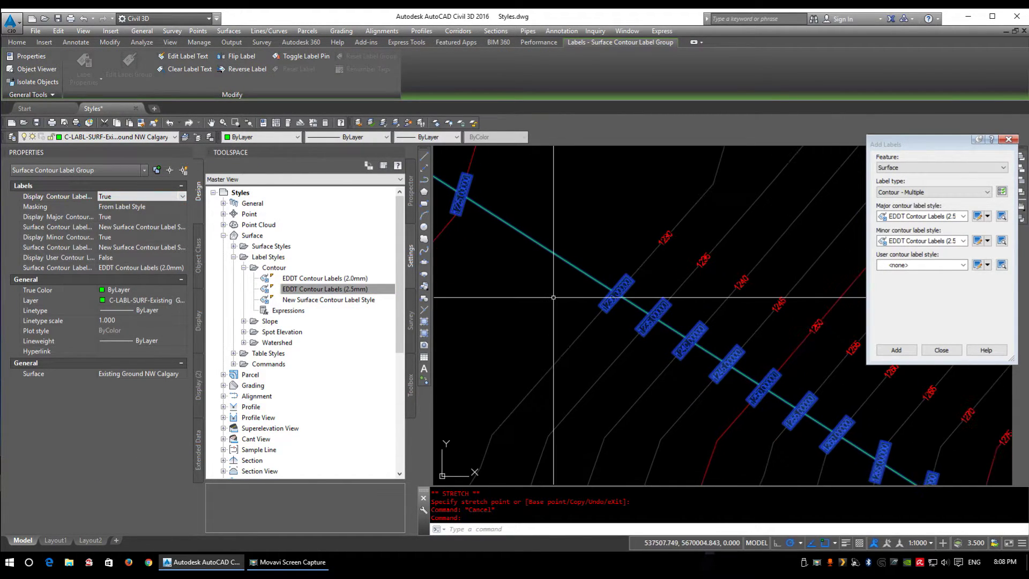
# Turn off the contour label line display for the blue bordered label group
pyautogui.press('Escape')
pyautogui.scroll(-3, 552, 297)
pyautogui.scroll(-3, 557, 279)
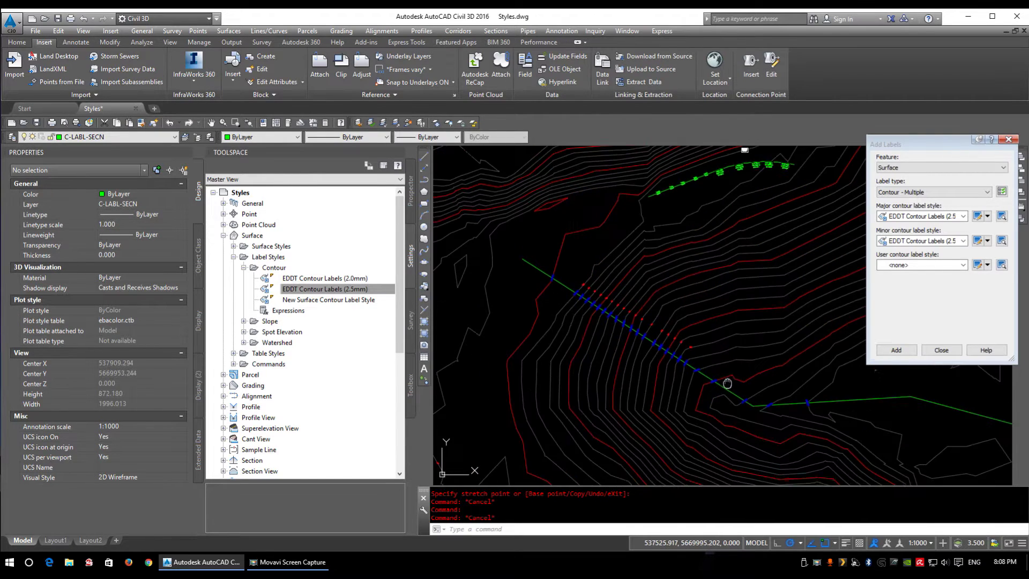
pyautogui.moveTo(811, 418); pyautogui.dragTo(696, 321, button='middle')
pyautogui.moveTo(782, 472)
pyautogui.mouseDown(button='middle')
pyautogui.moveTo(648, 338)
pyautogui.moveTo(578, 247)
pyautogui.mouseUp(button='middle')
pyautogui.click(648, 339)
pyautogui.click(577, 247)
pyautogui.scroll(3, 445, 230)
pyautogui.scroll(3, 450, 215)
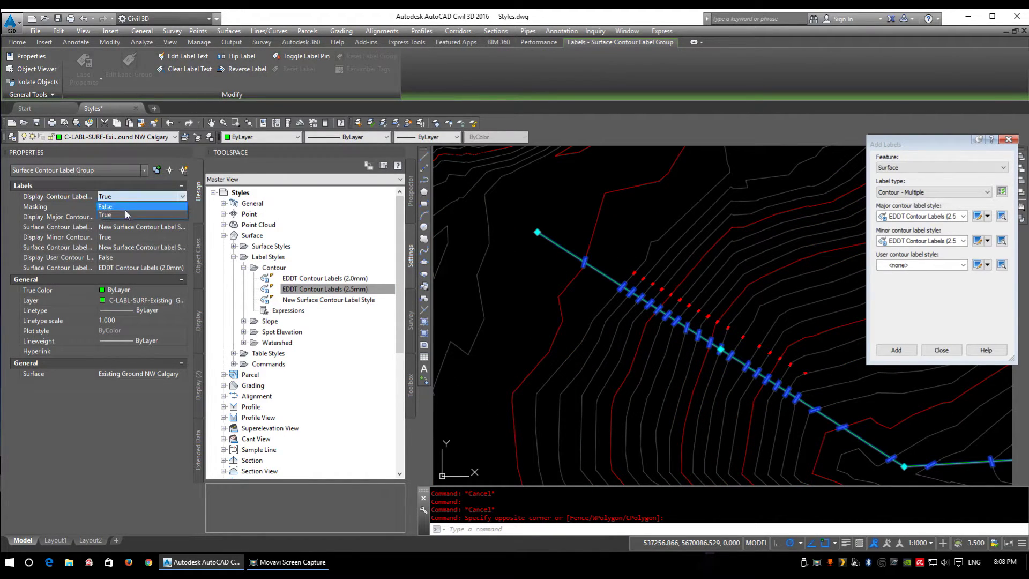
pyautogui.click(107, 206)
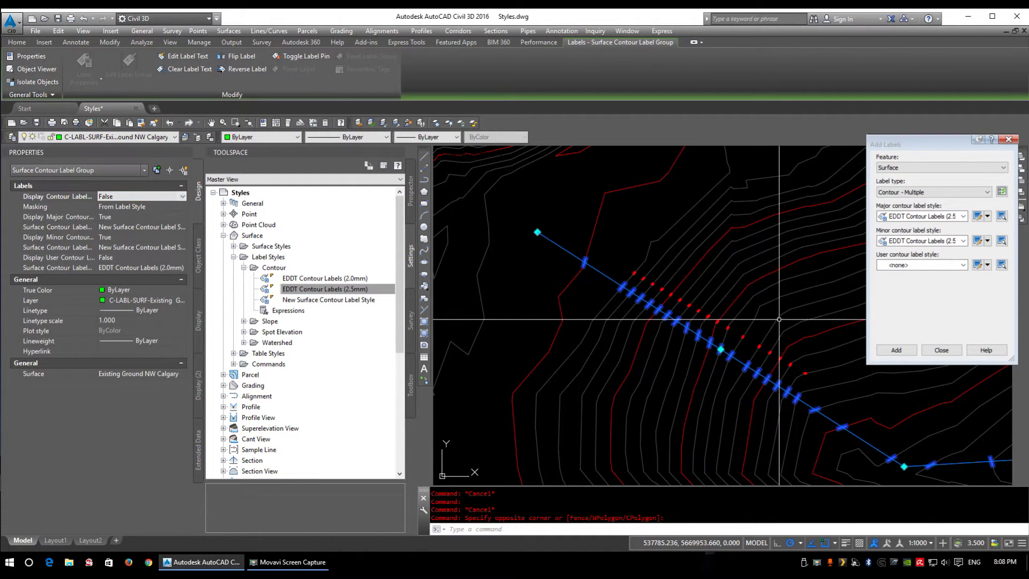
pyautogui.moveTo(778, 319); pyautogui.dragTo(712, 281, button='middle')
pyautogui.press('Escape')
# Set the drawing's annotation scale to 1:5000
pyautogui.click(918, 542)
pyautogui.click(919, 542)
pyautogui.click(918, 542)
pyautogui.press('Escape')
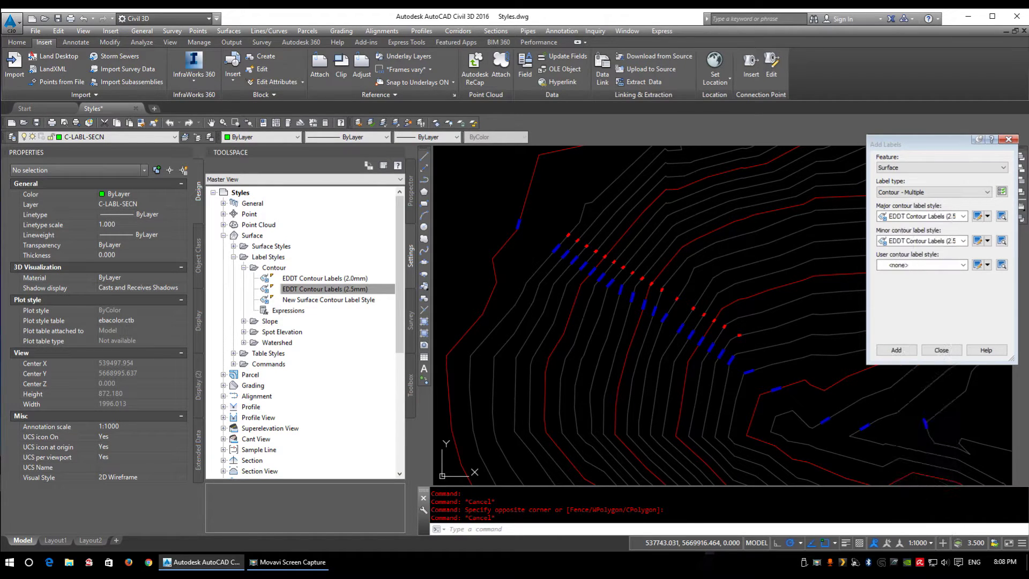
pyautogui.click(918, 542)
pyautogui.click(919, 482)
# Delete the red contour label group beside the blue bordered labels
pyautogui.click(641, 263)
pyautogui.click(712, 302)
pyautogui.press('Delete')
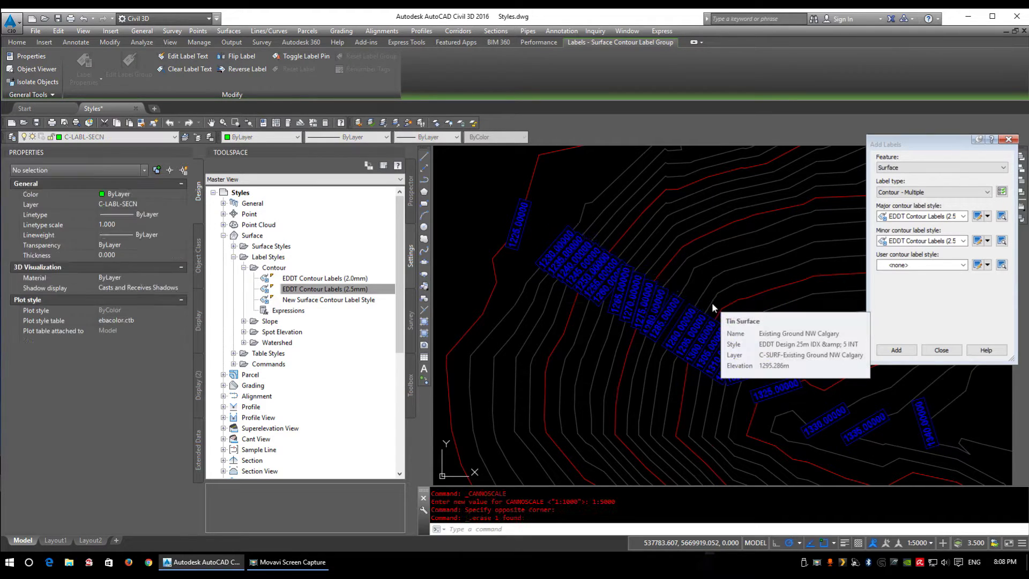
# Turn off the minor contour label display for the blue bordered label group
pyautogui.click(615, 271)
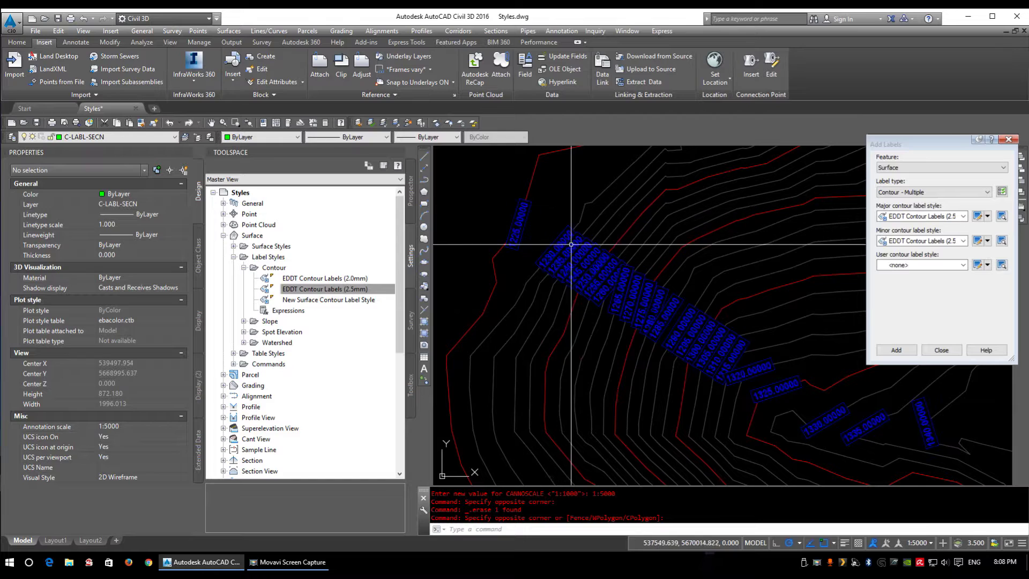
pyautogui.scroll(4, 530, 241)
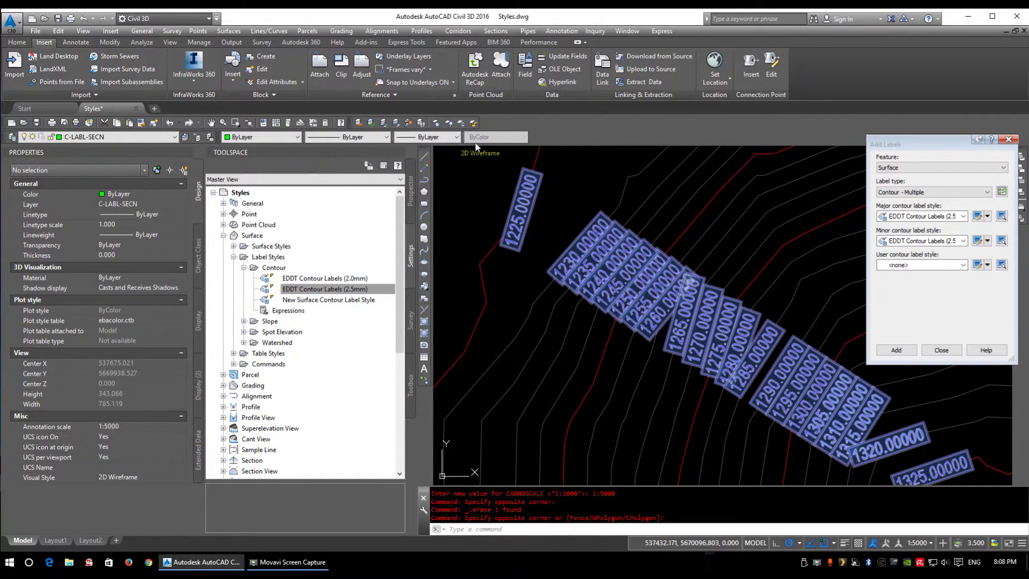
pyautogui.click(598, 268)
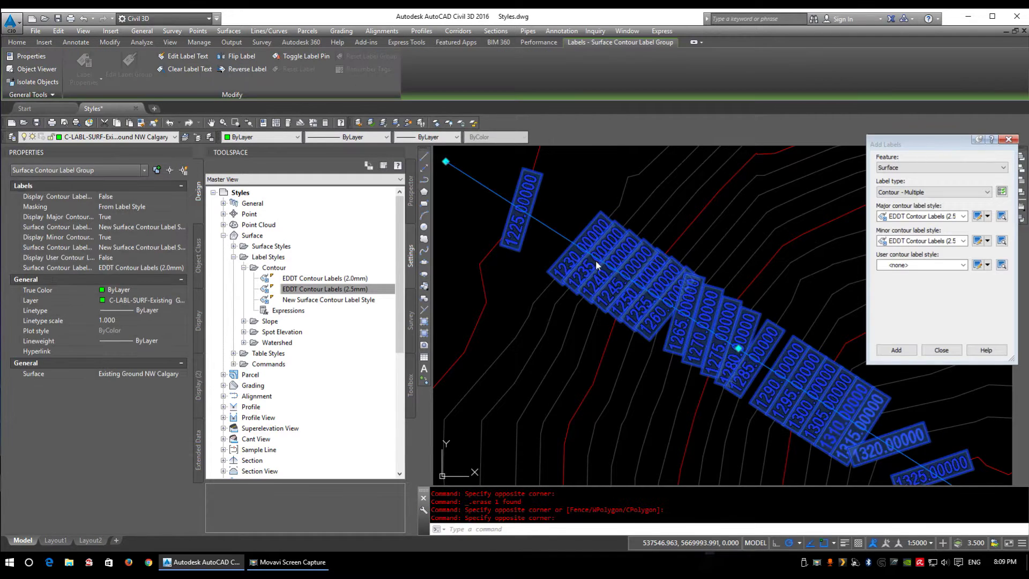
pyautogui.scroll(-5, 917, 440)
pyautogui.click(368, 289)
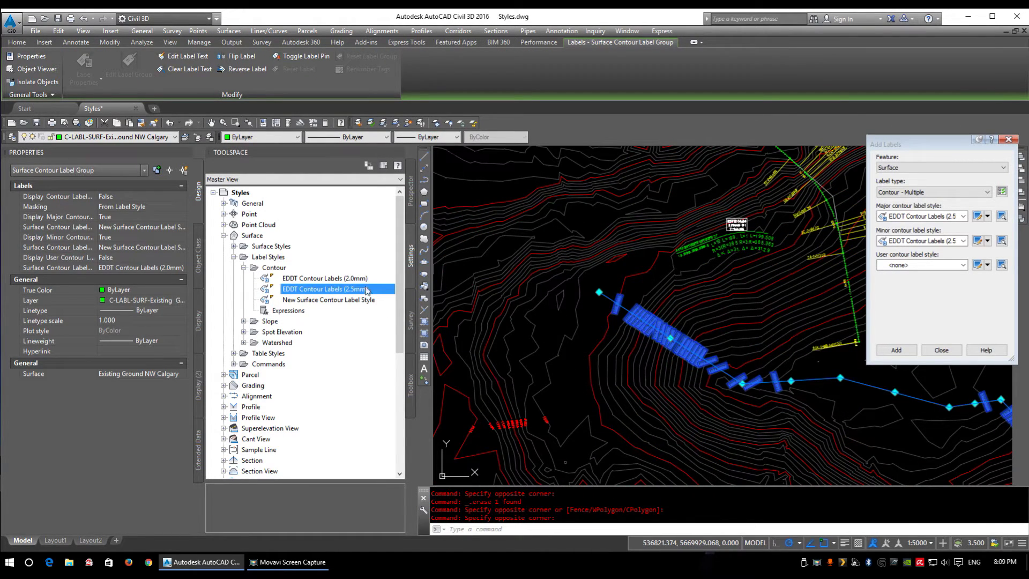
pyautogui.click(114, 236)
pyautogui.click(116, 248)
pyautogui.scroll(4, 685, 348)
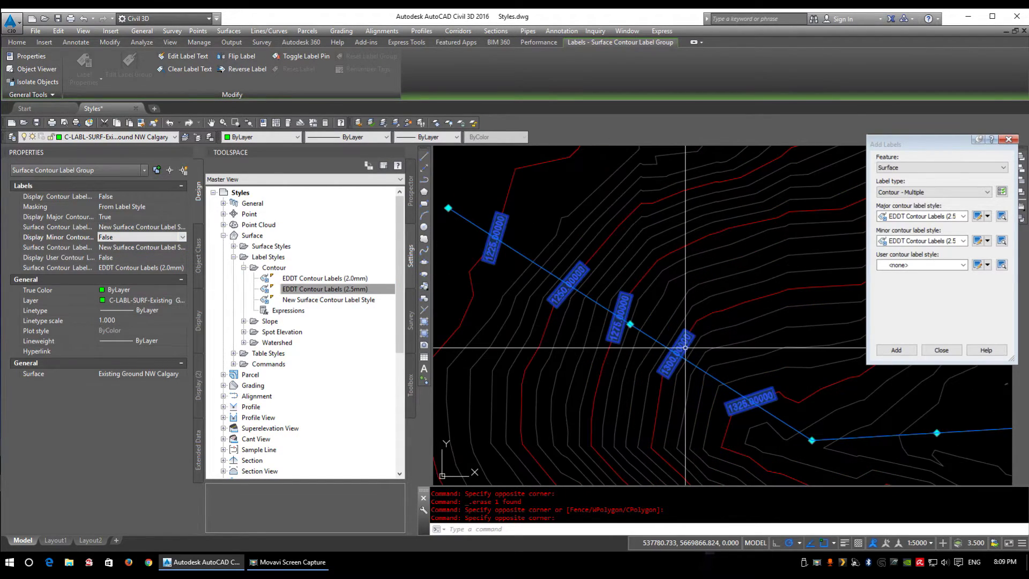
pyautogui.press('Escape')
pyautogui.click(569, 281)
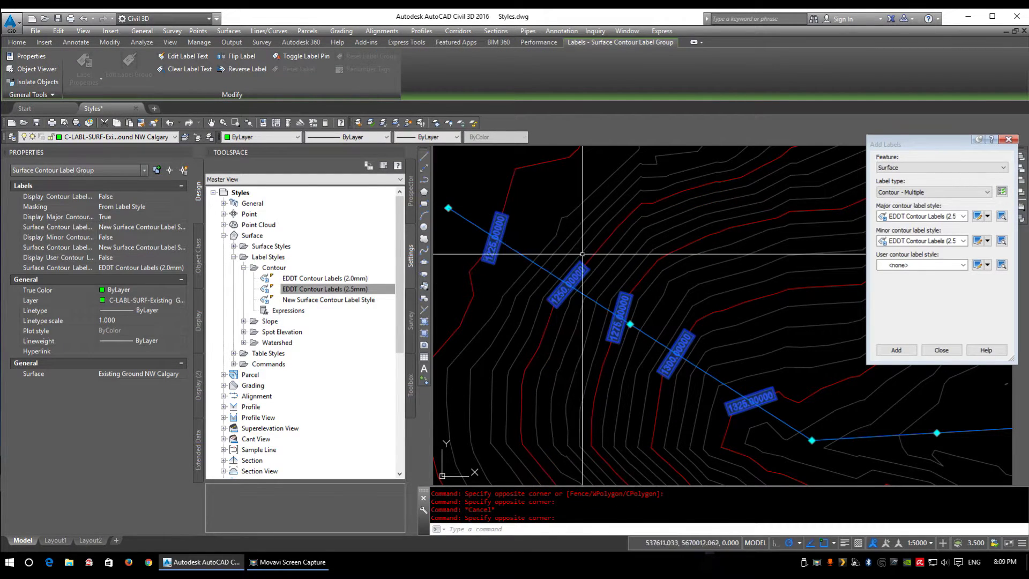
pyautogui.moveTo(844, 427); pyautogui.dragTo(605, 328, button='middle')
pyautogui.scroll(-4, 605, 328)
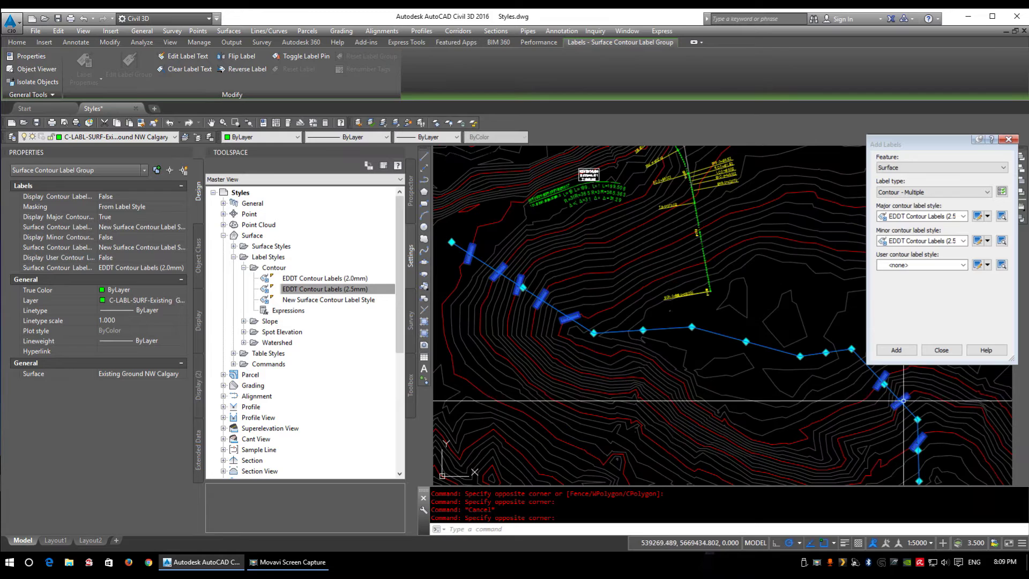
pyautogui.moveTo(902, 401); pyautogui.dragTo(843, 408, button='middle')
pyautogui.press('Escape')
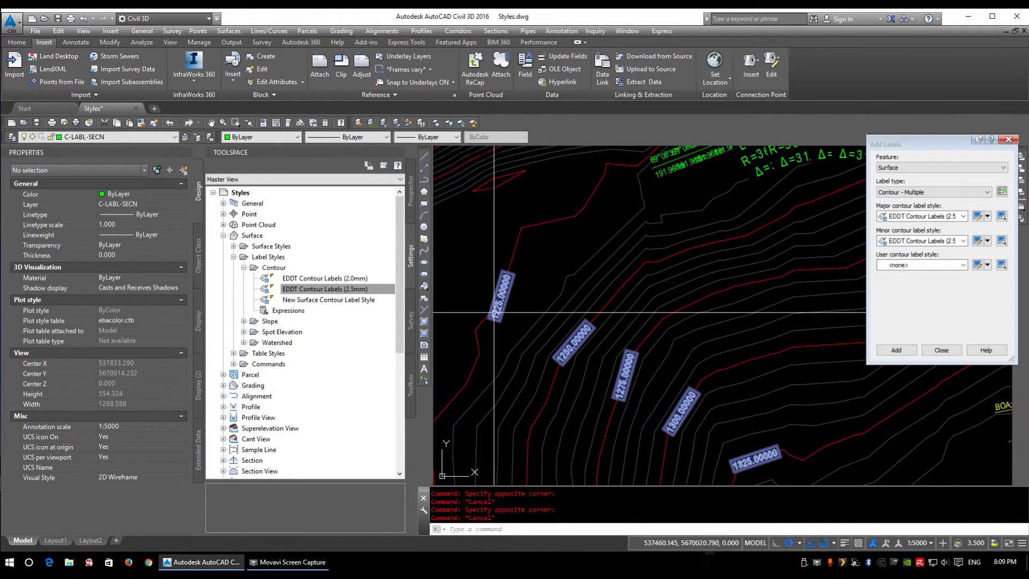
# Assign the EDDT Contour Labels (2.5mm) style to the minor contours of the blue bordered label group
pyautogui.click(502, 298)
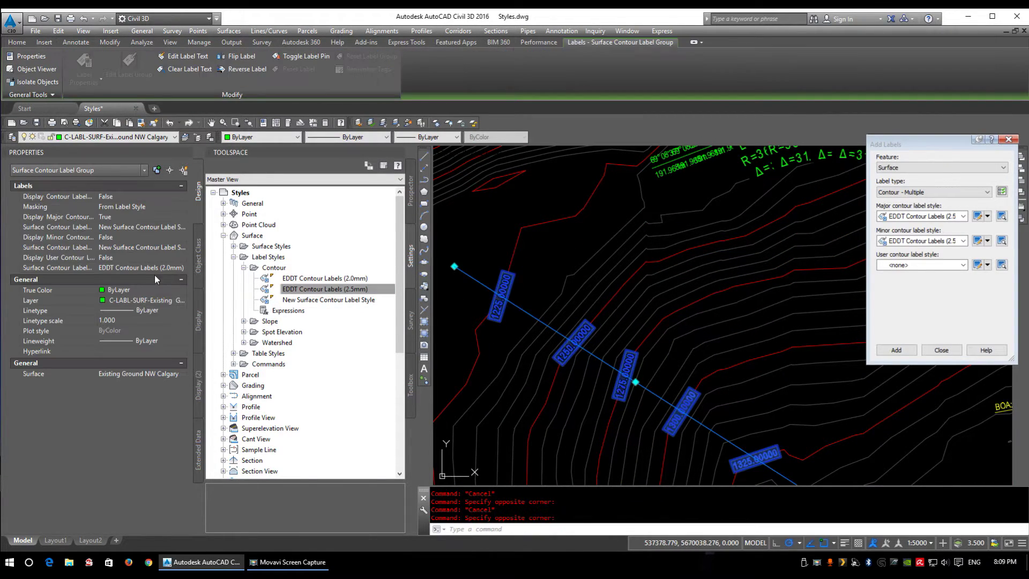
pyautogui.click(127, 255)
pyautogui.click(128, 255)
pyautogui.click(124, 270)
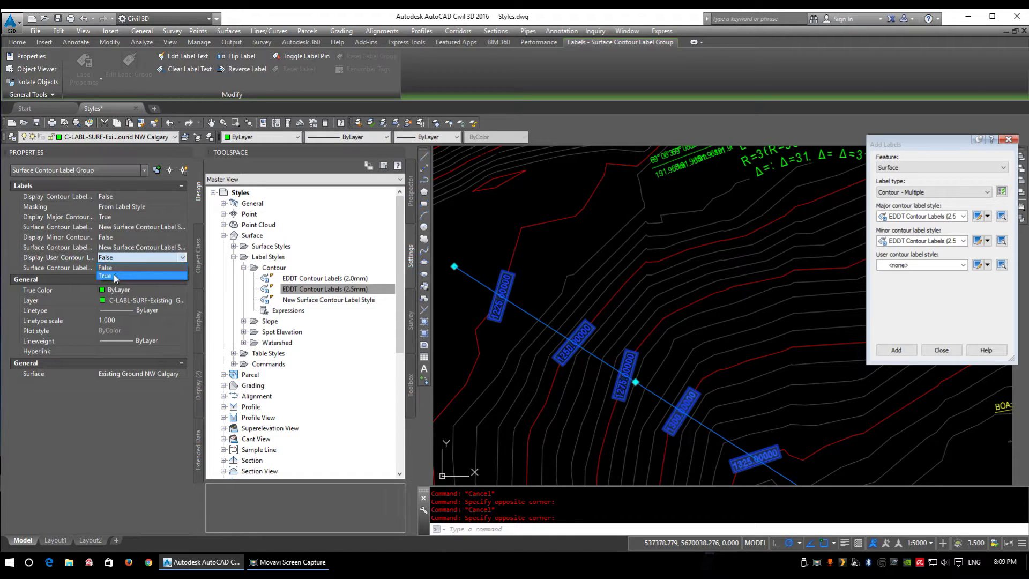
pyautogui.click(131, 247)
pyautogui.click(130, 248)
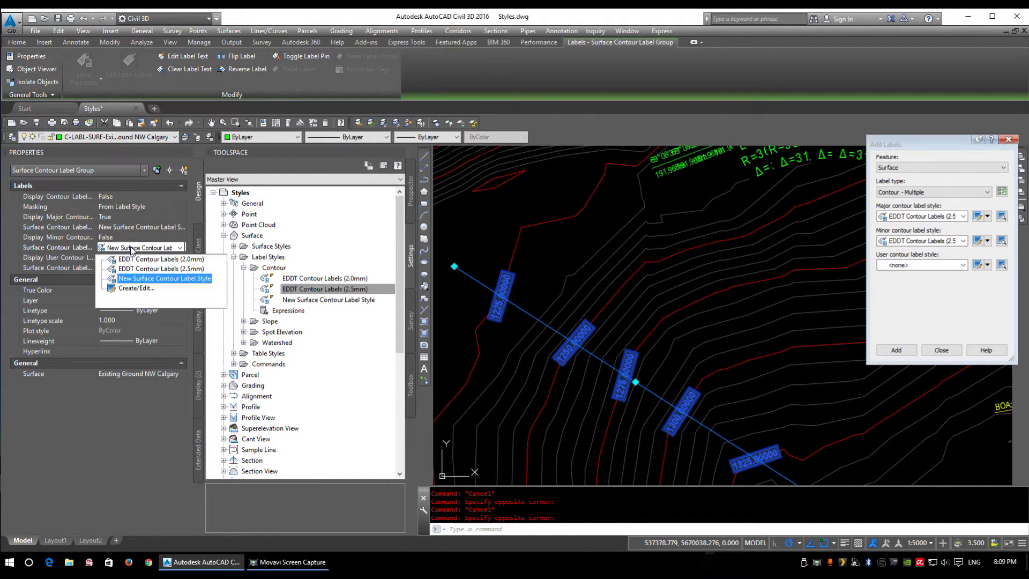
pyautogui.click(155, 268)
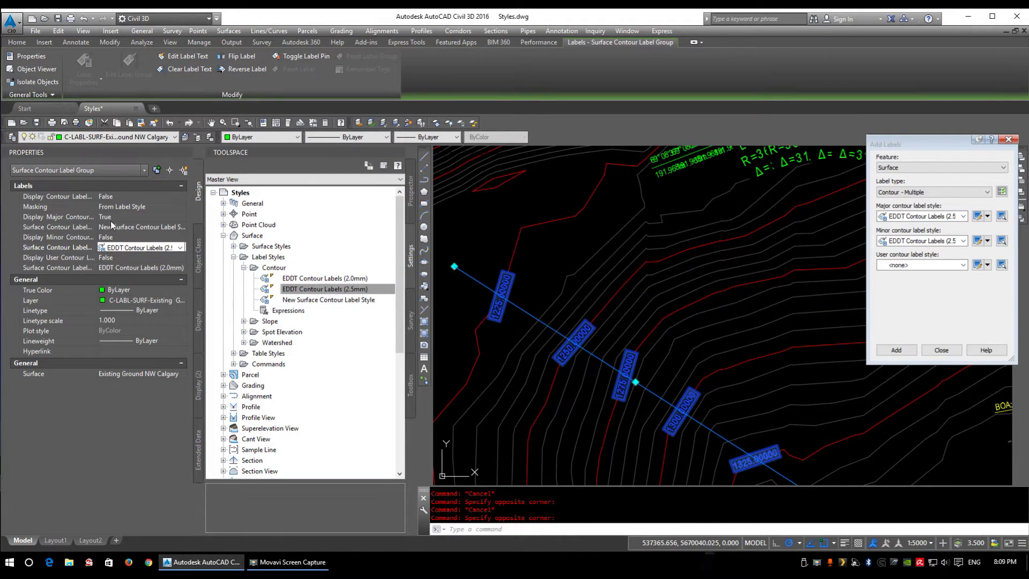
# Turn on the minor contour label display for the blue bordered group and switch it back off
pyautogui.click(120, 237)
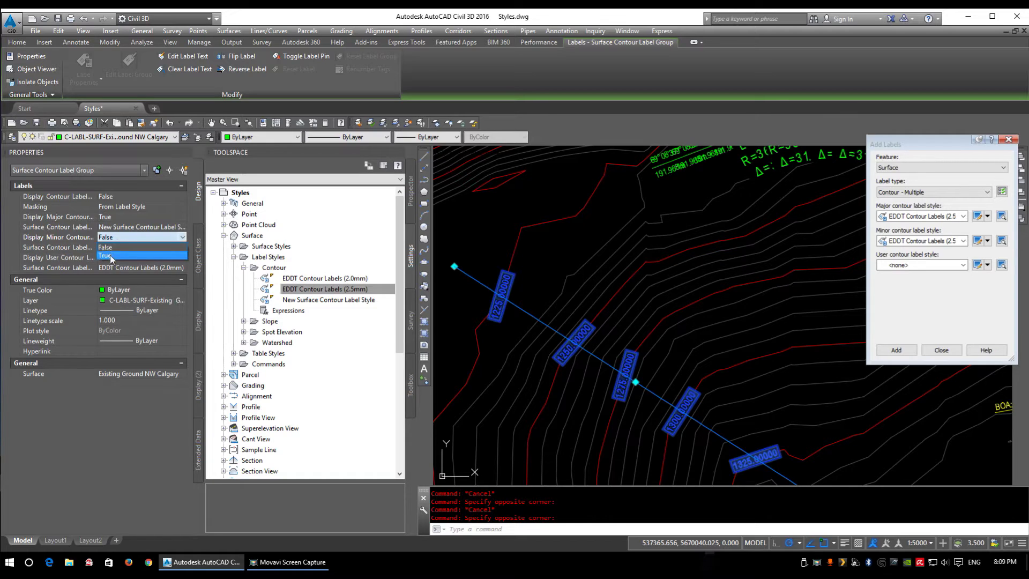
pyautogui.click(107, 252)
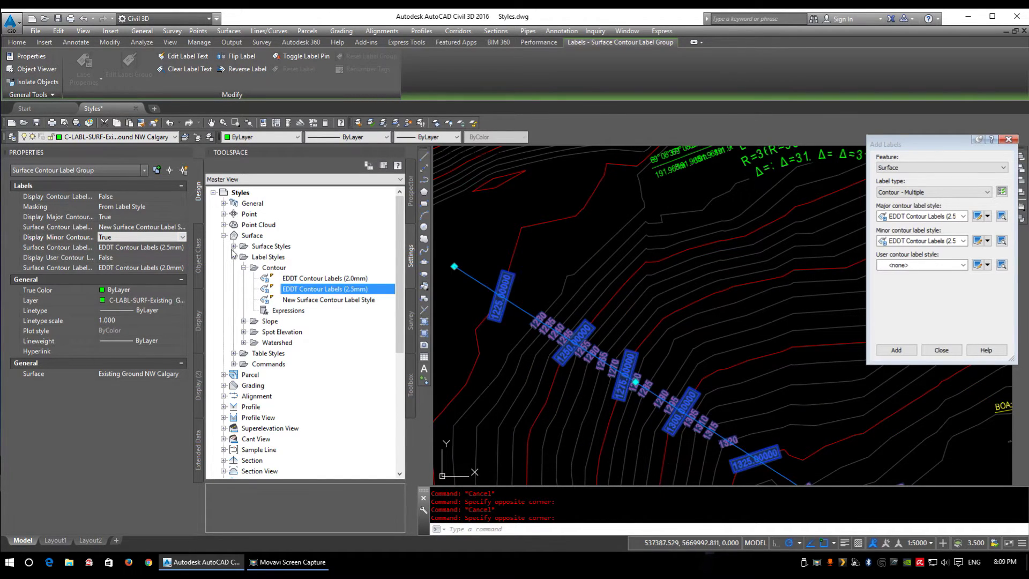
pyautogui.click(113, 237)
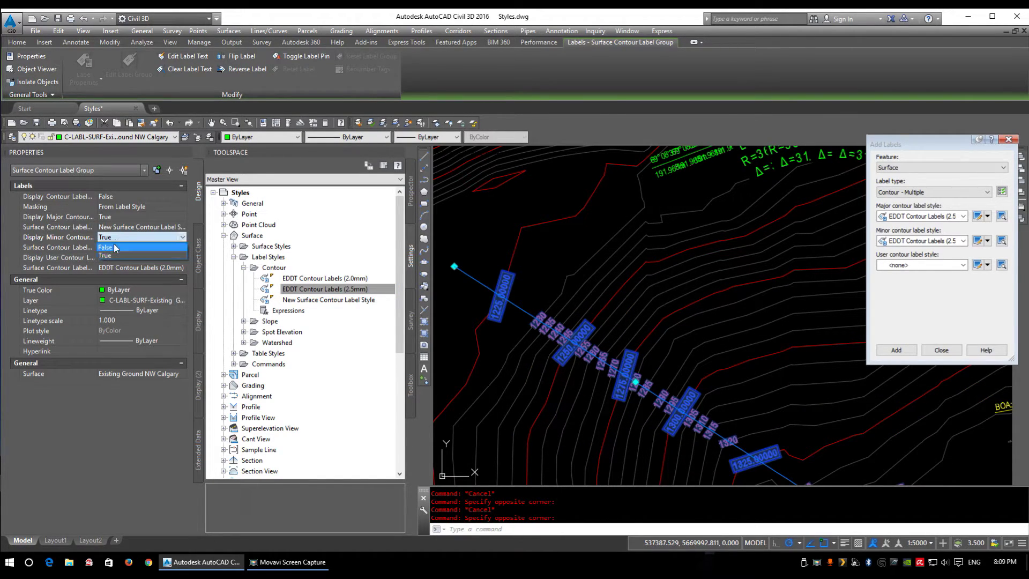
pyautogui.click(107, 243)
pyautogui.press('Escape')
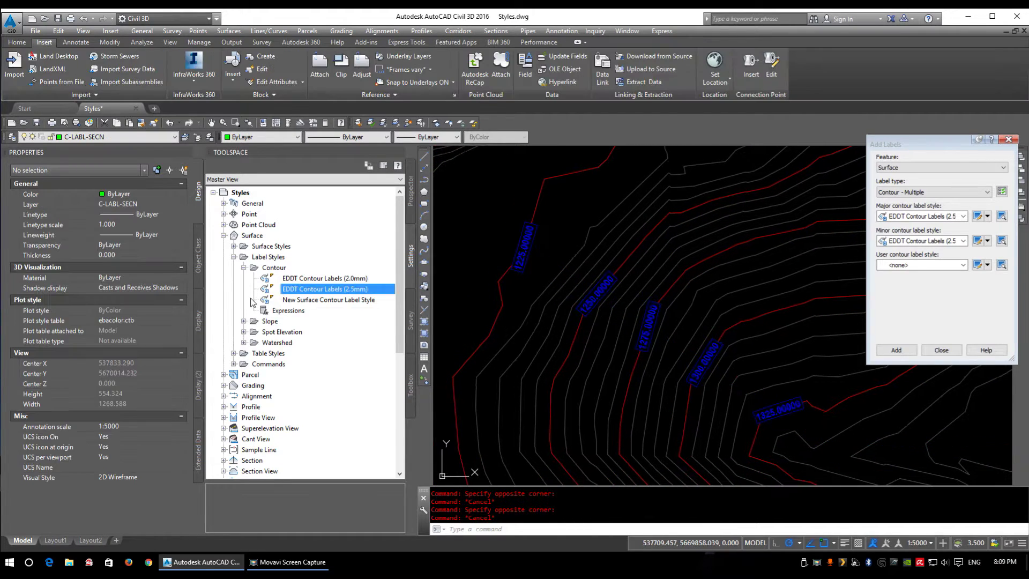
# Collapse the contour label styles, expand the surface slope label styles and start creating a new slope label style
pyautogui.click(244, 268)
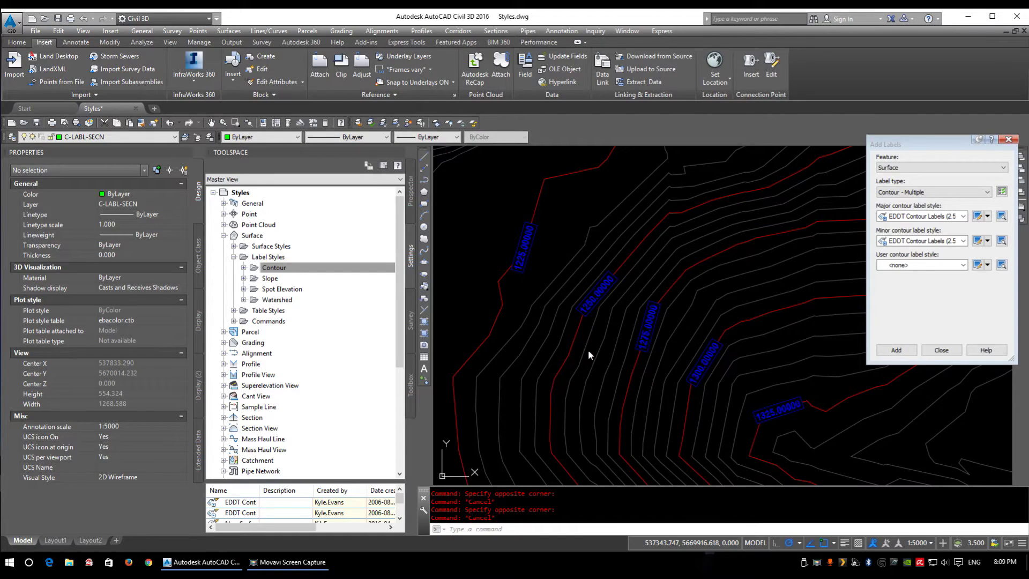
pyautogui.doubleClick(270, 279)
pyautogui.moveTo(661, 387)
pyautogui.mouseDown(button='middle')
pyautogui.moveTo(528, 328)
pyautogui.moveTo(645, 321)
pyautogui.mouseUp(button='middle')
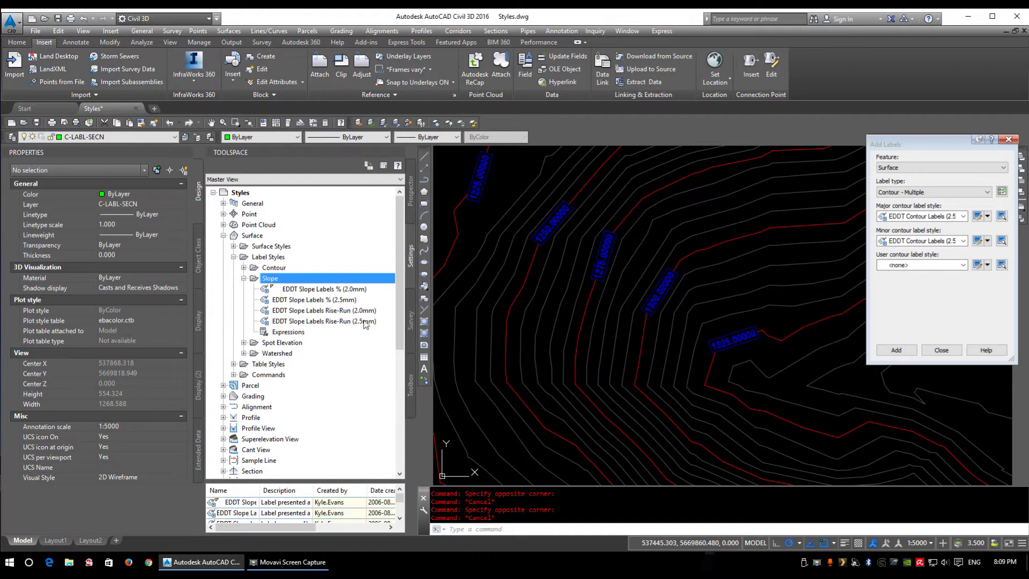
pyautogui.rightClick(273, 279)
pyautogui.click(299, 300)
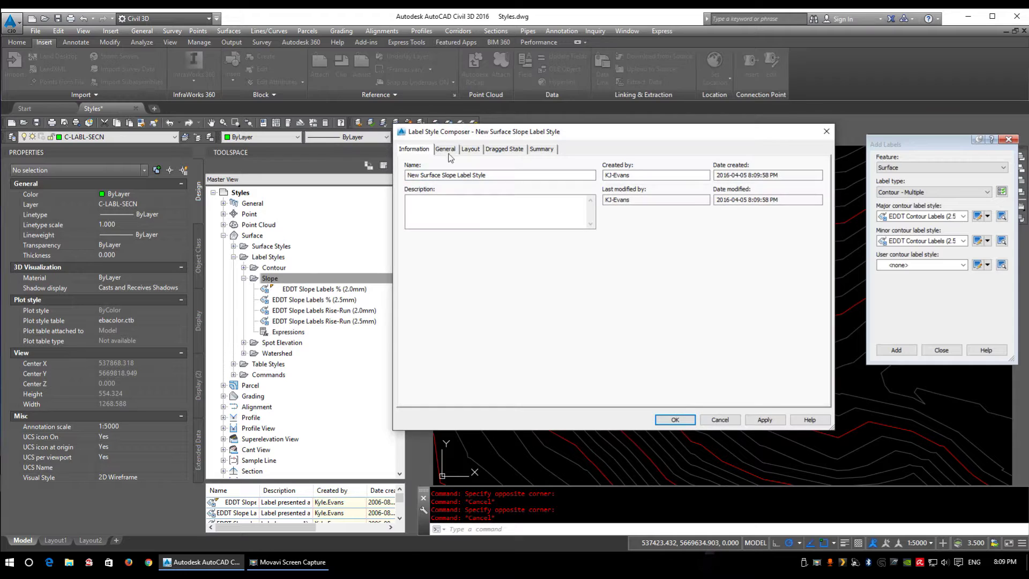
# Set the direction arrow's head size to 5 mm and its minimum length to 30 mm in the new slope label style
pyautogui.click(444, 149)
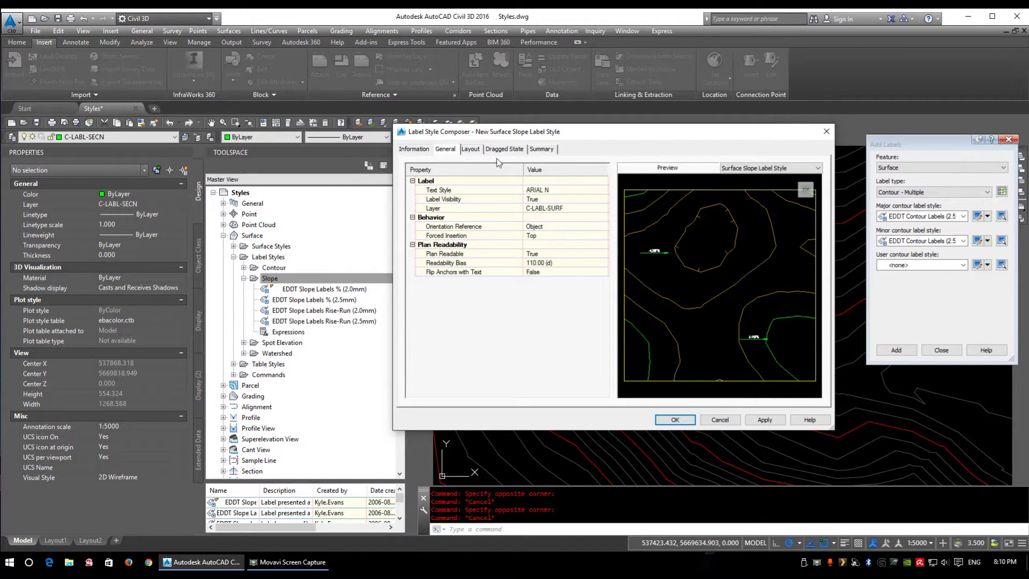
pyautogui.click(471, 150)
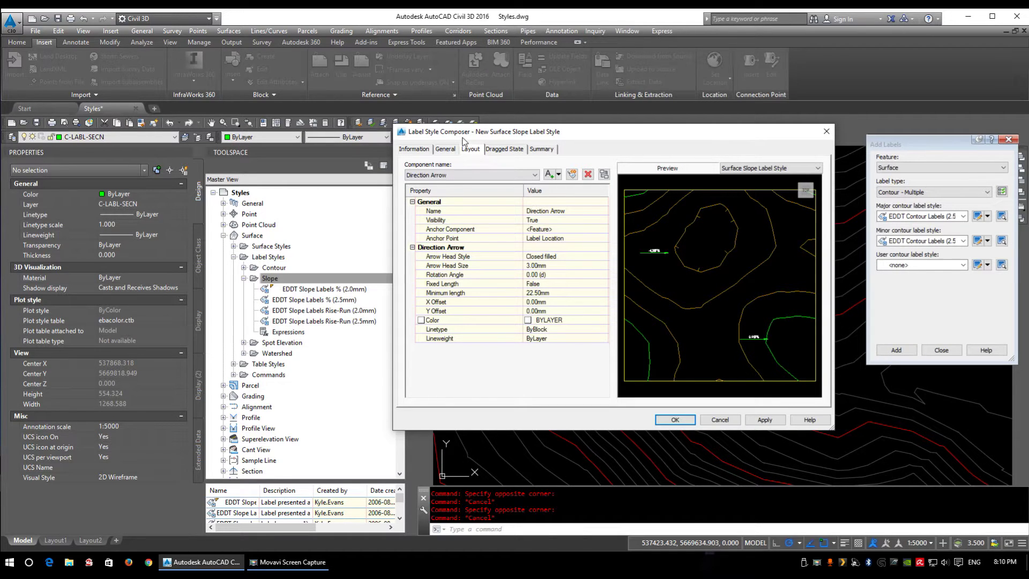
pyautogui.click(482, 175)
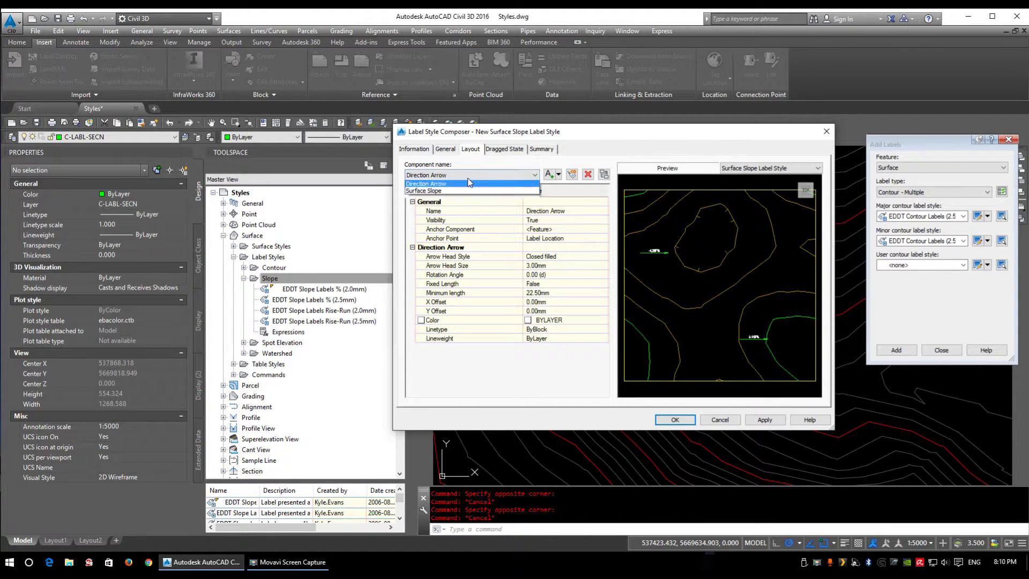
pyautogui.click(439, 185)
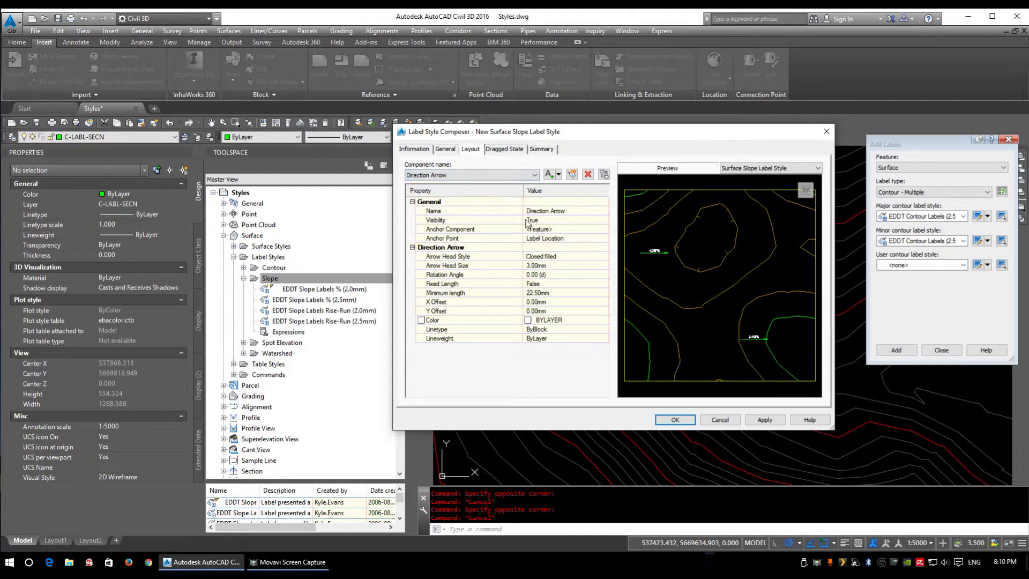
pyautogui.click(555, 266)
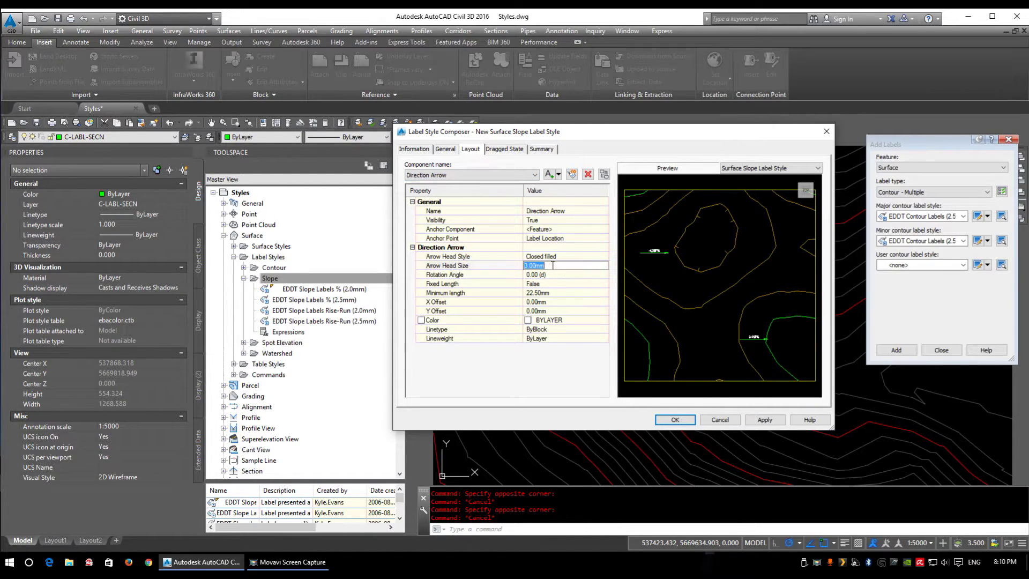
pyautogui.write('5')
pyautogui.press('Return')
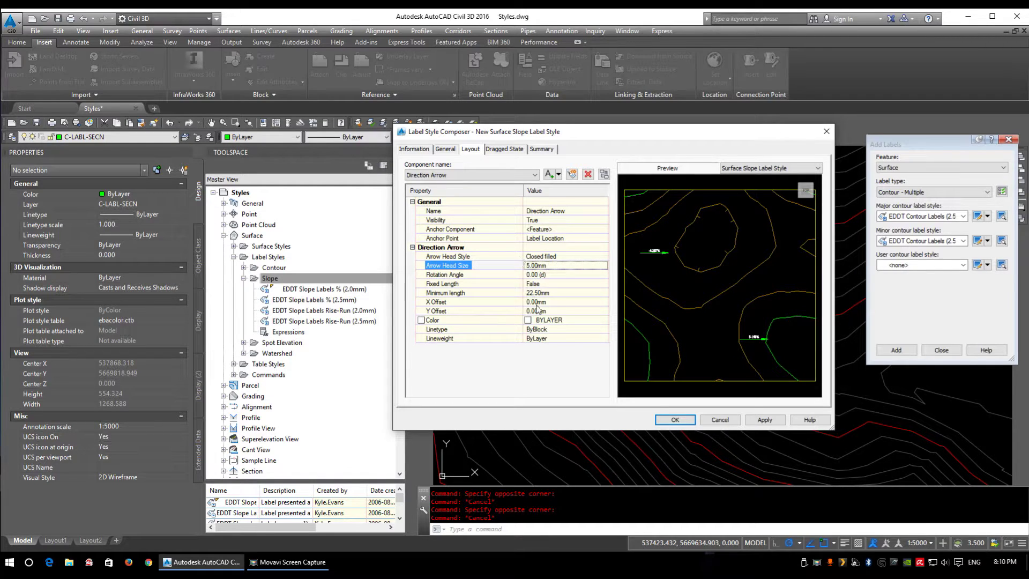
pyautogui.click(549, 292)
pyautogui.write('30')
pyautogui.press('Return')
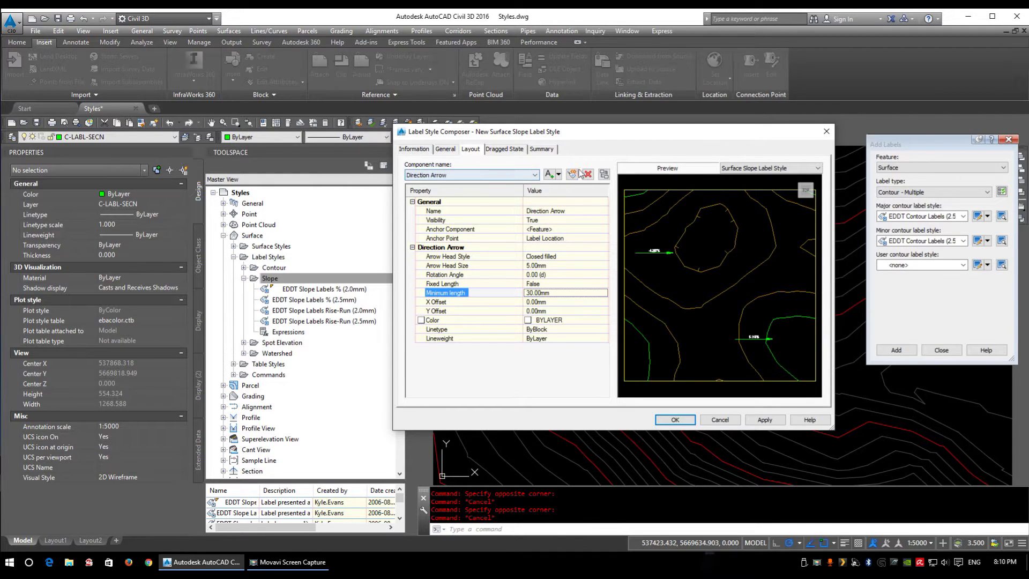
pyautogui.click(558, 174)
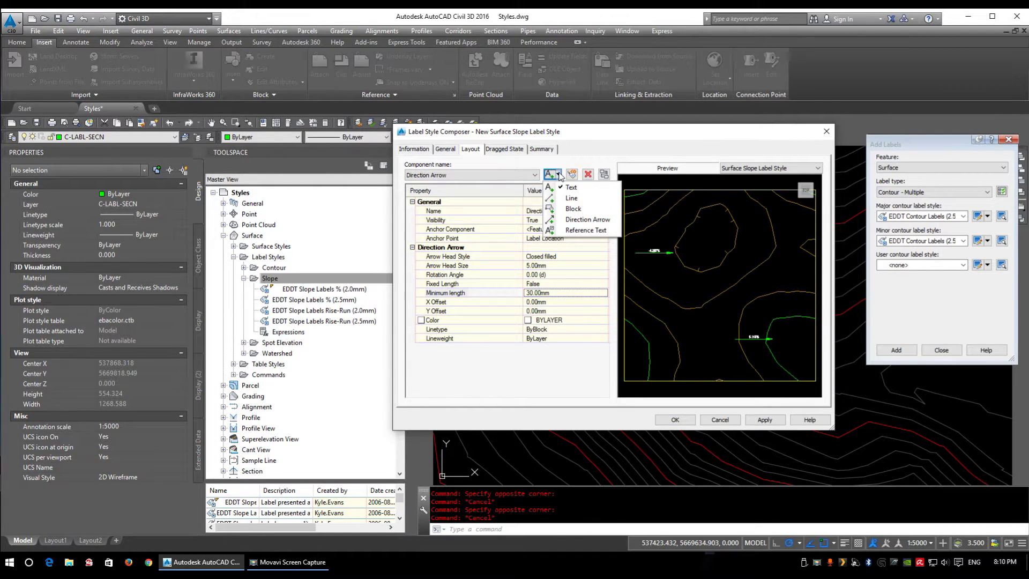
pyautogui.click(585, 233)
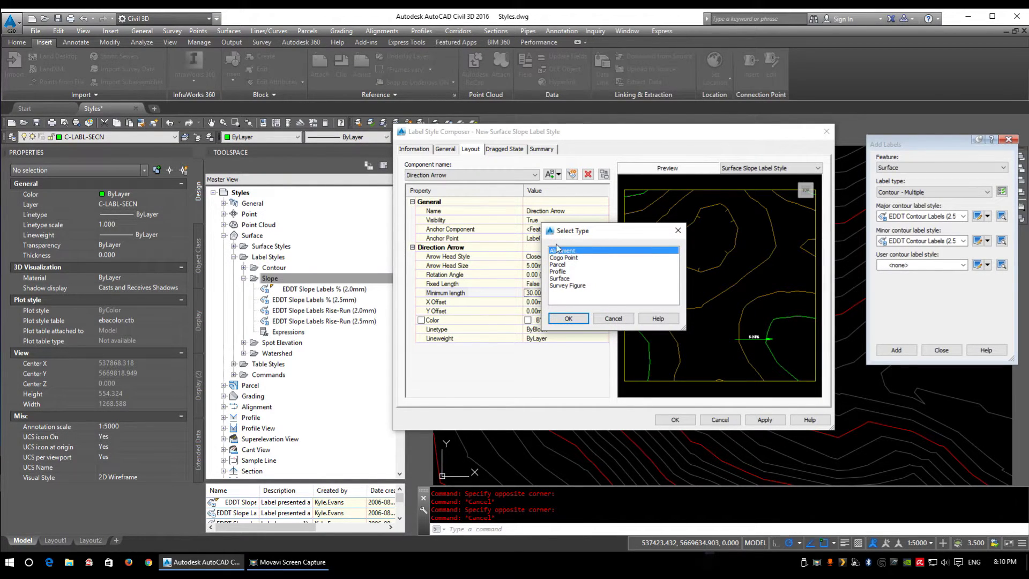
pyautogui.click(568, 256)
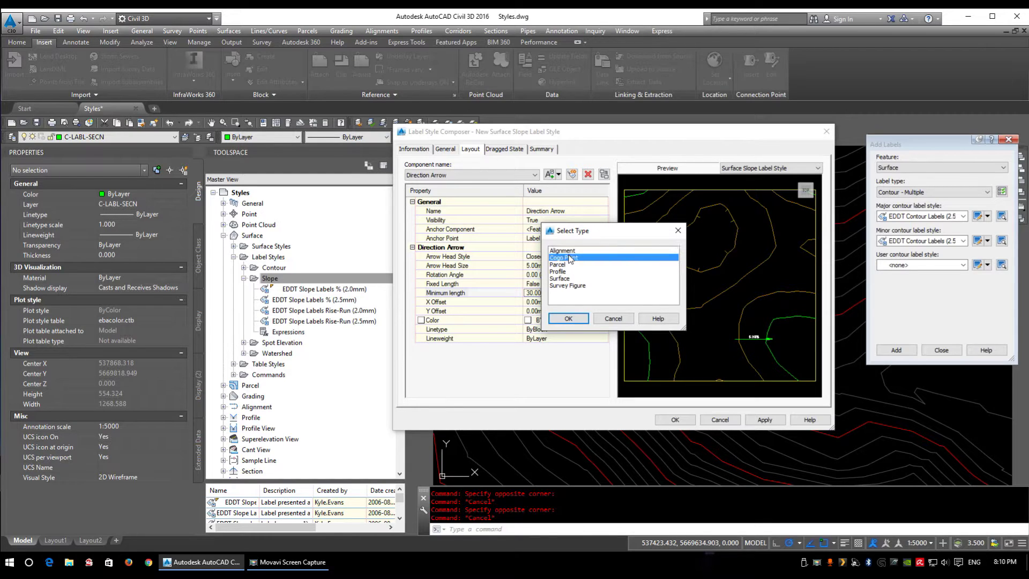
pyautogui.click(562, 265)
pyautogui.click(563, 271)
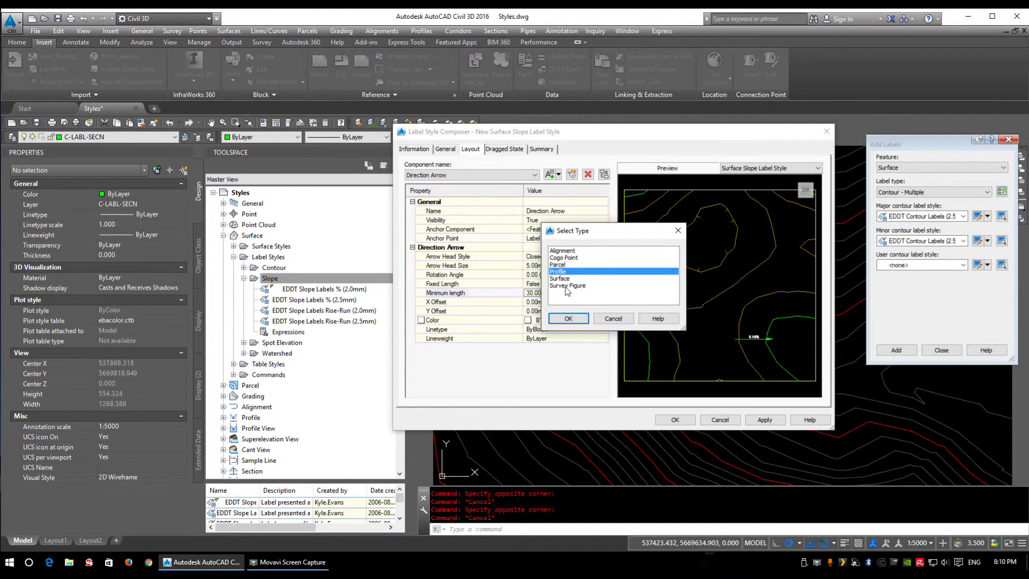
pyautogui.click(568, 278)
pyautogui.click(612, 318)
# Switch to the Surface Slope text component of the new slope label style and open its contents for editing
pyautogui.click(471, 176)
pyautogui.click(463, 191)
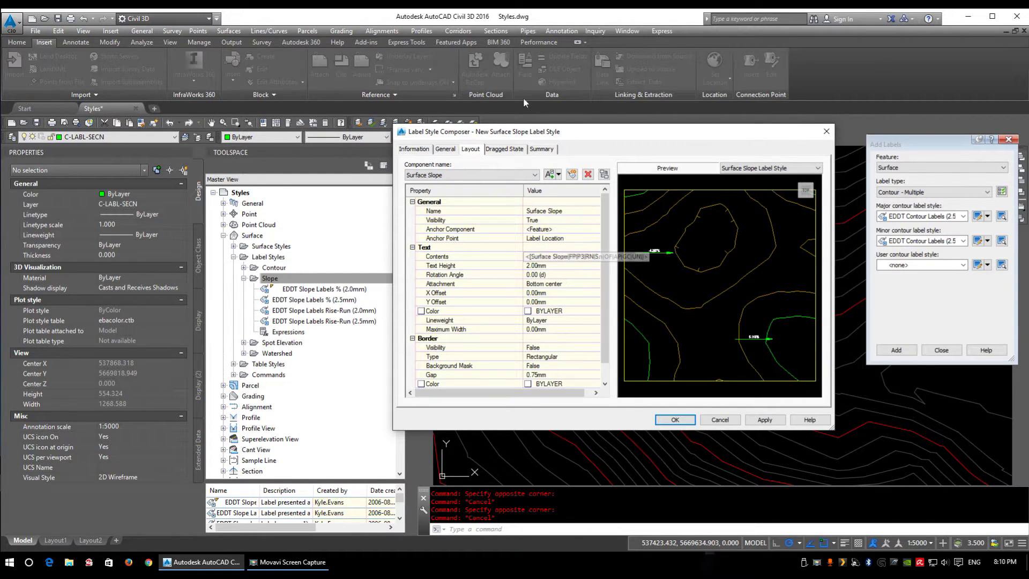
pyautogui.moveTo(525, 131); pyautogui.dragTo(448, 111)
pyautogui.scroll(3, 616, 225)
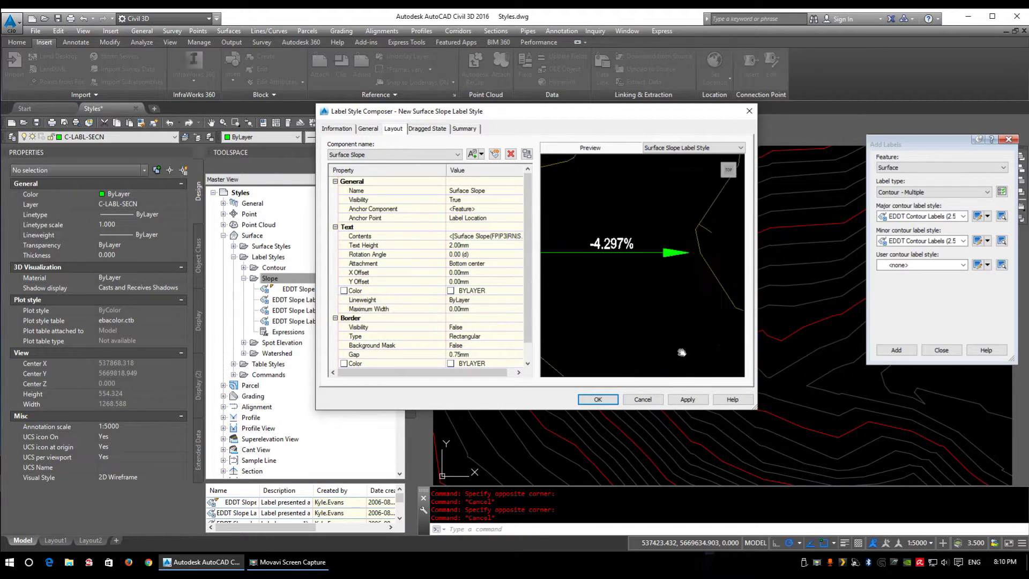
pyautogui.moveTo(673, 340); pyautogui.dragTo(685, 333, button='middle')
pyautogui.click(487, 237)
pyautogui.click(518, 237)
# Replace the existing text expression with the Surface Slope property in percent format at 0.1 precision
pyautogui.moveTo(690, 187); pyautogui.dragTo(609, 170)
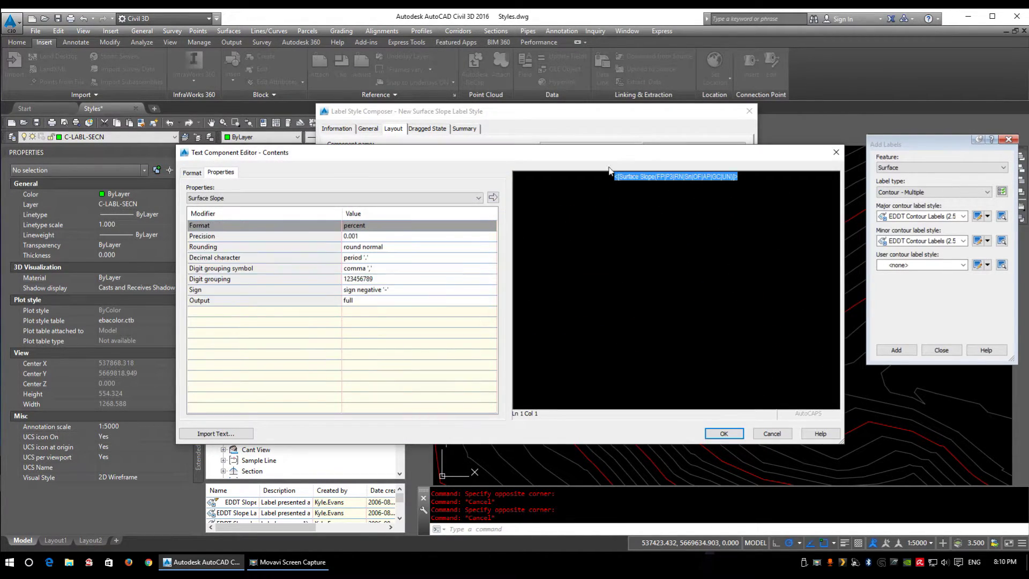
pyautogui.click(335, 198)
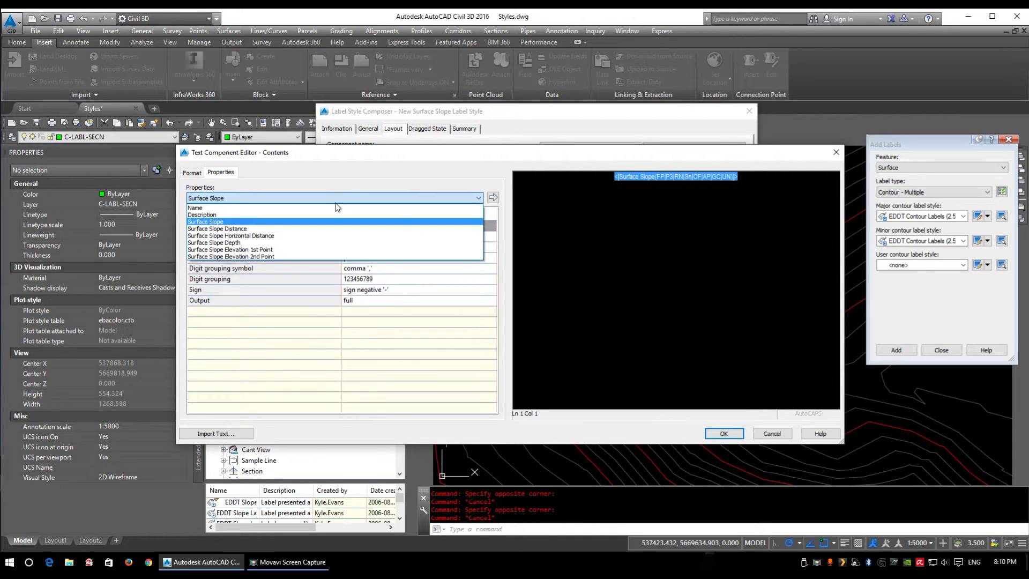
pyautogui.click(217, 224)
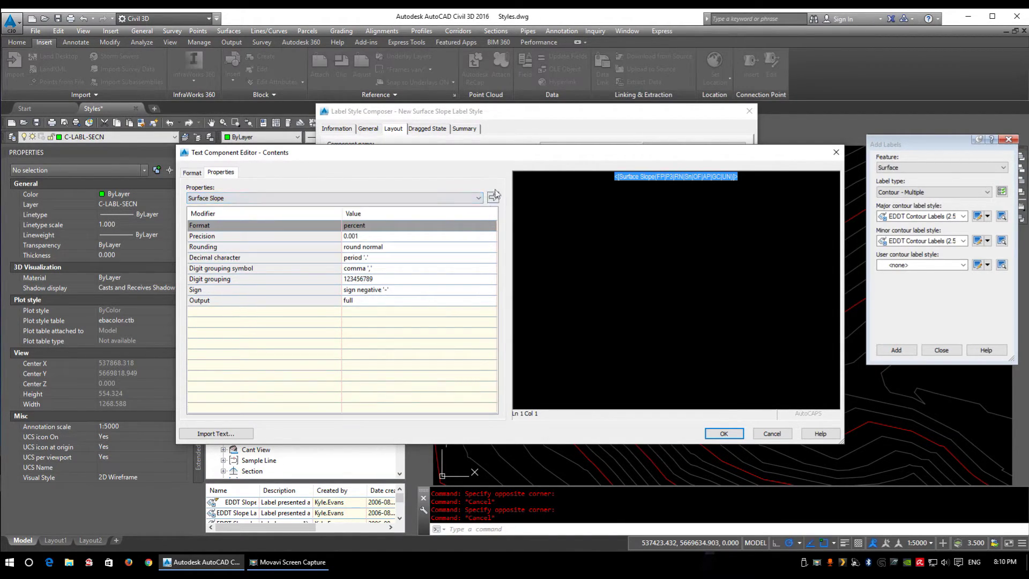
pyautogui.click(367, 235)
pyautogui.click(369, 237)
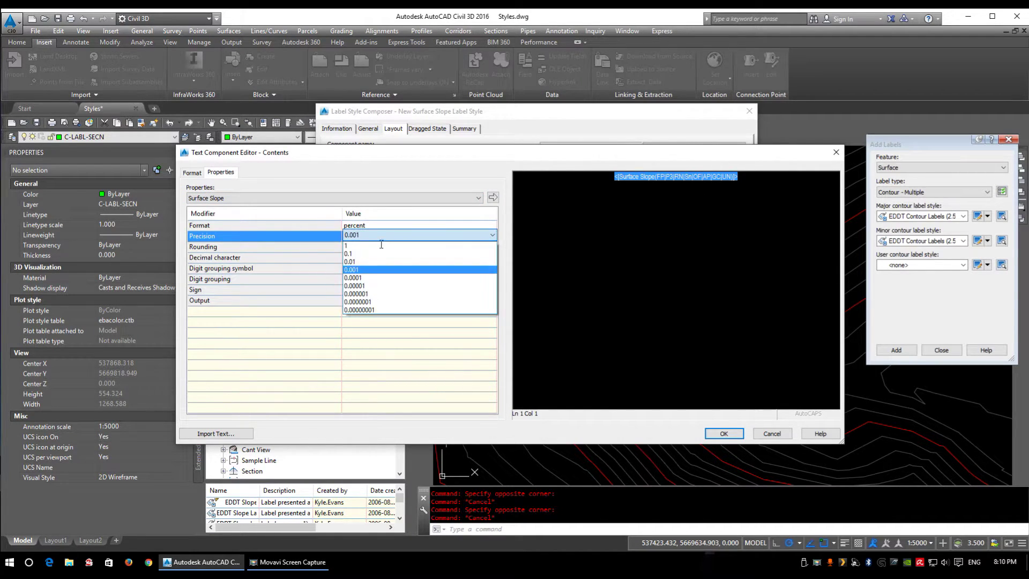
pyautogui.click(369, 253)
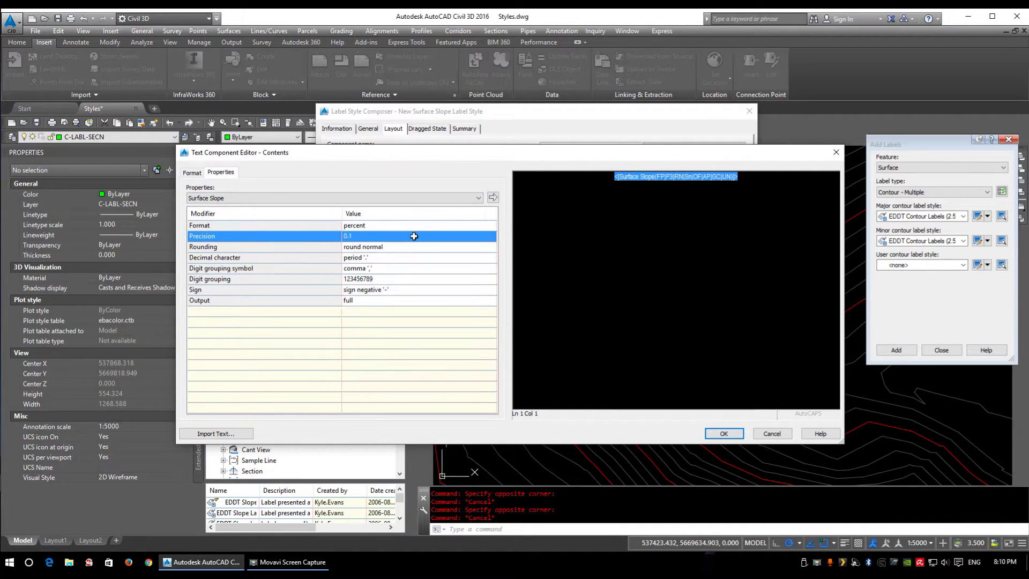
pyautogui.click(493, 199)
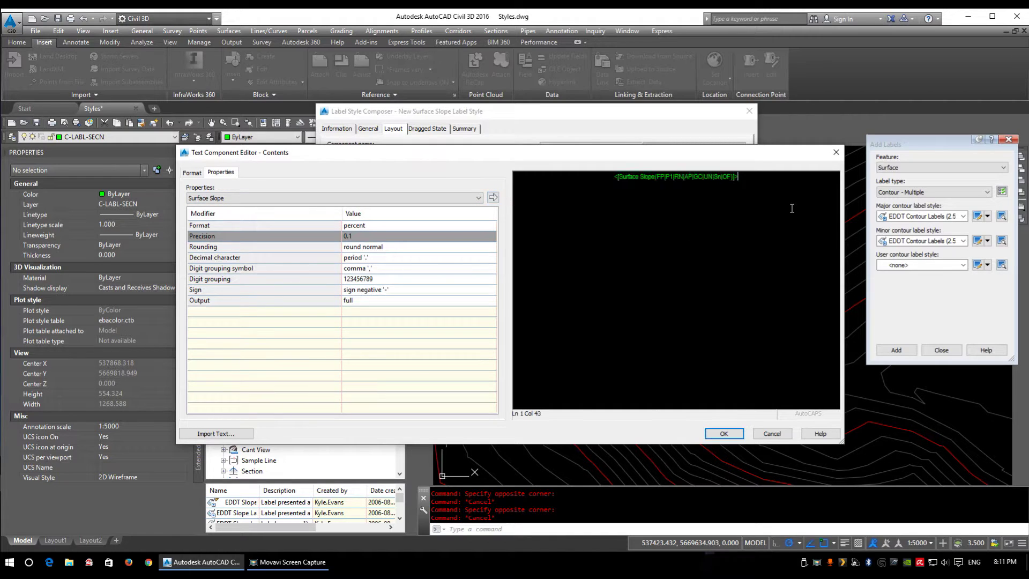
# Add a second line to the label text with the Surface Slope property in rise:run format
pyautogui.click(258, 198)
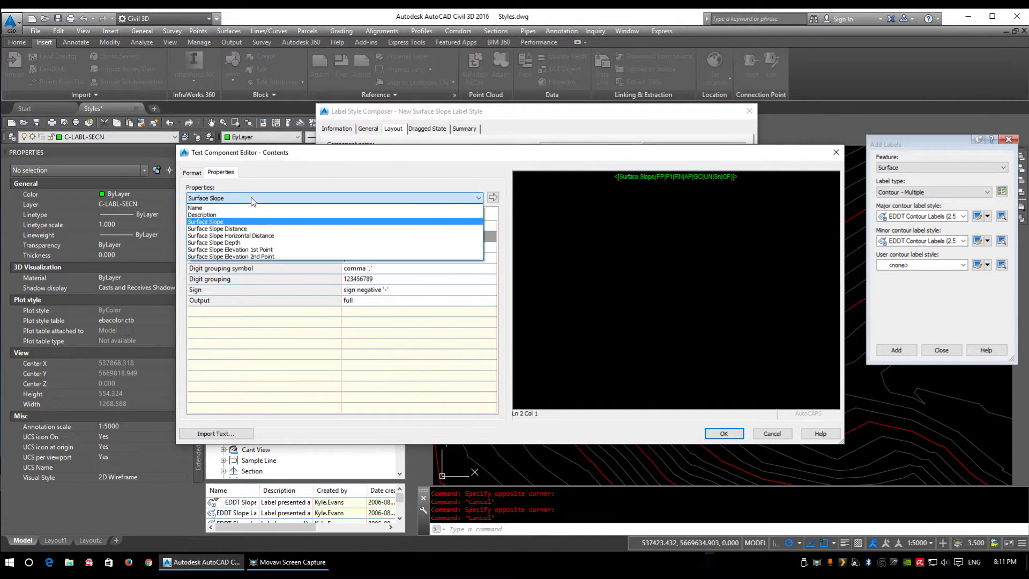
pyautogui.click(370, 225)
pyautogui.click(372, 225)
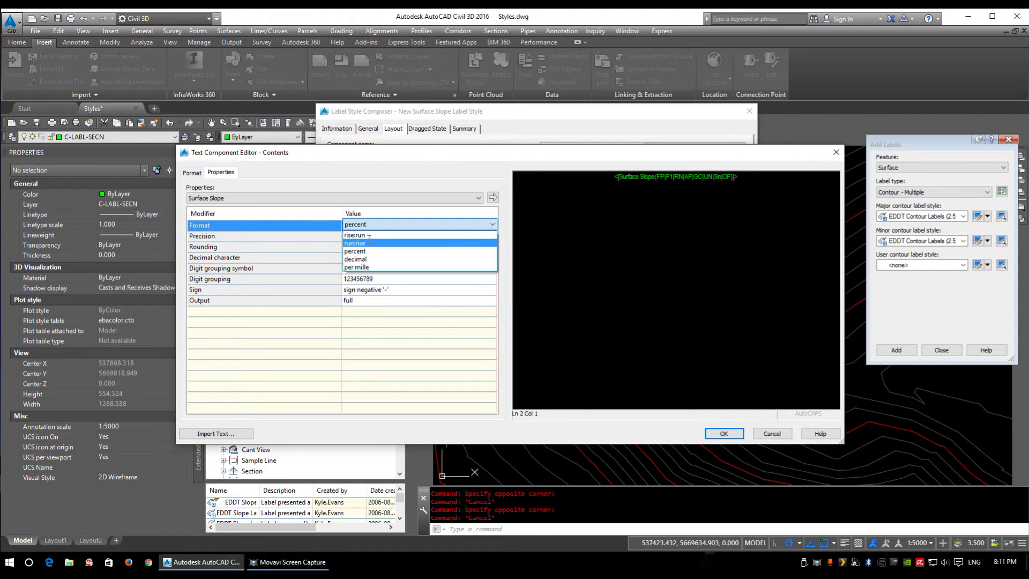
pyautogui.click(370, 234)
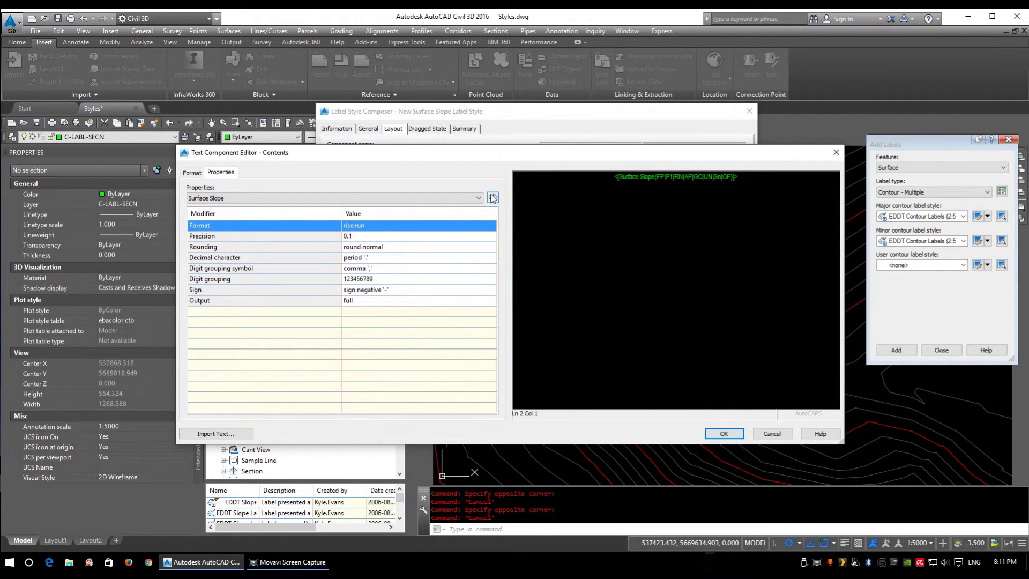
pyautogui.click(493, 197)
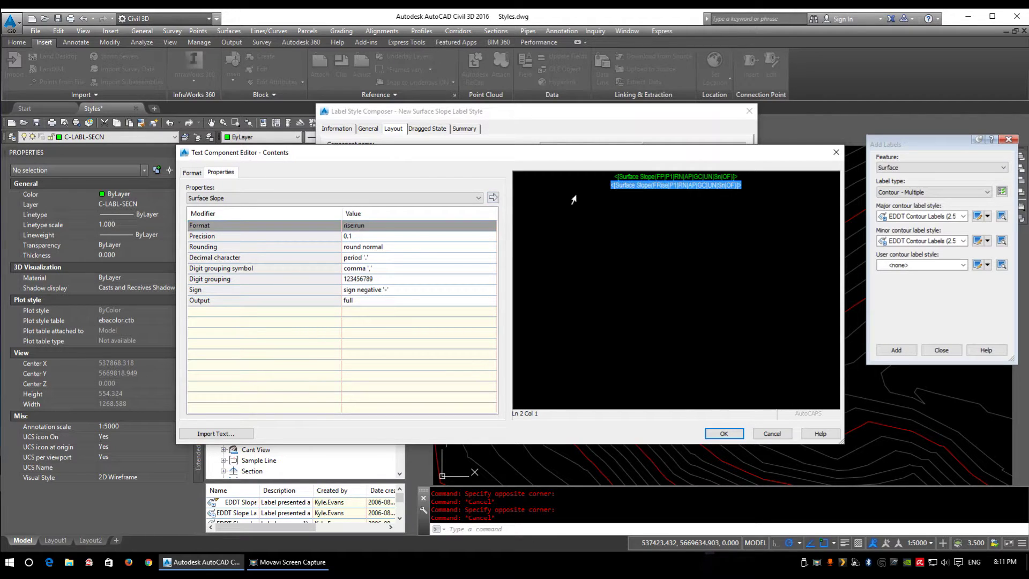
# Append " %" to the percent slope line and " Rise/Run" to the rise:run slope line
pyautogui.click(753, 177)
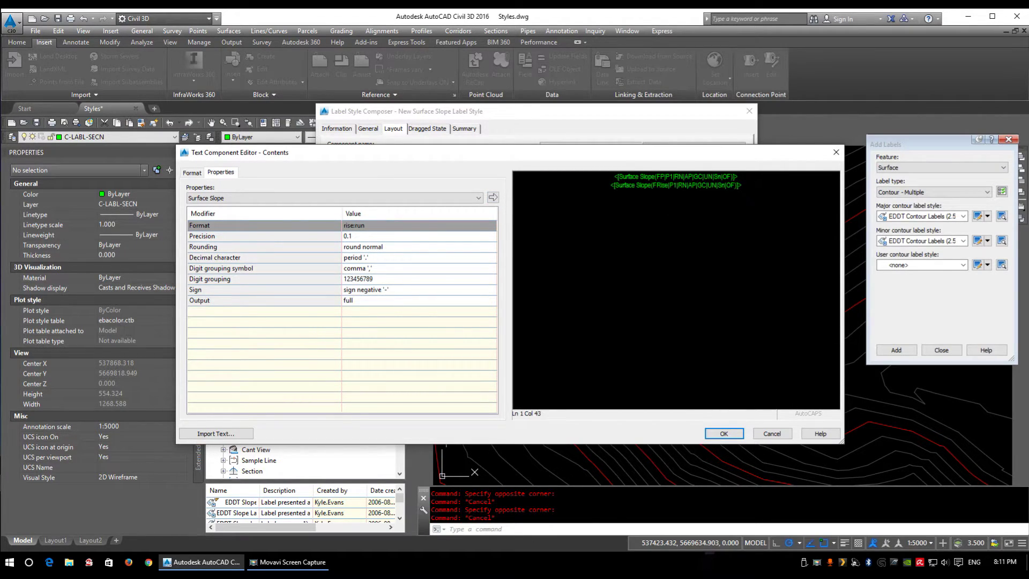
pyautogui.write('%')
pyautogui.write(' Rise/Run')
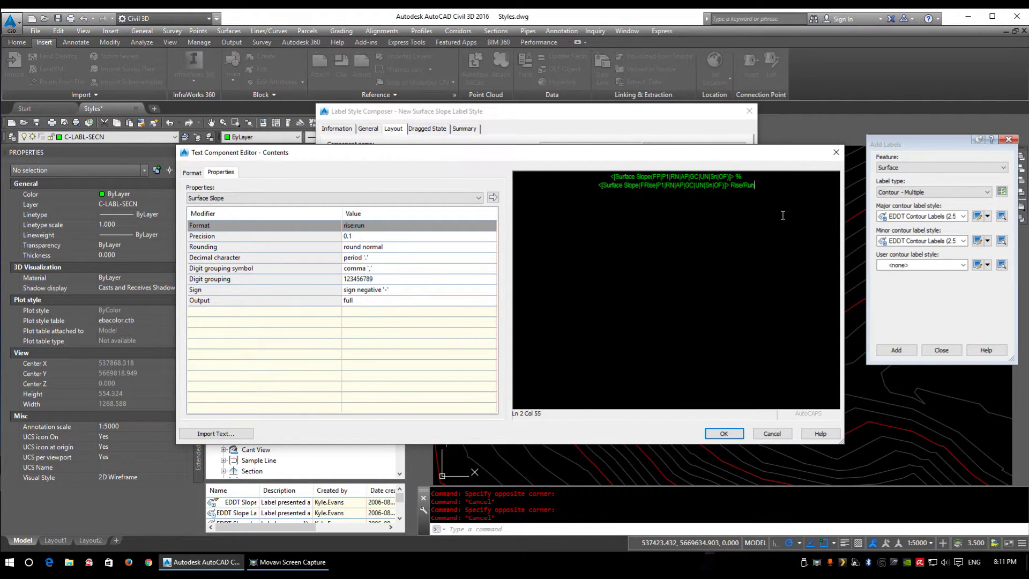
pyautogui.click(397, 225)
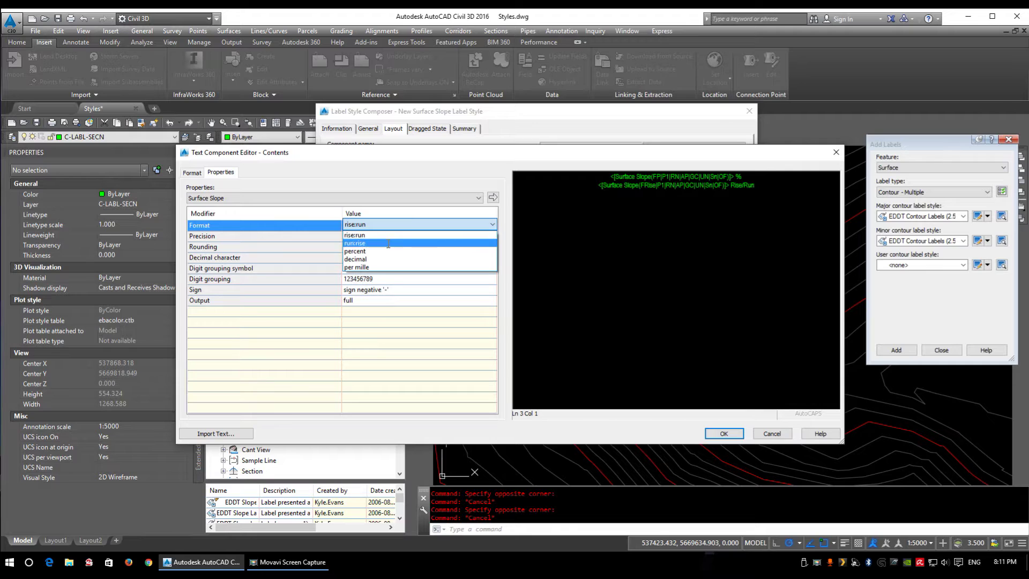
pyautogui.click(672, 303)
pyautogui.click(314, 199)
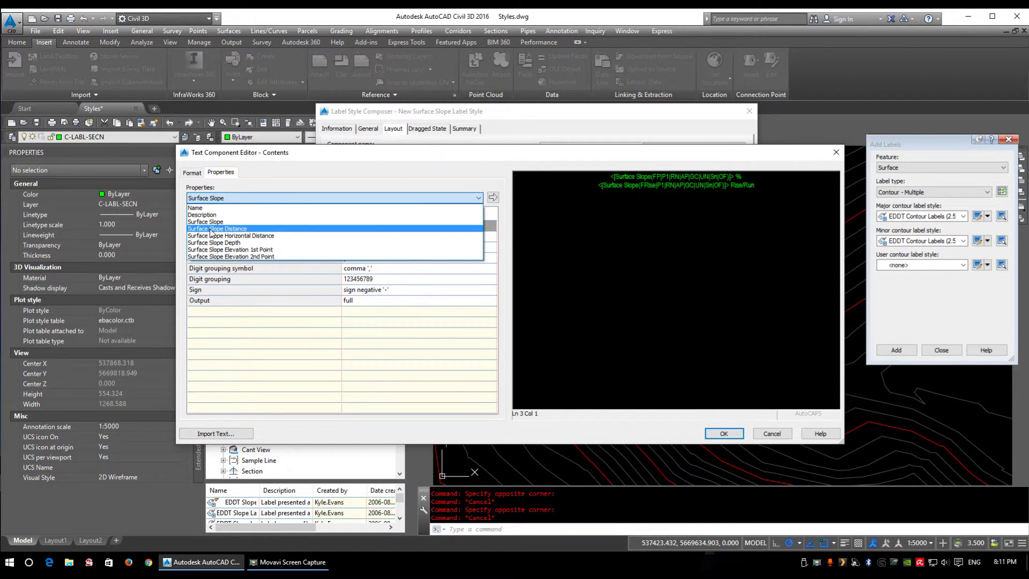
pyautogui.click(584, 167)
# Add the Surface Slope Distance and Surface Slope Depth properties on separate lines below the Rise/Run line and accept the contents
pyautogui.moveTo(586, 153); pyautogui.dragTo(770, 174)
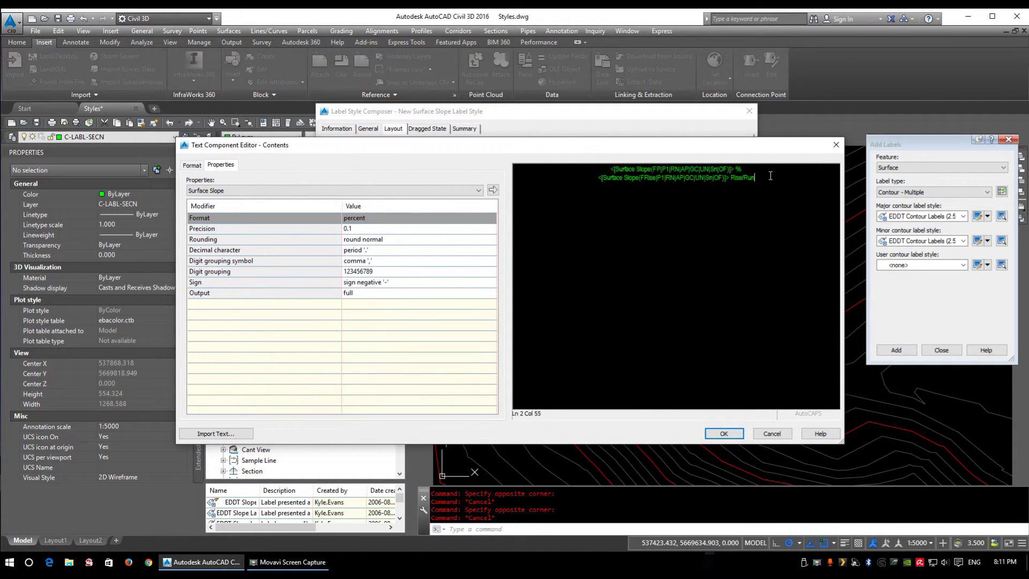
pyautogui.click(294, 192)
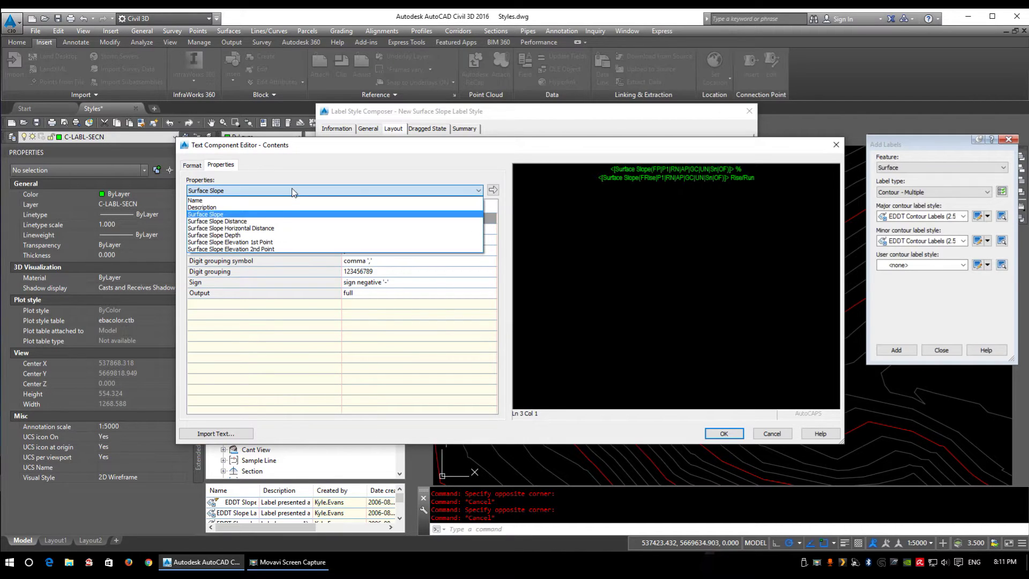
pyautogui.click(300, 226)
pyautogui.click(493, 190)
pyautogui.press('Return')
pyautogui.click(385, 189)
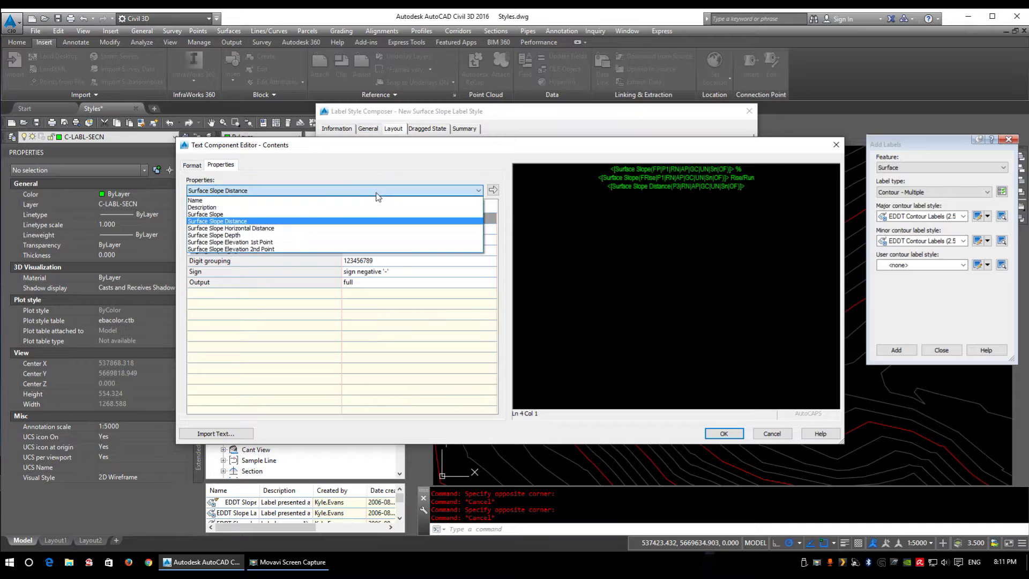
pyautogui.click(293, 238)
pyautogui.click(493, 190)
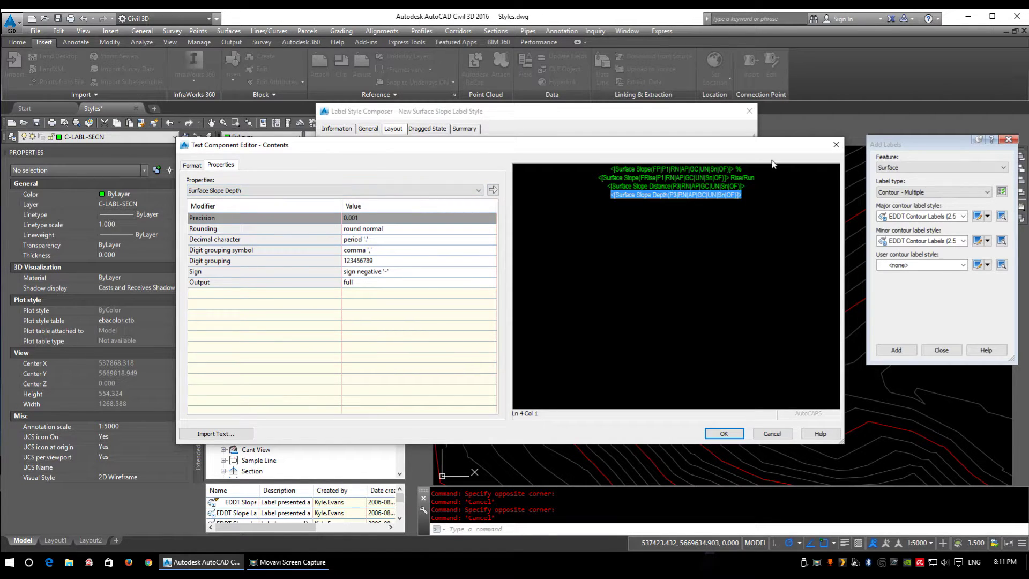
pyautogui.click(724, 434)
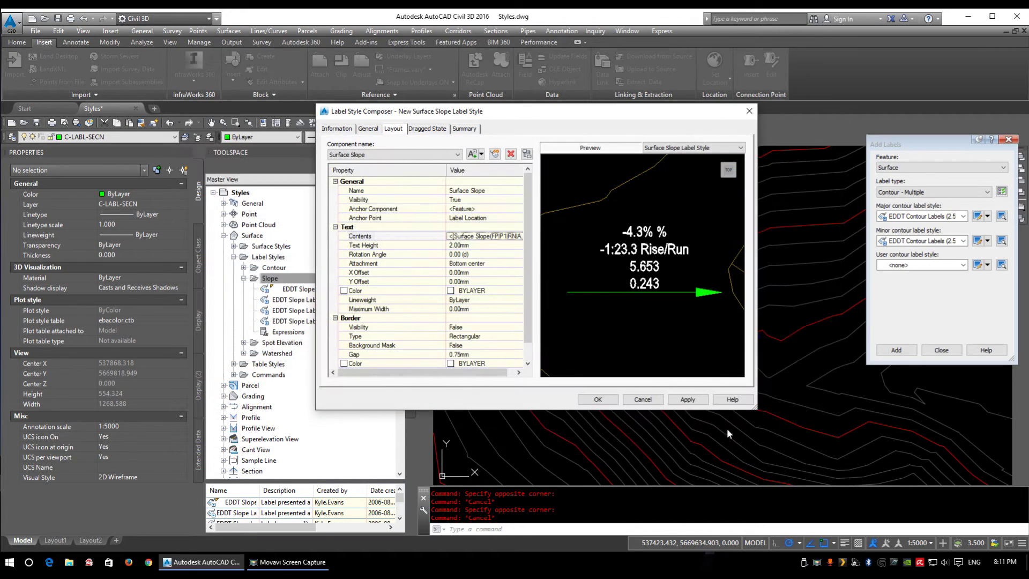
# Try a text height of 5.5 mm for the Surface Slope component
pyautogui.click(482, 245)
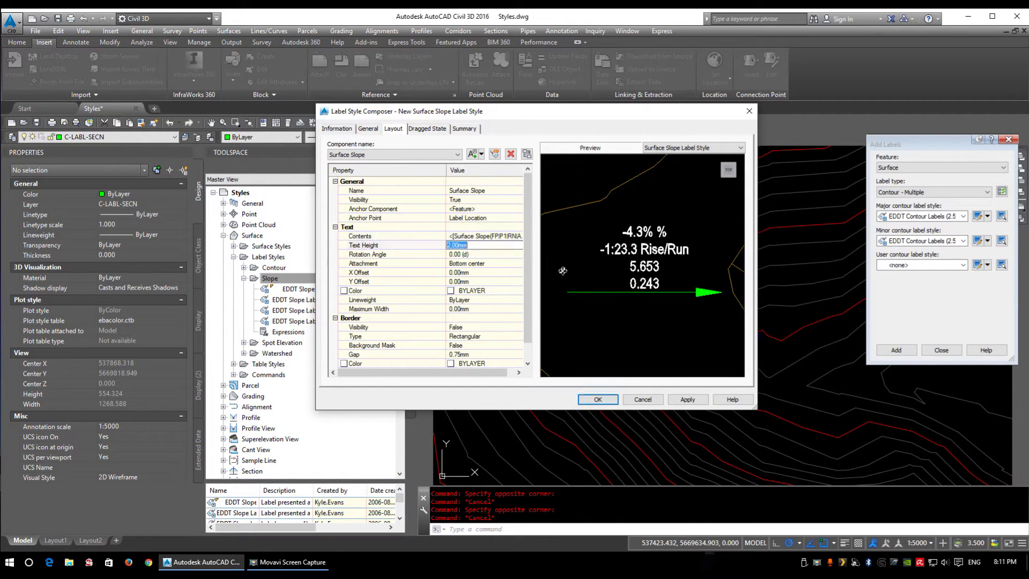
pyautogui.write('5.5')
pyautogui.press('Return')
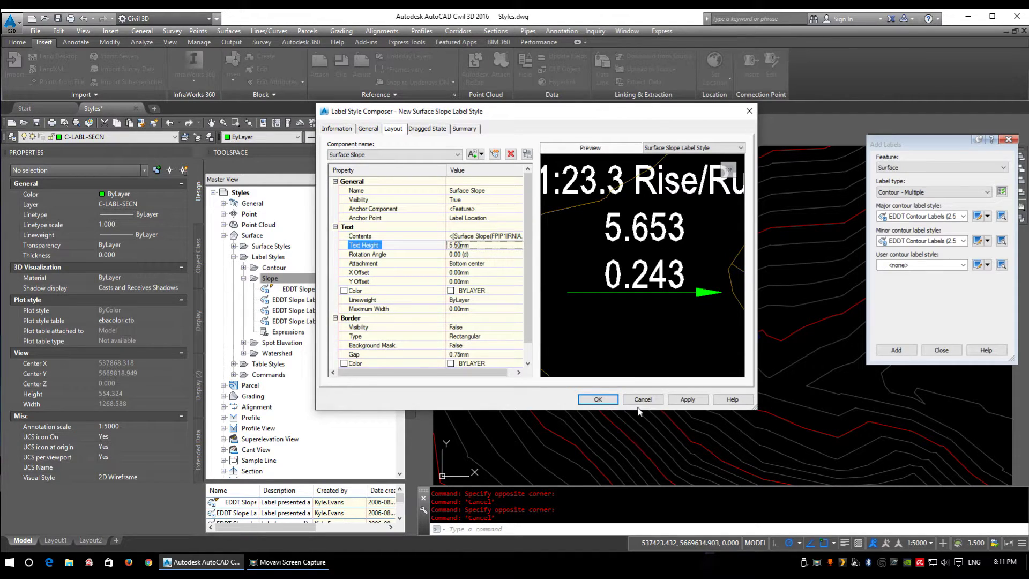
# Set the Surface Slope component's text height to 2.5 mm and save the new slope label style
pyautogui.click(477, 246)
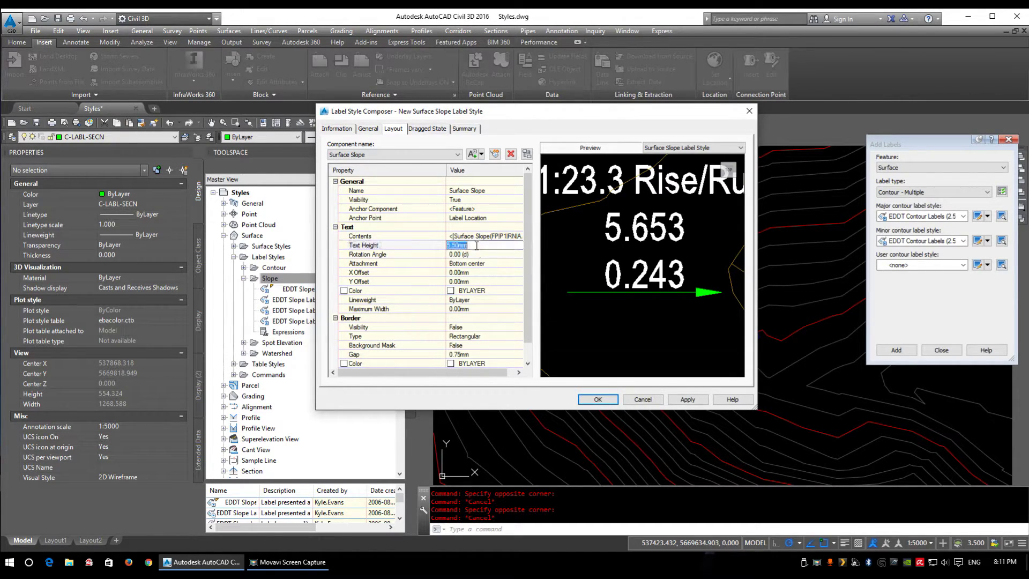
pyautogui.write('2.5')
pyautogui.press('Return')
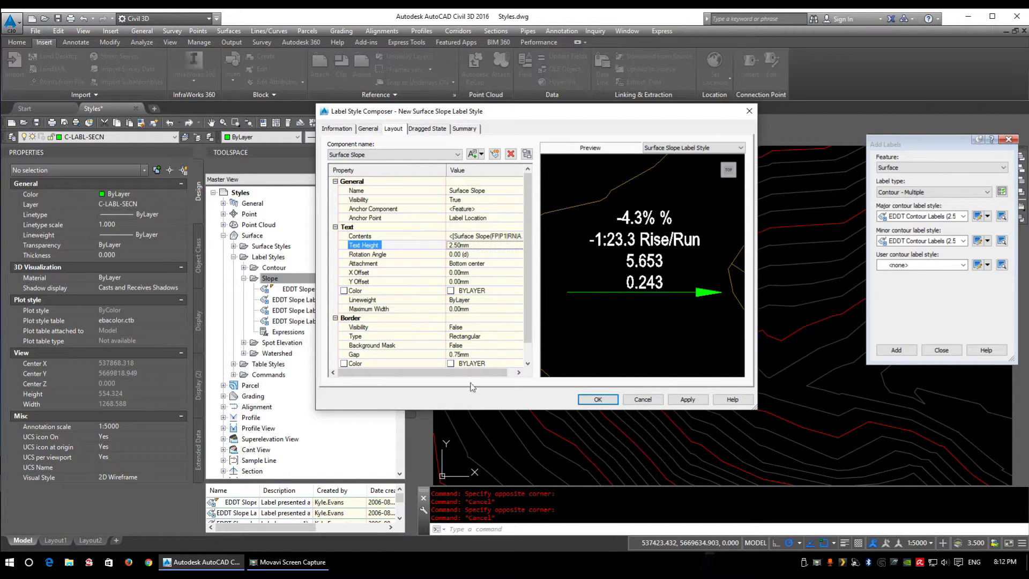
pyautogui.click(598, 399)
# Configure surface label creation to use the Slope label type with the New Surface Slope Label Style
pyautogui.moveTo(602, 404)
pyautogui.mouseDown(button='middle')
pyautogui.moveTo(624, 340)
pyautogui.moveTo(547, 300)
pyautogui.moveTo(587, 308)
pyautogui.moveTo(615, 284)
pyautogui.mouseUp(button='middle')
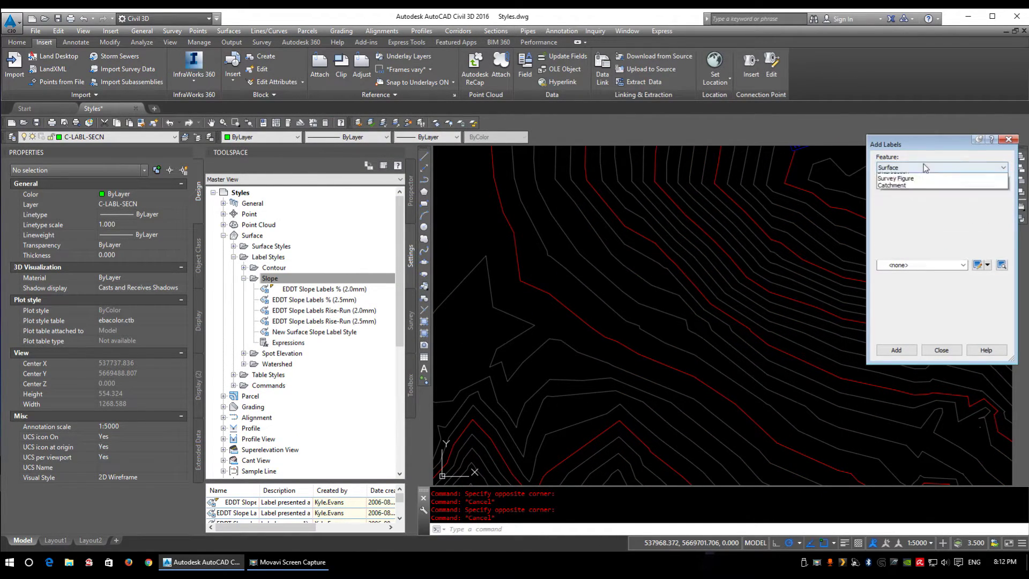
pyautogui.click(924, 169)
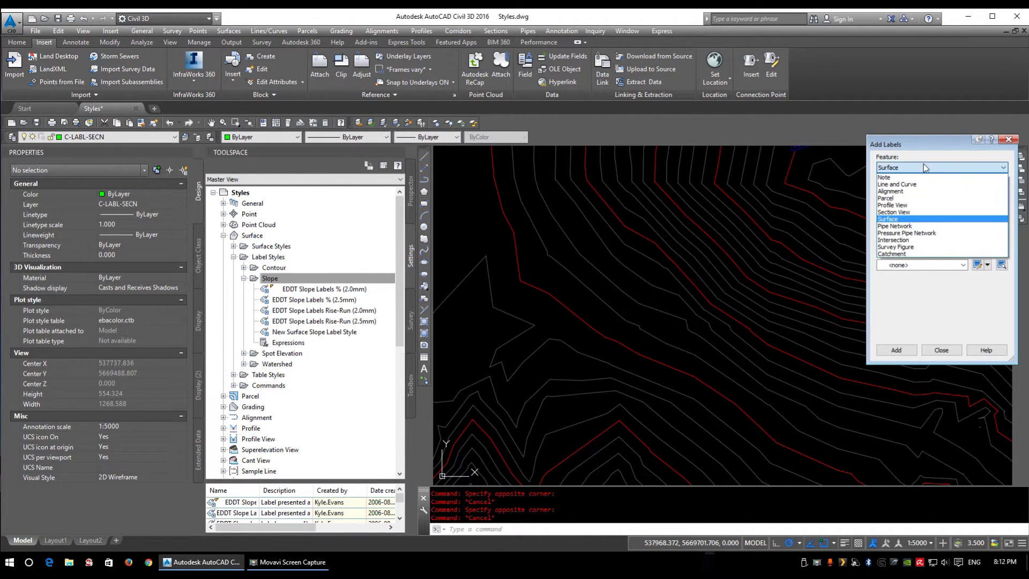
pyautogui.click(906, 219)
pyautogui.click(911, 192)
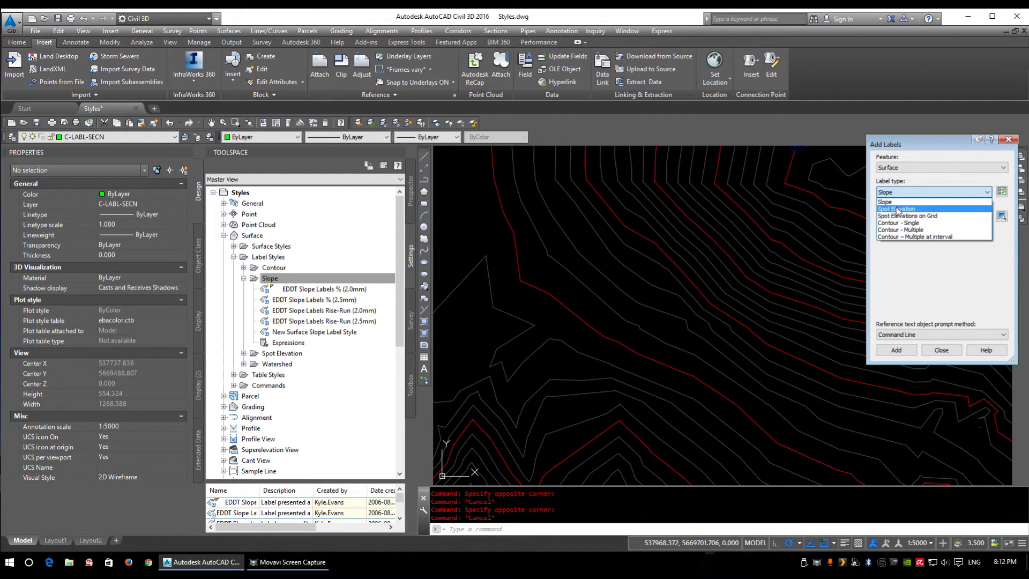
pyautogui.click(890, 202)
pyautogui.click(911, 216)
pyautogui.click(922, 261)
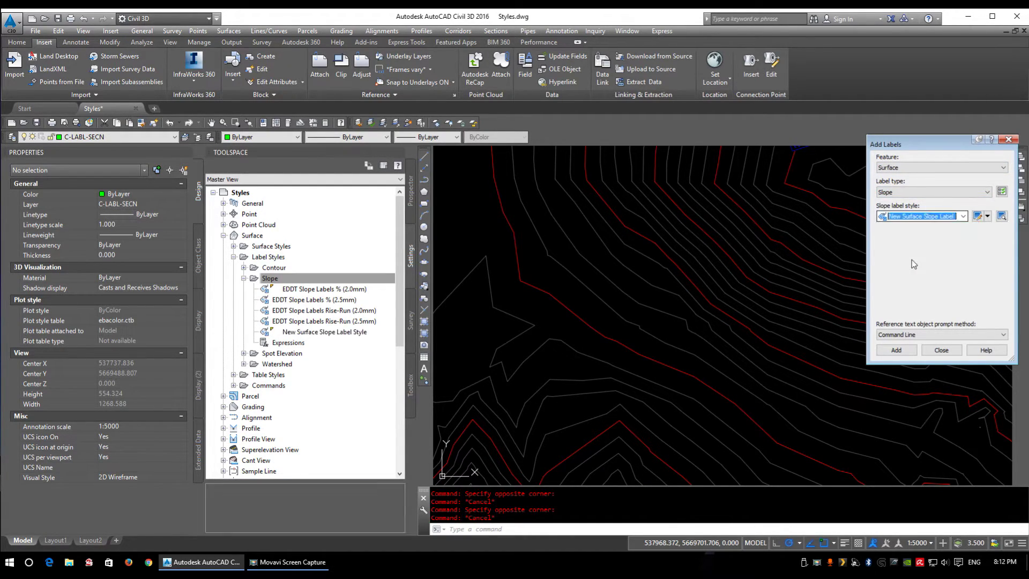
# Place two one-point slope labels on the contour slope using New Surface Slope Label Style, then end the placement
pyautogui.click(895, 350)
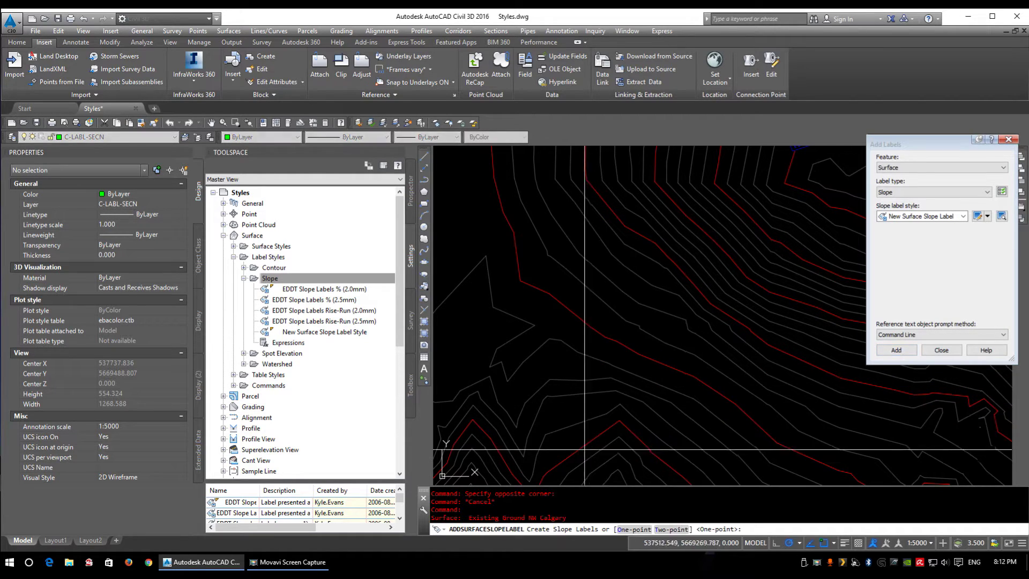
pyautogui.click(634, 530)
pyautogui.moveTo(742, 367); pyautogui.dragTo(624, 350, button='middle')
pyautogui.scroll(6, 625, 350)
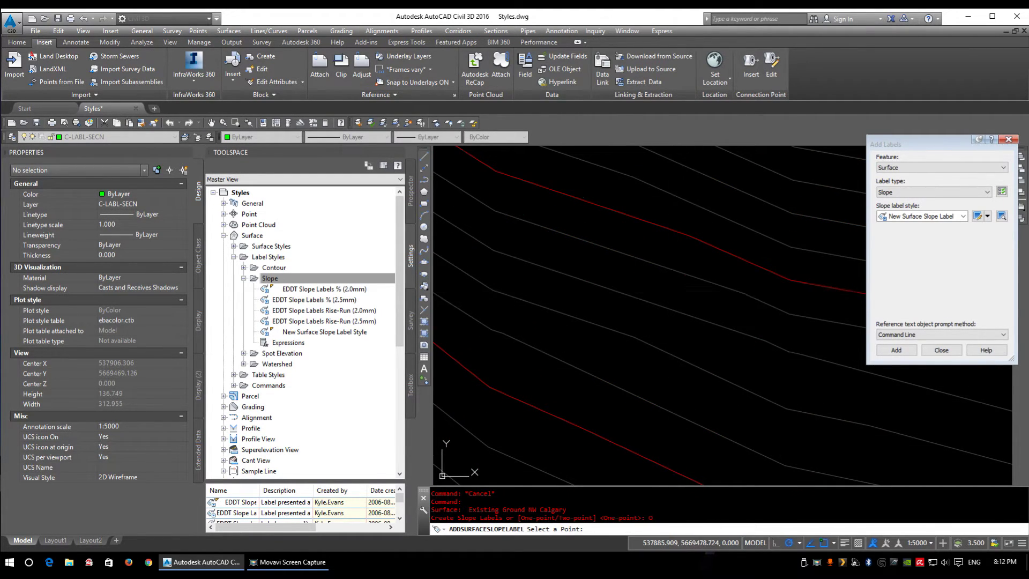
pyautogui.scroll(-4, 603, 287)
pyautogui.scroll(3, 603, 287)
pyautogui.click(600, 284)
pyautogui.scroll(-3, 614, 276)
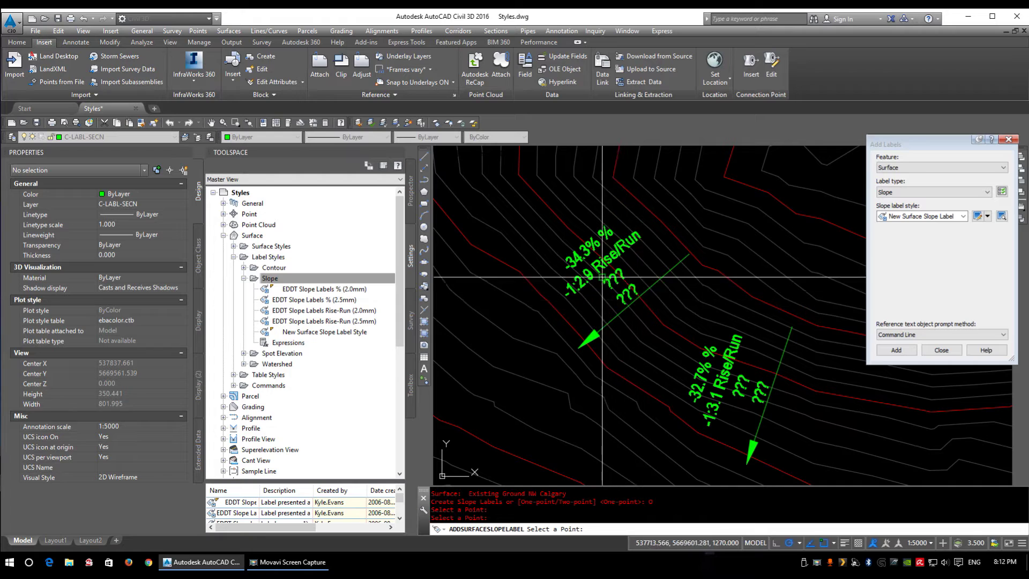
pyautogui.scroll(-1, 606, 279)
pyautogui.scroll(1, 750, 370)
pyautogui.press('Return')
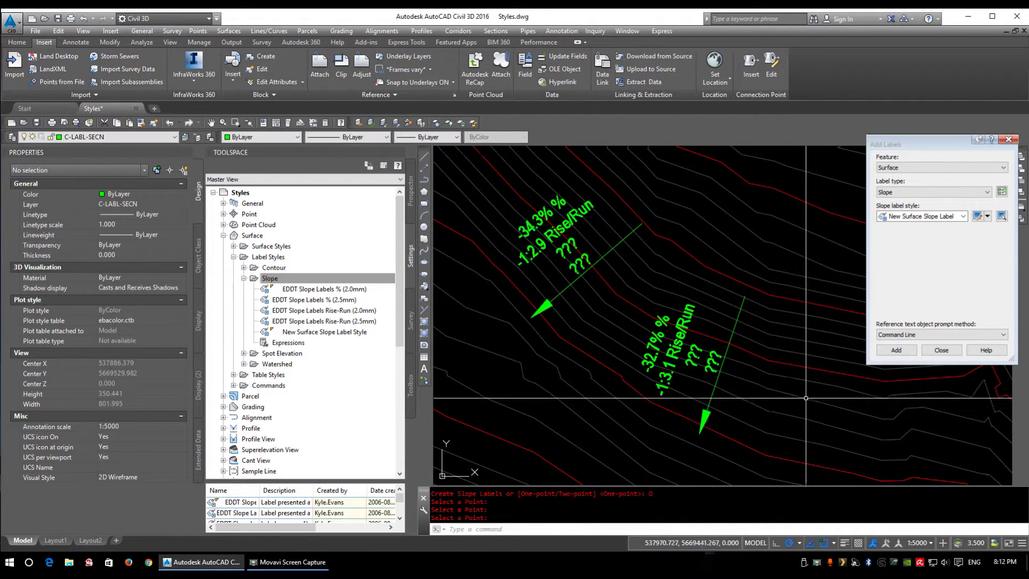
# Add a two-point slope label running downhill across the contours east of the one-point labels, using New Surface Slope Label Style
pyautogui.click(963, 216)
pyautogui.click(919, 260)
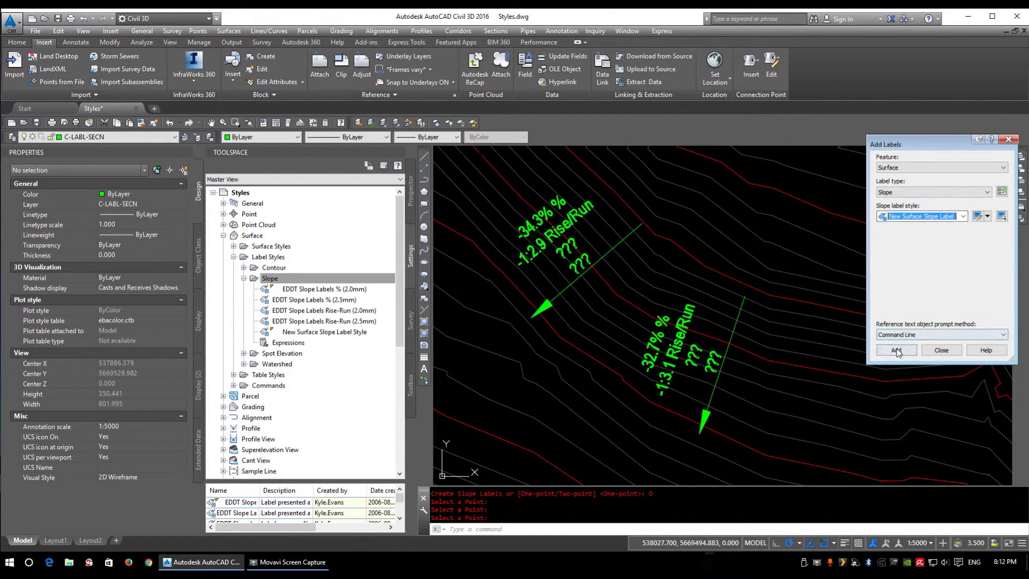
pyautogui.click(897, 350)
pyautogui.click(666, 532)
pyautogui.moveTo(763, 399); pyautogui.dragTo(596, 381, button='middle')
pyautogui.click(720, 218)
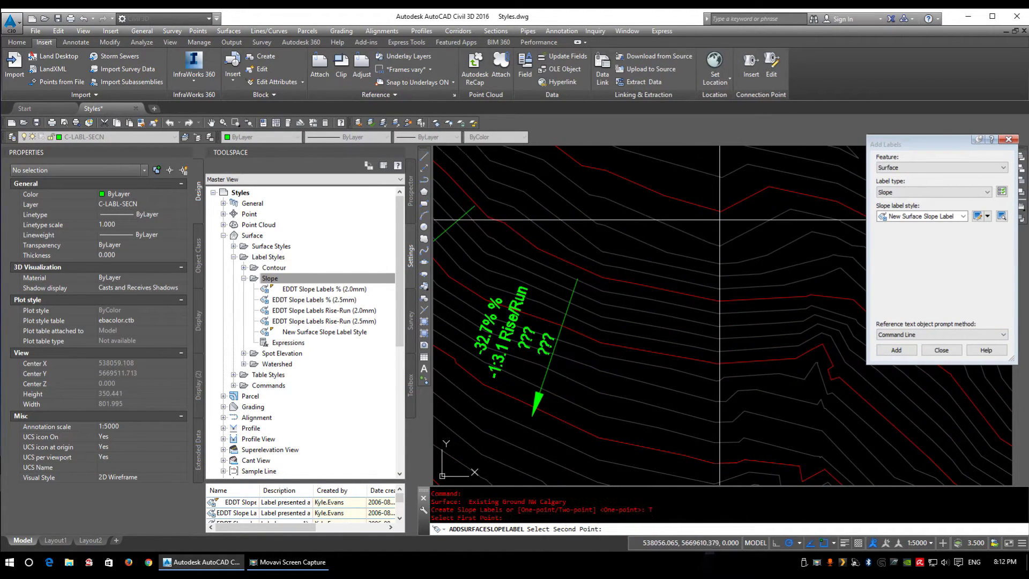
pyautogui.scroll(2, 640, 372)
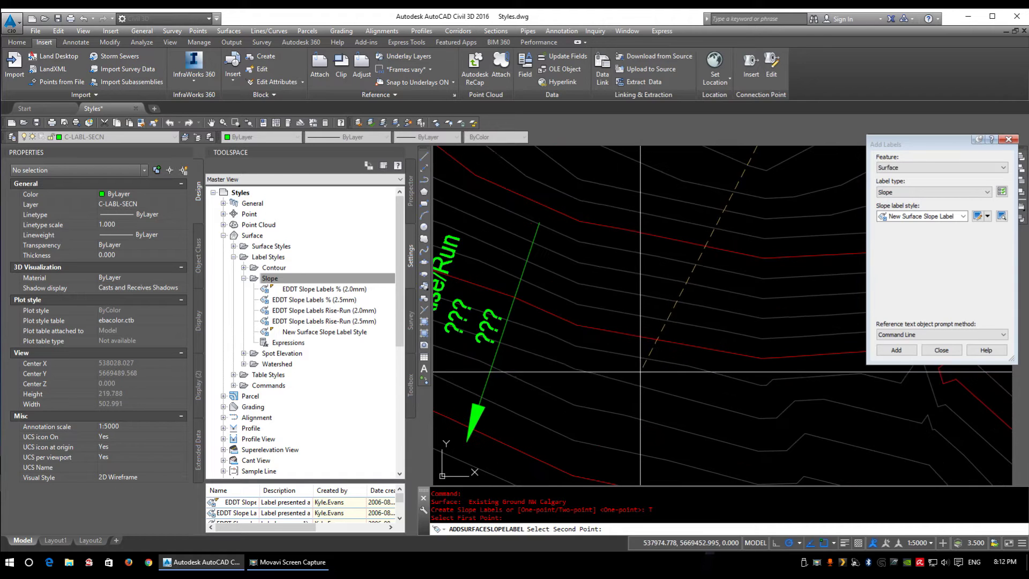
pyautogui.click(645, 371)
pyautogui.scroll(-3, 685, 321)
pyautogui.scroll(1, 648, 258)
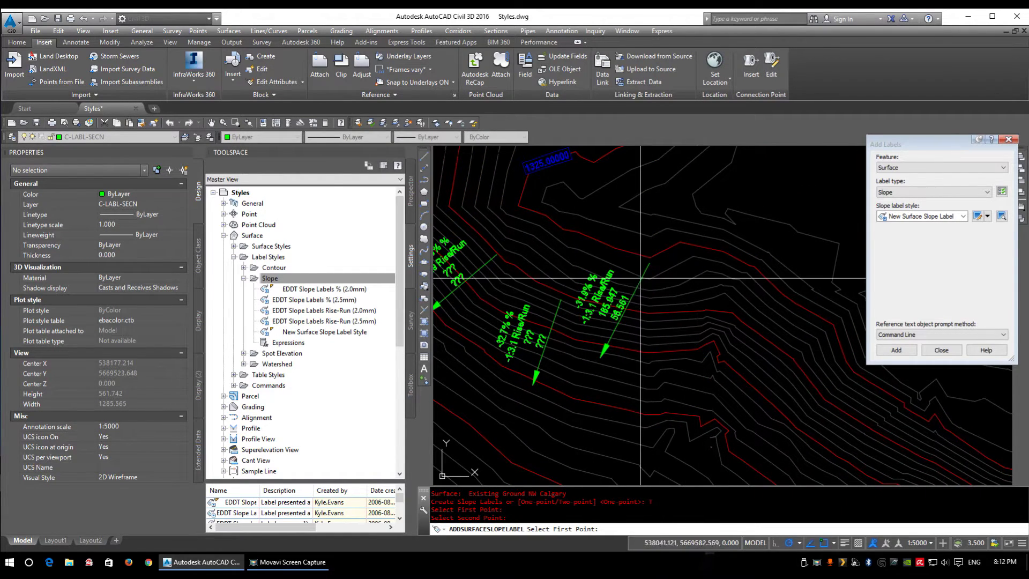
# Add a second two-point slope label running uphill beside the first one and end the placement
pyautogui.scroll(4, 629, 363)
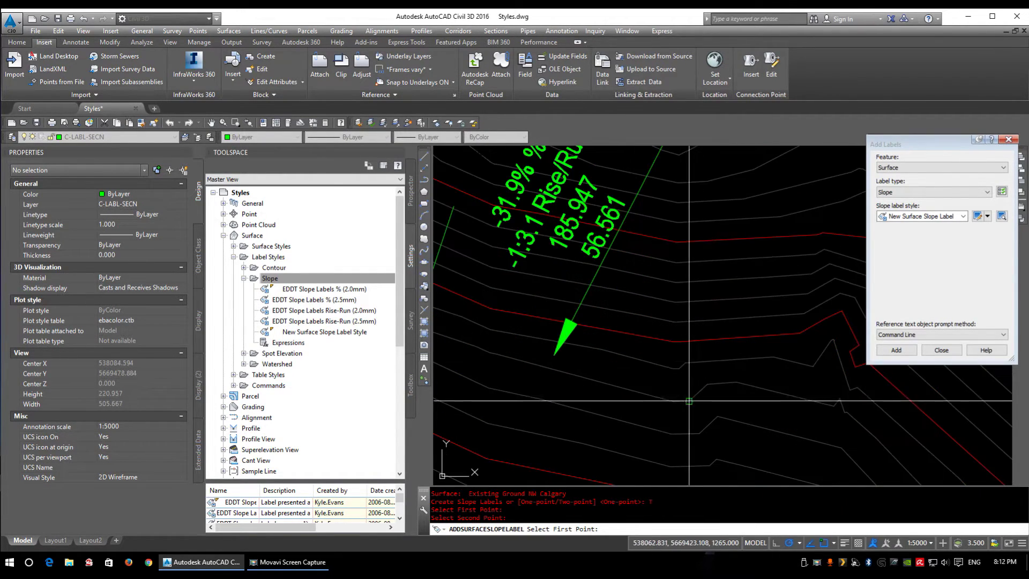
pyautogui.click(667, 387)
pyautogui.scroll(-2, 694, 336)
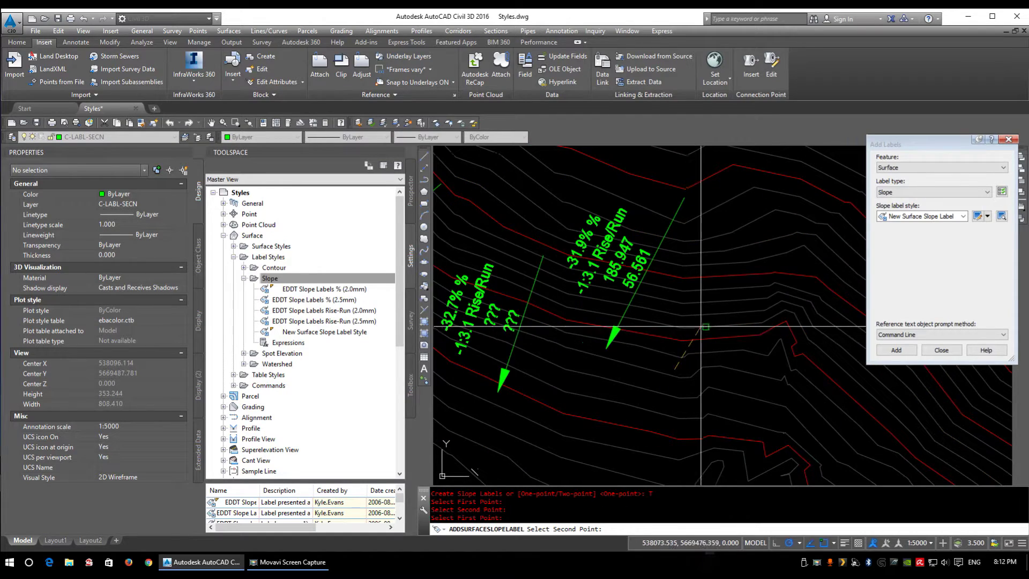
pyautogui.click(738, 212)
pyautogui.press('Return')
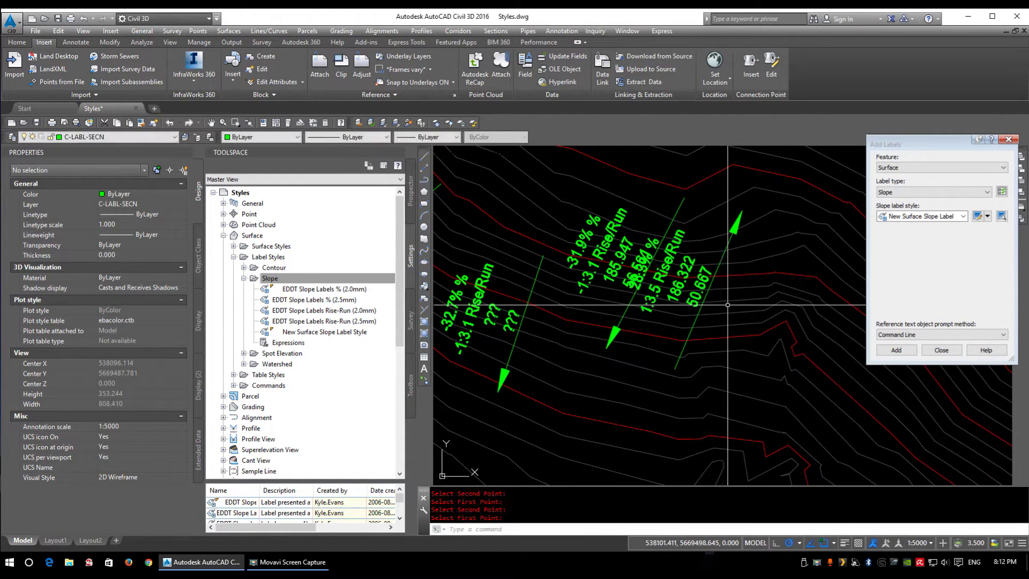
# Move the whole uphill two-point slope label a short distance east, away from the neighbouring downhill label
pyautogui.click(708, 290)
pyautogui.click(709, 290)
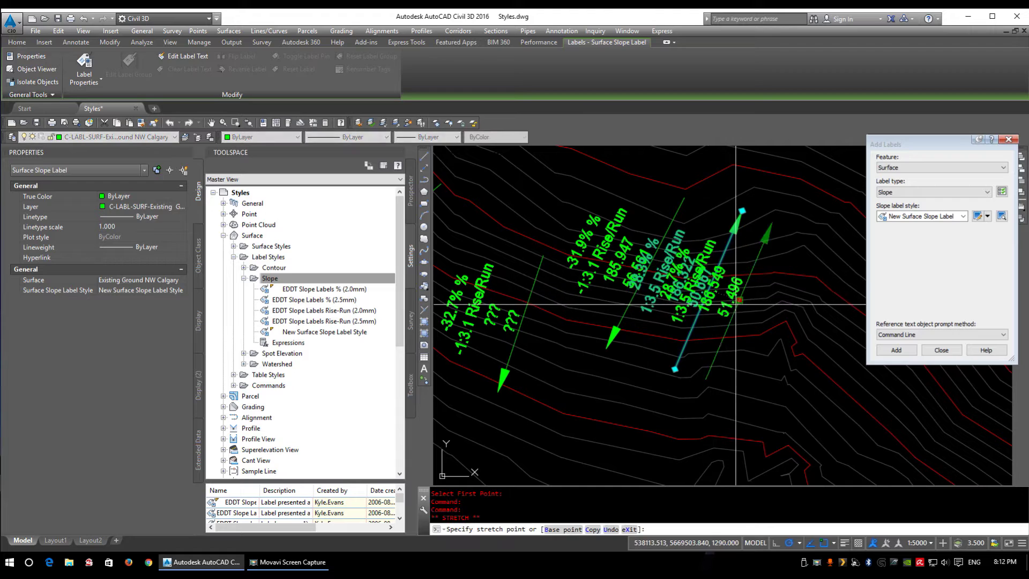
pyautogui.scroll(3, 668, 274)
pyautogui.scroll(-3, 757, 300)
pyautogui.scroll(4, 757, 307)
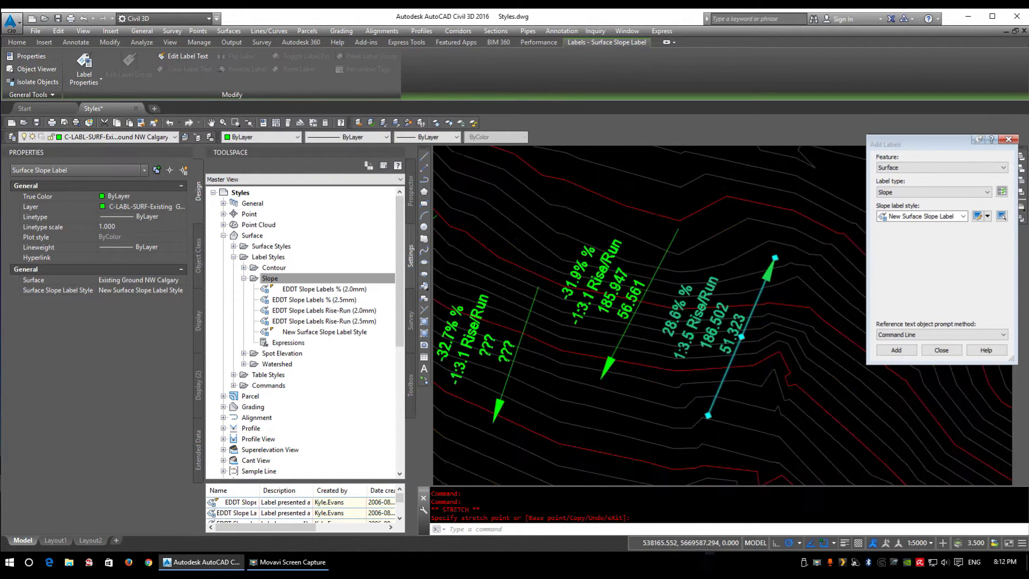
pyautogui.scroll(-3, 757, 307)
pyautogui.scroll(2, 757, 307)
pyautogui.scroll(-4, 794, 275)
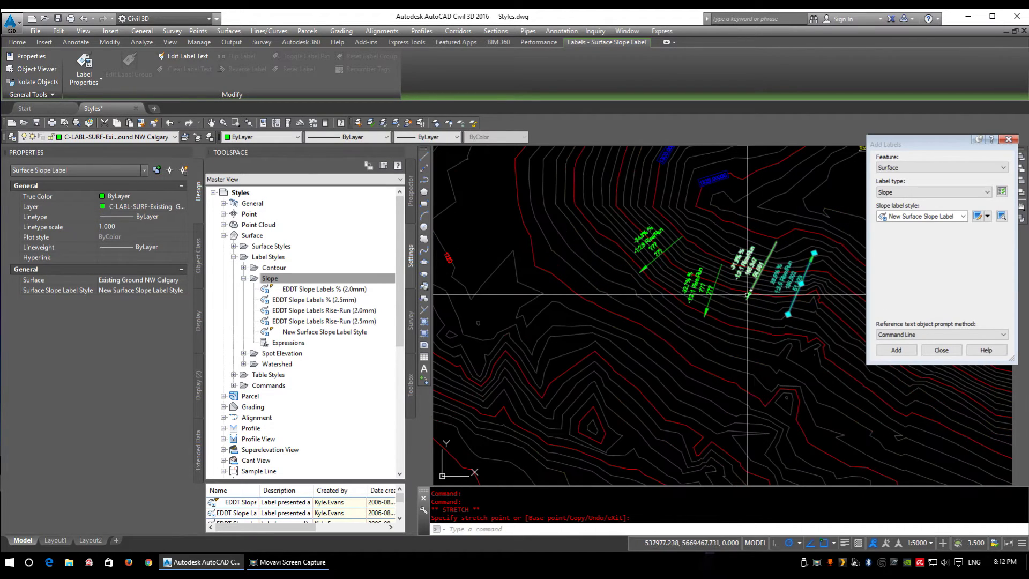
pyautogui.scroll(4, 743, 295)
pyautogui.press('Escape')
# Move the northwestern one-point slope label north to the western bend of the contours, below the contour elevation labels
pyautogui.click(609, 257)
pyautogui.moveTo(609, 257); pyautogui.dragTo(698, 383, button='middle')
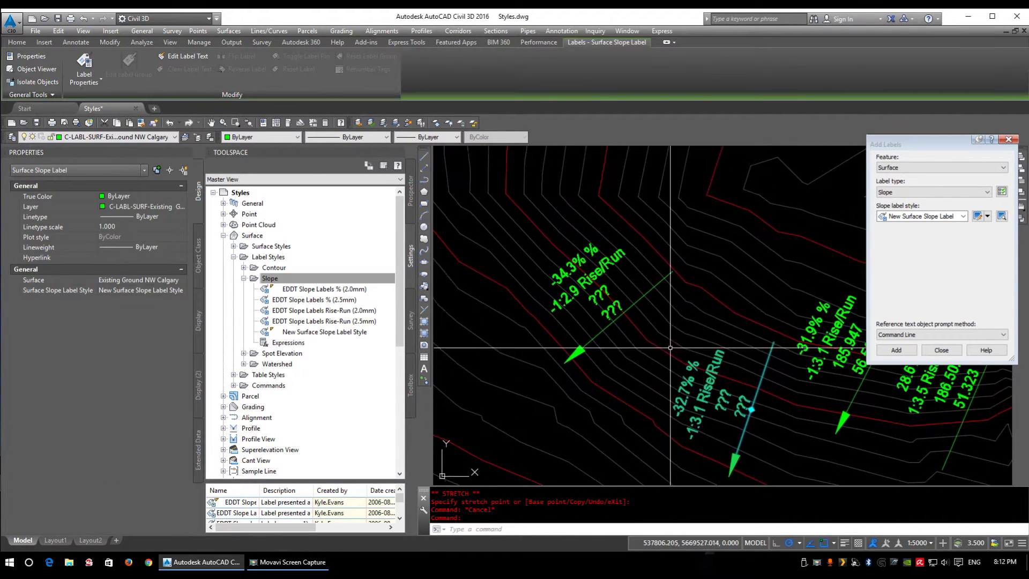
pyautogui.click(591, 290)
pyautogui.click(584, 281)
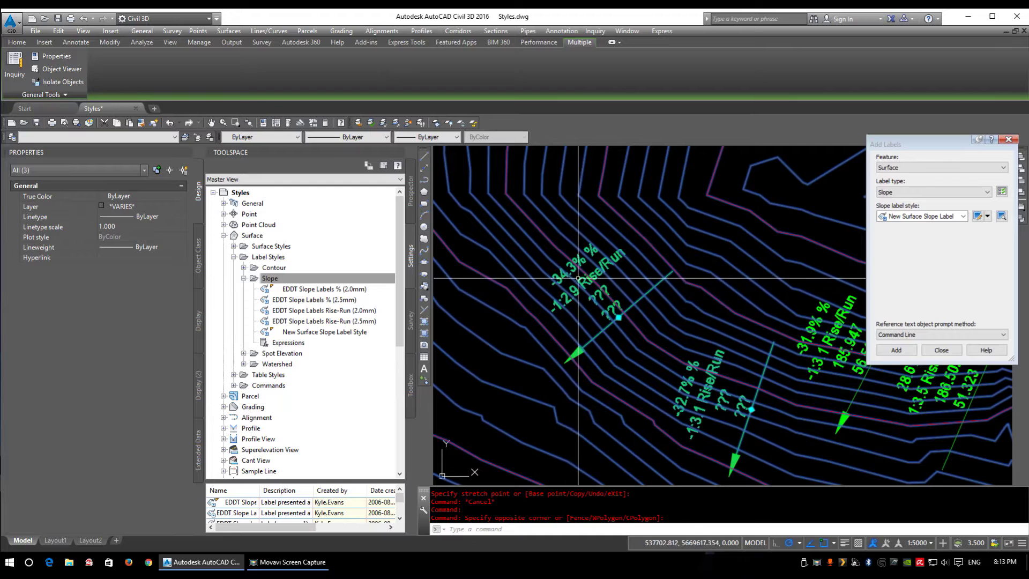
pyautogui.press('Escape')
pyautogui.click(618, 318)
pyautogui.click(618, 317)
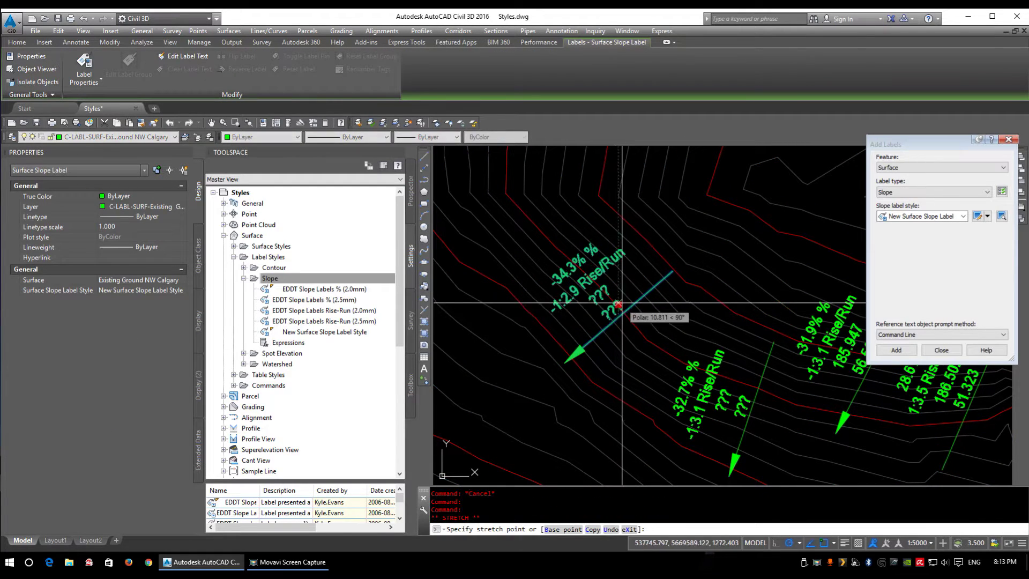
pyautogui.moveTo(572, 223); pyautogui.dragTo(608, 373, button='middle')
pyautogui.press('Escape')
pyautogui.moveTo(568, 343); pyautogui.dragTo(485, 266, button='middle')
# Edit New Surface Slope Label Style so the Surface Slope contents keep only the percent line, deleting the rise/run, distance and depth lines
pyautogui.scroll(-4, 594, 289)
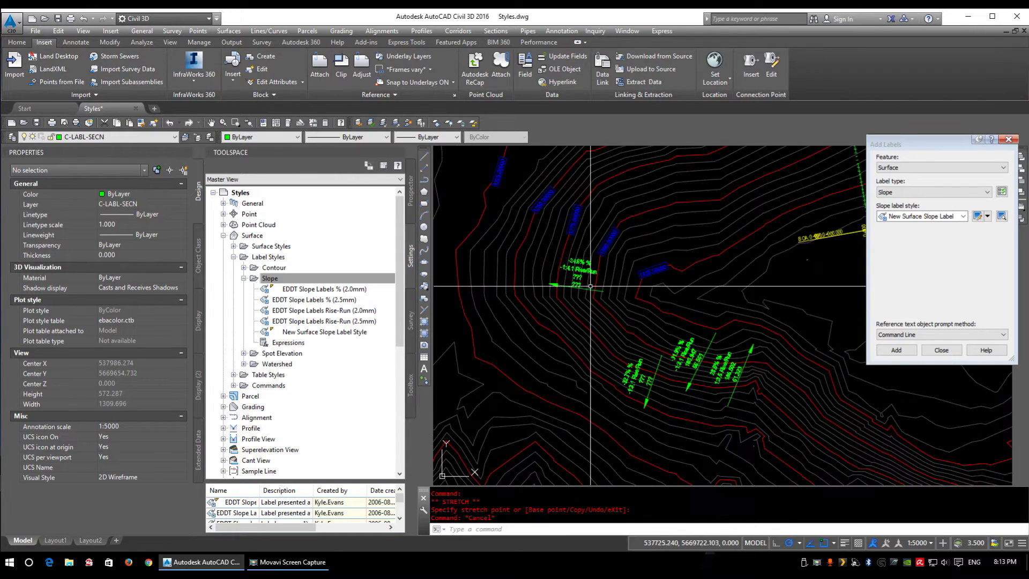
pyautogui.scroll(2, 581, 282)
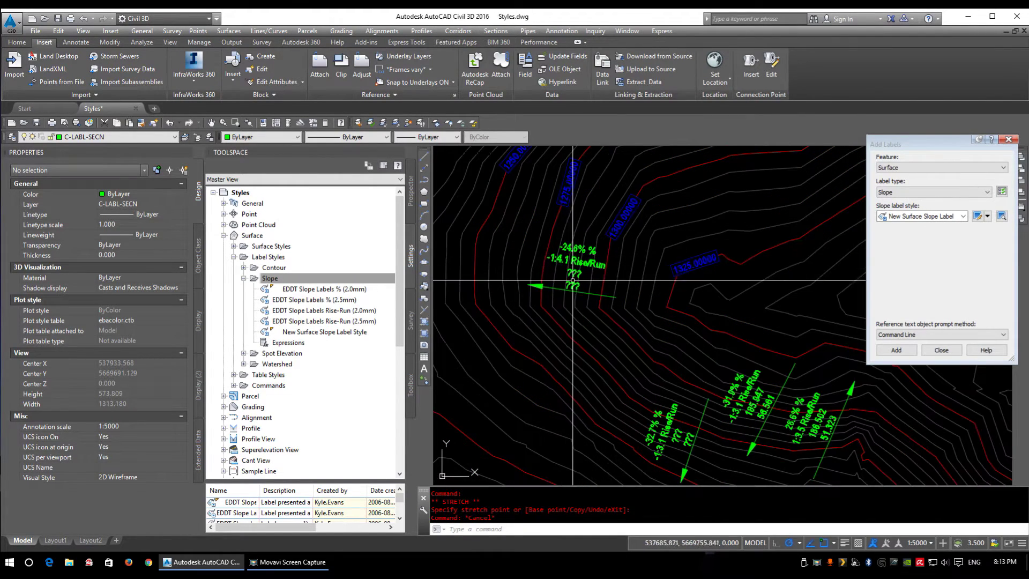
pyautogui.scroll(6, 739, 370)
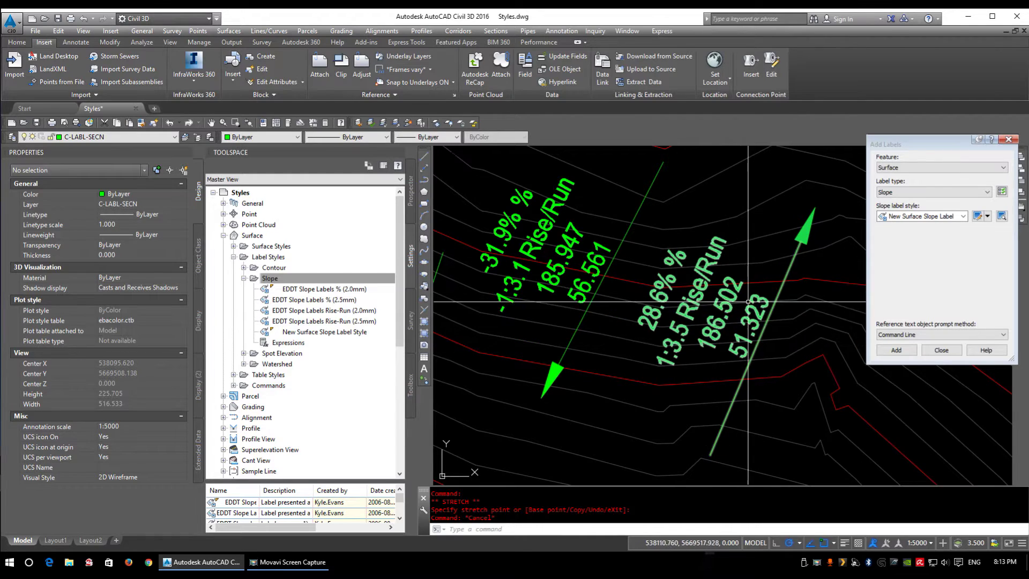
pyautogui.rightClick(309, 333)
pyautogui.click(324, 340)
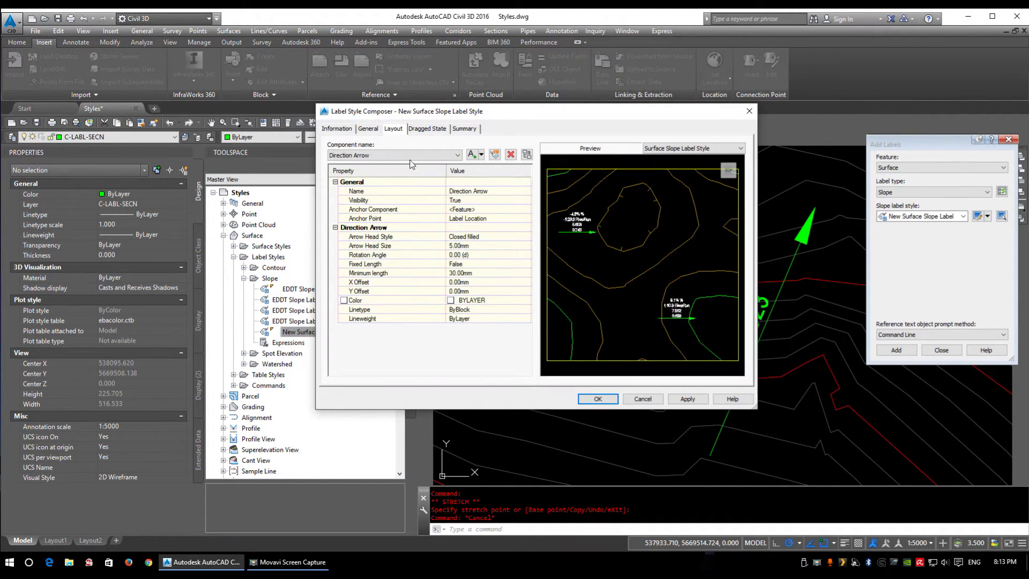
pyautogui.click(411, 155)
pyautogui.click(411, 172)
pyautogui.click(511, 237)
pyautogui.click(519, 236)
pyautogui.moveTo(701, 188); pyautogui.dragTo(561, 181)
pyautogui.press('Delete')
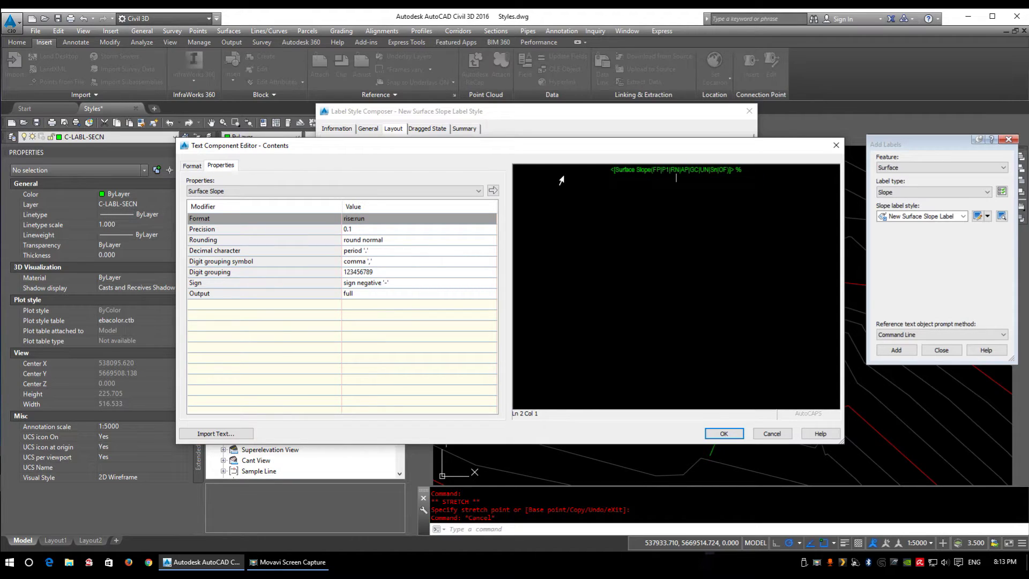
pyautogui.click(724, 434)
pyautogui.click(600, 402)
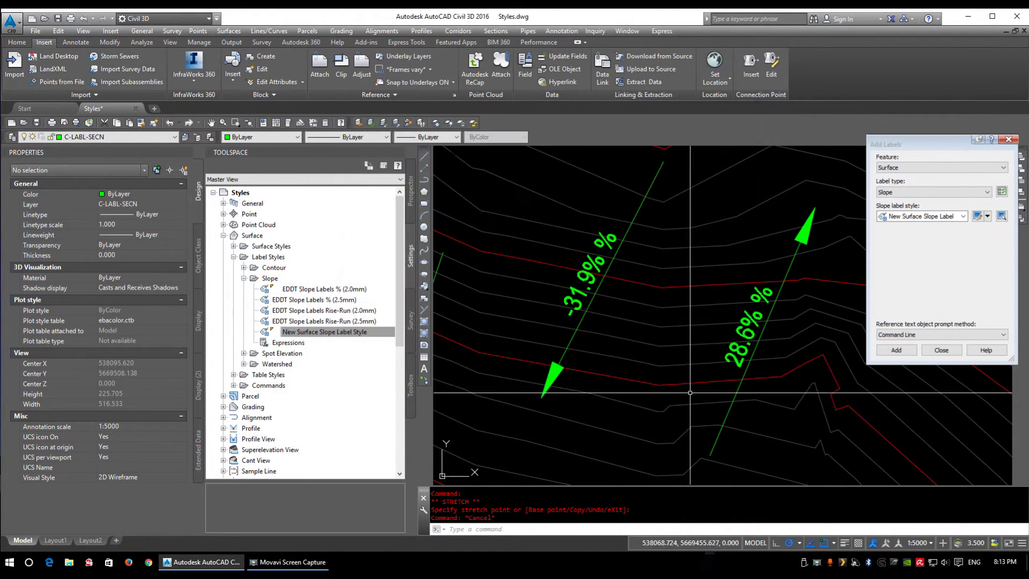
# Remove the extra percent sign after the Surface Slope property in New Surface Slope Label Style's text contents and save the style
pyautogui.moveTo(650, 366); pyautogui.dragTo(617, 330, button='middle')
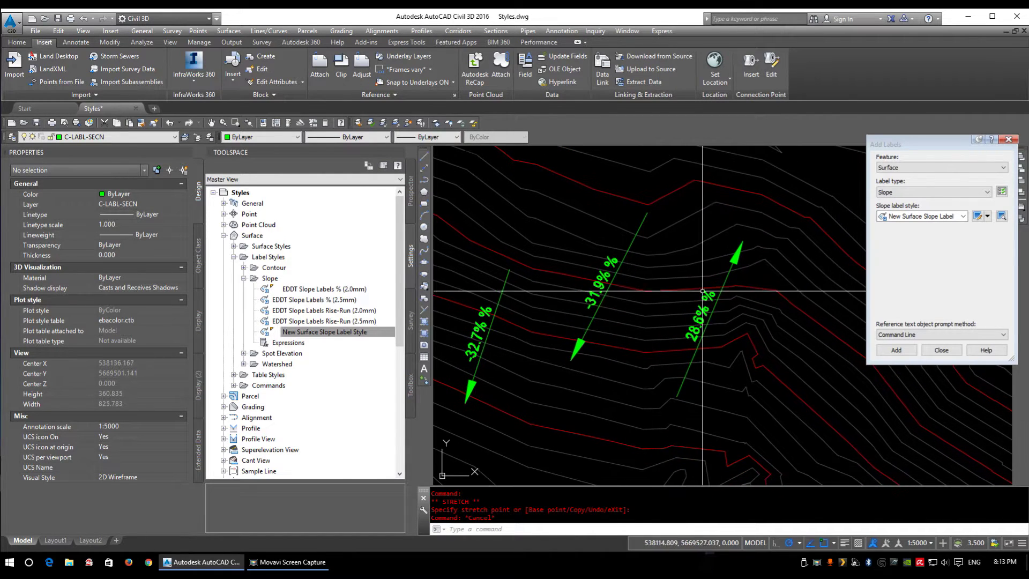
pyautogui.scroll(4, 712, 293)
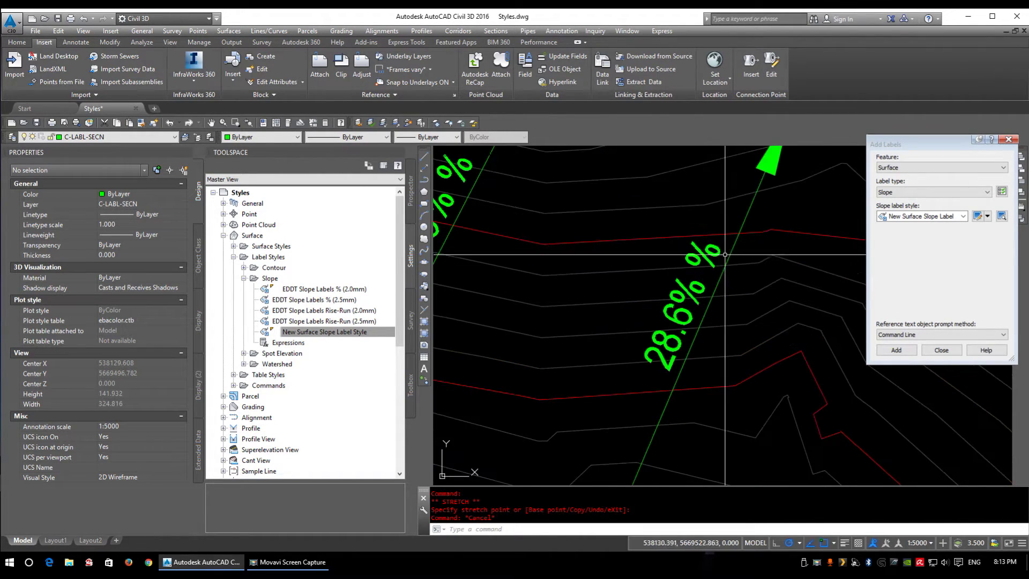
pyautogui.click(274, 332)
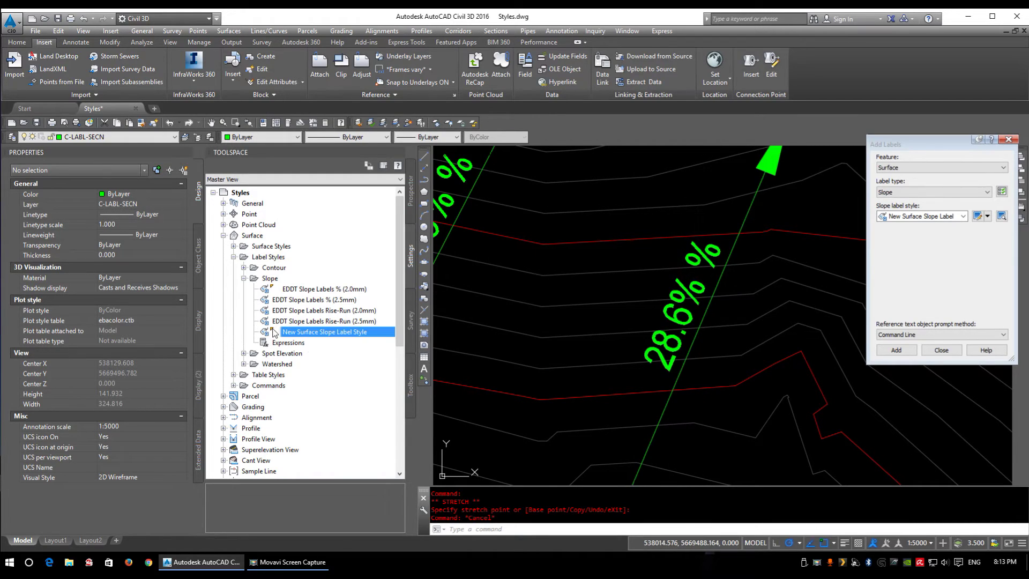
pyautogui.rightClick(341, 336)
pyautogui.click(373, 341)
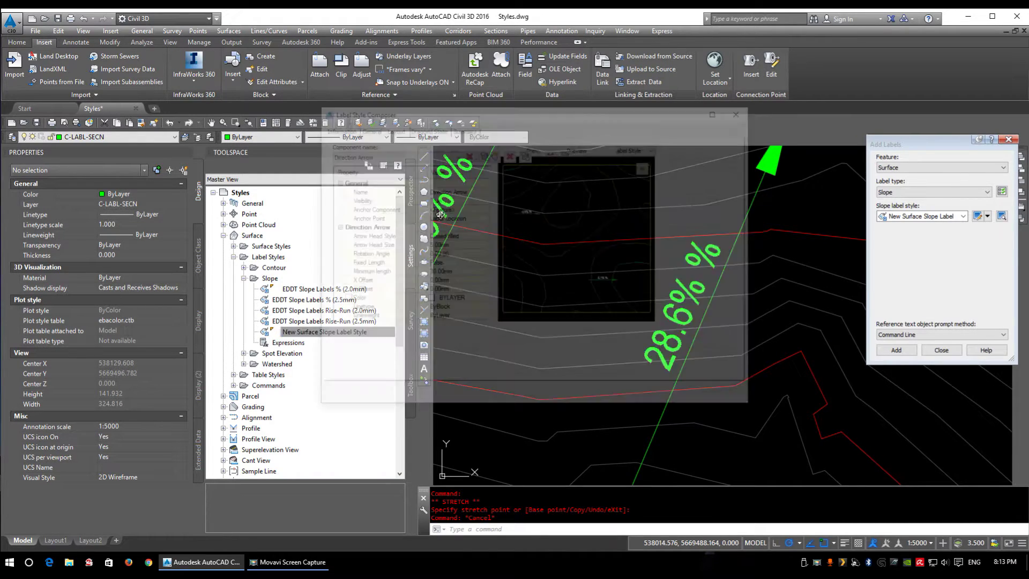
pyautogui.click(433, 156)
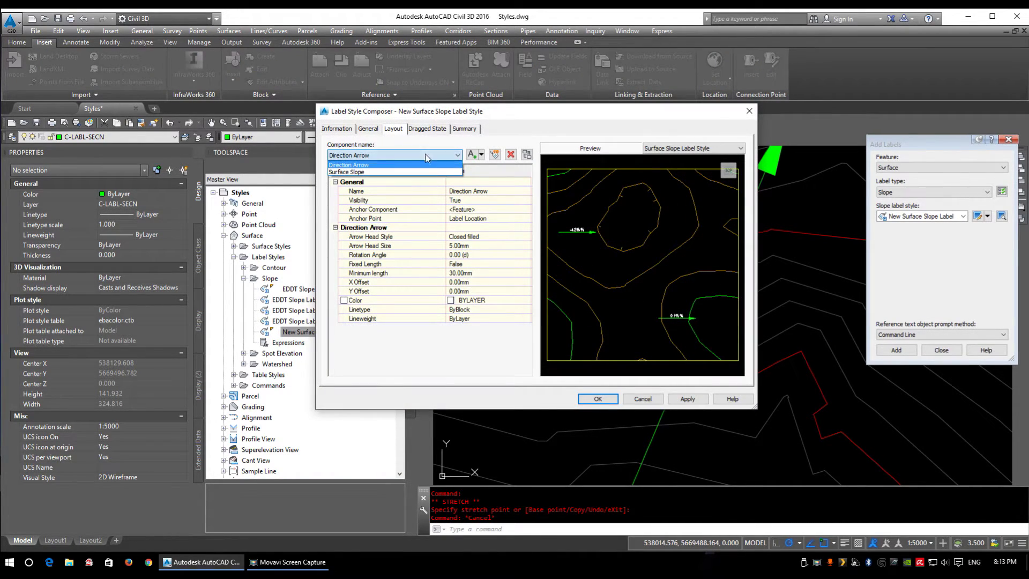
pyautogui.click(361, 168)
pyautogui.click(518, 236)
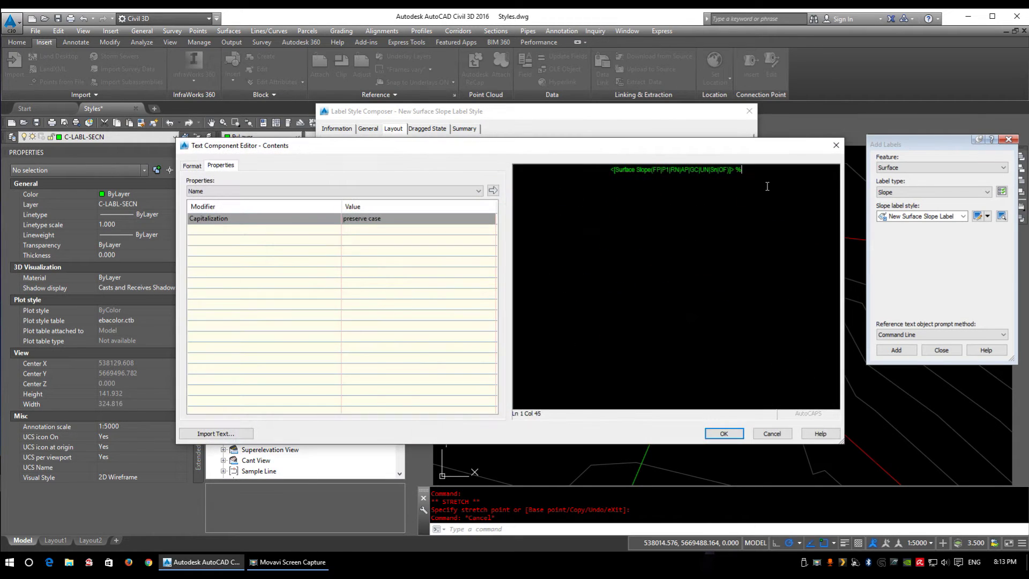
pyautogui.press('BackSpace')
pyautogui.press('BackSpace')
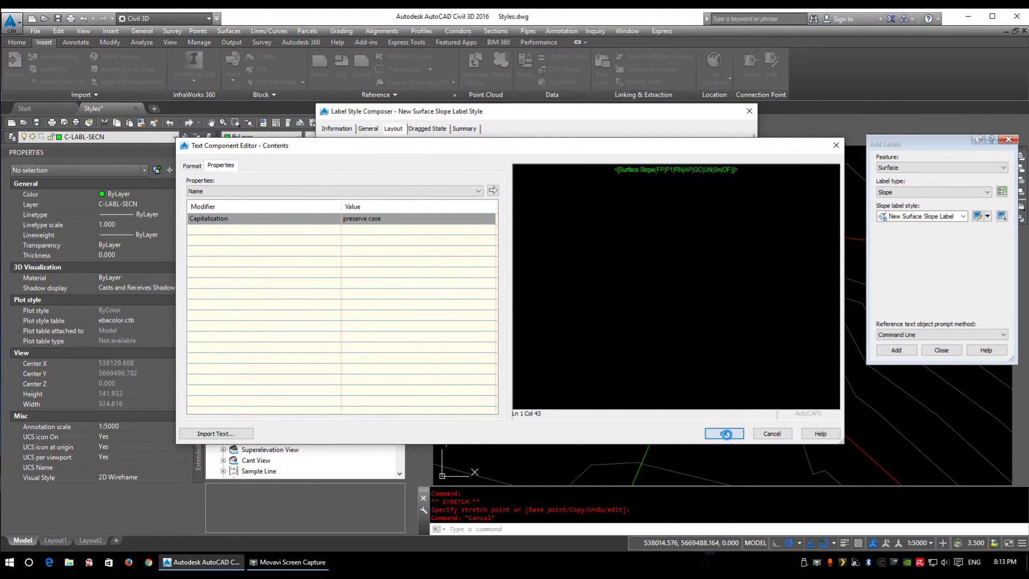
pyautogui.click(724, 435)
pyautogui.scroll(-4, 620, 328)
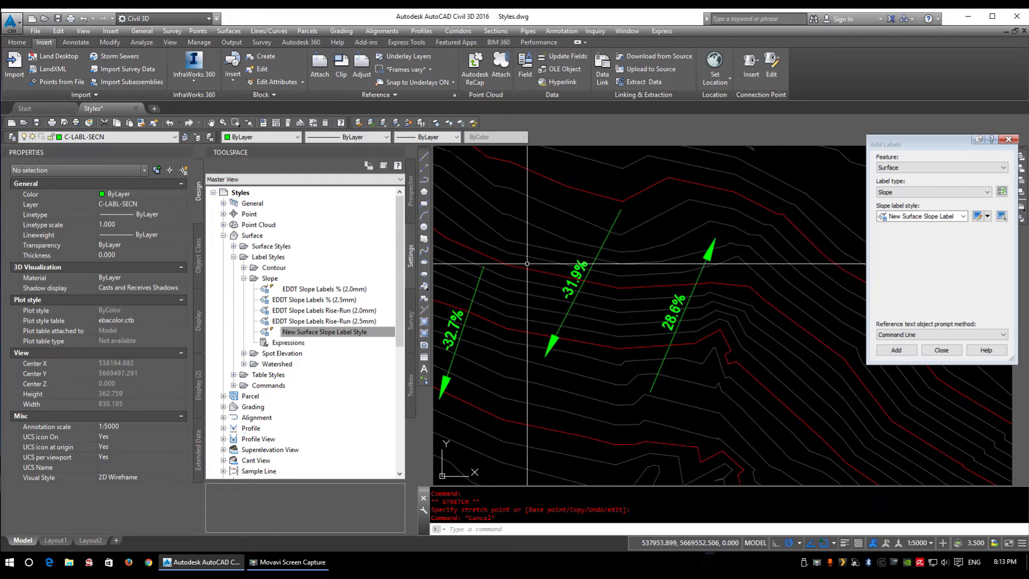
# Move the one-point slope label beside the downhill two-point label northwest along the contours, just below the other one-point slope label
pyautogui.scroll(-3, 620, 329)
pyautogui.moveTo(536, 176); pyautogui.dragTo(542, 337, button='middle')
pyautogui.scroll(-2, 765, 427)
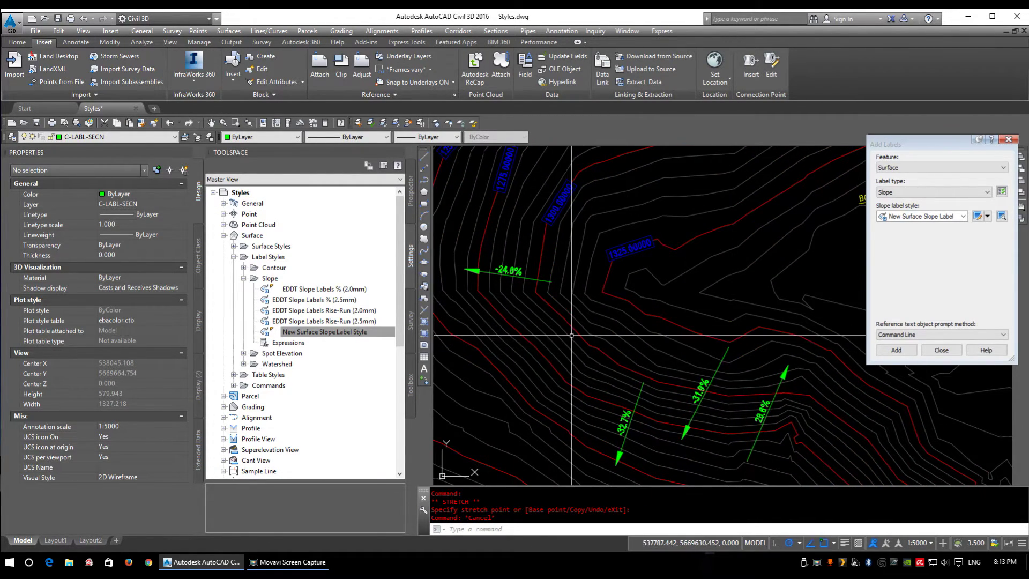
pyautogui.moveTo(764, 427); pyautogui.dragTo(720, 454, button='middle')
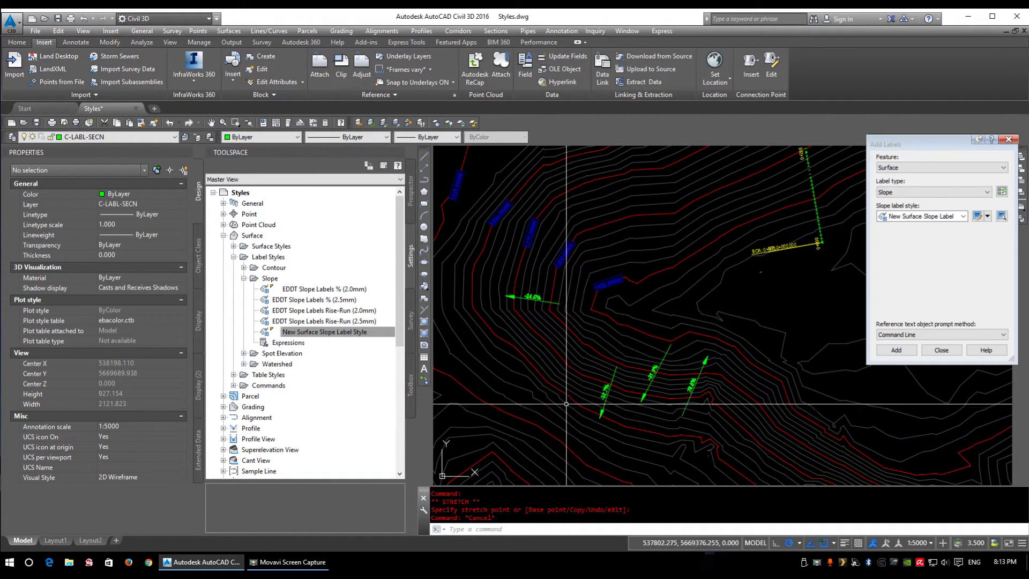
pyautogui.scroll(4, 491, 352)
pyautogui.moveTo(601, 380); pyautogui.dragTo(491, 326, button='middle')
pyautogui.click(681, 400)
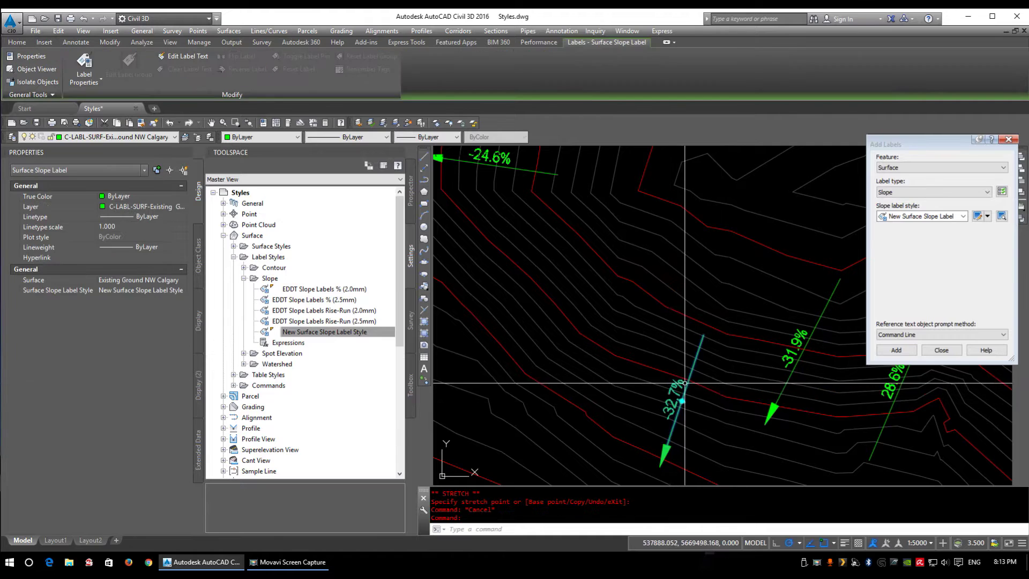
pyautogui.click(681, 401)
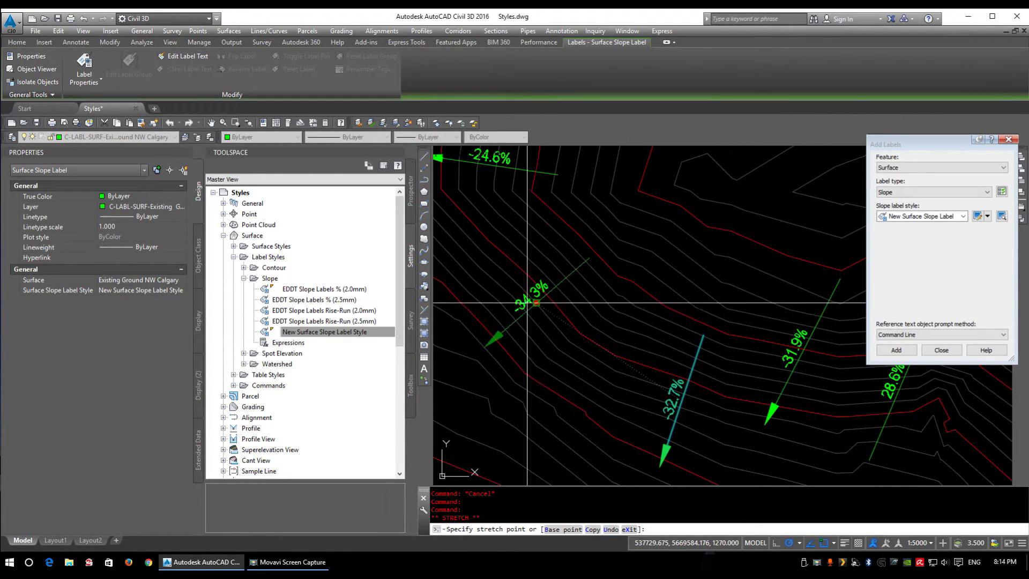
pyautogui.scroll(4, 535, 314)
pyautogui.moveTo(472, 252); pyautogui.dragTo(696, 363, button='middle')
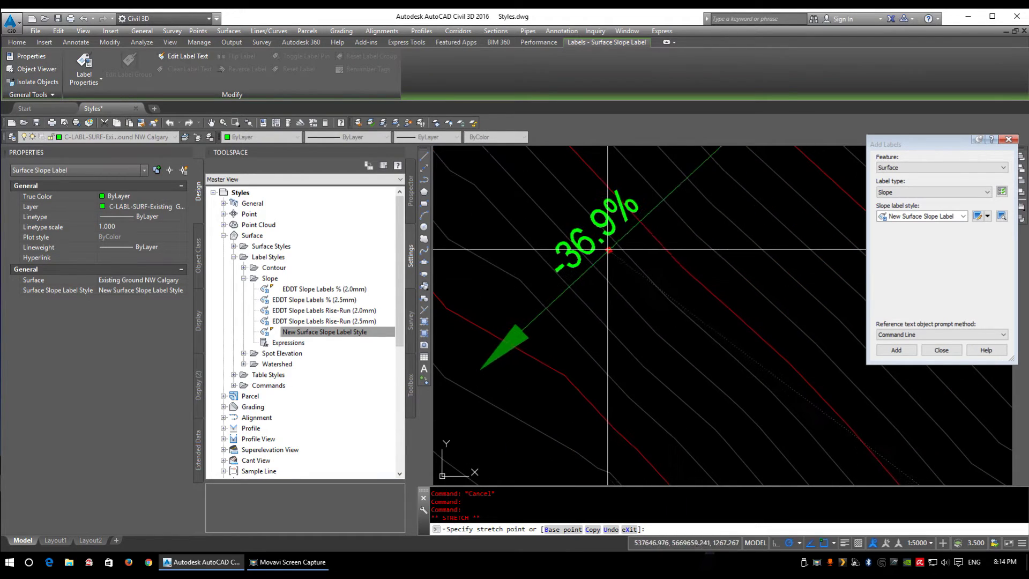
pyautogui.click(590, 244)
pyautogui.scroll(-5, 588, 246)
pyautogui.moveTo(750, 340)
pyautogui.mouseDown(button='middle')
pyautogui.moveTo(740, 370)
pyautogui.moveTo(670, 385)
pyautogui.mouseUp(button='middle')
pyautogui.press('F1')
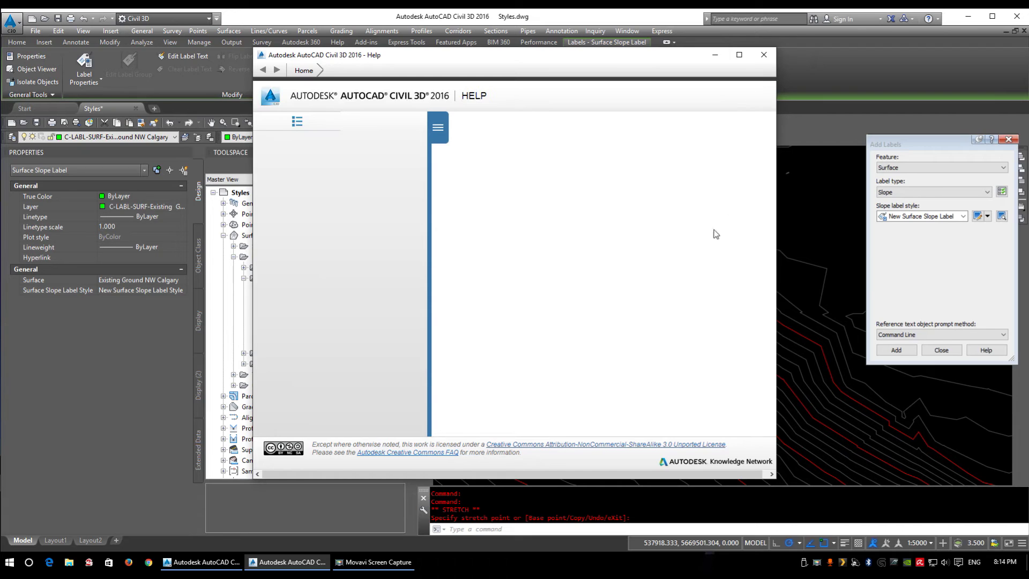
pyautogui.click(762, 59)
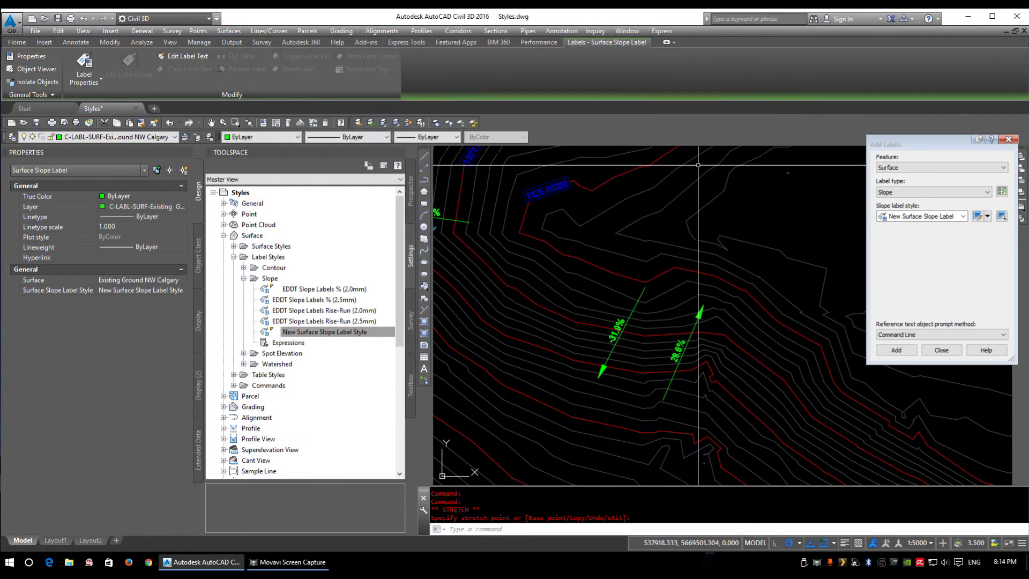
# Move both endpoints of the downhill two-point slope label west along the contours, away from the uphill label
pyautogui.click(620, 332)
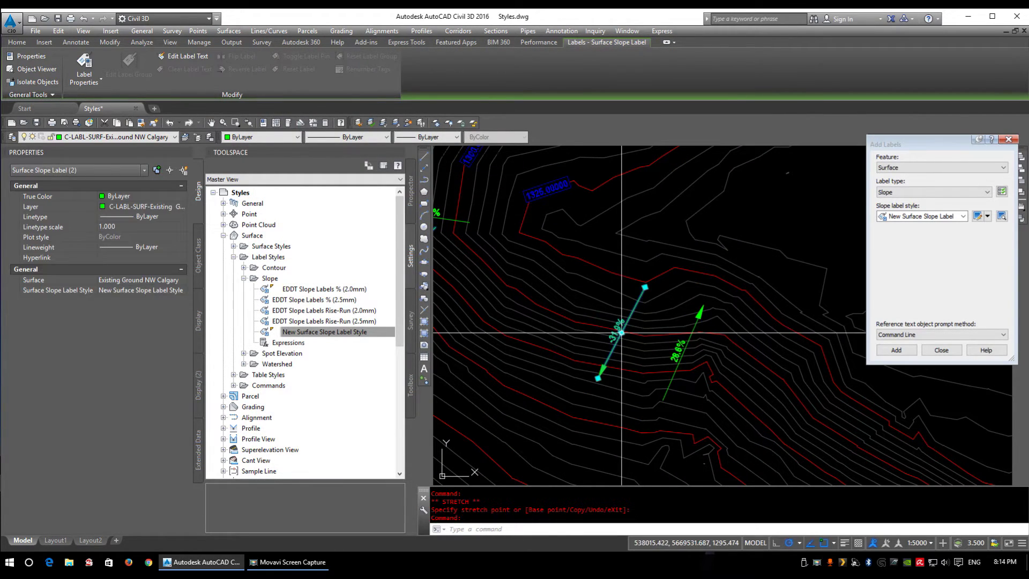
pyautogui.click(646, 287)
pyautogui.scroll(2, 646, 287)
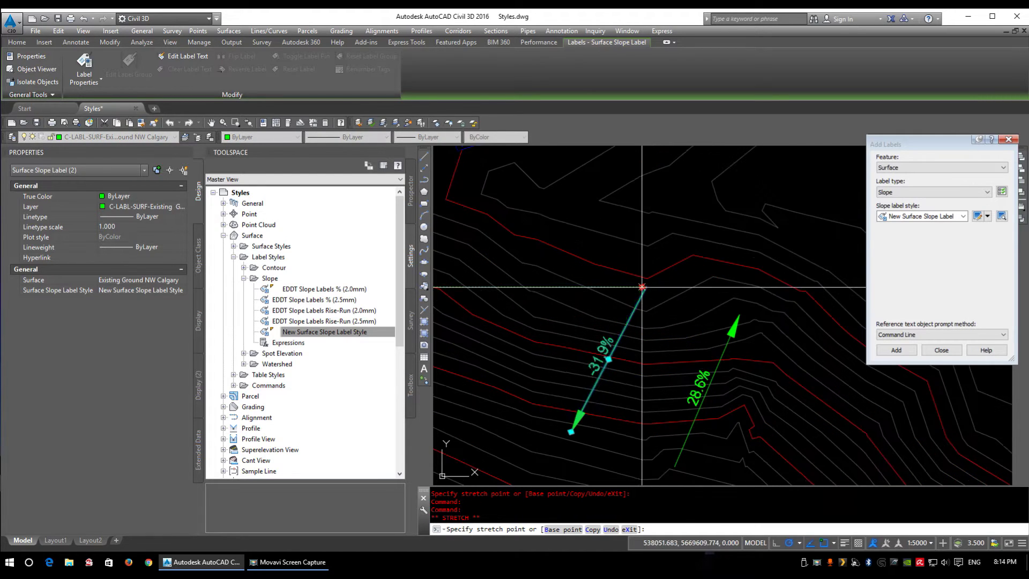
pyautogui.moveTo(588, 400)
pyautogui.mouseDown(button='middle')
pyautogui.moveTo(629, 444)
pyautogui.moveTo(624, 380)
pyautogui.moveTo(678, 341)
pyautogui.mouseUp(button='middle')
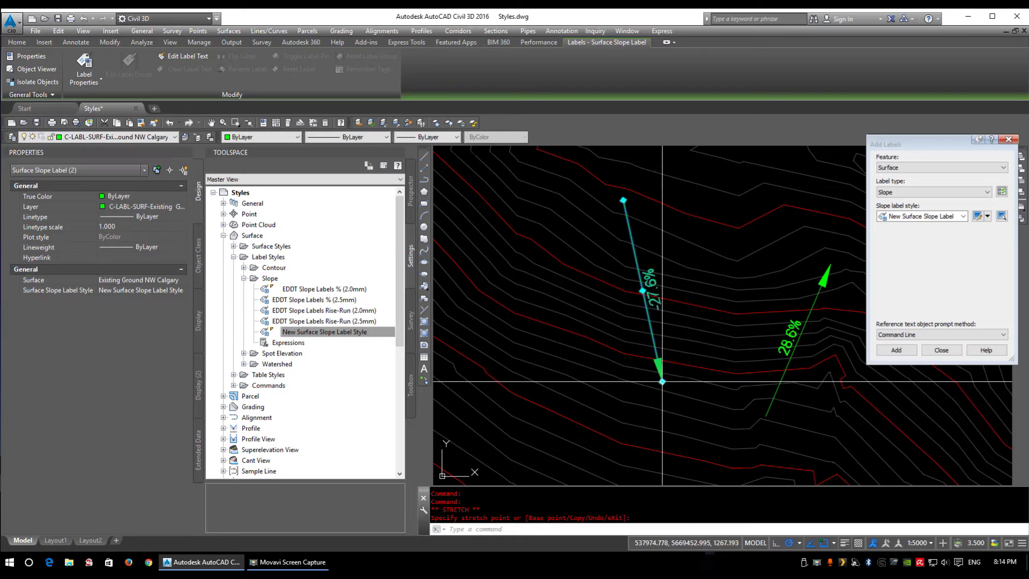
pyautogui.scroll(2, 581, 378)
pyautogui.click(568, 357)
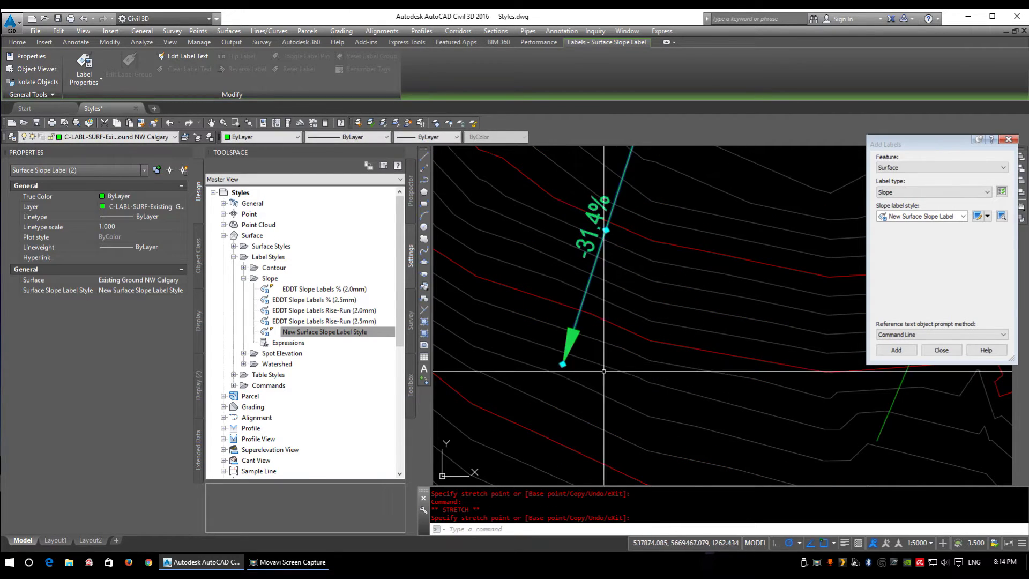
pyautogui.scroll(-3, 671, 275)
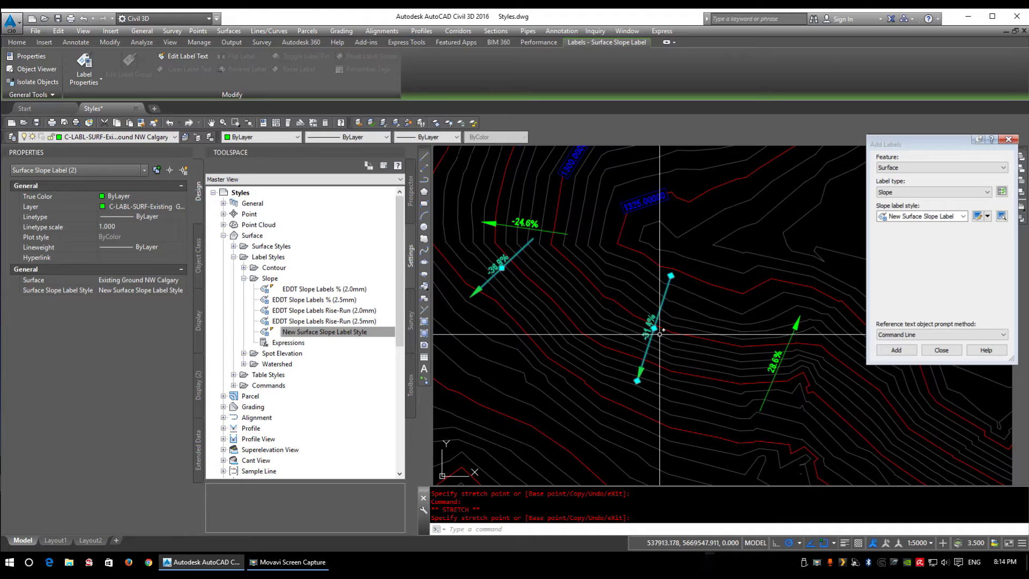
pyautogui.press('Escape')
pyautogui.click(660, 247)
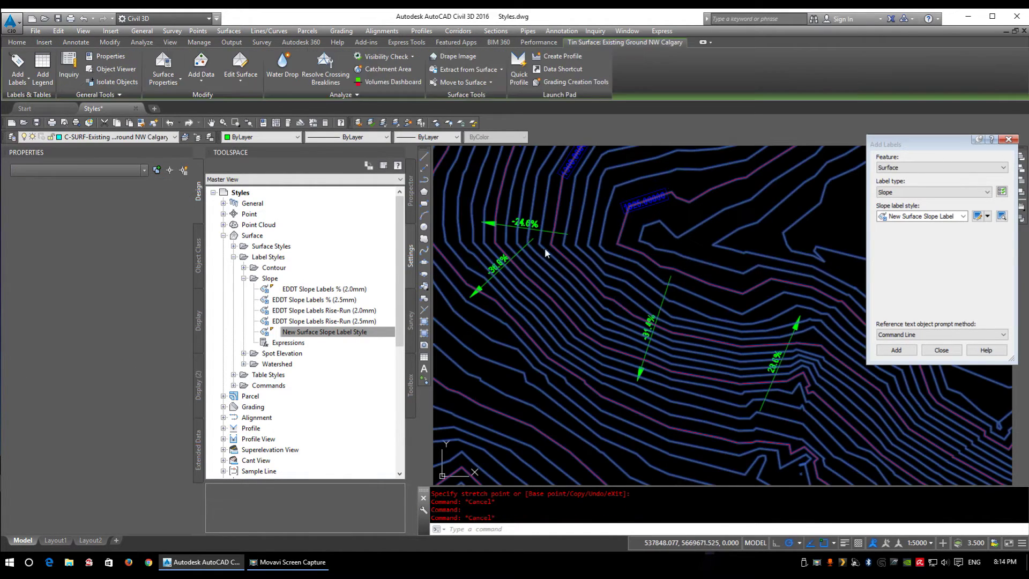
pyautogui.press('Escape')
pyautogui.click(557, 233)
pyautogui.press('Escape')
pyautogui.moveTo(648, 383); pyautogui.dragTo(718, 331, button='middle')
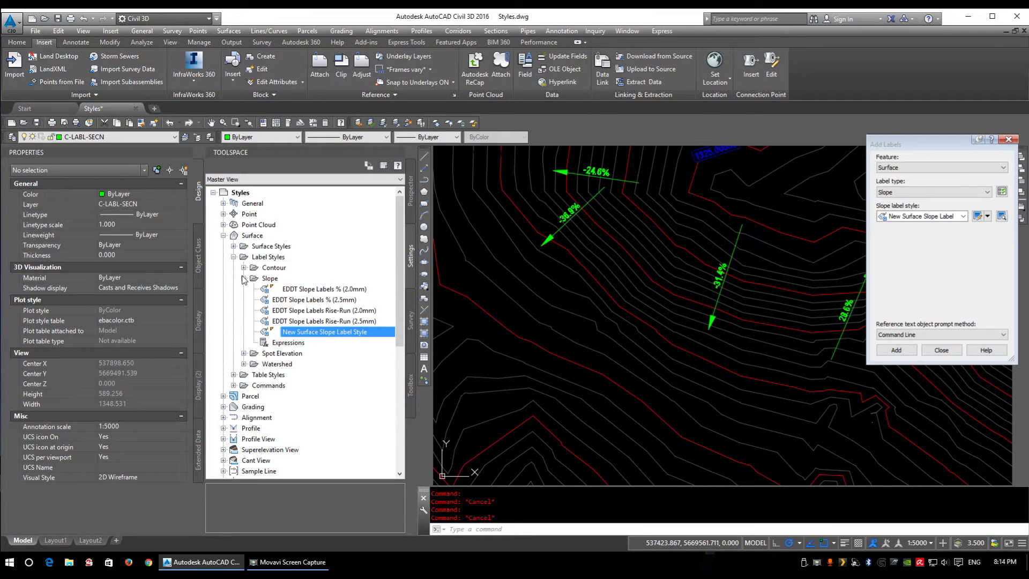
# Collapse the Slope label styles and expand Spot Elevation to review its existing 1-decimal and 3-decimal styles
pyautogui.click(243, 278)
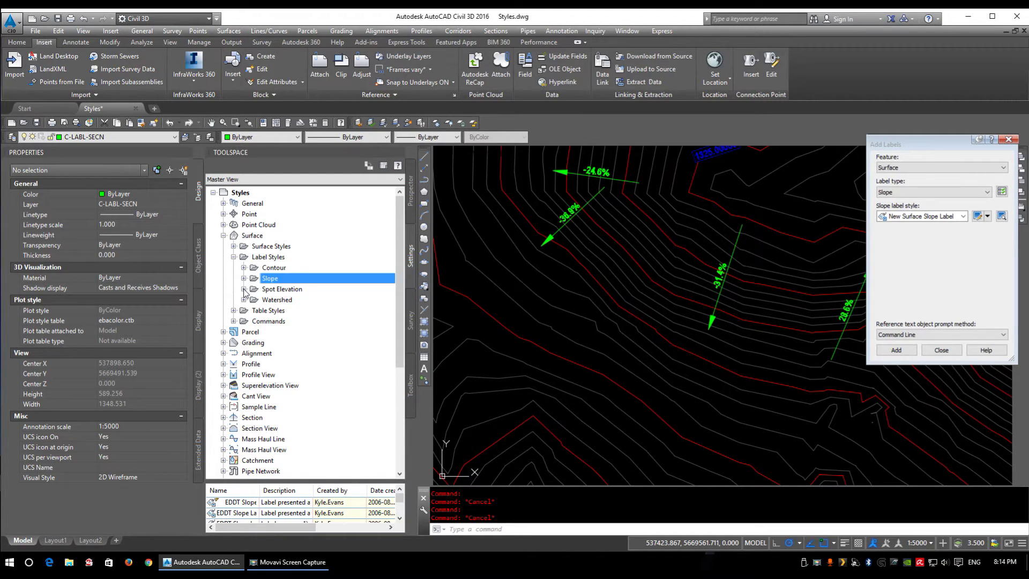
pyautogui.click(244, 289)
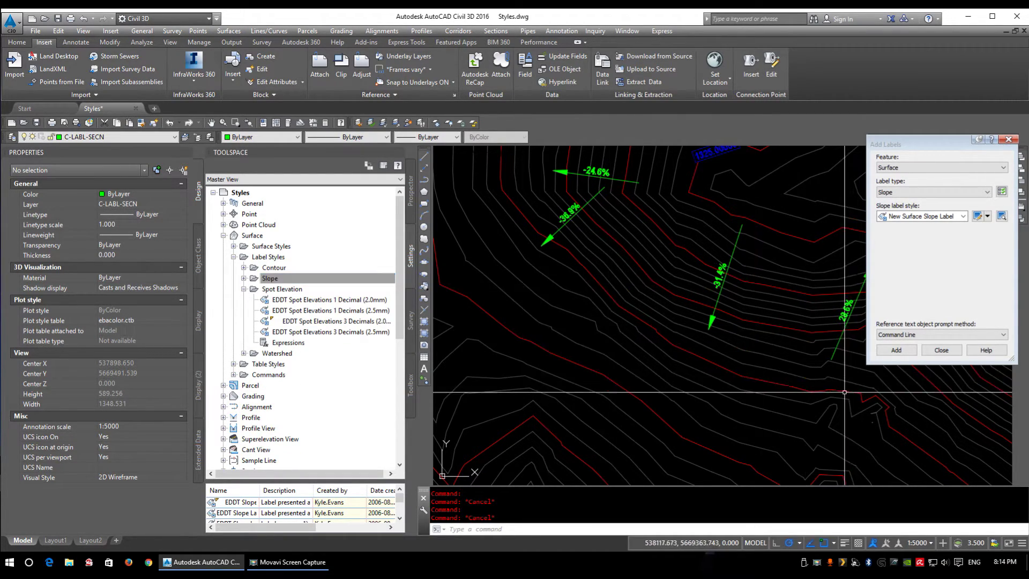
pyautogui.moveTo(536, 380); pyautogui.dragTo(554, 373, button='middle')
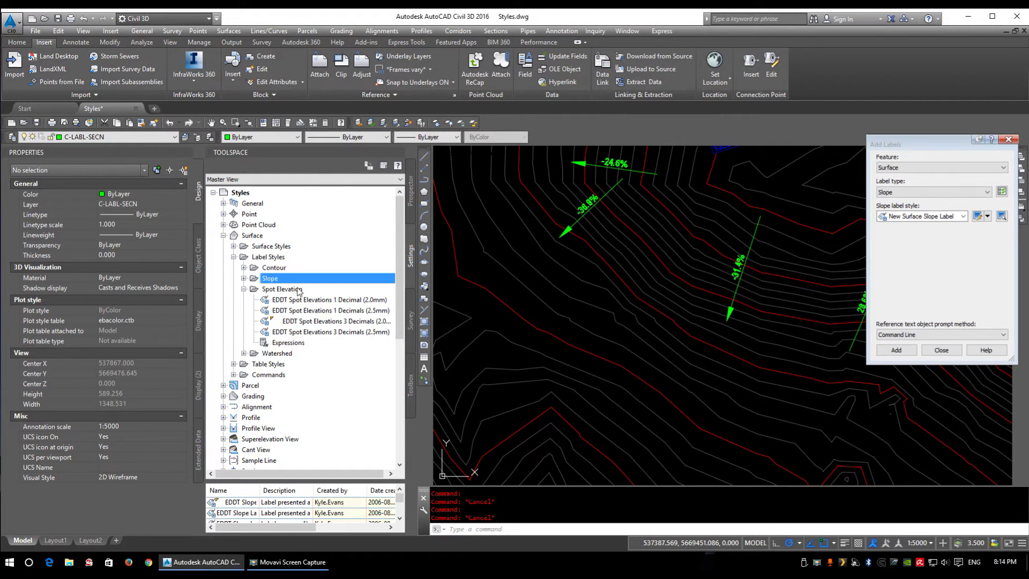
pyautogui.rightClick(276, 291)
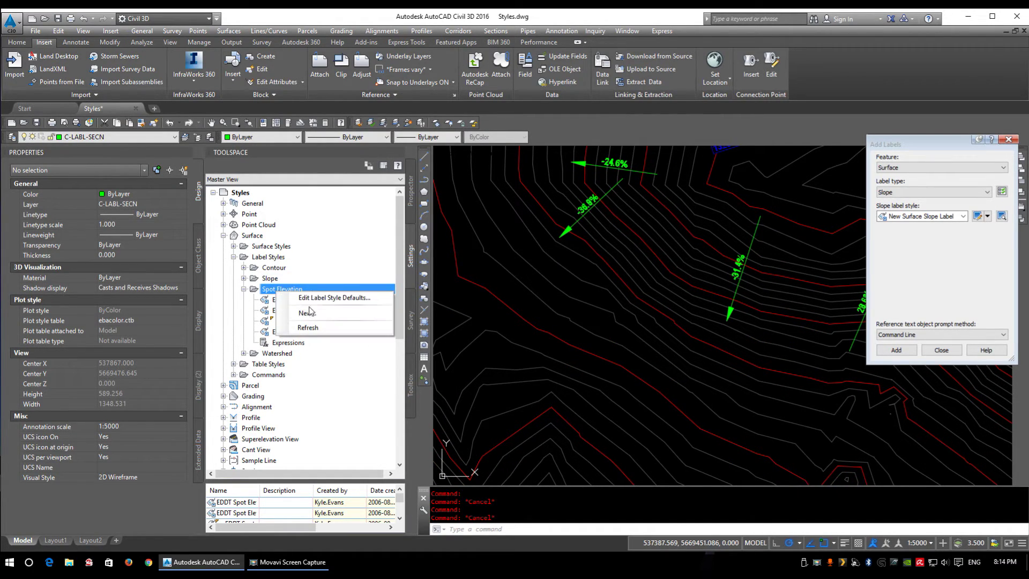
pyautogui.press('Escape')
pyautogui.click(314, 301)
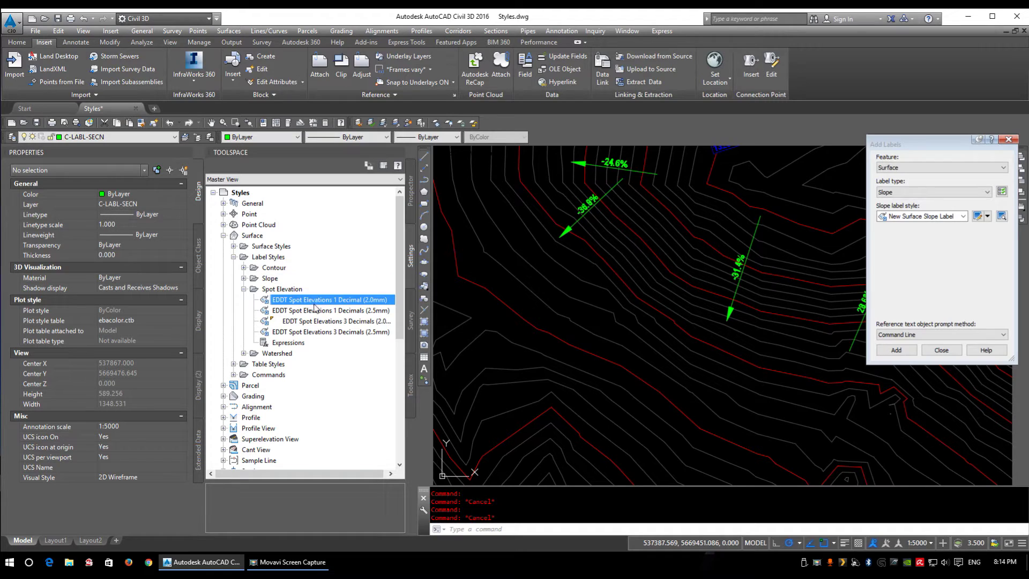
pyautogui.click(351, 310)
pyautogui.click(352, 322)
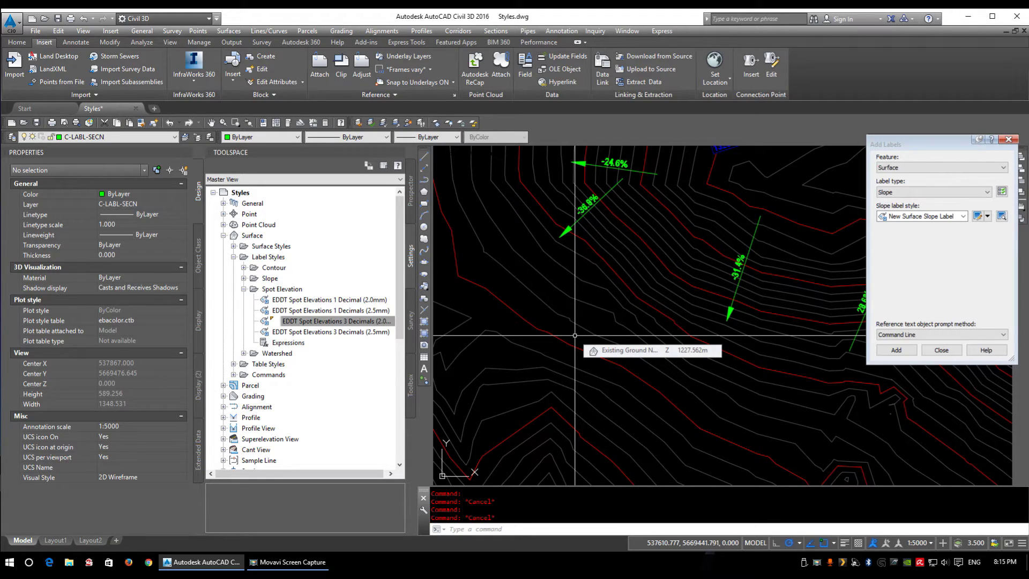
# Create a new surface Spot Elevation label style and review its general text, behavior and plan readability settings
pyautogui.rightClick(282, 289)
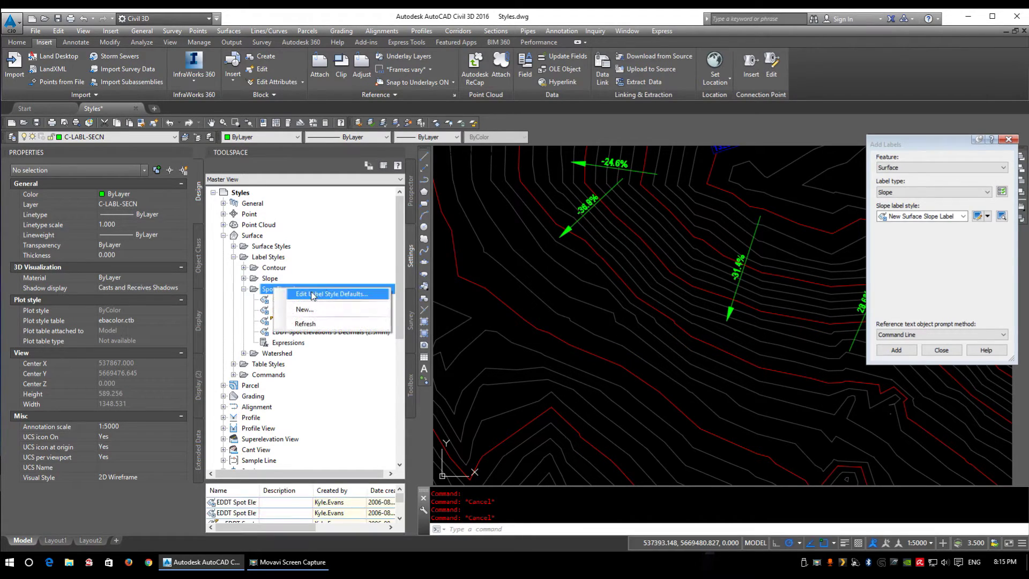
pyautogui.click(304, 310)
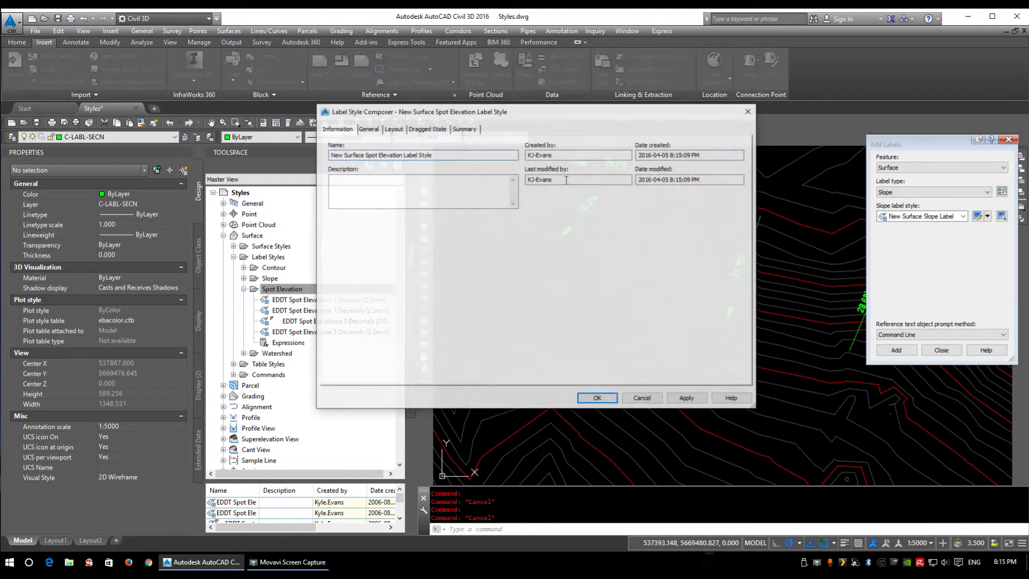
pyautogui.moveTo(448, 111); pyautogui.dragTo(548, 139)
pyautogui.click(467, 156)
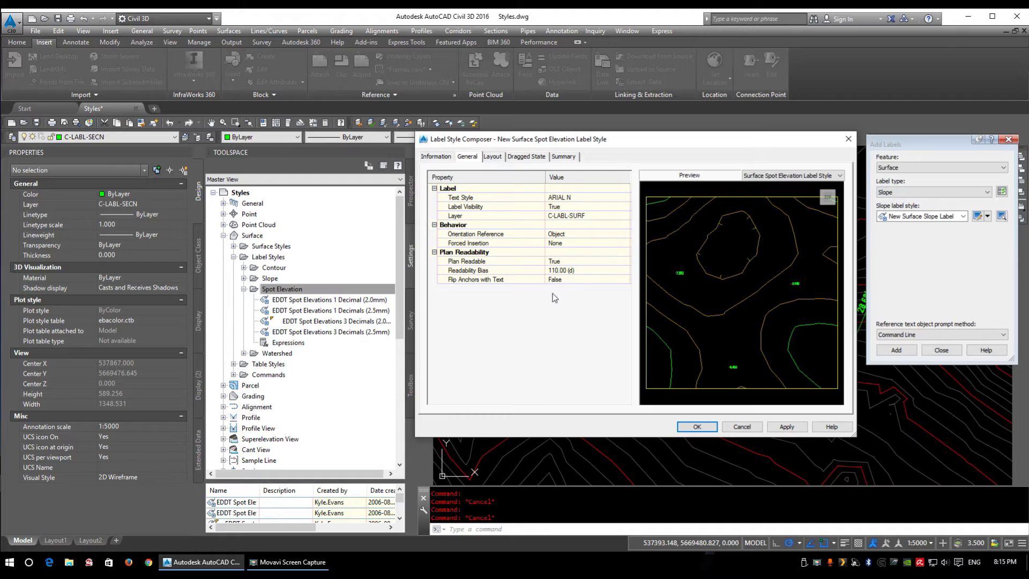
# Set the text height of the Surface Elevation component to 2.5 mm in the new spot elevation label style
pyautogui.click(492, 156)
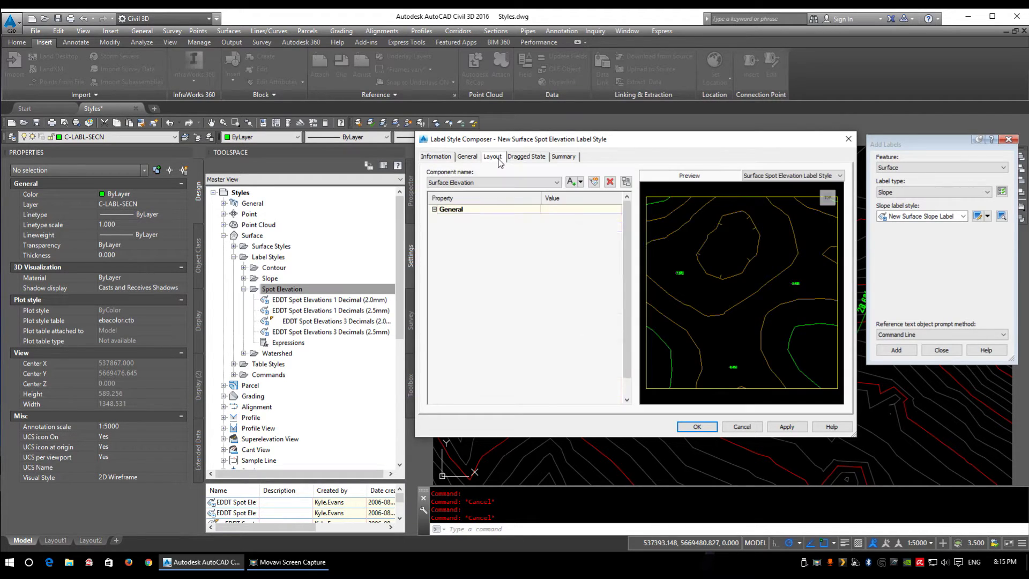
pyautogui.click(510, 183)
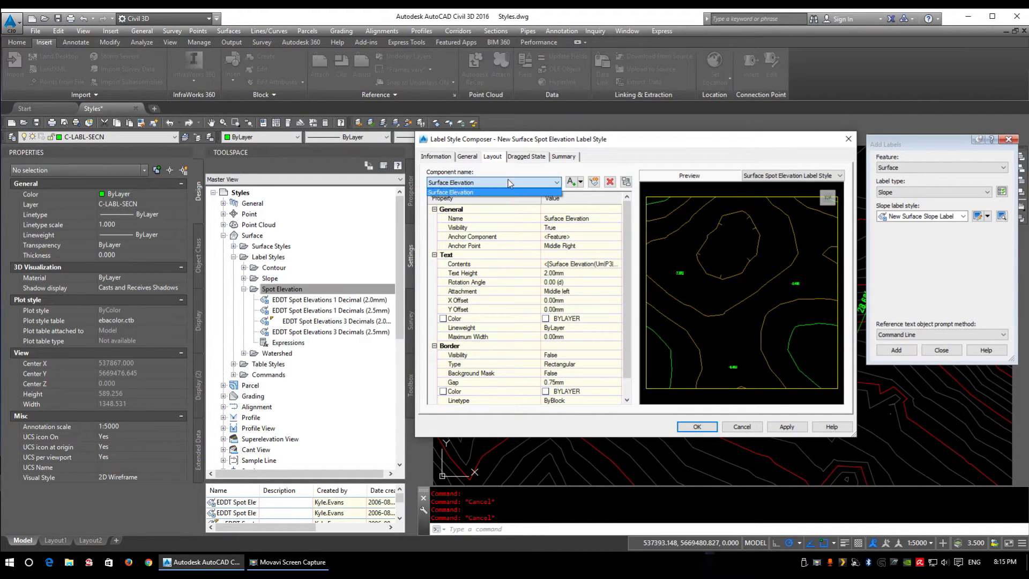
pyautogui.click(442, 190)
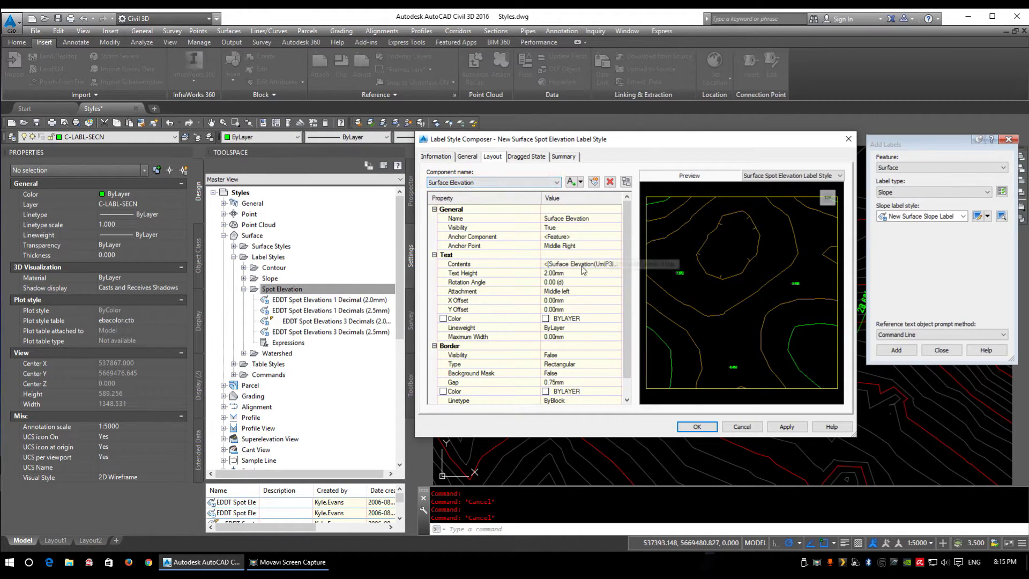
pyautogui.click(565, 273)
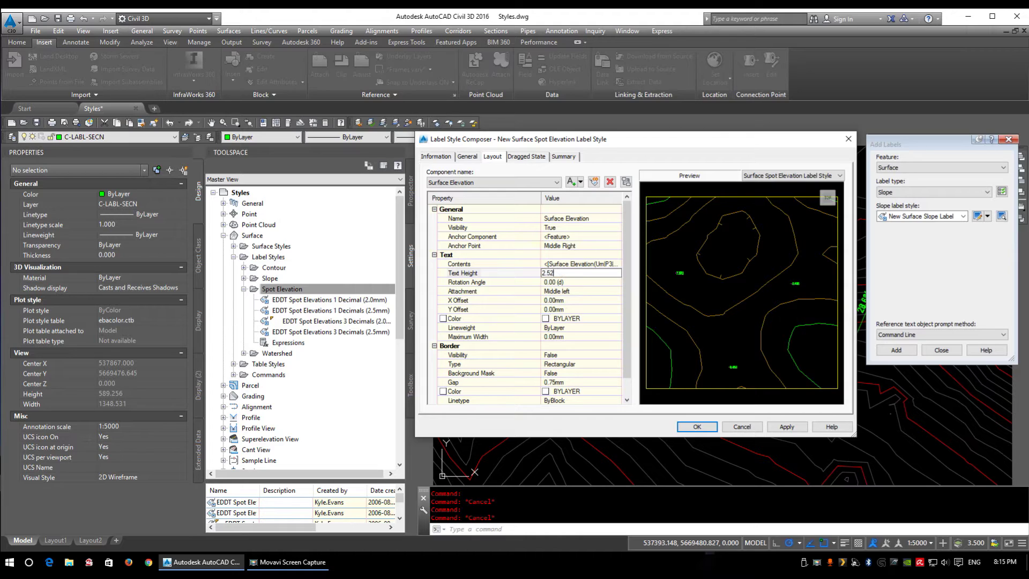
pyautogui.write('2.5')
pyautogui.click(558, 255)
# Open the Surface Elevation component's text contents and add an empty line above the Surface Elevation property
pyautogui.click(582, 264)
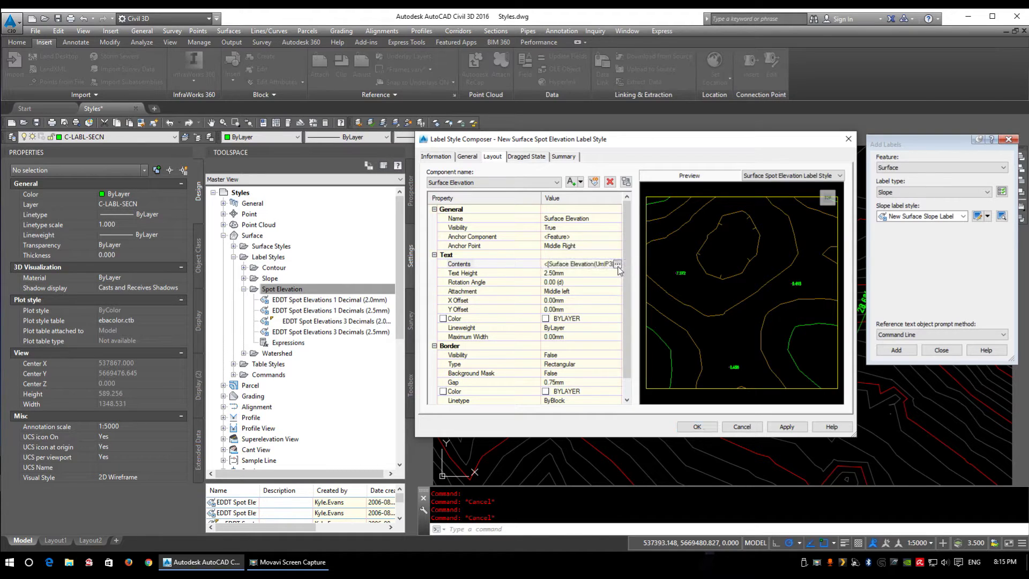
pyautogui.click(621, 265)
pyautogui.click(663, 200)
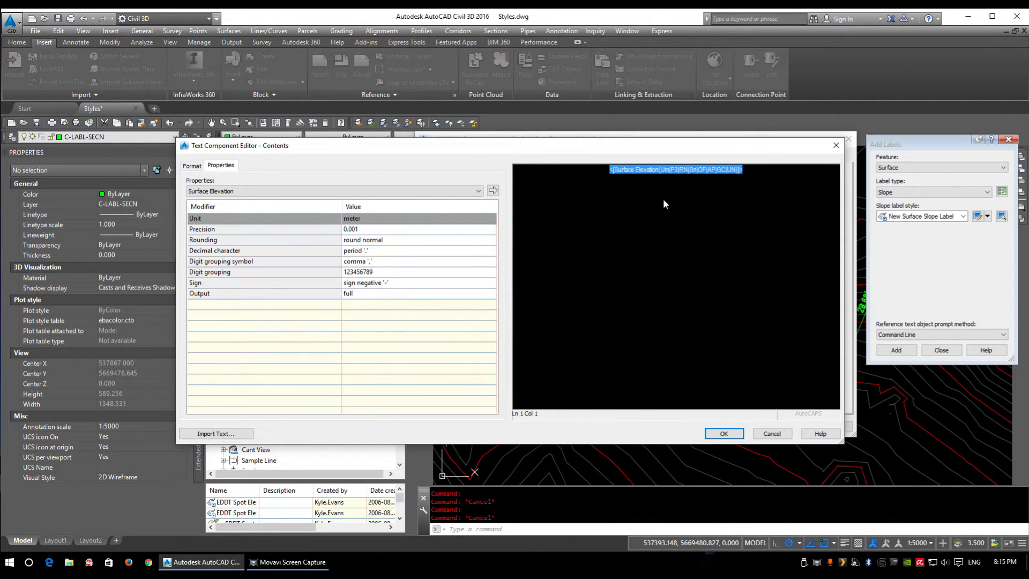
pyautogui.click(746, 178)
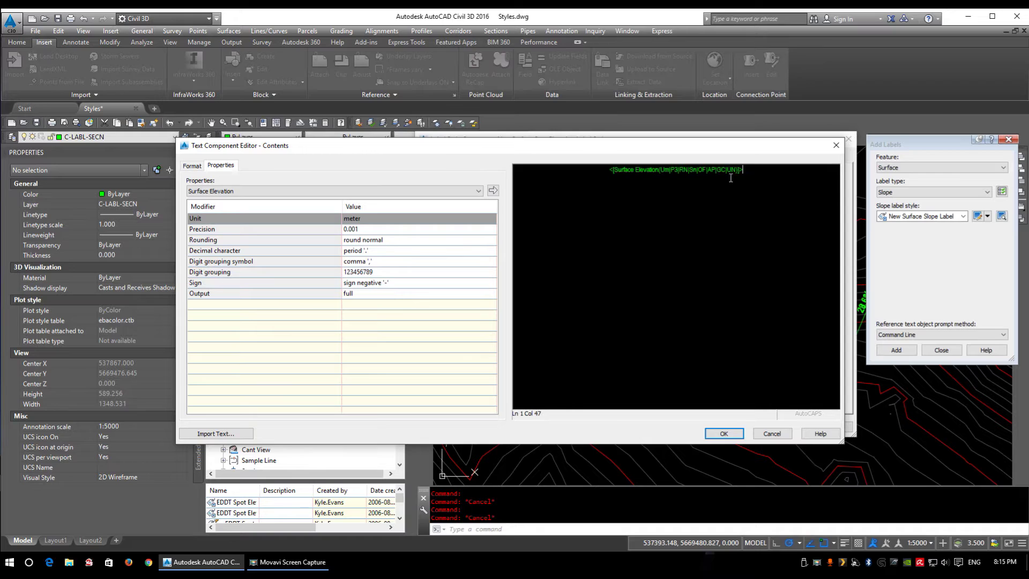
pyautogui.click(345, 194)
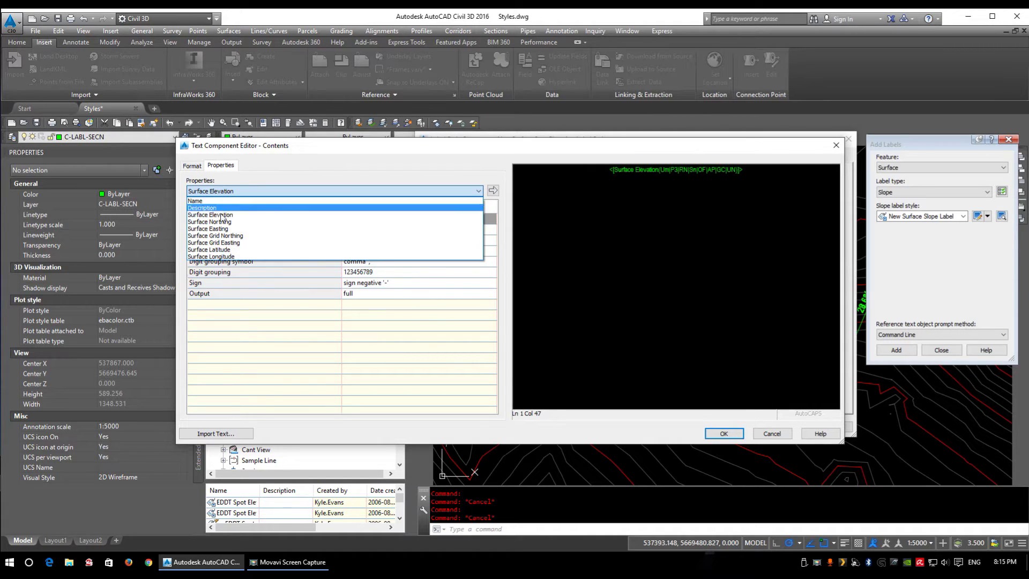
pyautogui.click(727, 220)
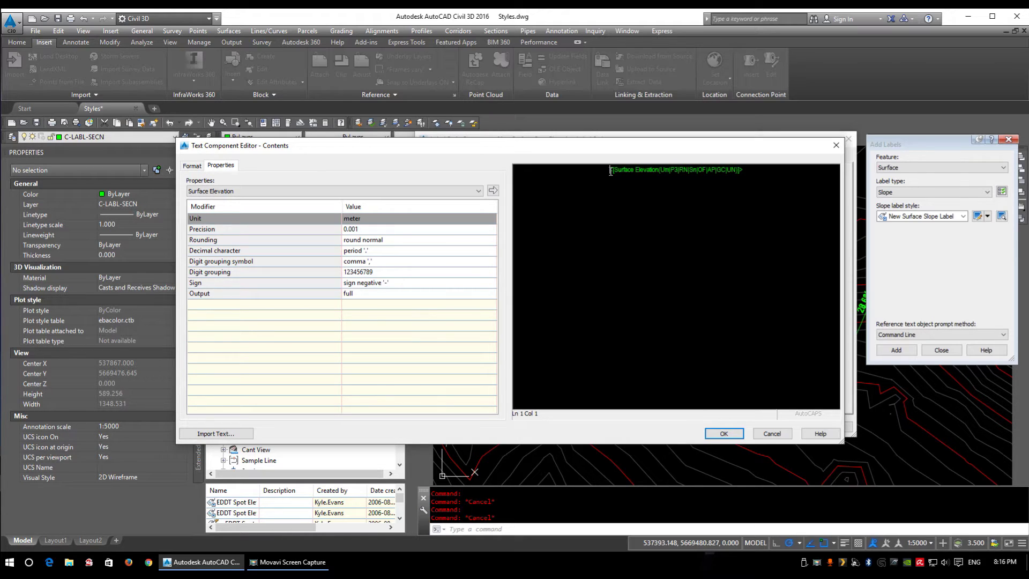
pyautogui.press('Return')
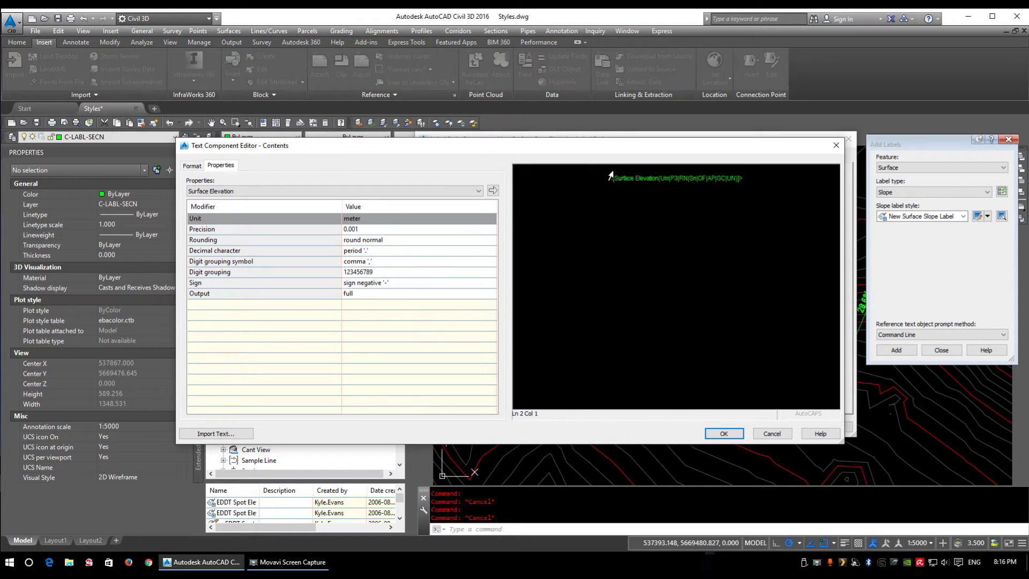
# Insert the Surface Easting property with 0.001 precision on the line above the Surface Elevation property
pyautogui.click(348, 191)
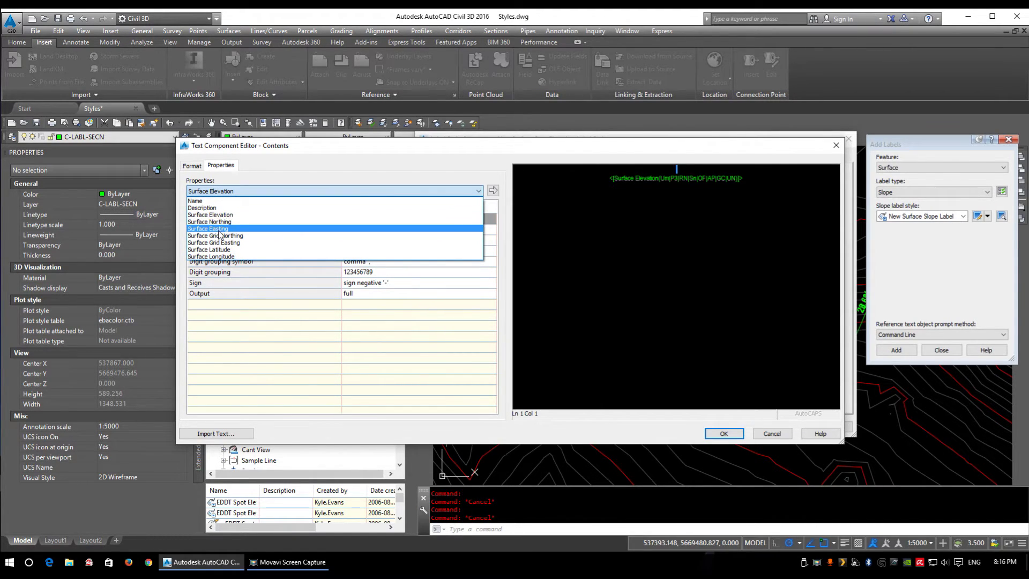
pyautogui.click(211, 228)
pyautogui.click(491, 191)
pyautogui.press('Return')
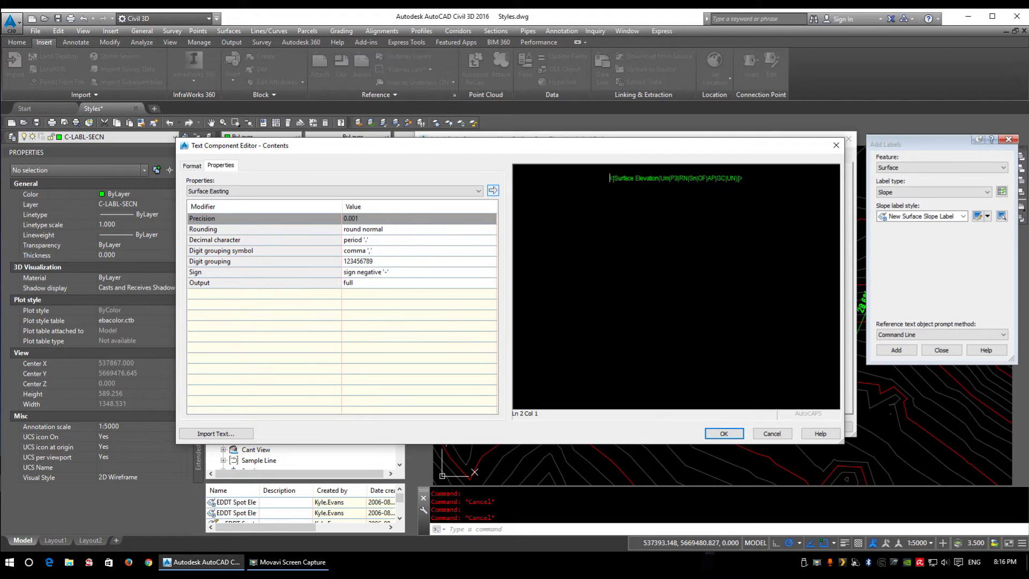
pyautogui.write('z')
pyautogui.hotkey('ctrl', 'z')
pyautogui.hotkey('ctrl', 'z')
pyautogui.press('Right')
pyautogui.press('Return')
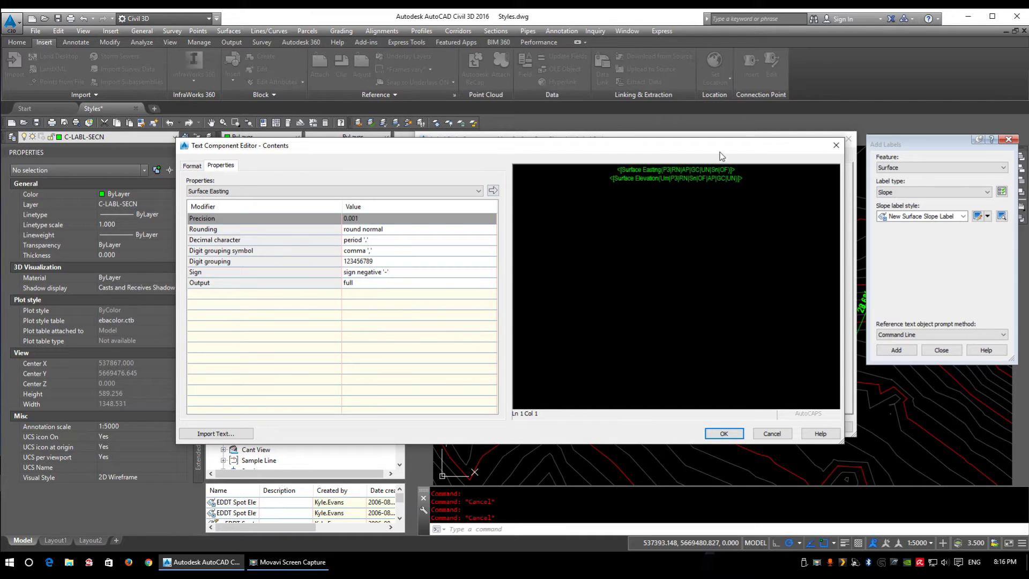
# Add a new line between the Easting and Elevation properties and insert the Surface Northing property there
pyautogui.press('Right')
pyautogui.press('Return')
pyautogui.click(256, 191)
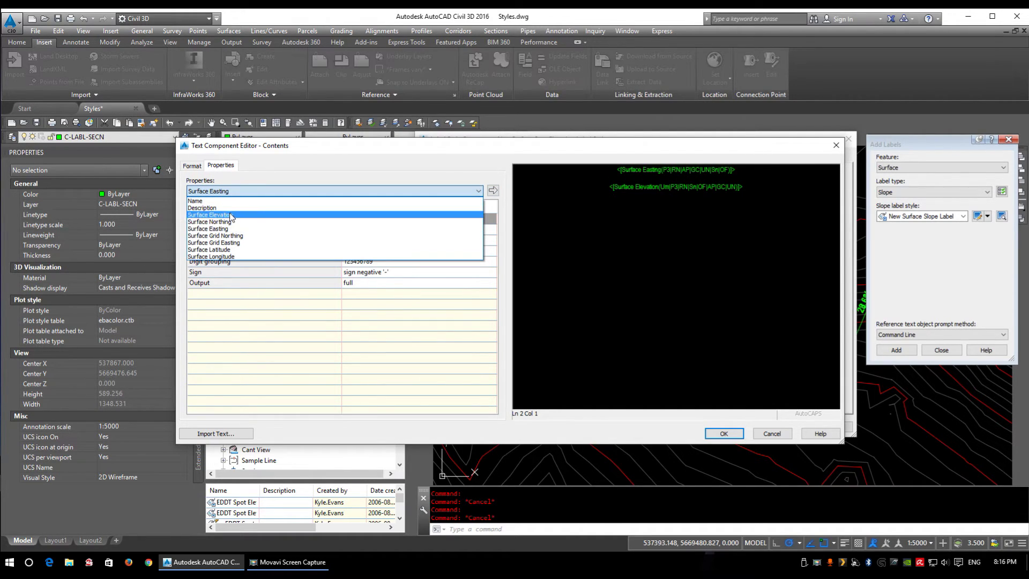
pyautogui.click(224, 222)
pyautogui.click(492, 190)
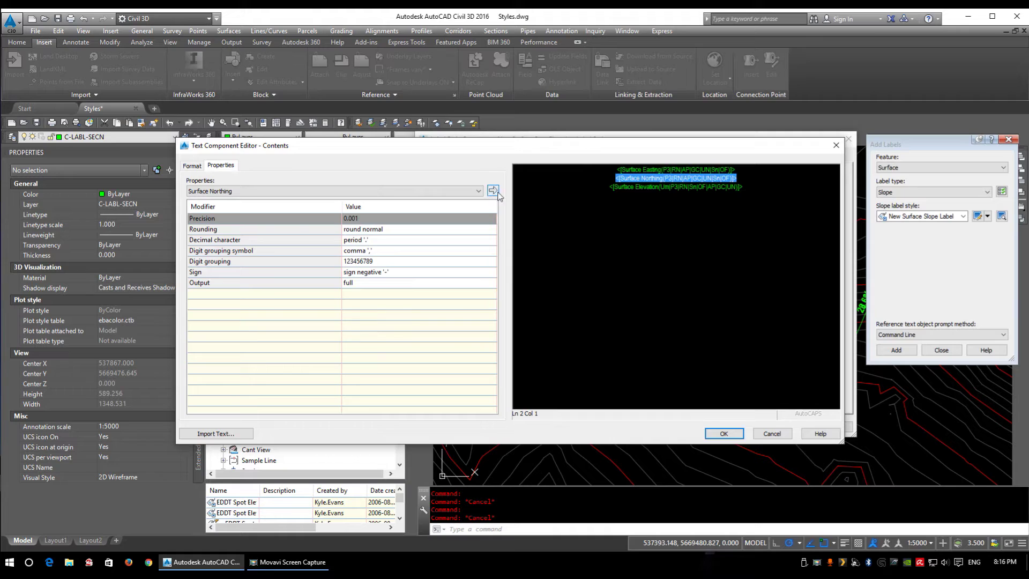
# Prefix the Easting, Northing and Elevation lines with X:, Y: and Z: respectively
pyautogui.click(614, 172)
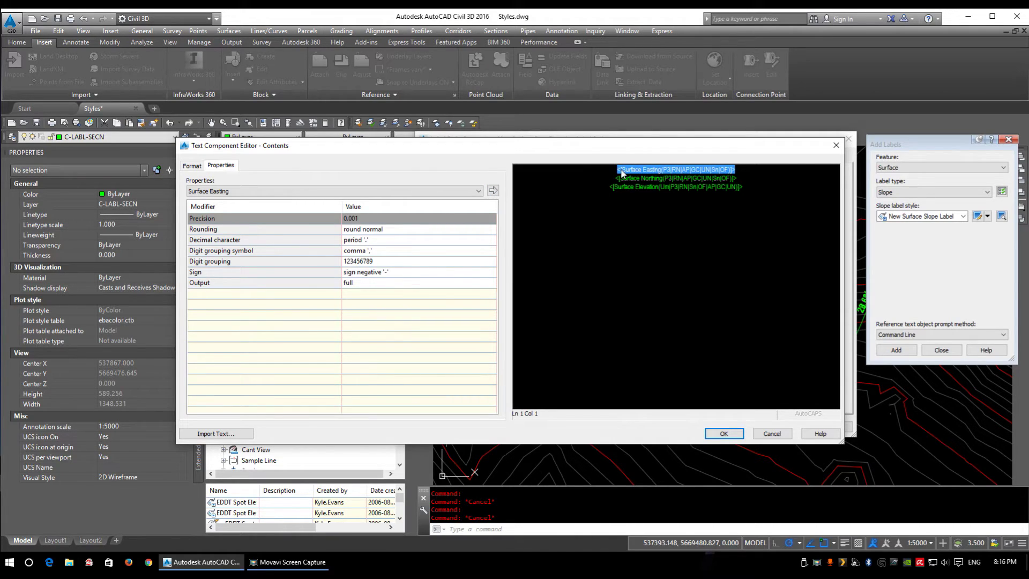
pyautogui.press('Left')
pyautogui.write('X')
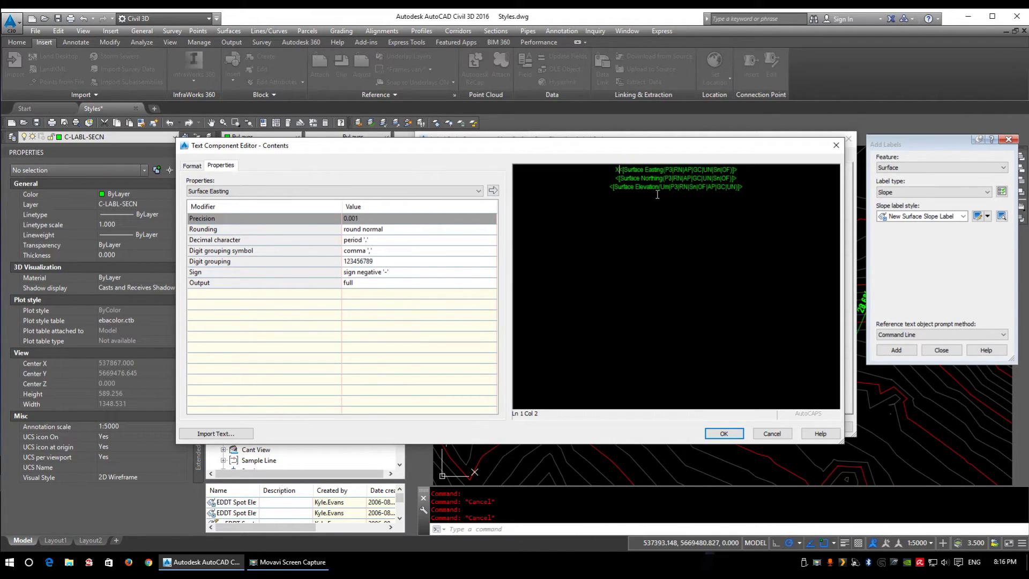
pyautogui.write('Y')
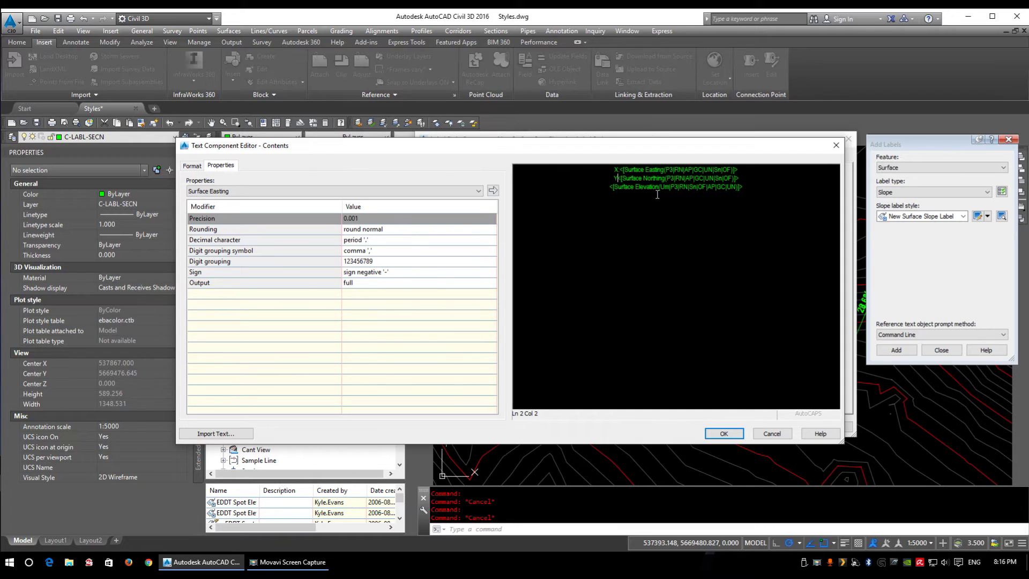
pyautogui.write('Z:')
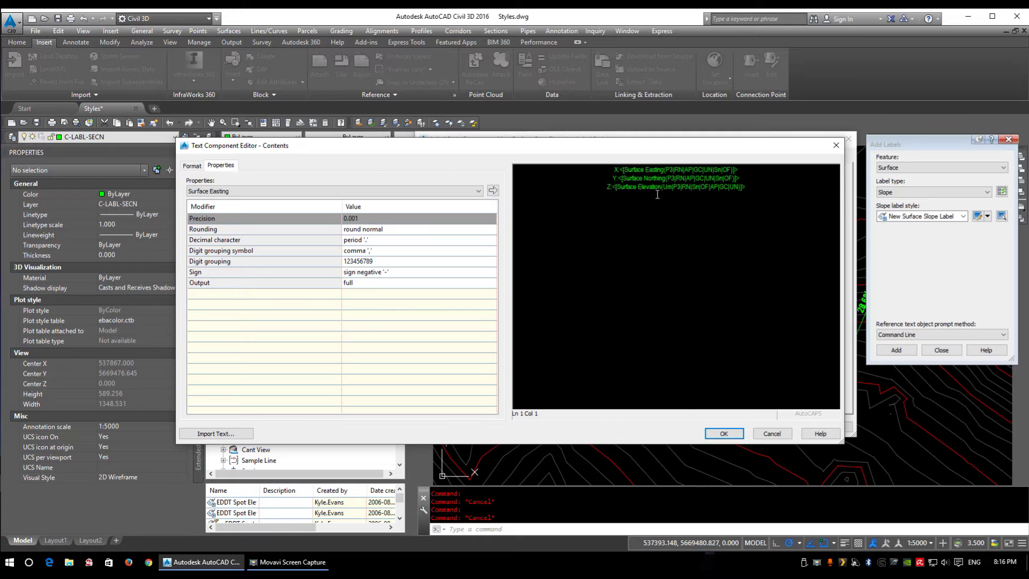
# Change the three line prefixes to E:, N: and Elev:, and save the spot elevation label style
pyautogui.press('BackSpace')
pyautogui.write('E')
pyautogui.press('Down')
pyautogui.press('BackSpace')
pyautogui.write('N')
pyautogui.press('BackSpace')
pyautogui.write('Elec')
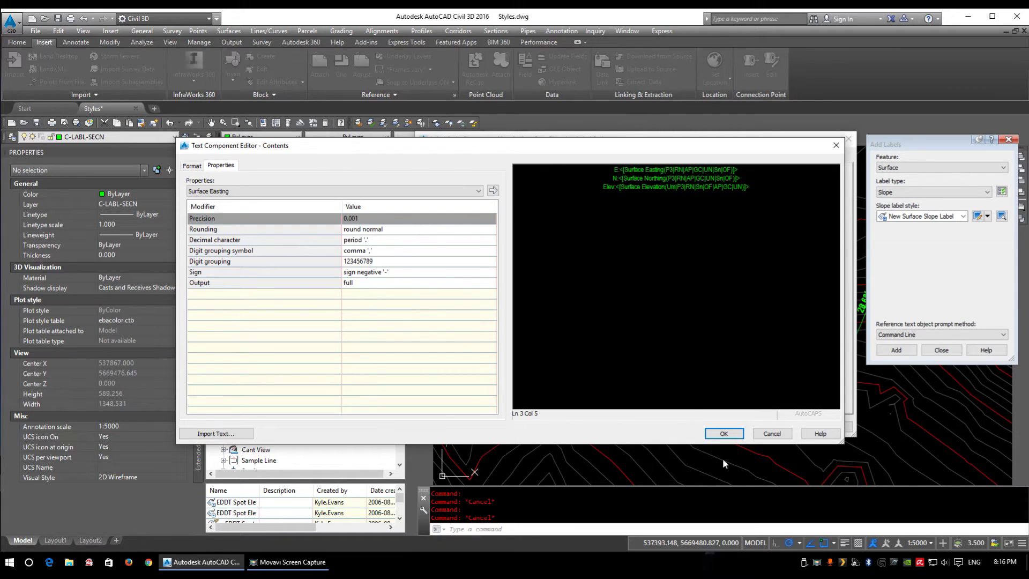
pyautogui.click(723, 434)
pyautogui.click(697, 427)
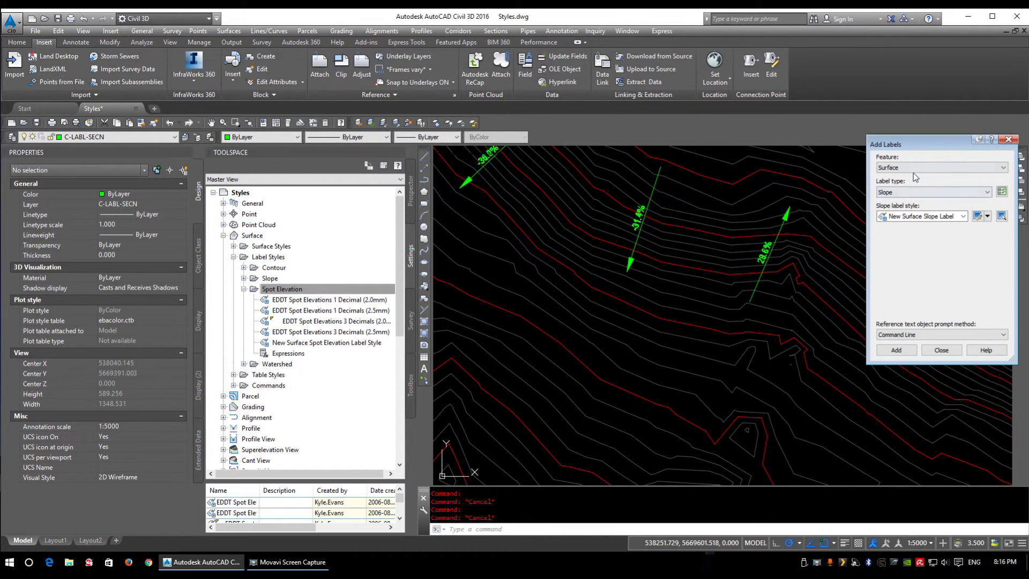
# Set up Spot Elevation surface labels using New Surface Spot Elevation Label Style and the EDDT Standard marker style
pyautogui.click(903, 192)
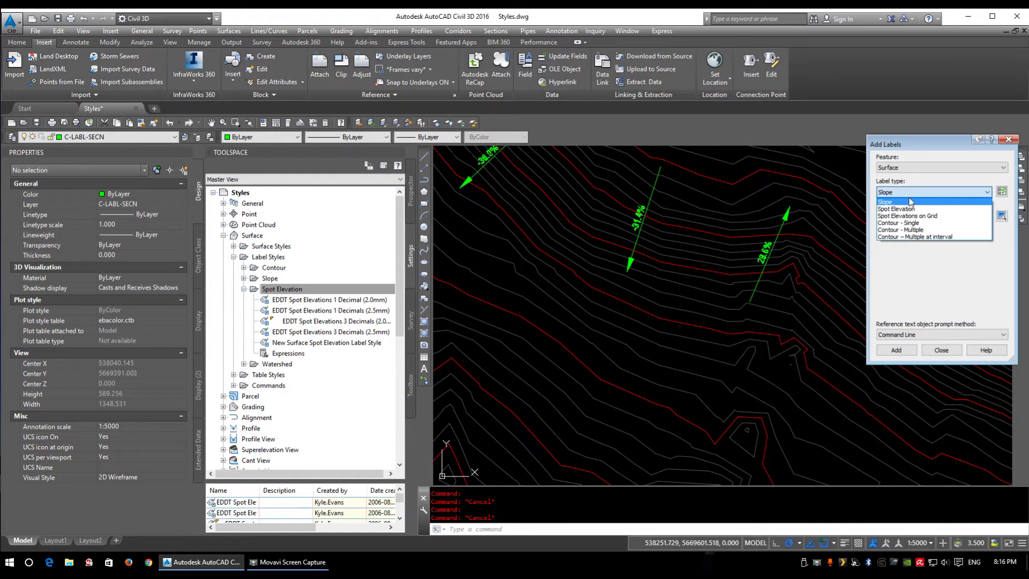
pyautogui.click(906, 209)
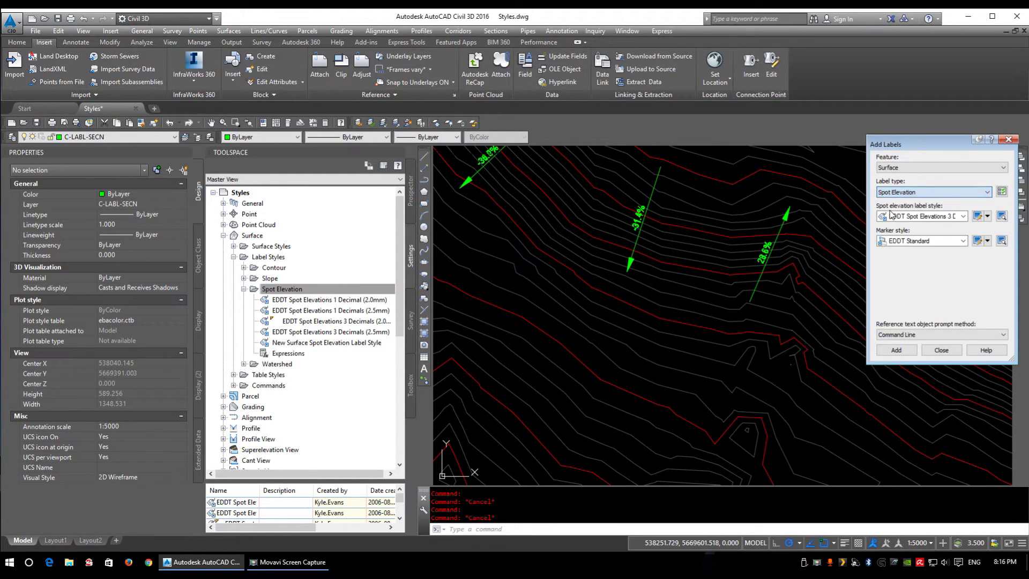
pyautogui.click(926, 219)
pyautogui.click(920, 271)
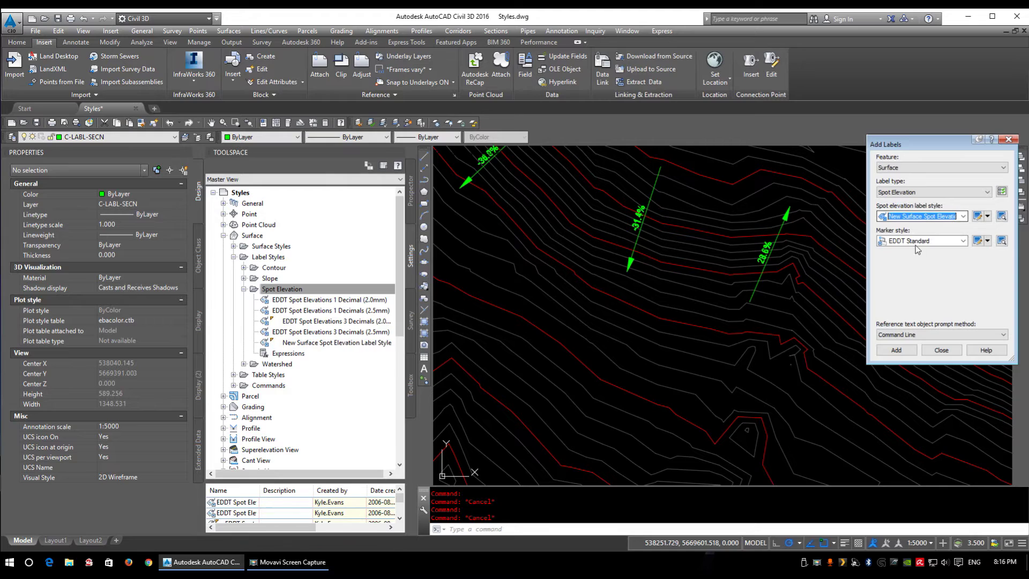
pyautogui.click(907, 241)
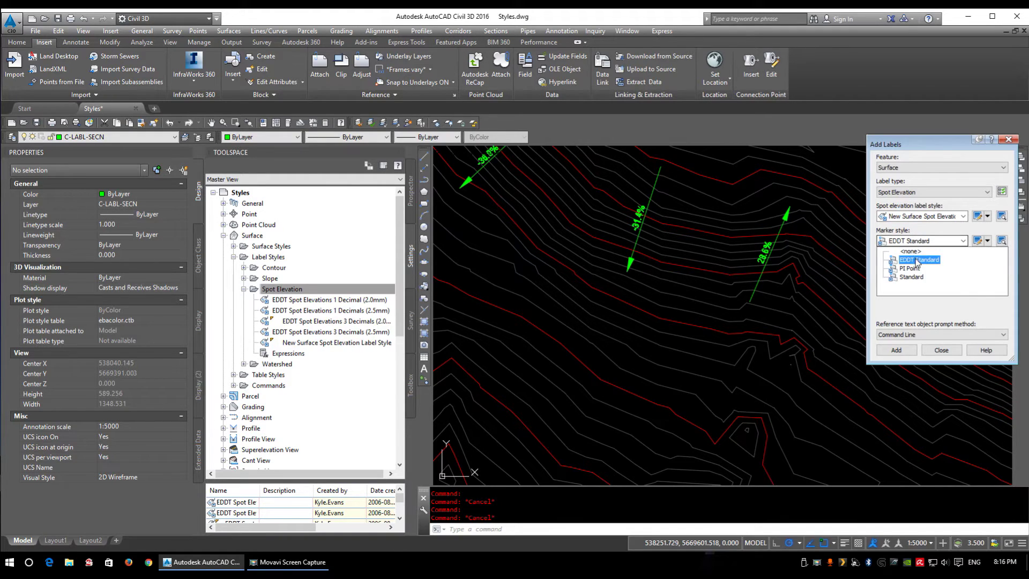
pyautogui.click(919, 259)
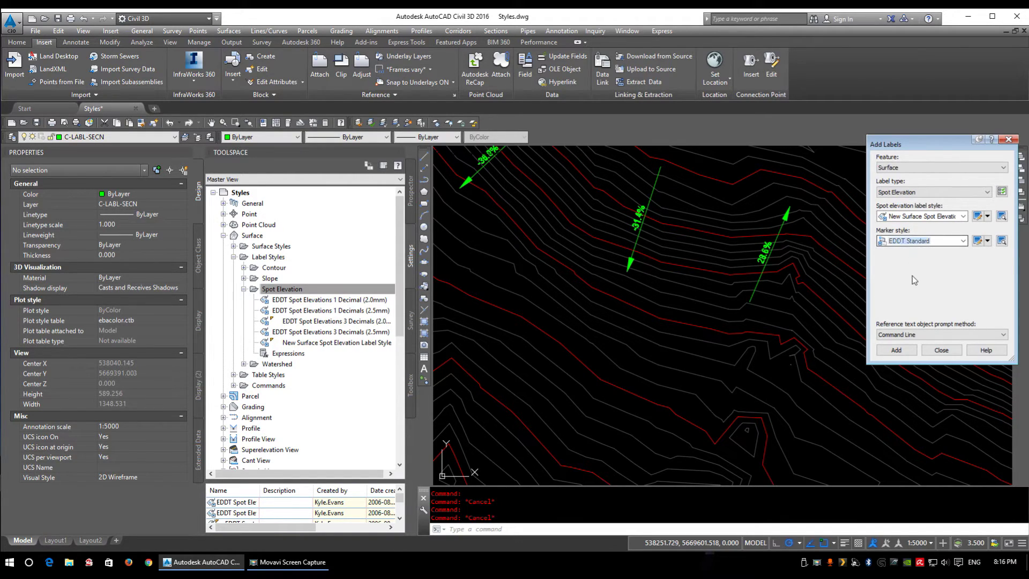
# Place three spot elevation labels on the surface at scattered points around the small closed contour
pyautogui.click(896, 350)
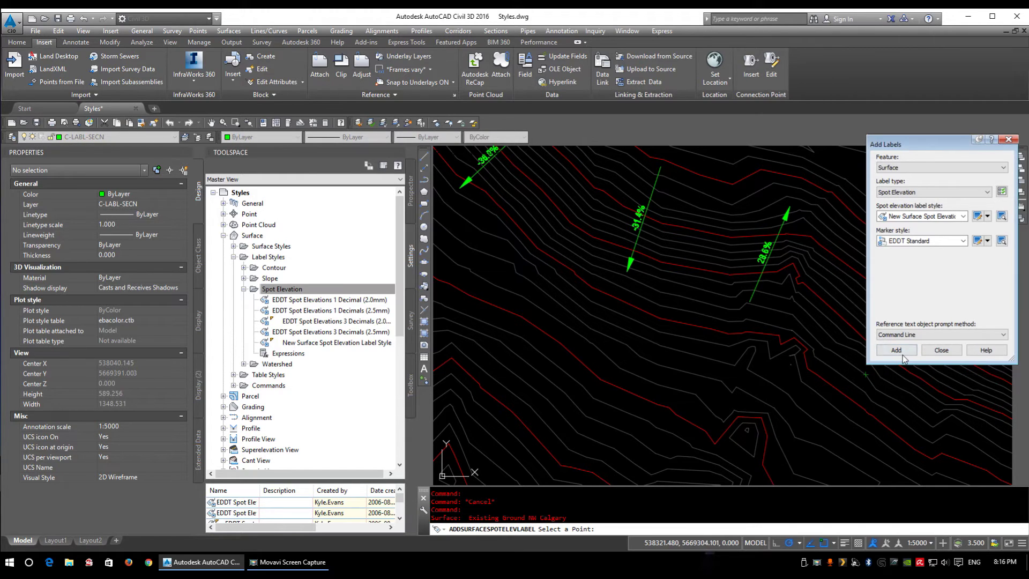
pyautogui.scroll(4, 517, 418)
pyautogui.moveTo(546, 371); pyautogui.dragTo(739, 509, button='middle')
pyautogui.click(508, 323)
pyautogui.scroll(-4, 663, 242)
pyautogui.moveTo(593, 395); pyautogui.dragTo(620, 340, button='middle')
pyautogui.scroll(4, 562, 399)
pyautogui.click(554, 415)
pyautogui.scroll(-4, 557, 416)
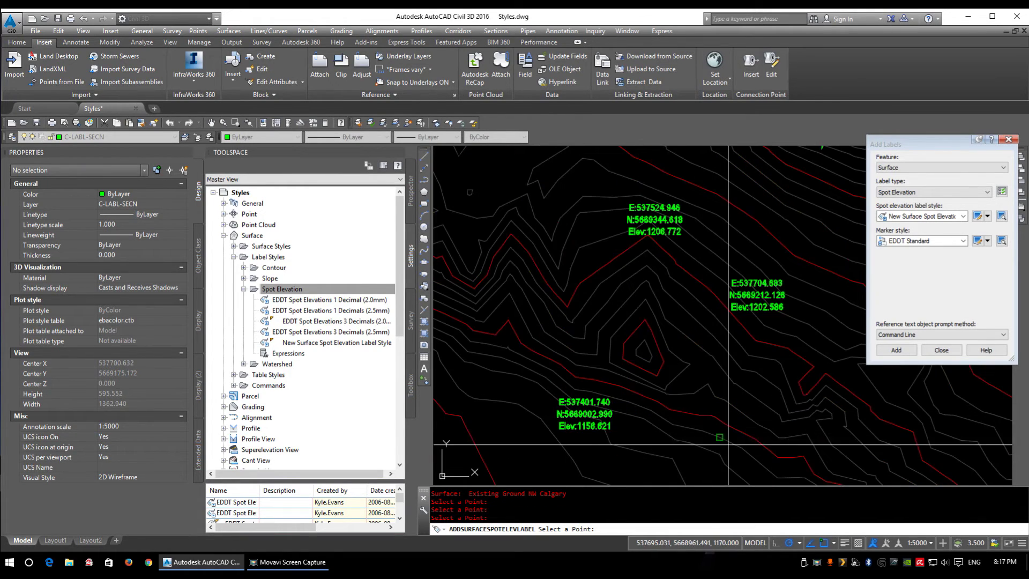
# Place another spot elevation label inside the small closed contour and end the labelling command
pyautogui.scroll(2, 761, 440)
pyautogui.scroll(2, 600, 370)
pyautogui.click(600, 360)
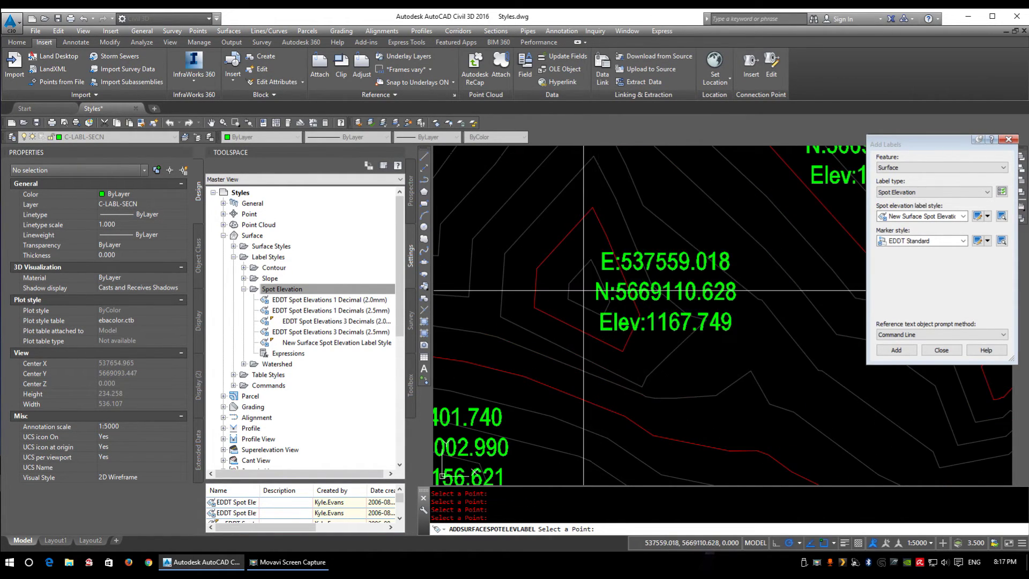
pyautogui.scroll(-3, 711, 407)
pyautogui.scroll(2, 601, 356)
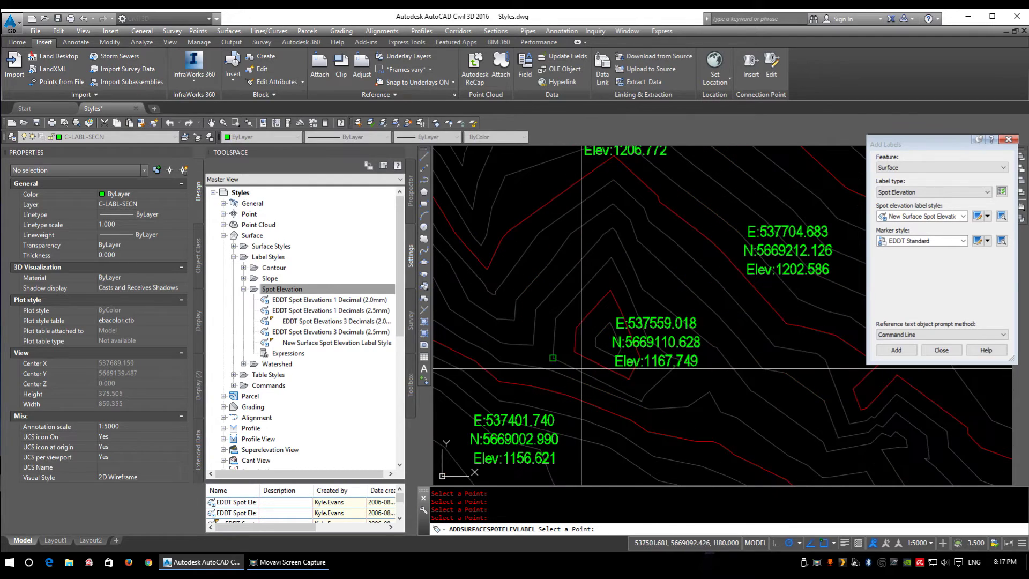
pyautogui.press('Escape')
pyautogui.click(601, 355)
pyautogui.click(604, 341)
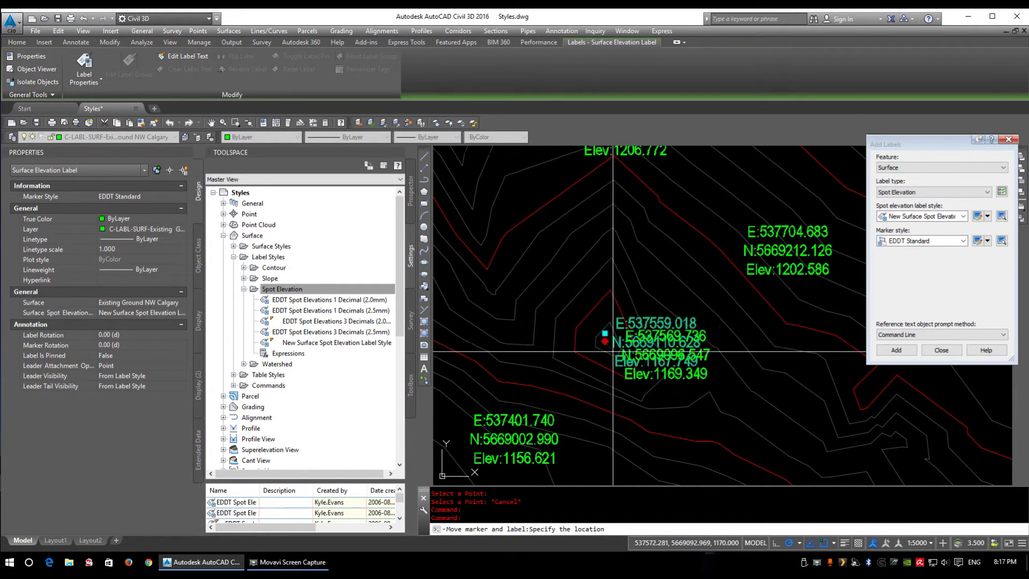
pyautogui.press('Escape')
pyautogui.scroll(-2, 605, 343)
pyautogui.press('Escape')
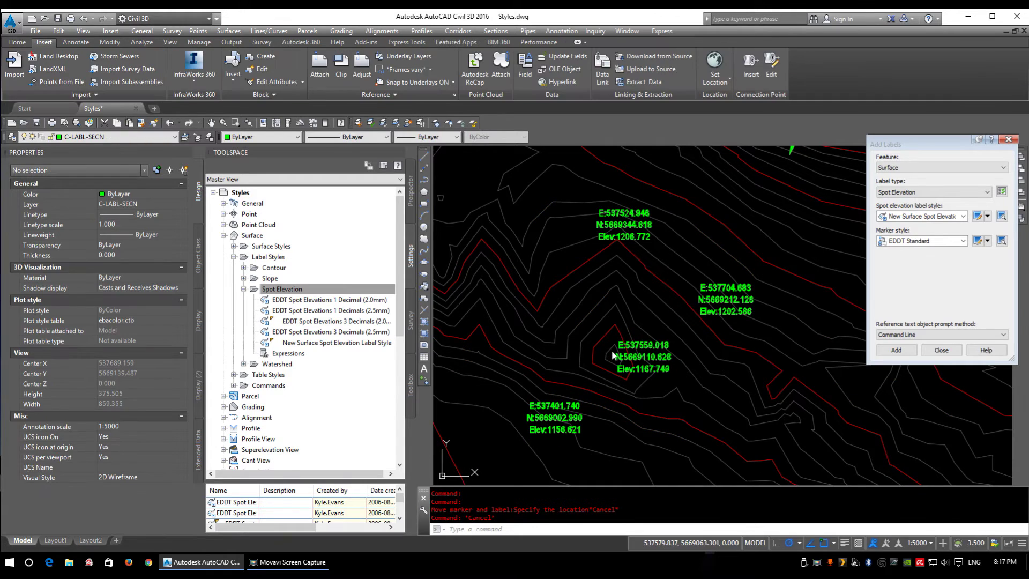
pyautogui.scroll(2, 622, 352)
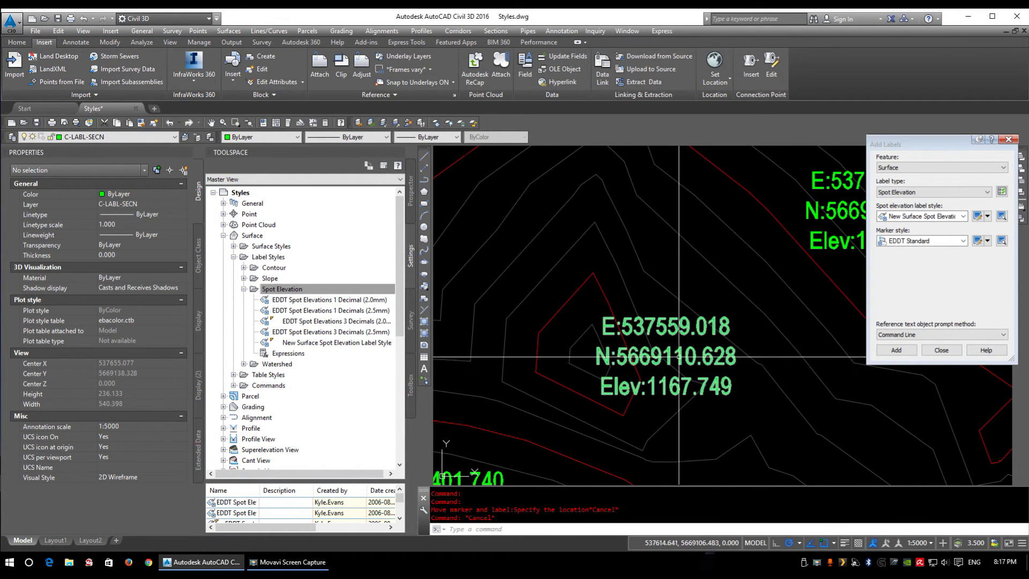
pyautogui.scroll(-2, 536, 308)
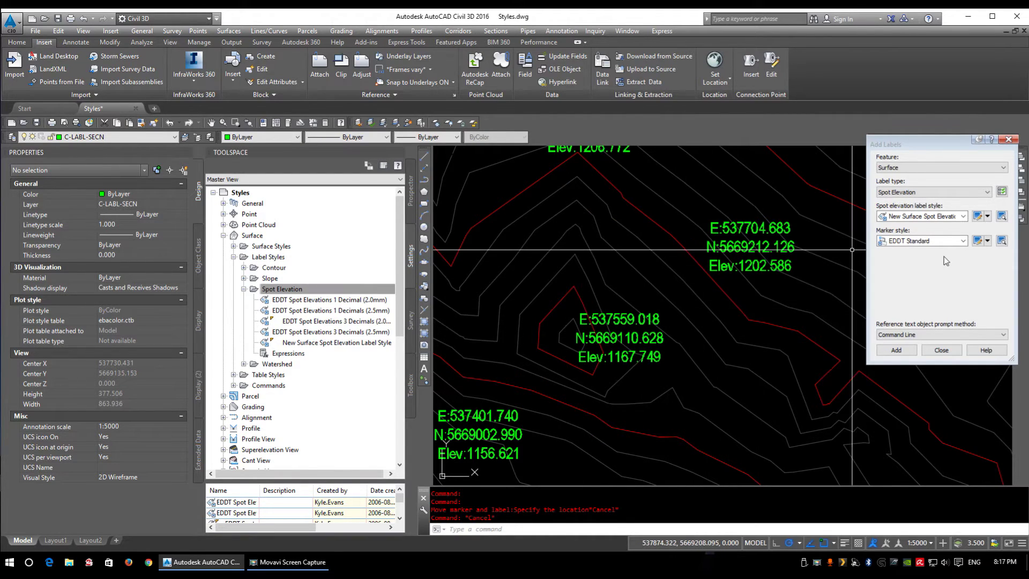
# Open New Surface Spot Elevation Label Style for editing from the surface Spot Elevation label styles
pyautogui.click(989, 215)
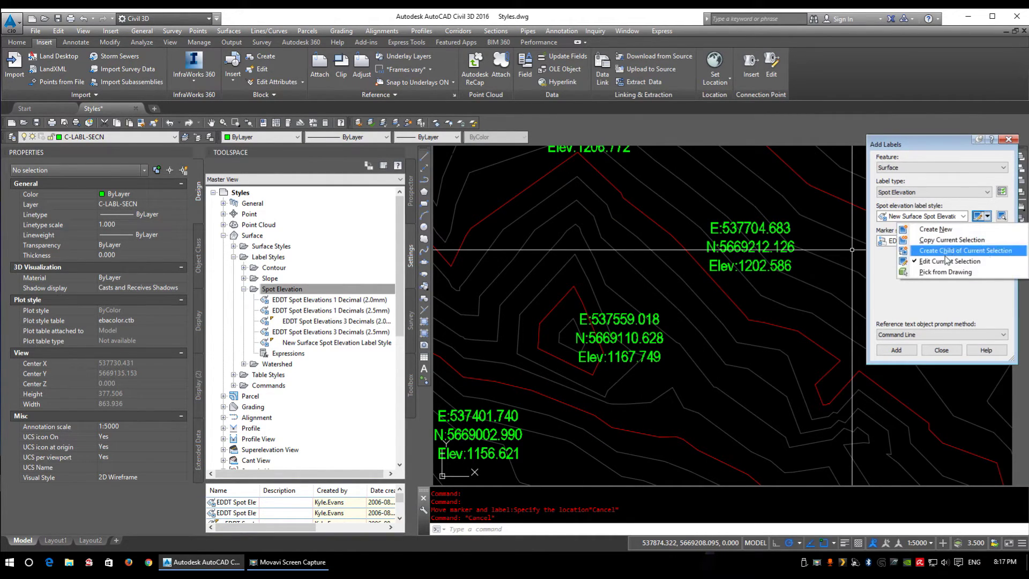
pyautogui.click(989, 215)
pyautogui.click(301, 289)
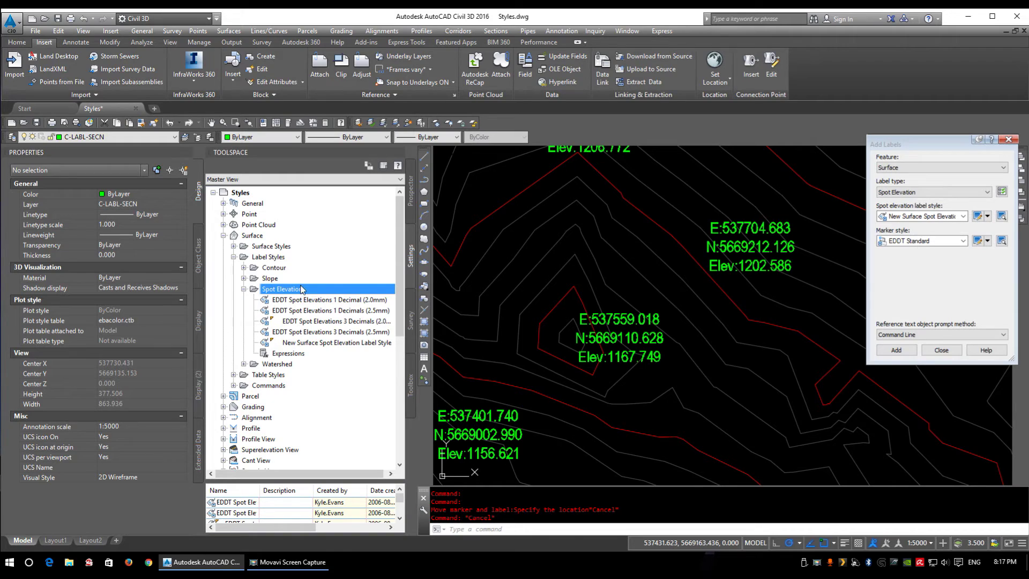
pyautogui.rightClick(302, 345)
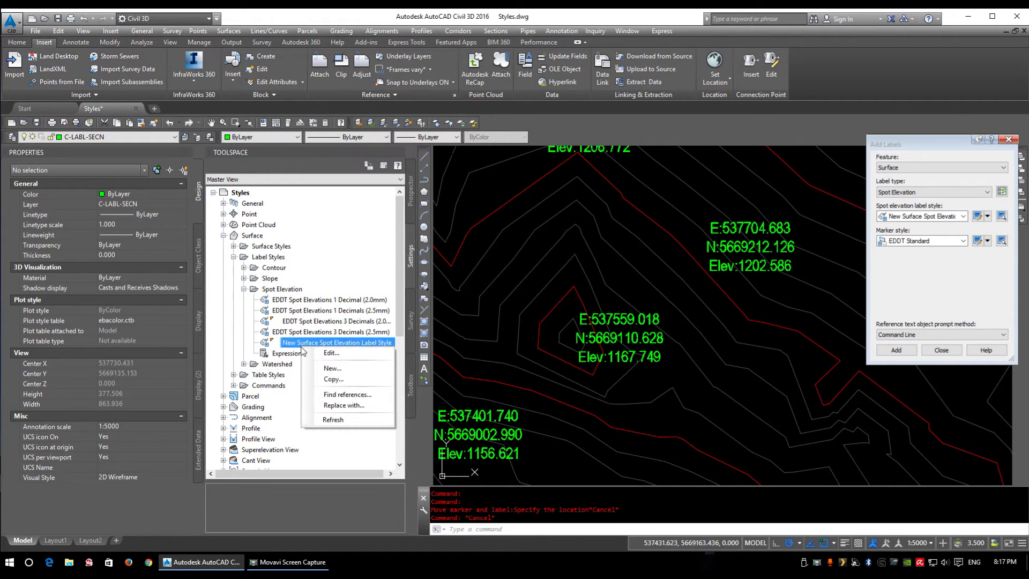
pyautogui.click(336, 353)
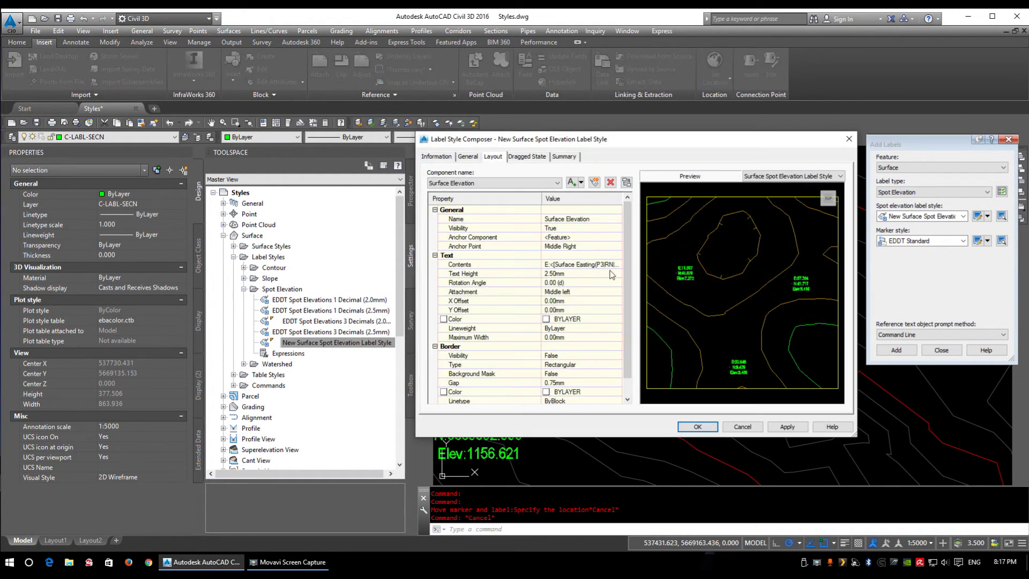
# Remove the Easting and Northing lines and the Elev: prefix from the component contents, and save the style
pyautogui.click(581, 264)
pyautogui.click(617, 265)
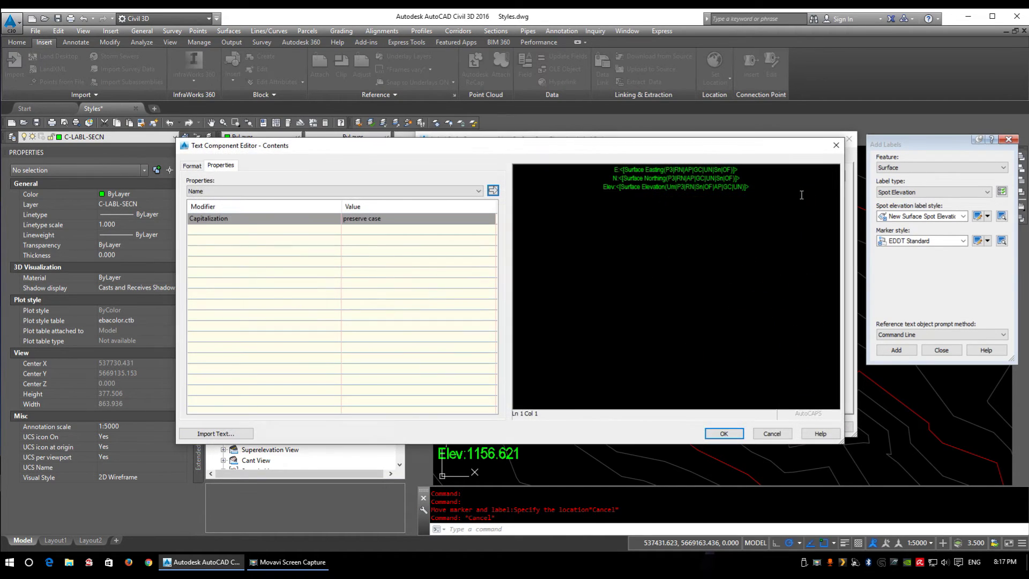
pyautogui.moveTo(755, 183); pyautogui.dragTo(441, 115)
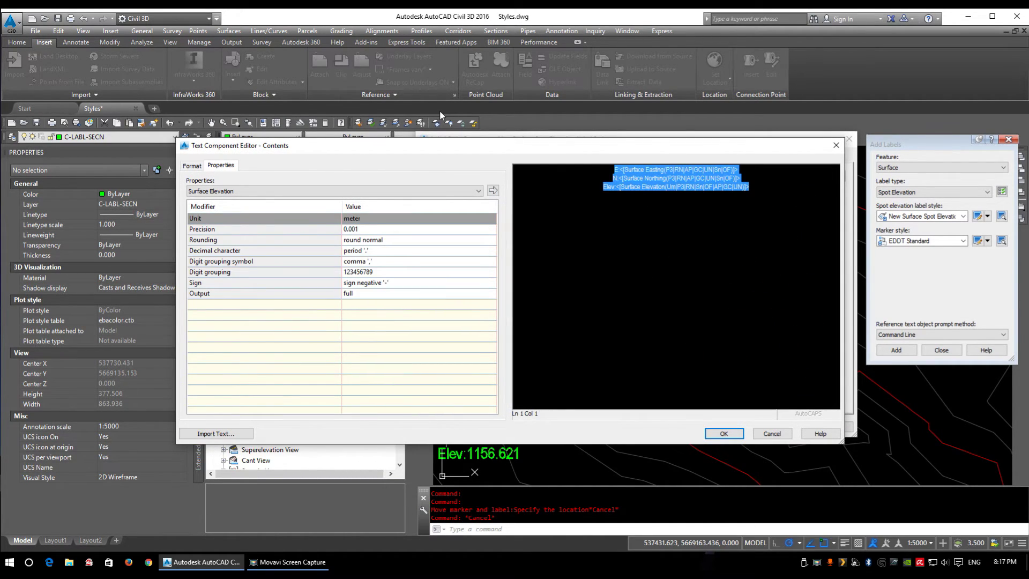
pyautogui.moveTo(616, 187); pyautogui.dragTo(593, 139)
pyautogui.click(722, 292)
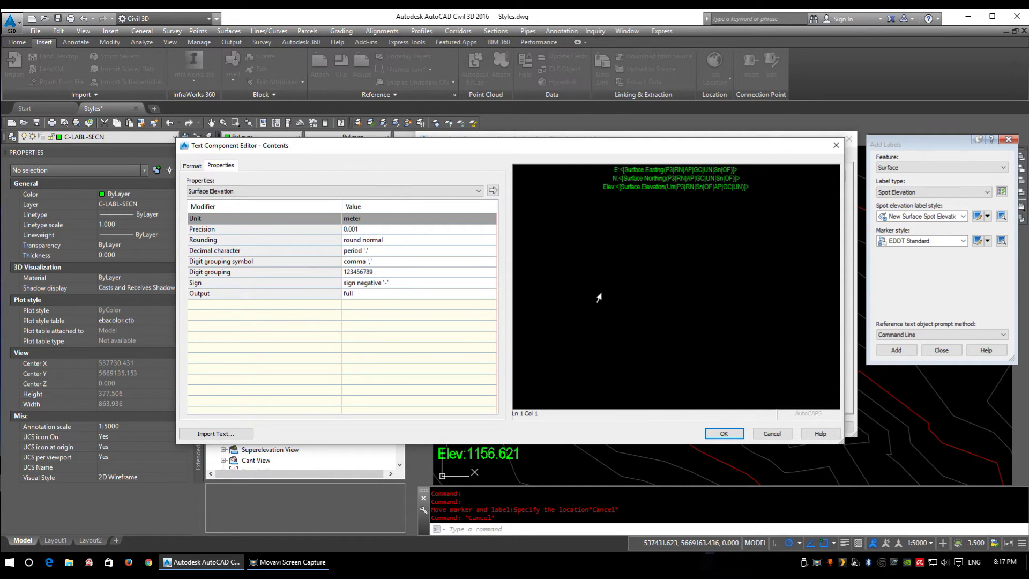
pyautogui.moveTo(617, 189); pyautogui.dragTo(593, 139)
pyautogui.press('Delete')
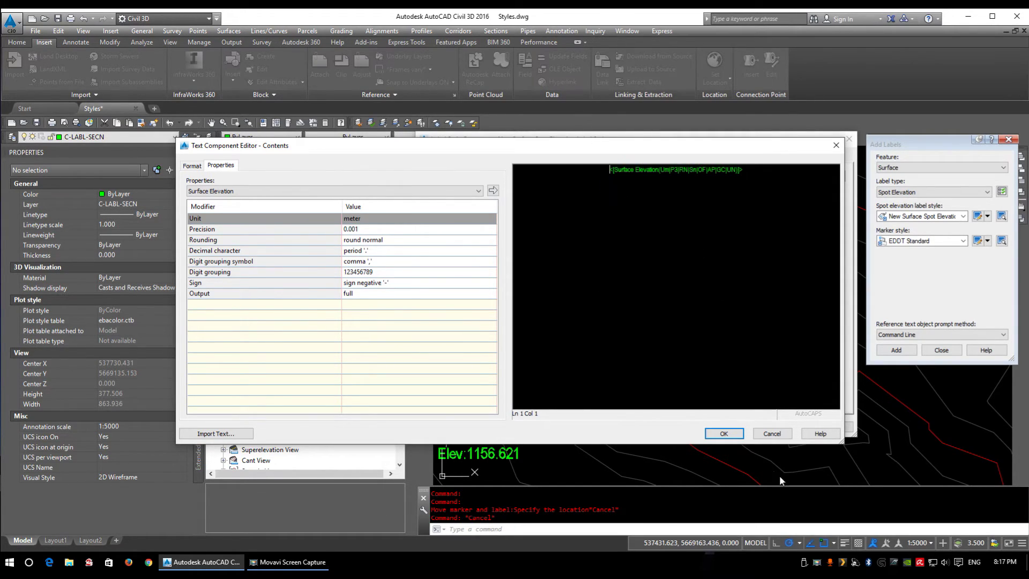
pyautogui.click(724, 434)
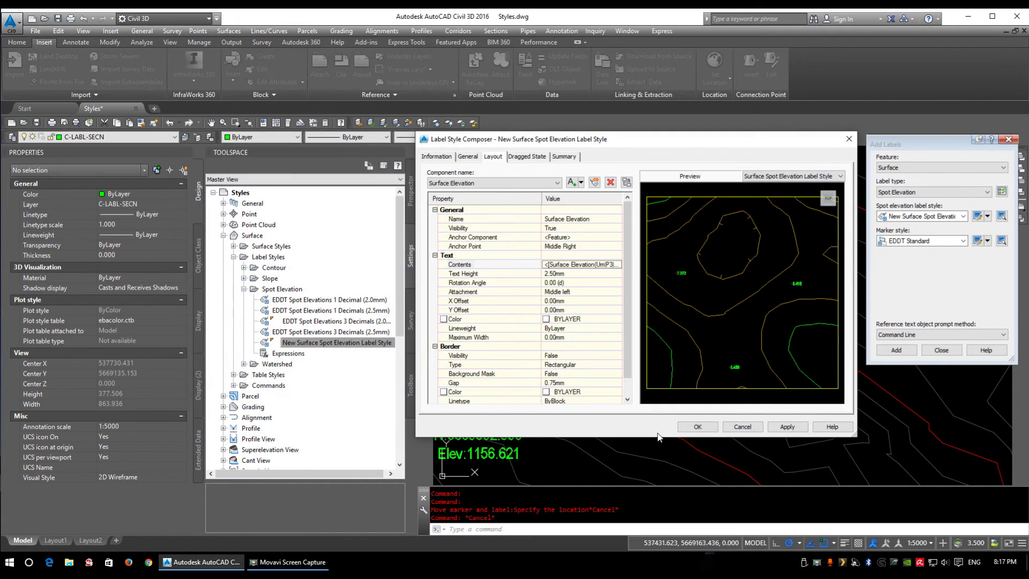
pyautogui.click(695, 432)
pyautogui.scroll(-2, 578, 307)
pyautogui.moveTo(655, 347); pyautogui.dragTo(537, 283, button='middle')
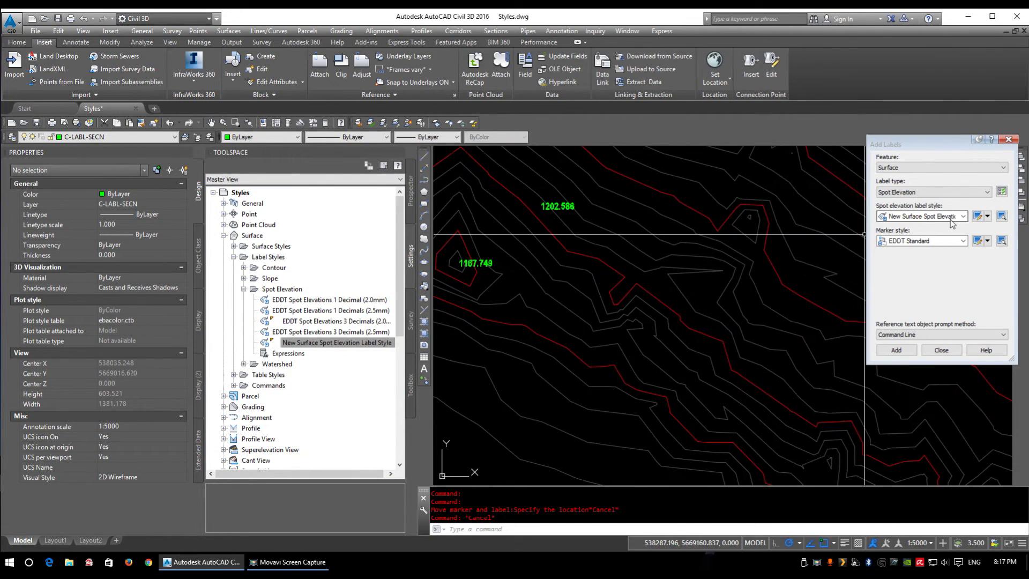
pyautogui.click(946, 217)
pyautogui.click(946, 217)
pyautogui.click(927, 241)
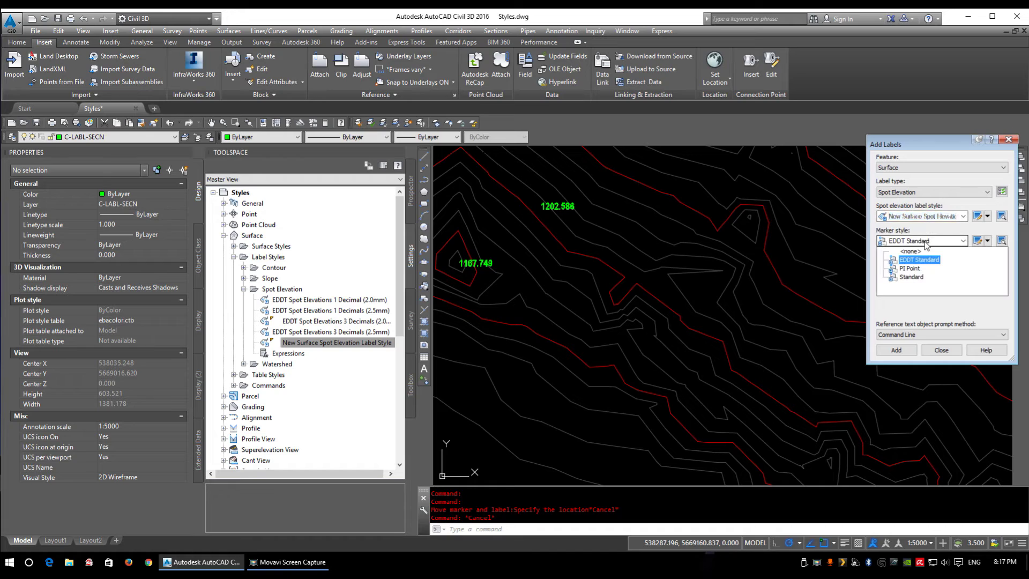
pyautogui.click(927, 242)
# Set the surface label type to Spot Elevations on Grid and the label style to New Surface Spot Elevation Label Style
pyautogui.click(907, 193)
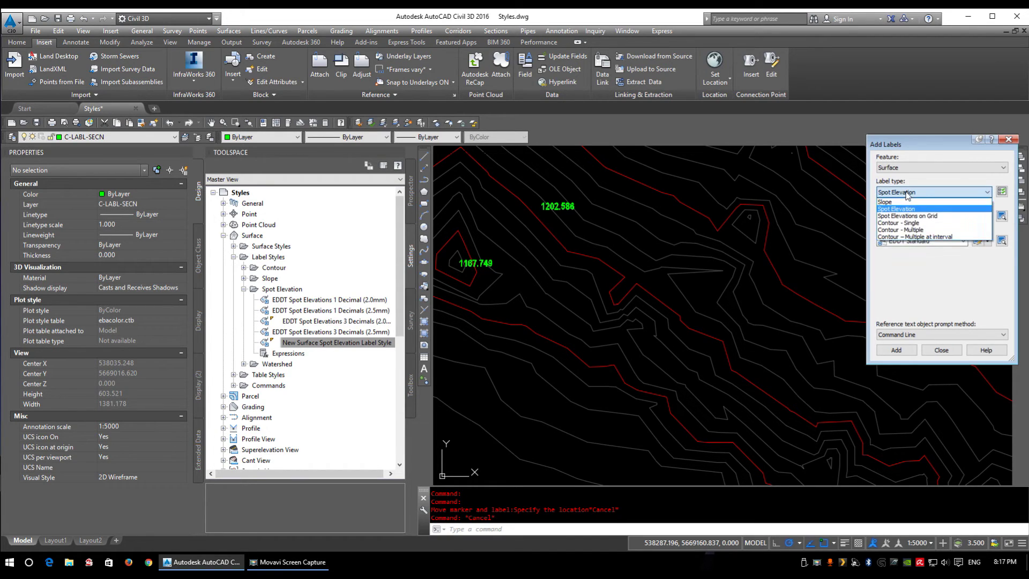
pyautogui.click(922, 217)
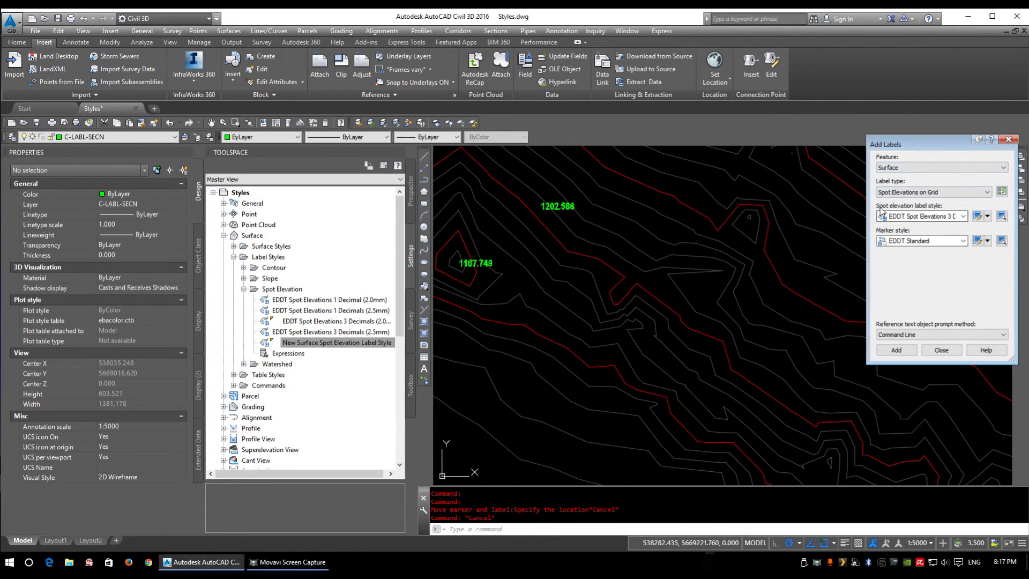
pyautogui.click(921, 217)
pyautogui.click(922, 228)
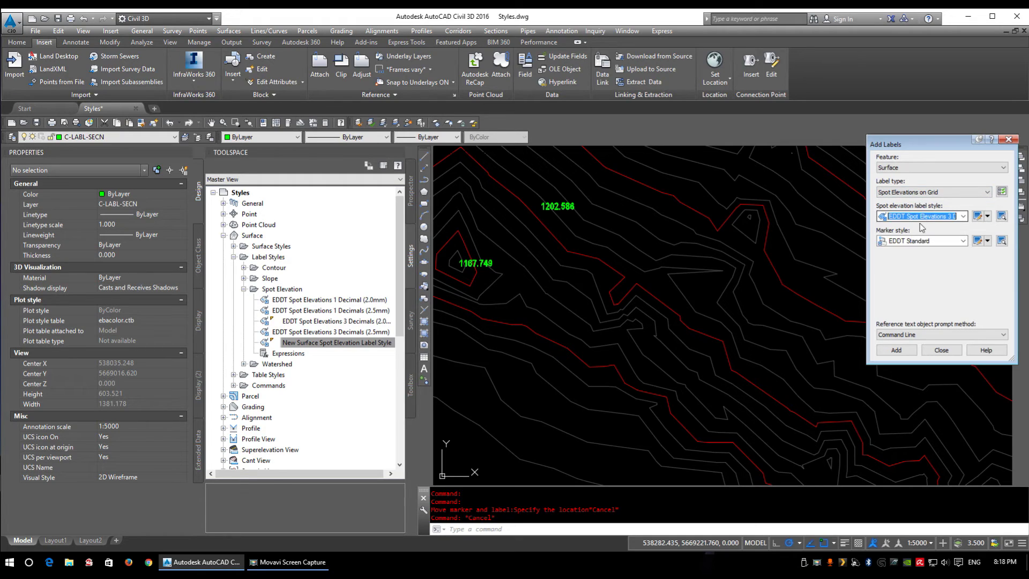
pyautogui.click(903, 218)
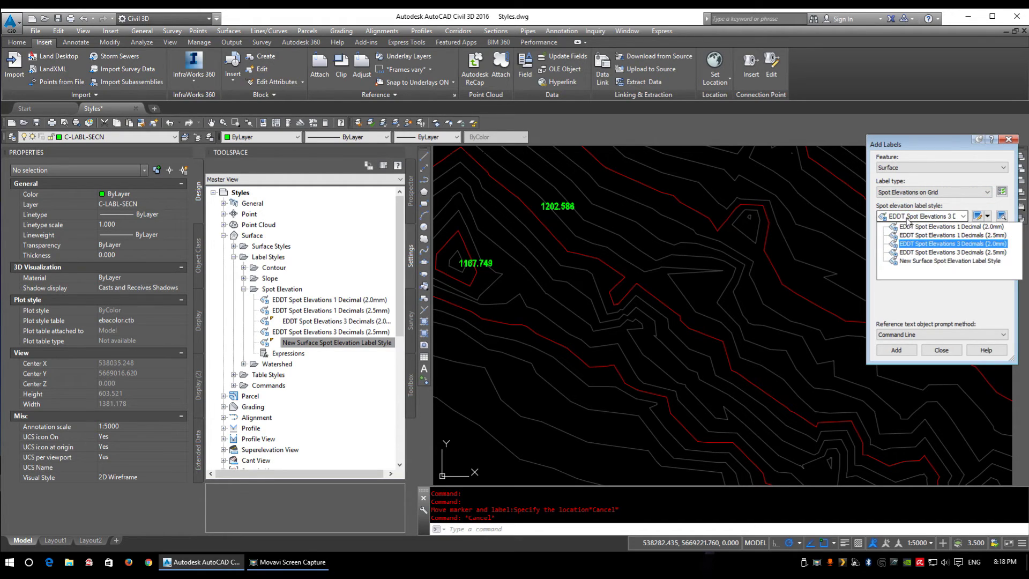
pyautogui.click(926, 261)
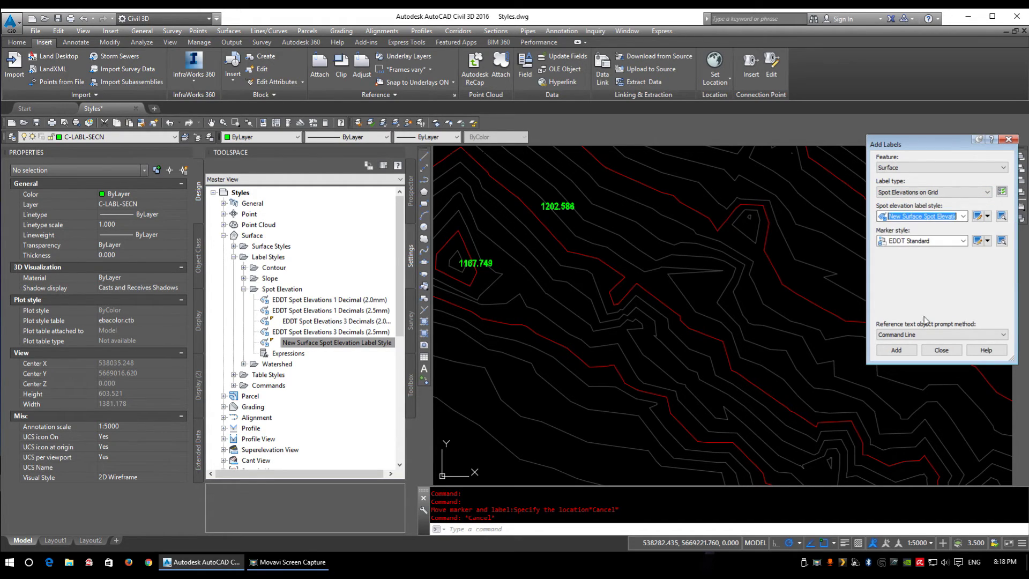
# Start adding the grid labels, place the grid basepoint near the small red closed contour, and set the grid rotation to 0
pyautogui.click(895, 350)
pyautogui.scroll(-4, 670, 260)
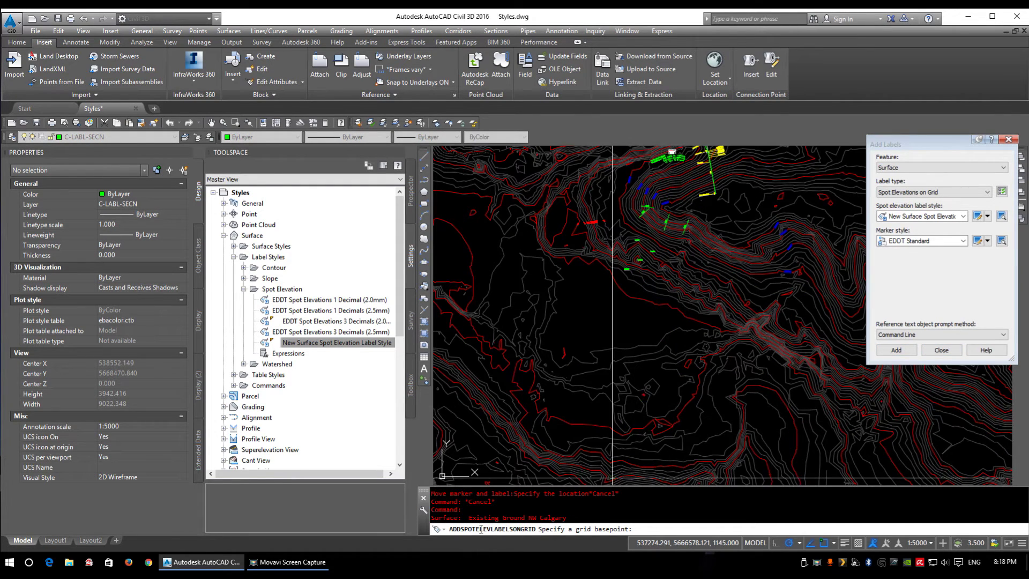
pyautogui.scroll(6, 540, 376)
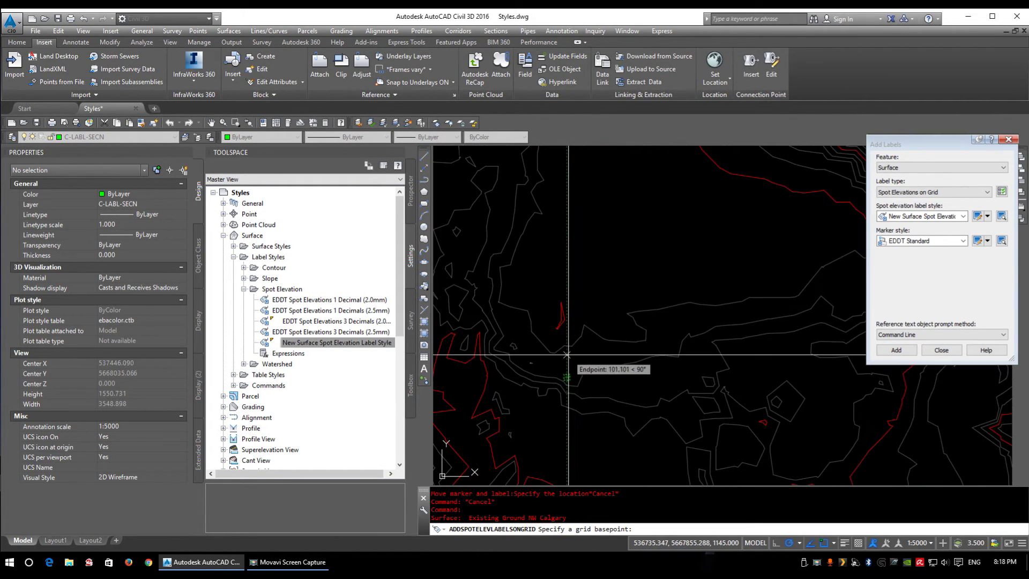
pyautogui.click(540, 375)
pyautogui.scroll(-2, 536, 375)
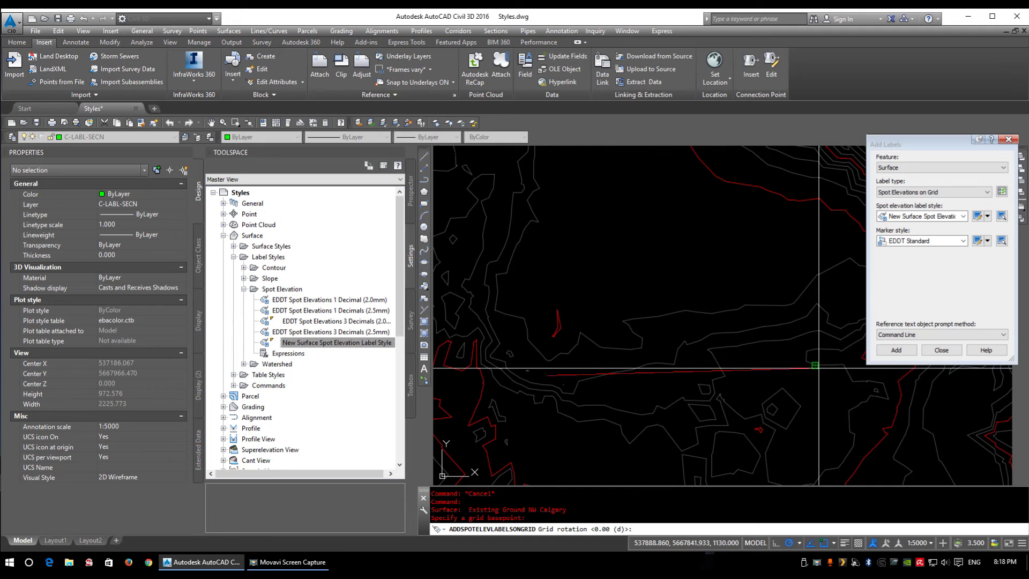
pyautogui.write('0')
pyautogui.press('Return')
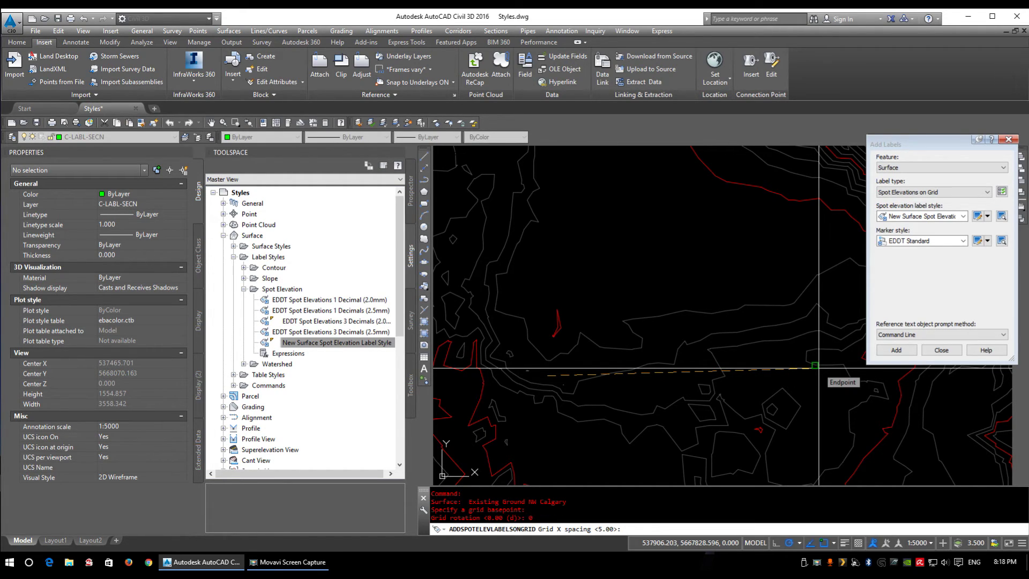
# Set the grid X and Y spacing to 10, pick the grid's upper right corner, and accept the size and rotation
pyautogui.write('10')
pyautogui.press('Return')
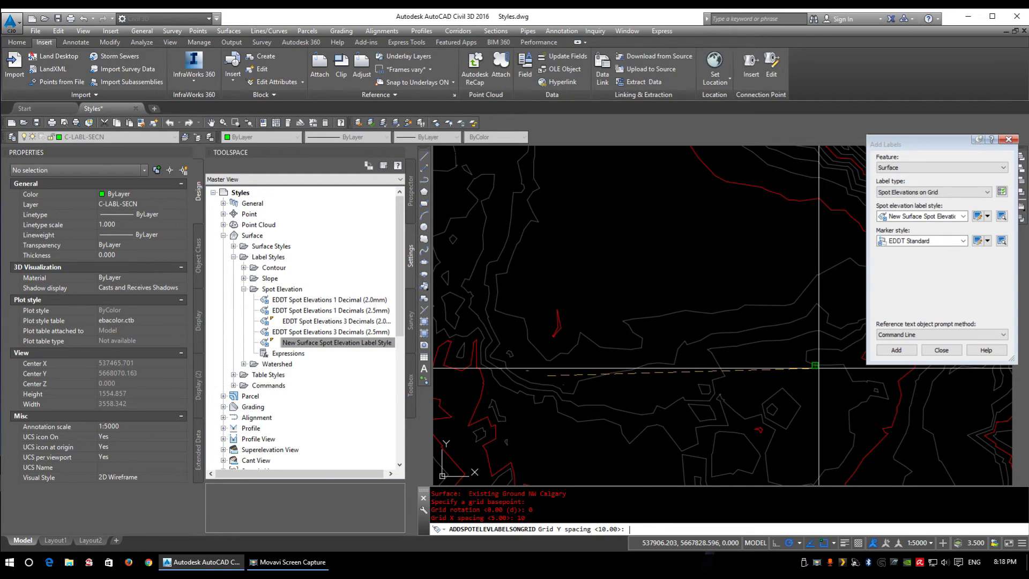
pyautogui.write('10')
pyautogui.press('Return')
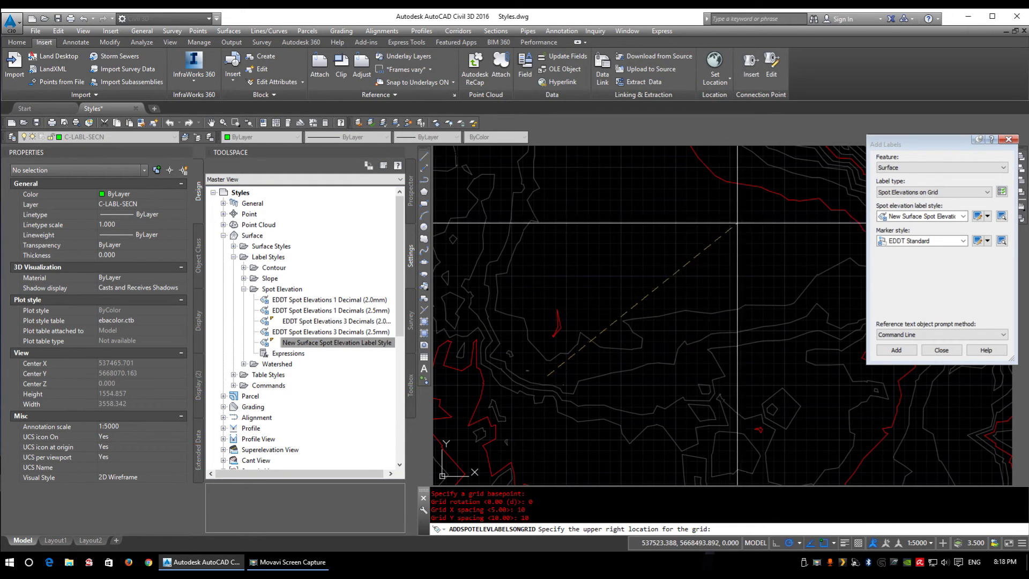
pyautogui.click(770, 172)
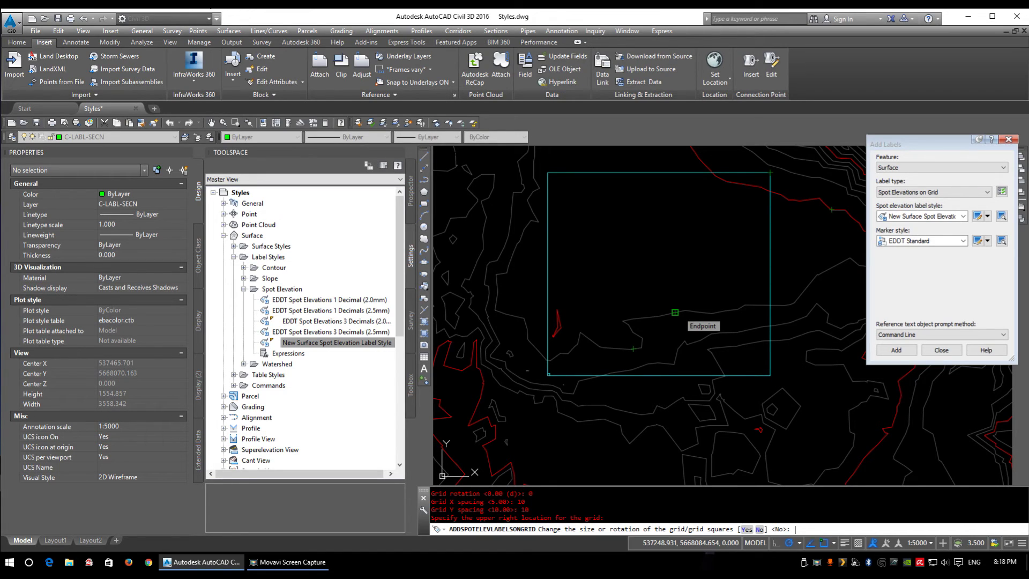
pyautogui.press('Return')
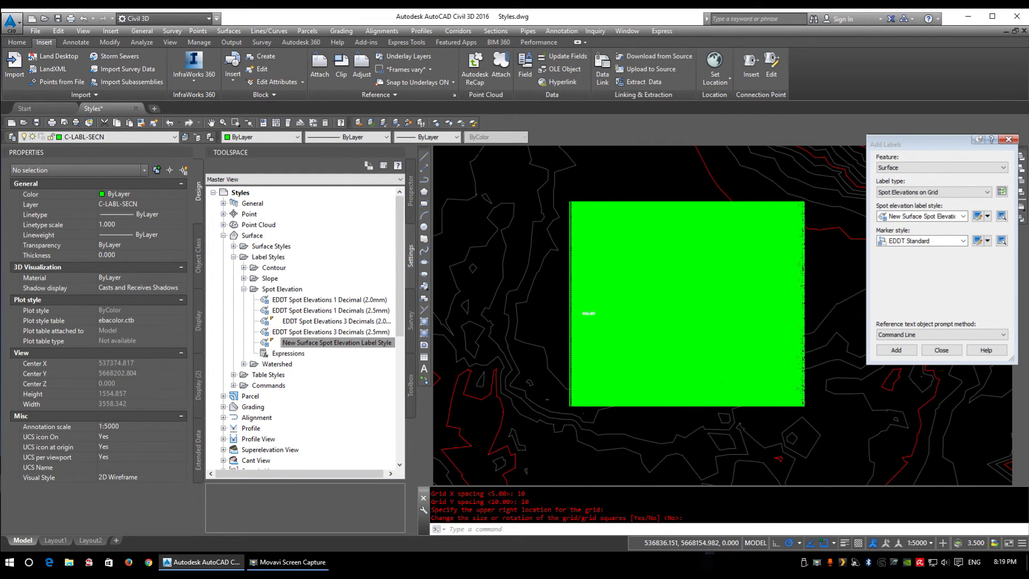
# Set the annotation scale to 1:500 so the dense grid labels shrink
pyautogui.scroll(2, 595, 317)
pyautogui.scroll(4, 635, 268)
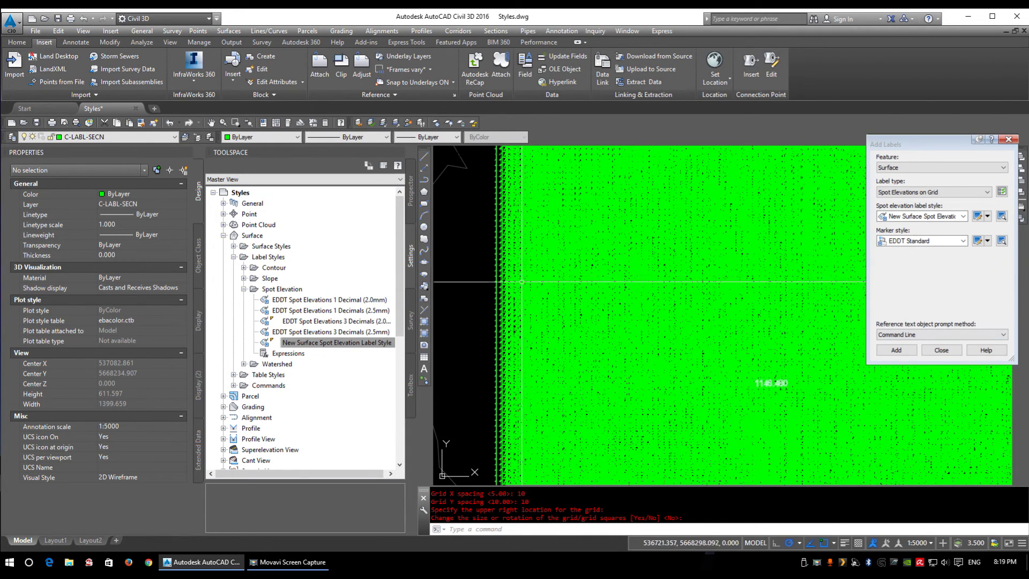
pyautogui.click(920, 543)
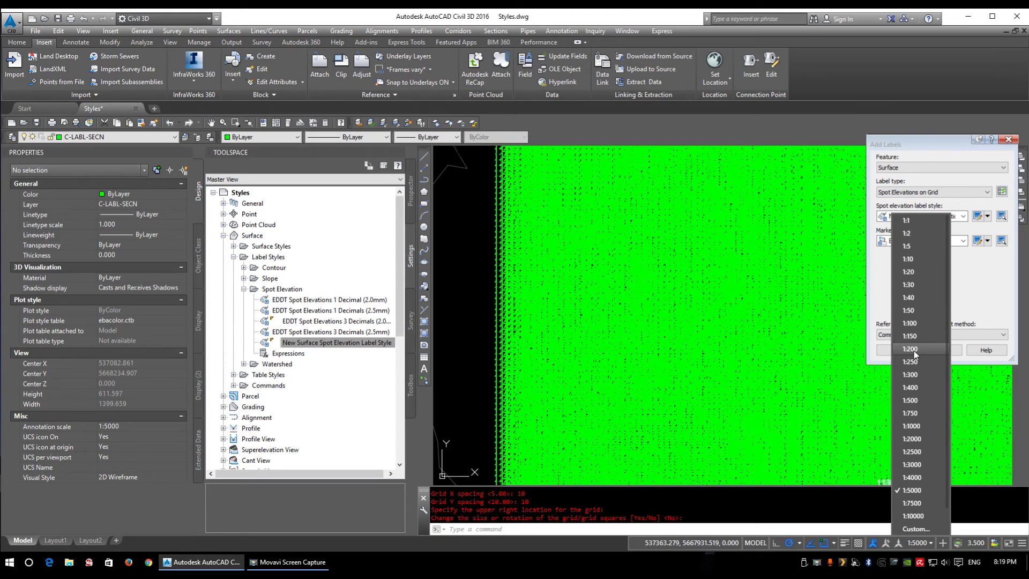
pyautogui.click(914, 400)
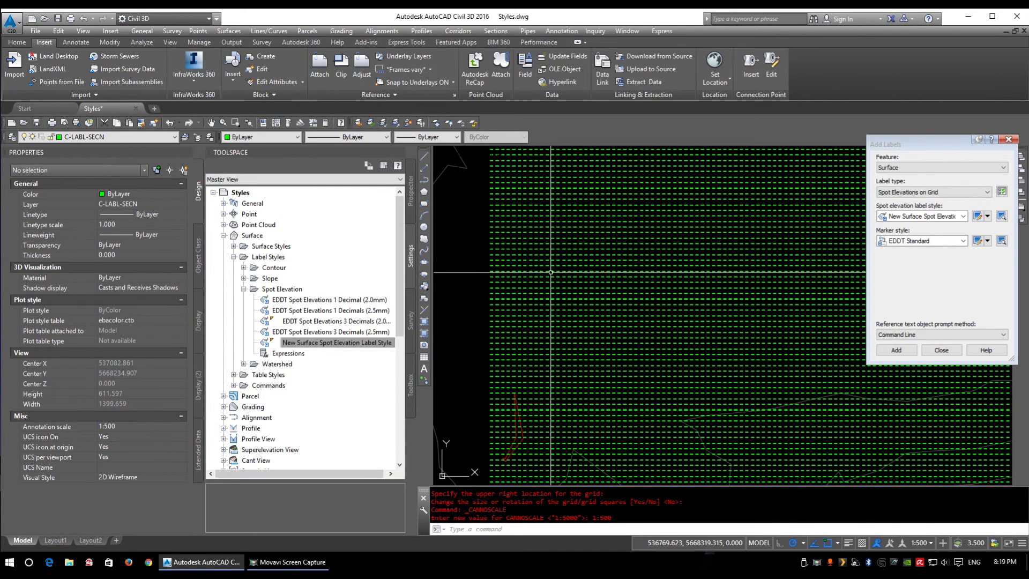
# Examine the marker style and layer of several spot labels along the grid's left edge, and look through the drawing's layer list
pyautogui.scroll(-4, 514, 273)
pyautogui.scroll(14, 606, 341)
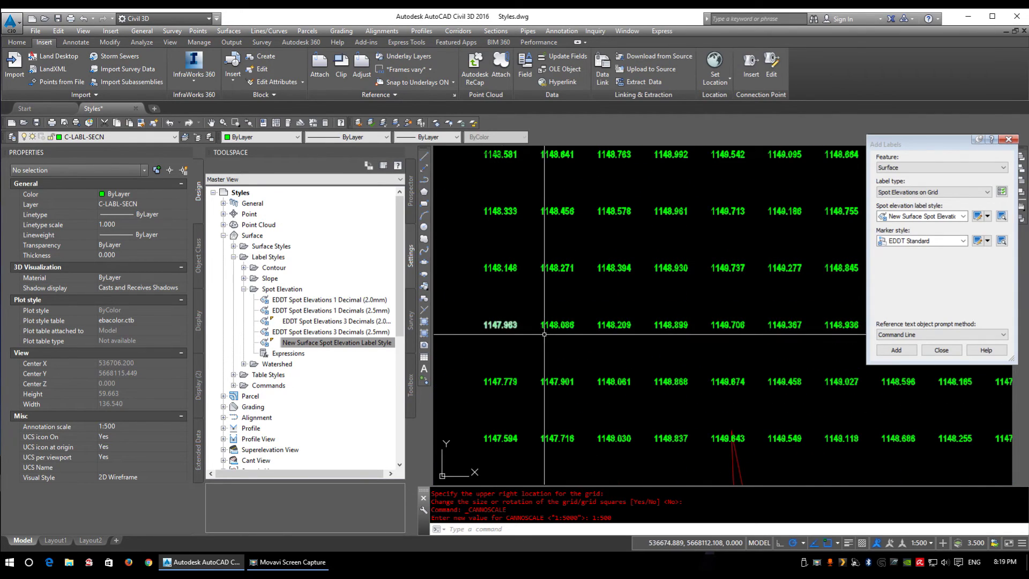
pyautogui.scroll(4, 495, 332)
pyautogui.click(536, 308)
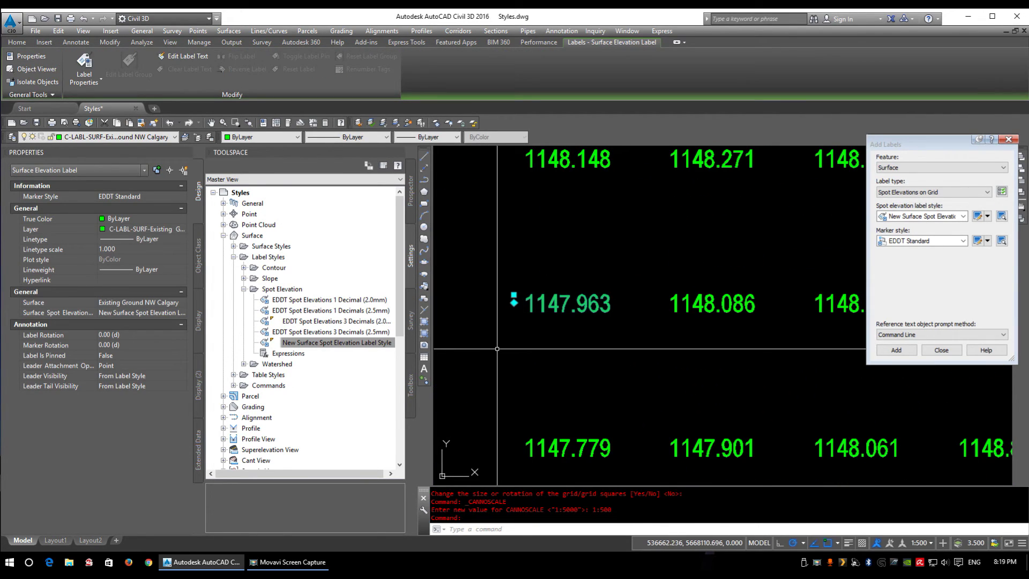
pyautogui.scroll(-3, 657, 482)
pyautogui.click(600, 282)
pyautogui.click(548, 255)
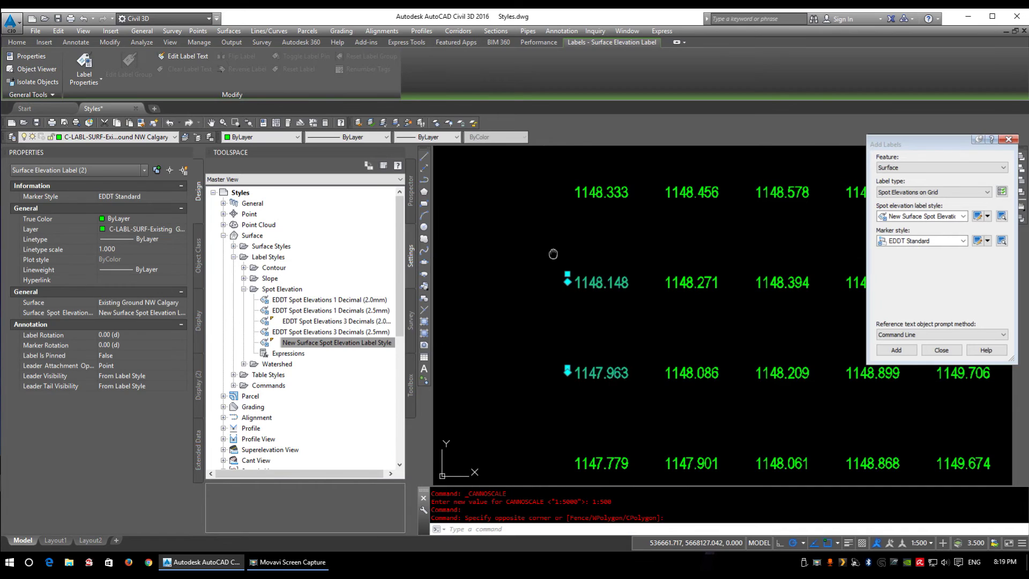
pyautogui.moveTo(549, 255); pyautogui.dragTo(567, 335, button='middle')
pyautogui.click(609, 310)
pyautogui.click(542, 202)
pyautogui.moveTo(606, 301); pyautogui.dragTo(458, 301, button='middle')
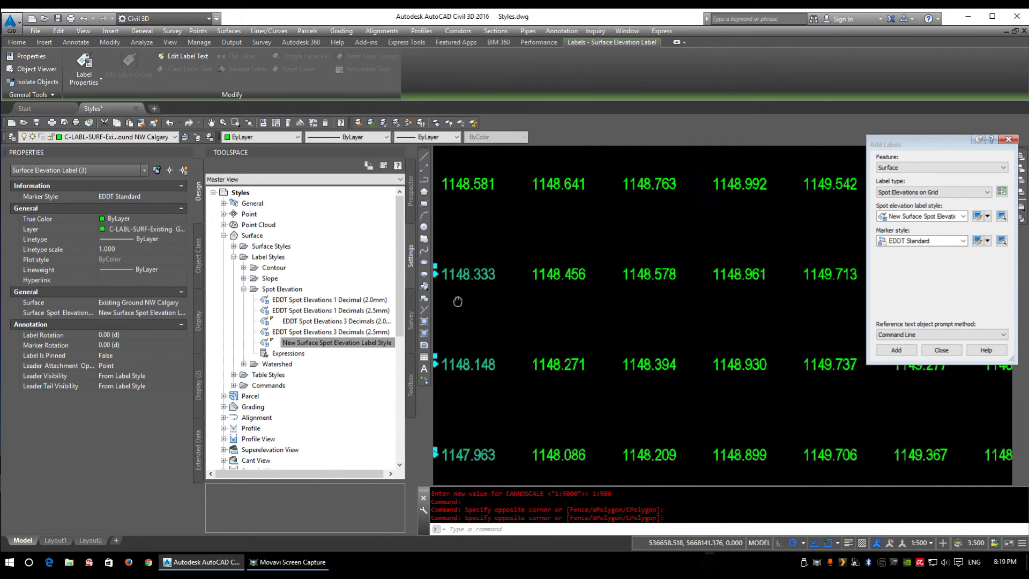
pyautogui.press('Escape')
pyautogui.scroll(-4, 630, 317)
pyautogui.scroll(4, 586, 248)
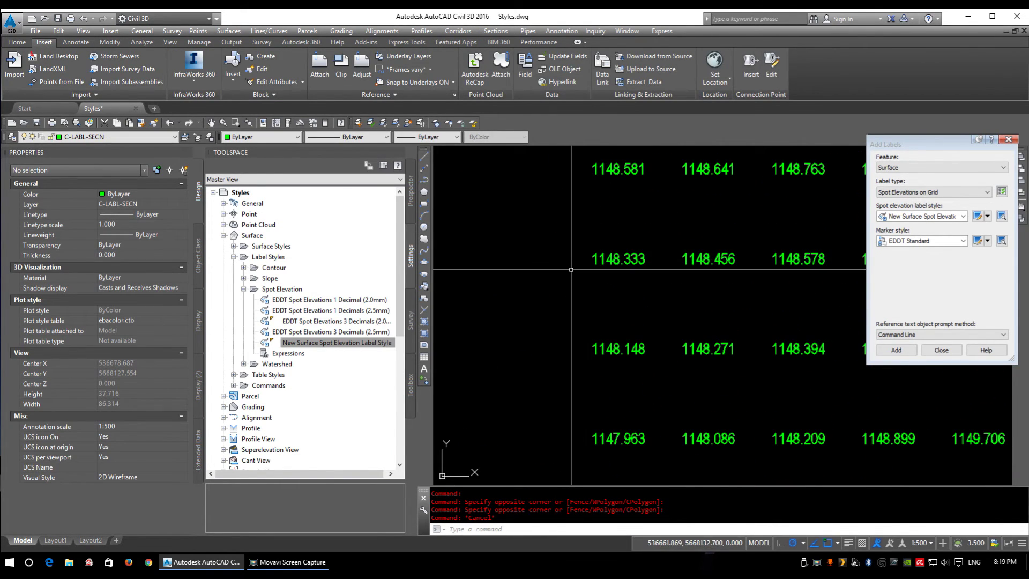
pyautogui.click(102, 137)
pyautogui.scroll(-6, 140, 211)
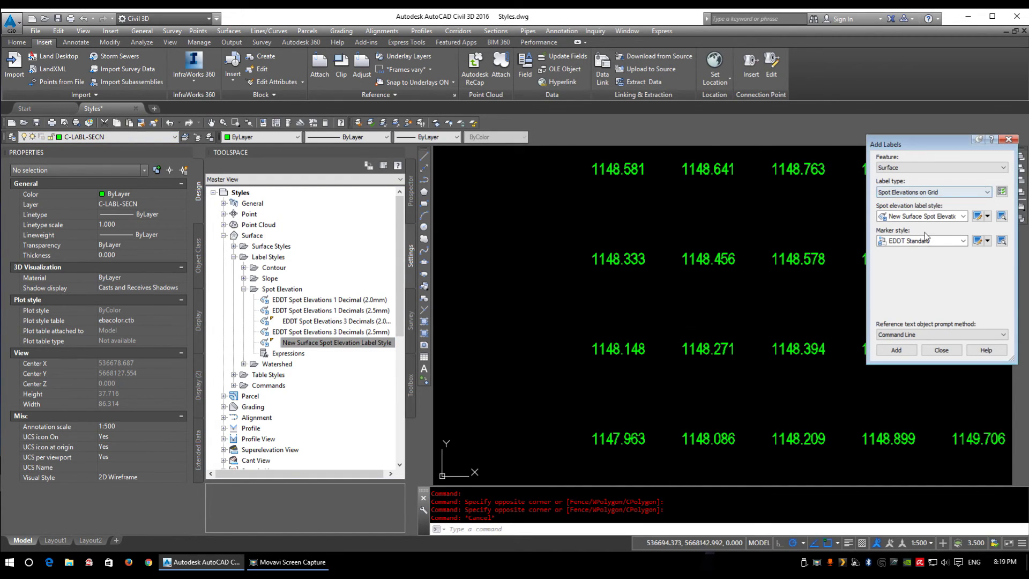
# Open the EDDT Standard marker style from the general multipurpose marker styles and bring up its display settings
pyautogui.doubleClick(253, 204)
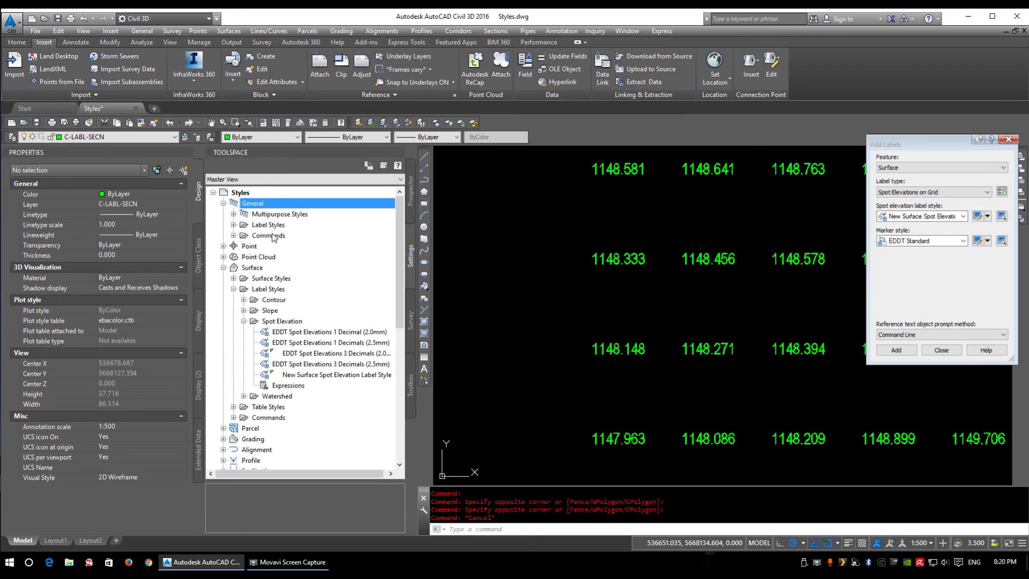
pyautogui.doubleClick(278, 214)
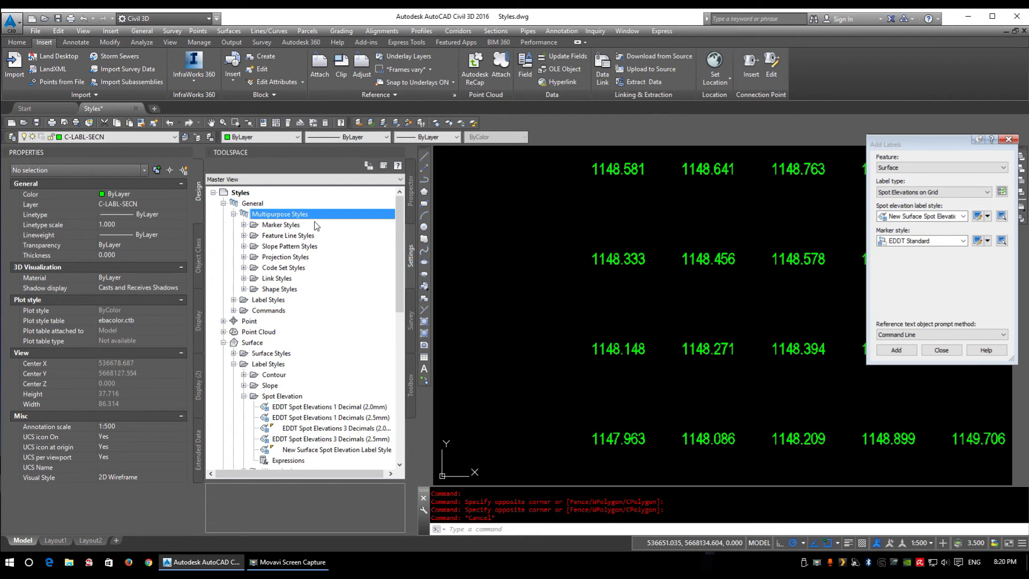
pyautogui.doubleClick(279, 226)
pyautogui.rightClick(301, 236)
pyautogui.click(323, 246)
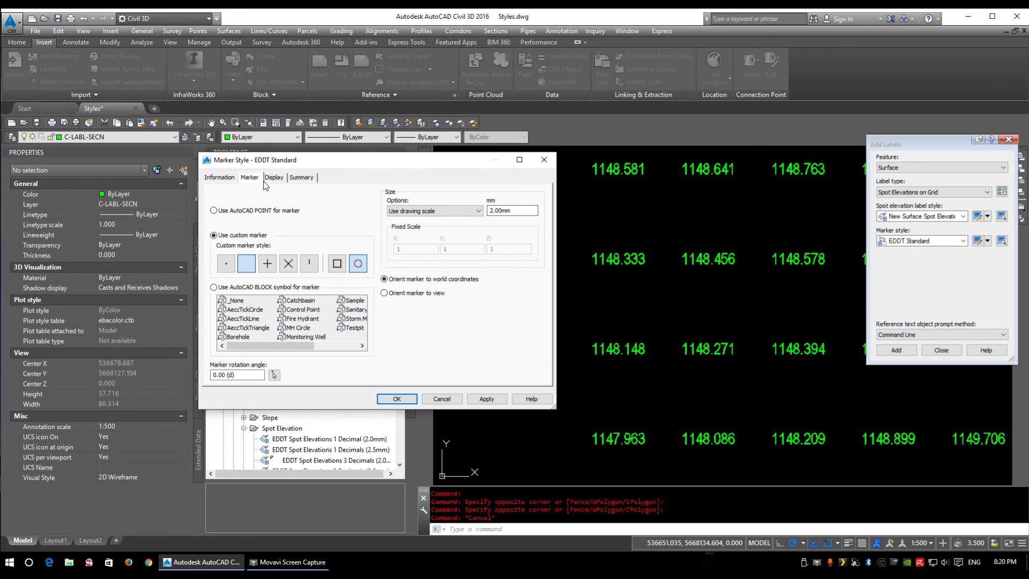
pyautogui.click(273, 178)
# Assign the marker component of the EDDT Standard style to layer 0
pyautogui.click(391, 242)
pyautogui.scroll(15, 397, 326)
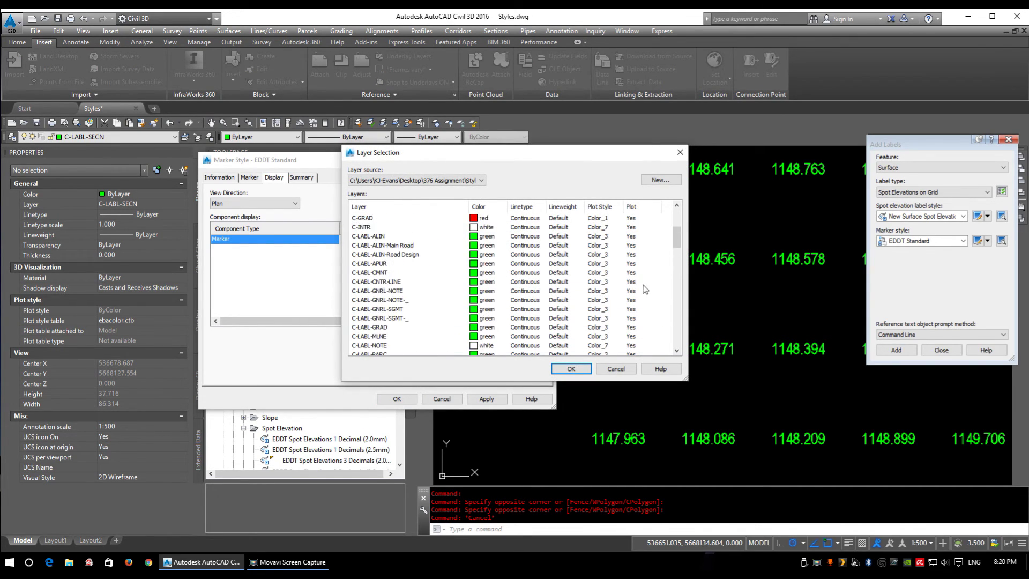
pyautogui.scroll(3, 390, 256)
pyautogui.click(366, 218)
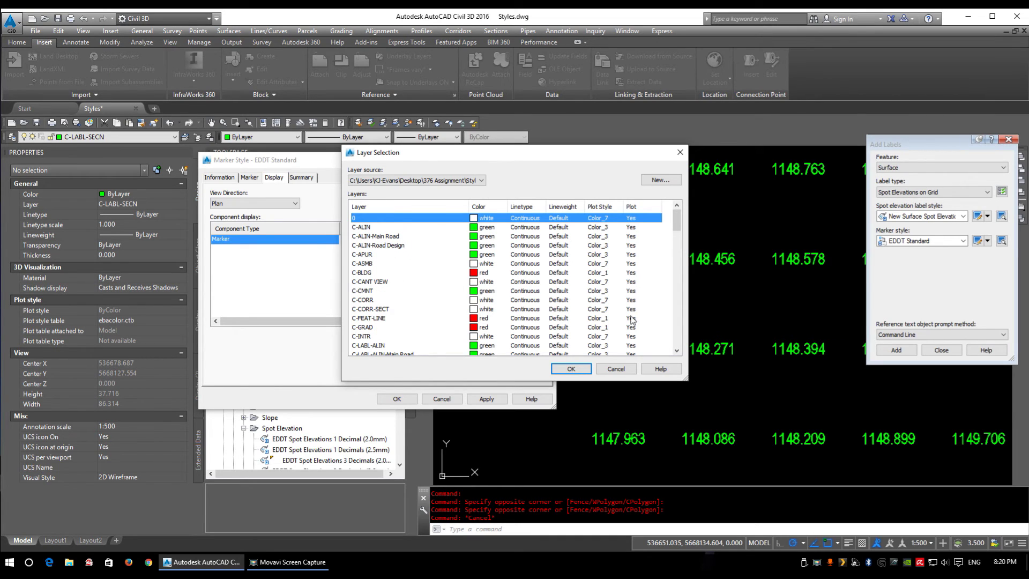
pyautogui.click(570, 369)
# Create a new layer named C-MRKR, assign the marker component to it, and save the marker style
pyautogui.click(389, 242)
pyautogui.click(659, 181)
pyautogui.click(550, 222)
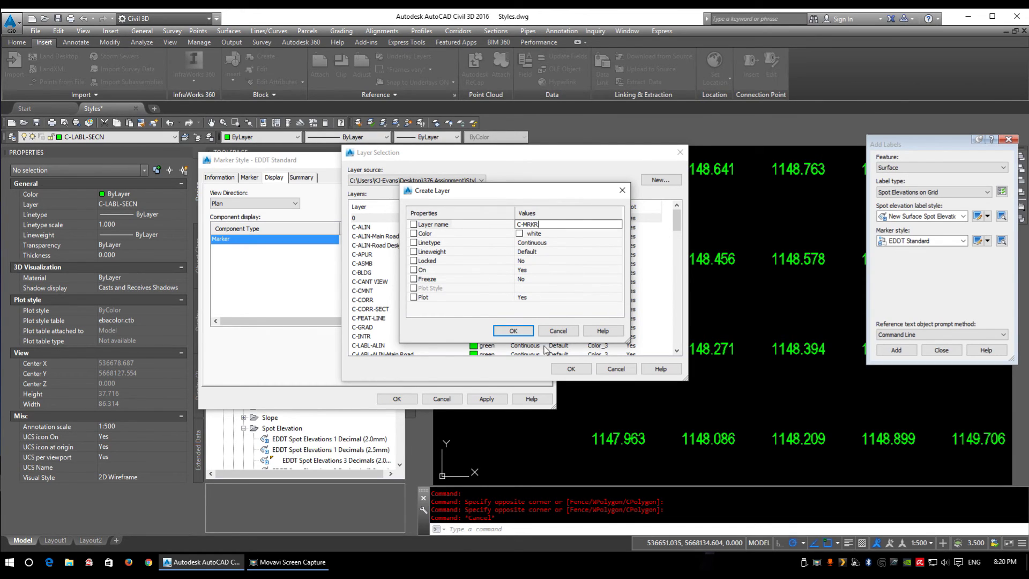
pyautogui.click(513, 330)
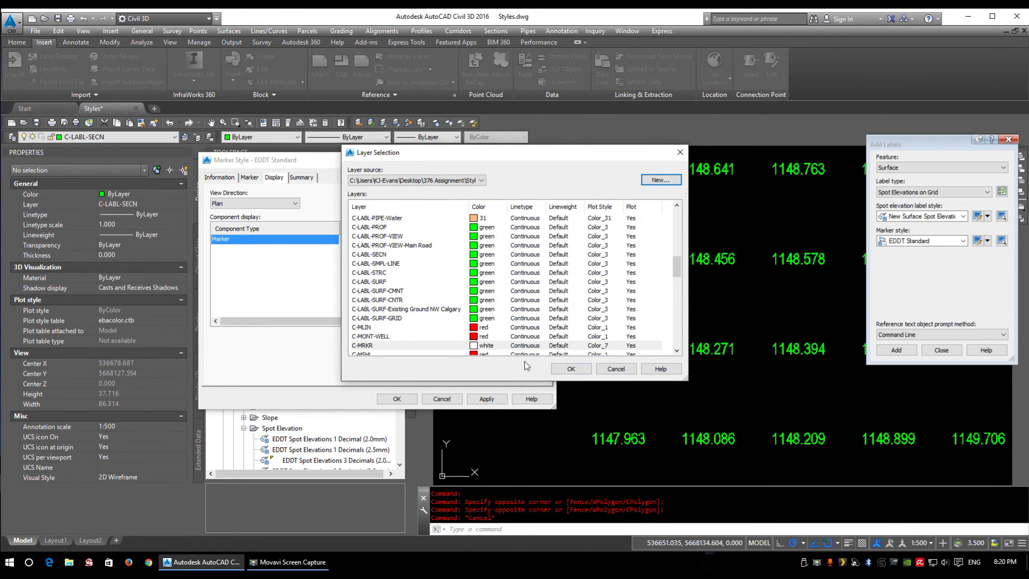
pyautogui.click(570, 368)
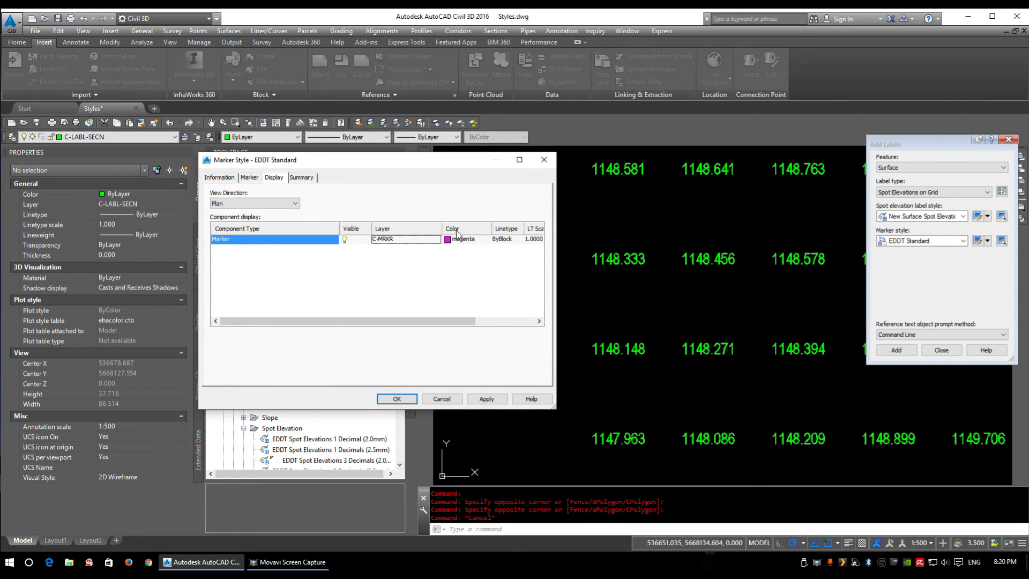
pyautogui.click(395, 398)
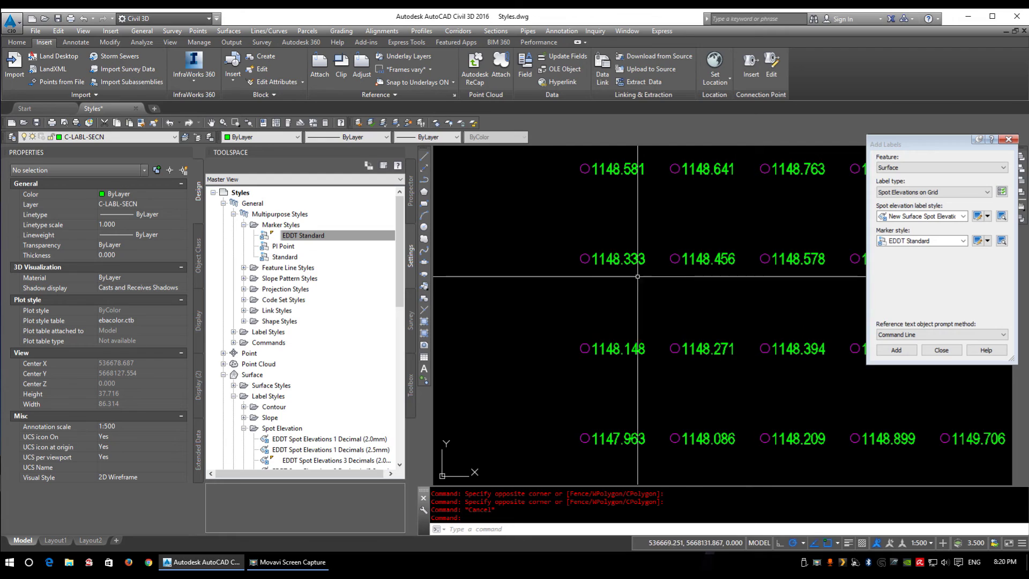
# Select a spot elevation label on the grid's left edge to inspect its circular marker
pyautogui.scroll(4, 638, 268)
pyautogui.click(508, 263)
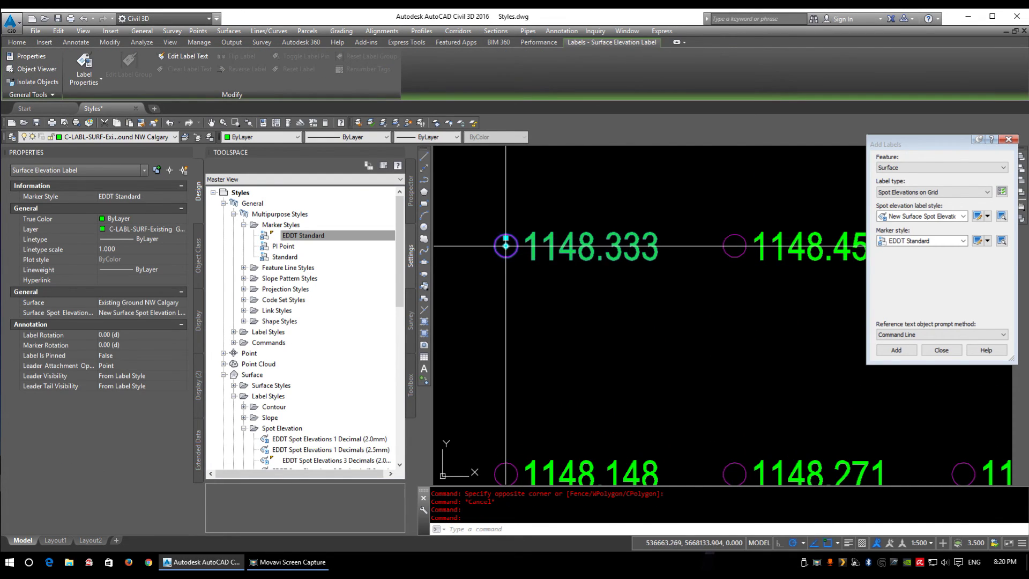
pyautogui.click(320, 239)
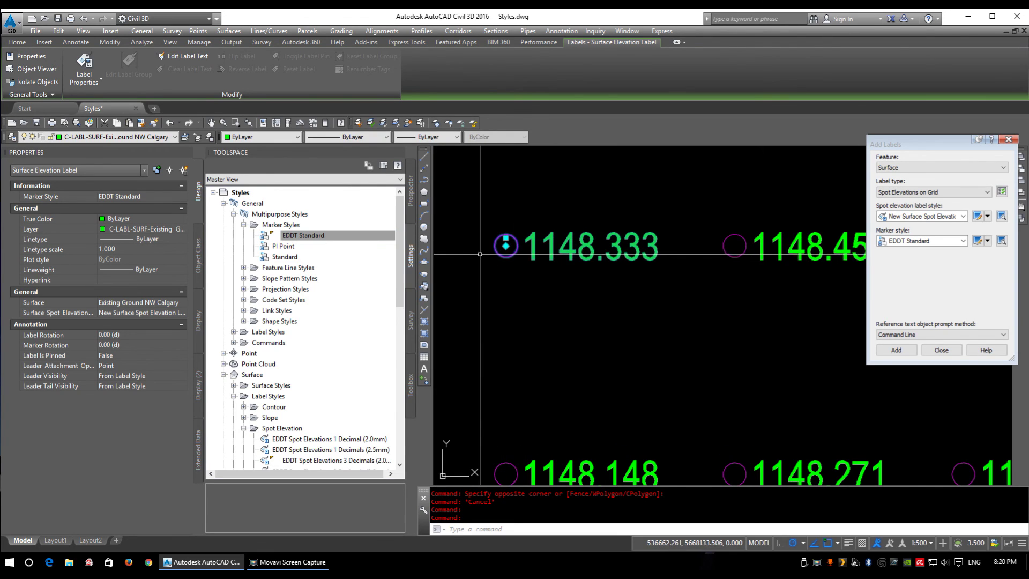
# Try moving the selected spot elevation label at the grid's left edge by its marker grip
pyautogui.scroll(-2, 358, 447)
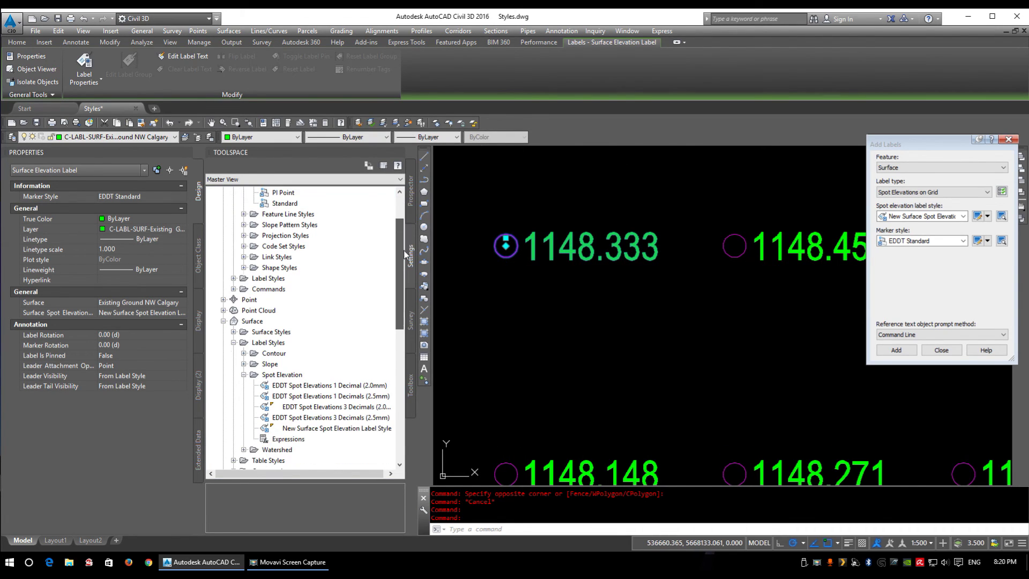
pyautogui.moveTo(505, 242); pyautogui.dragTo(589, 261, button='middle')
pyautogui.click(590, 265)
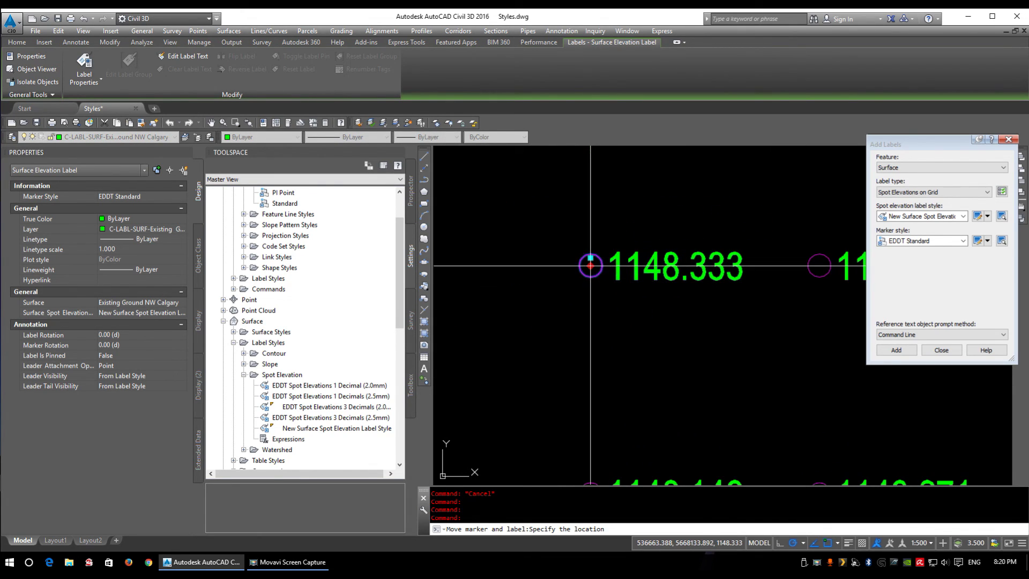
pyautogui.press('Escape')
pyautogui.press('Escape')
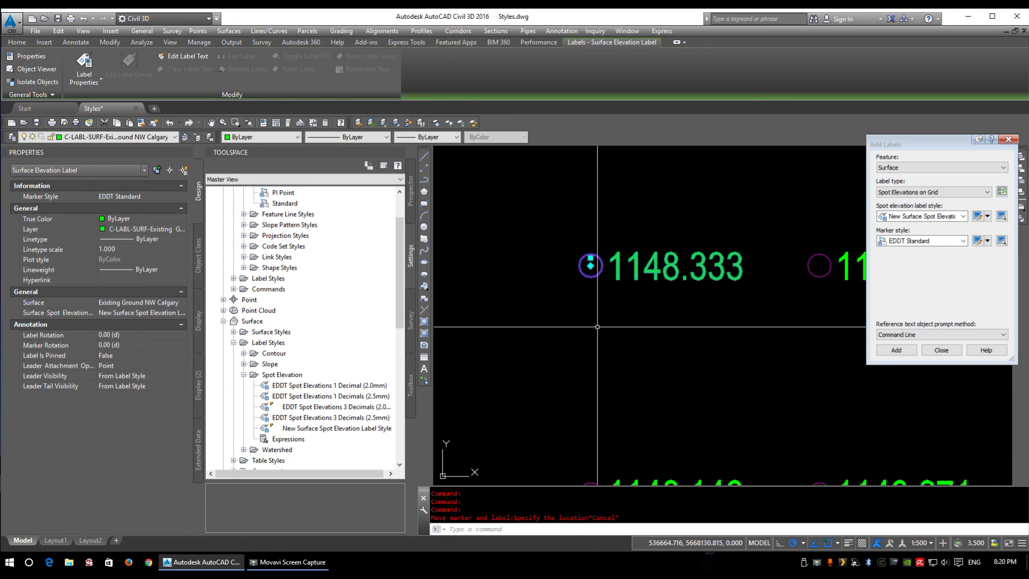
# Select the 1148.581 spot elevation label and preview its elevation at another location by its marker grip, leaving the label in place
pyautogui.scroll(-4, 511, 255)
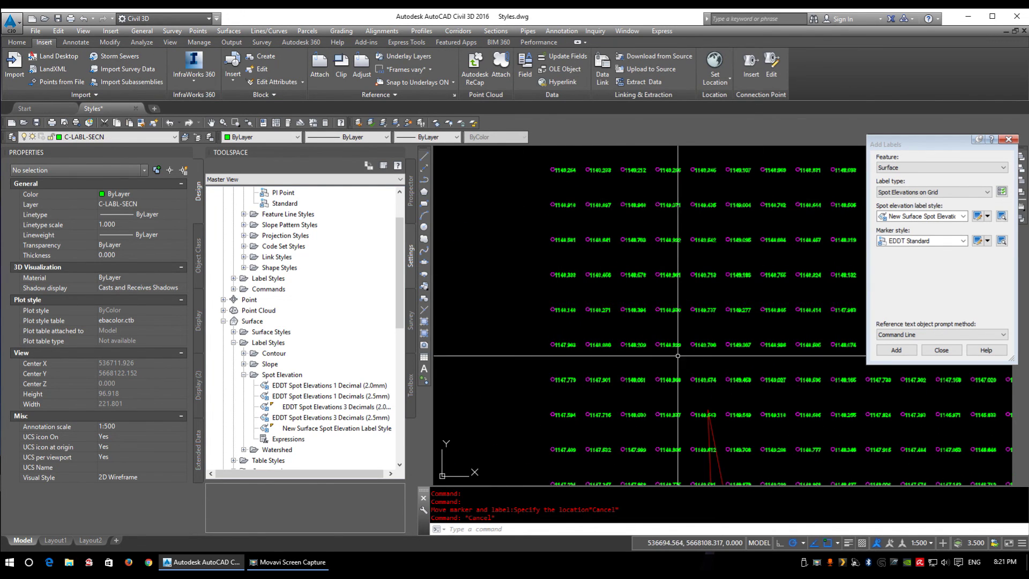
pyautogui.scroll(3, 596, 267)
pyautogui.click(596, 266)
pyautogui.click(551, 265)
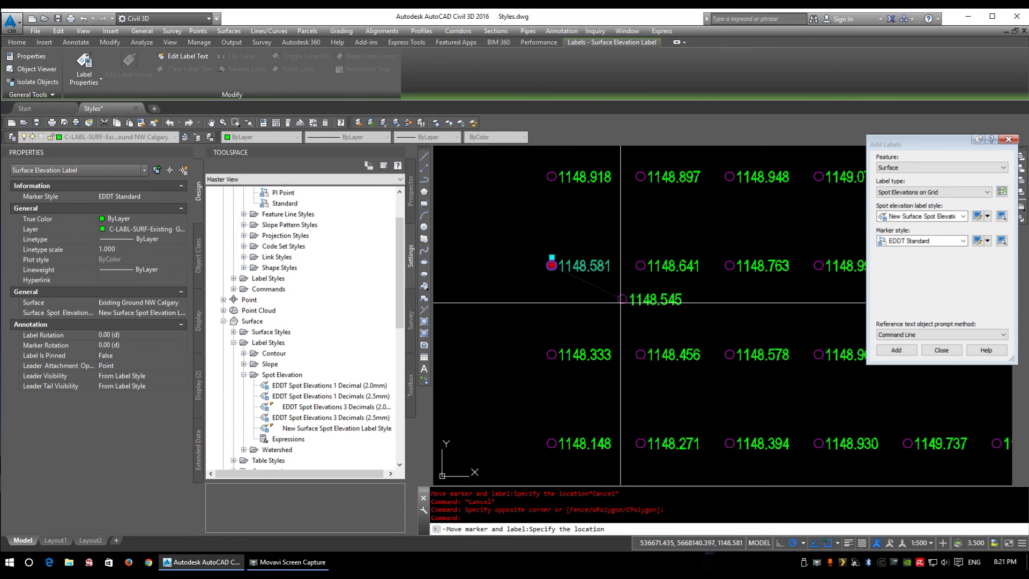
pyautogui.press('Escape')
pyautogui.press('Escape')
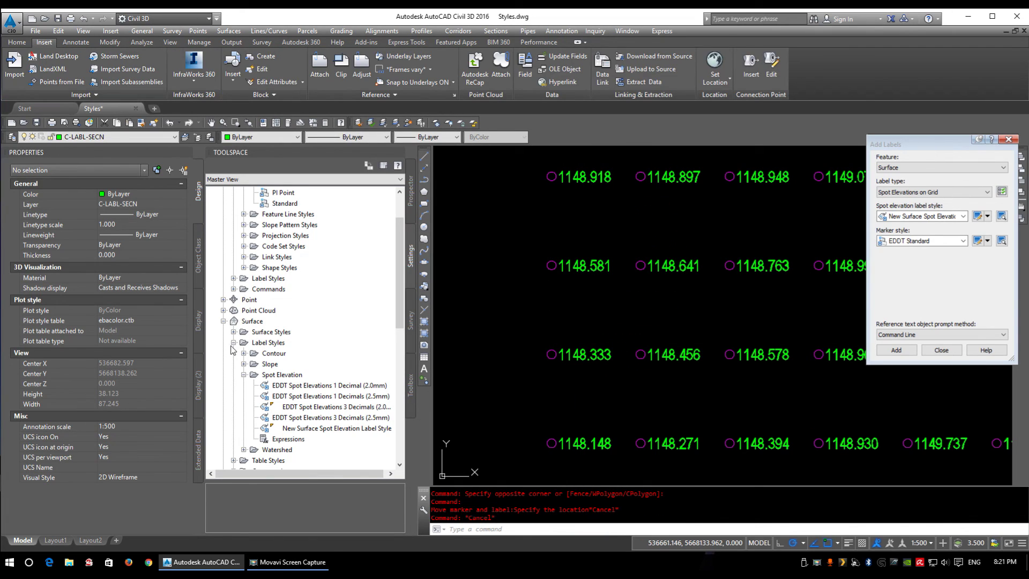
# Collapse the Surface styles and the general Multipurpose Styles in the settings tree, and select the Surface collection
pyautogui.click(244, 374)
pyautogui.click(233, 342)
pyautogui.click(224, 321)
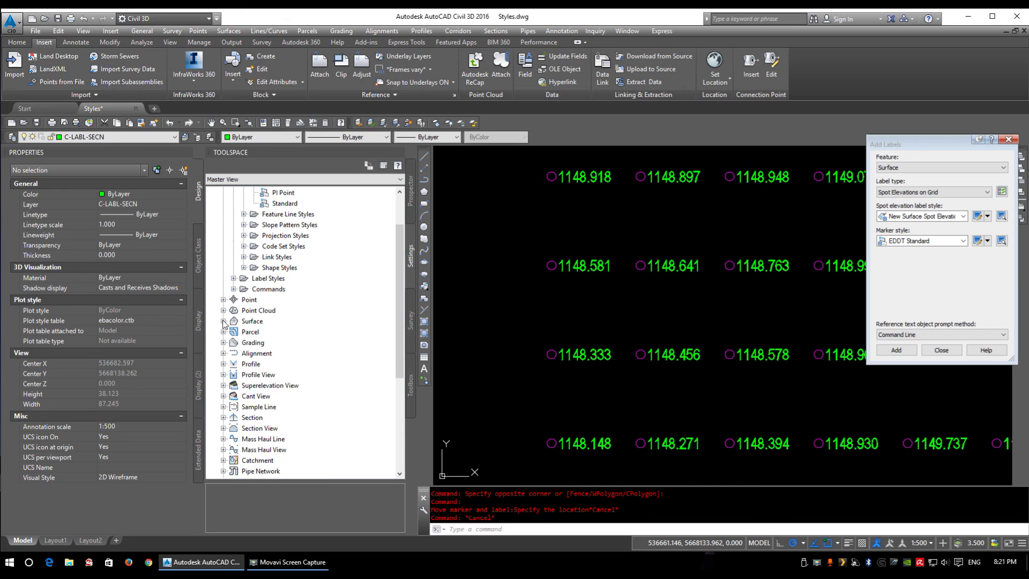
pyautogui.scroll(2, 224, 321)
pyautogui.click(244, 224)
pyautogui.click(233, 214)
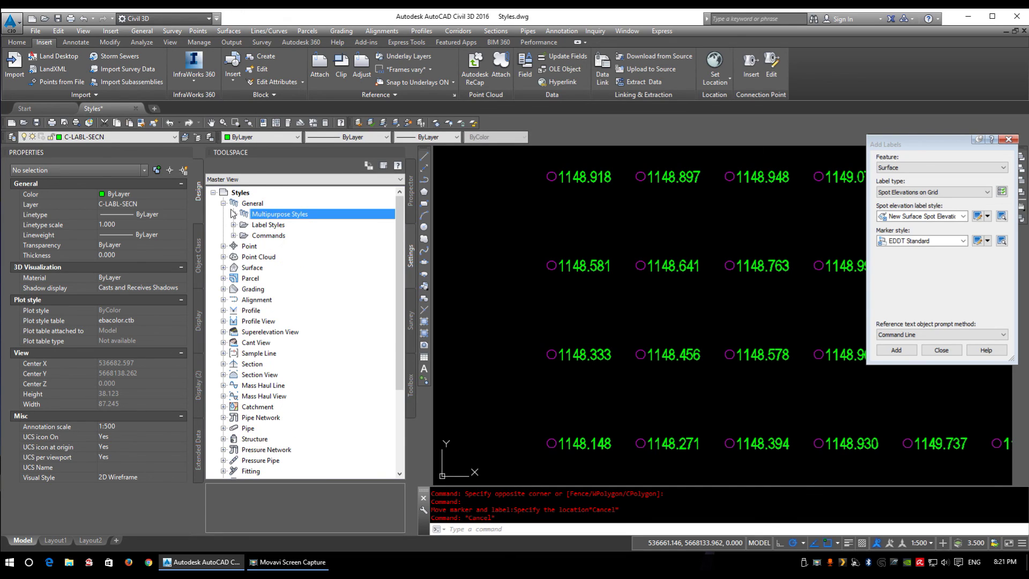
pyautogui.click(269, 227)
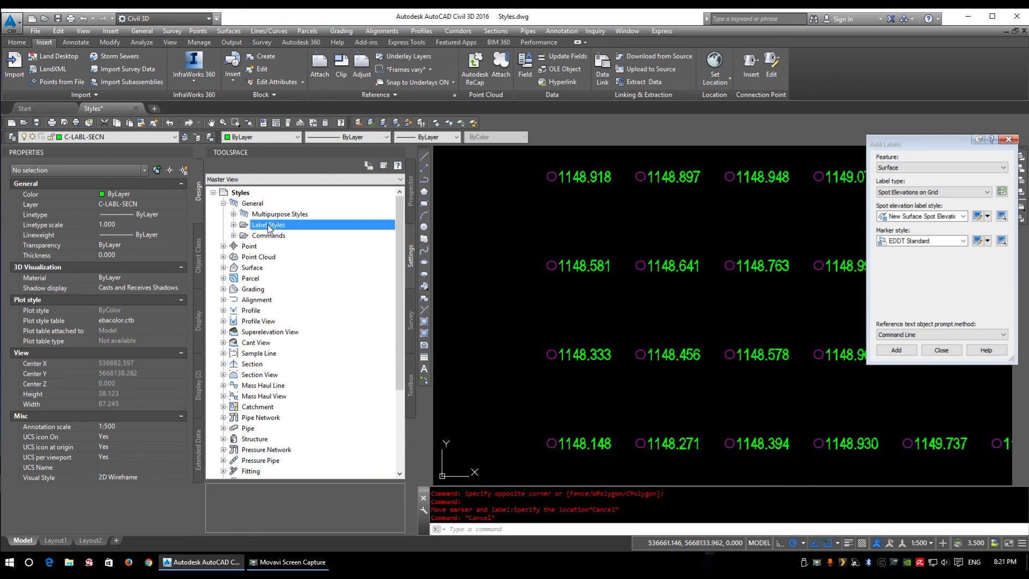
pyautogui.click(257, 249)
pyautogui.click(257, 268)
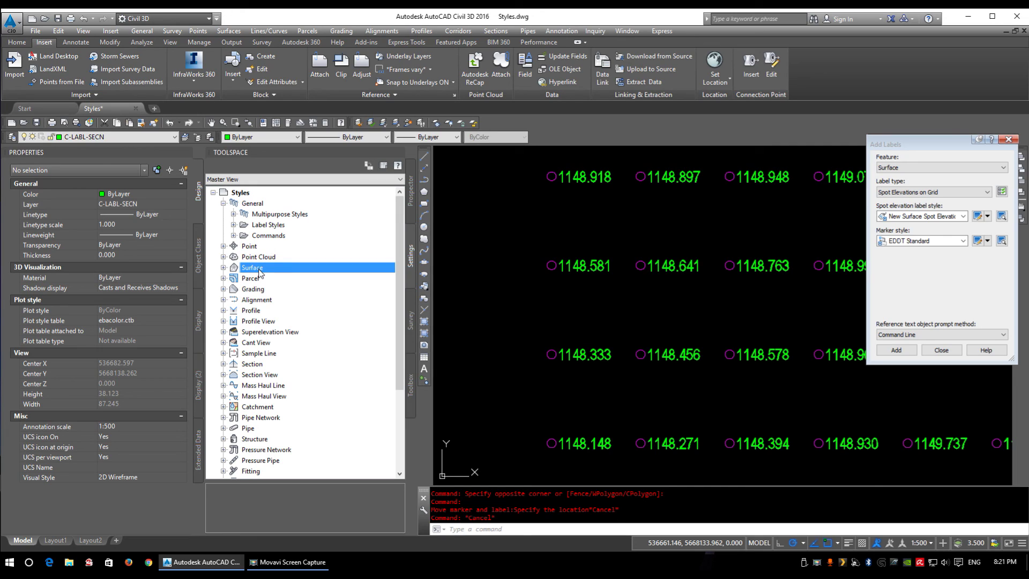